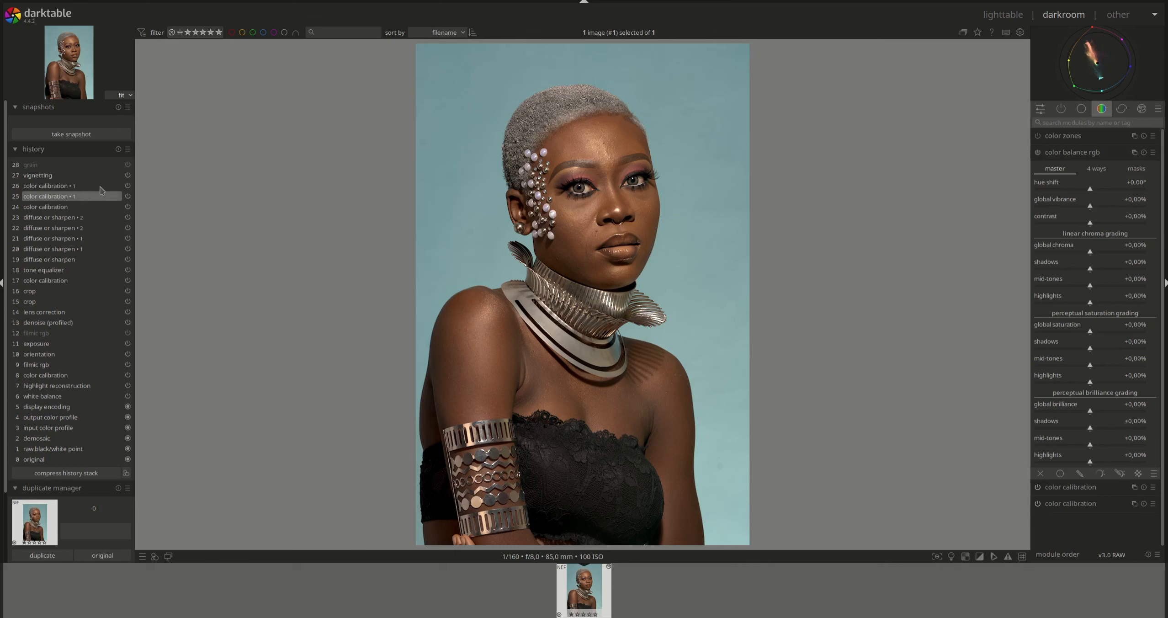
- Compare history steps, then create an unedited 'original' duplicate and view both in lighttable
{"action": "left_click", "coordinate": [70, 186]}
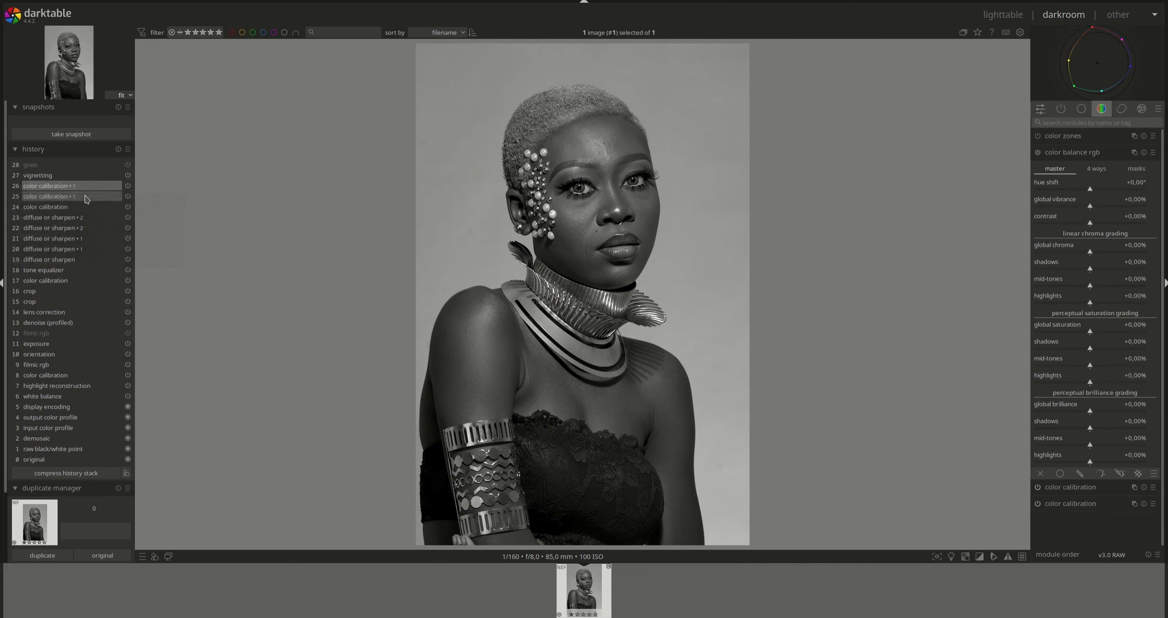
{"action": "left_click", "coordinate": [71, 196]}
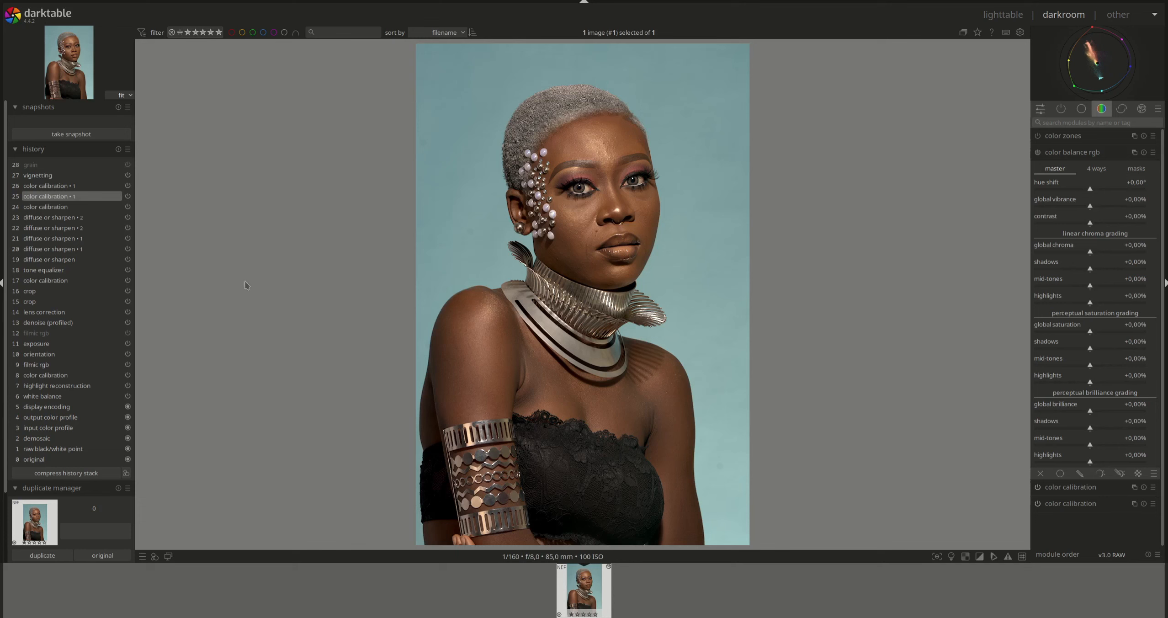
{"action": "scroll", "coordinate": [10, 420], "scroll_direction": "down", "scroll_amount": 4}
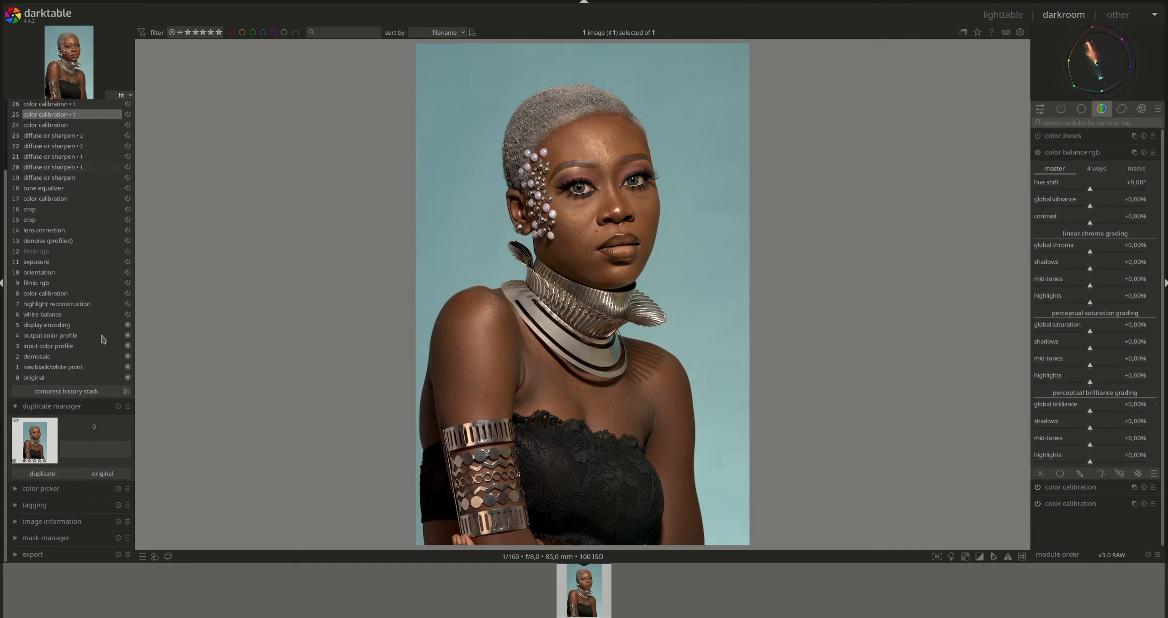
{"action": "left_click", "coordinate": [108, 475]}
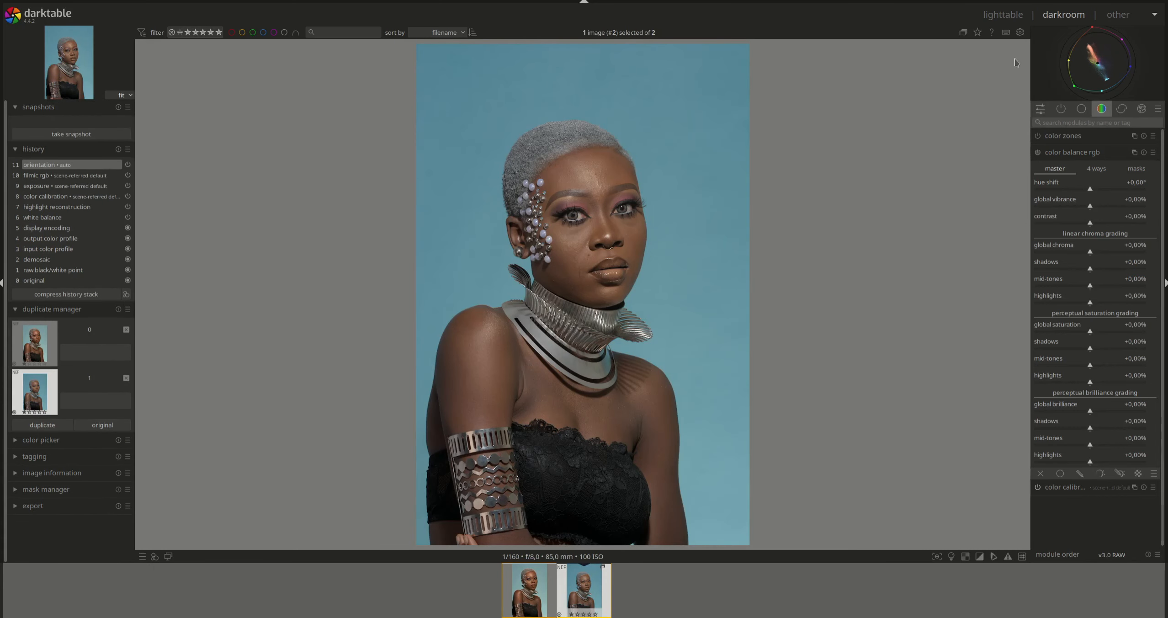
{"action": "left_click", "coordinate": [999, 16]}
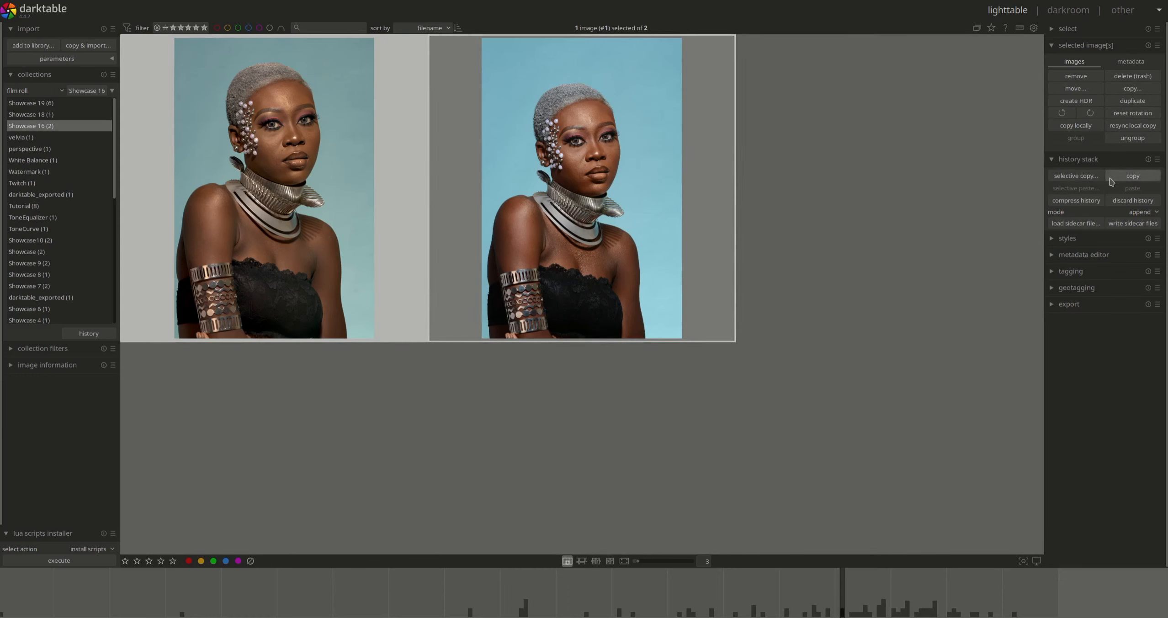
- Selectively copy only the white balance history step and paste it onto duplicate image #2
{"action": "left_click", "coordinate": [1076, 176]}
{"action": "left_click", "coordinate": [507, 232]}
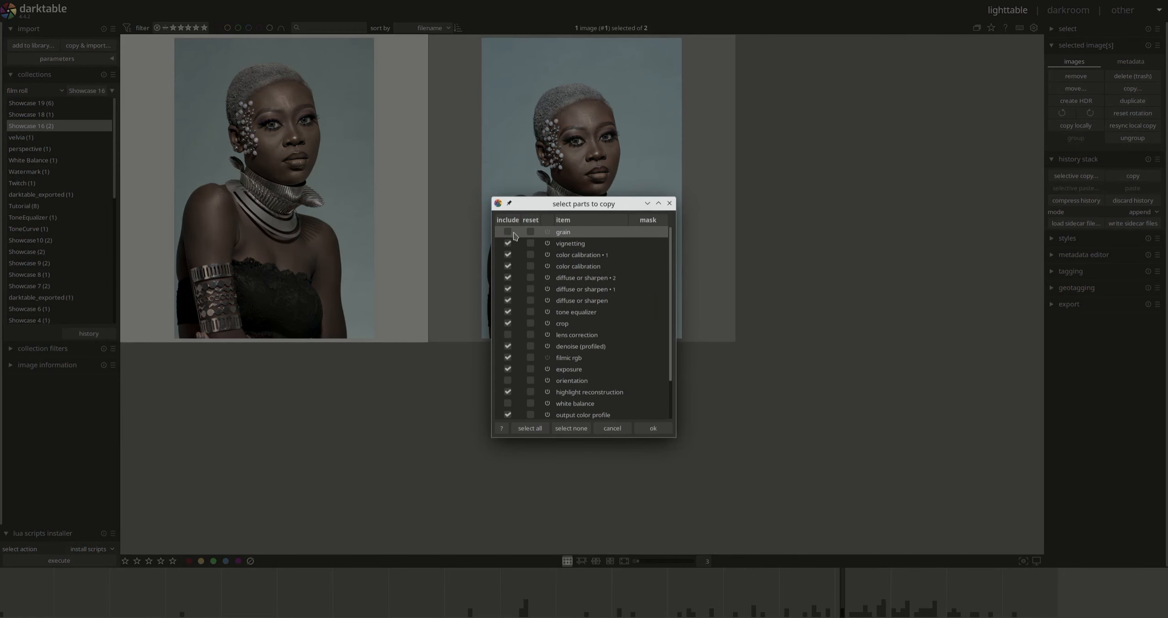
{"action": "left_click", "coordinate": [574, 428]}
{"action": "scroll", "coordinate": [589, 279], "scroll_direction": "down", "scroll_amount": 2}
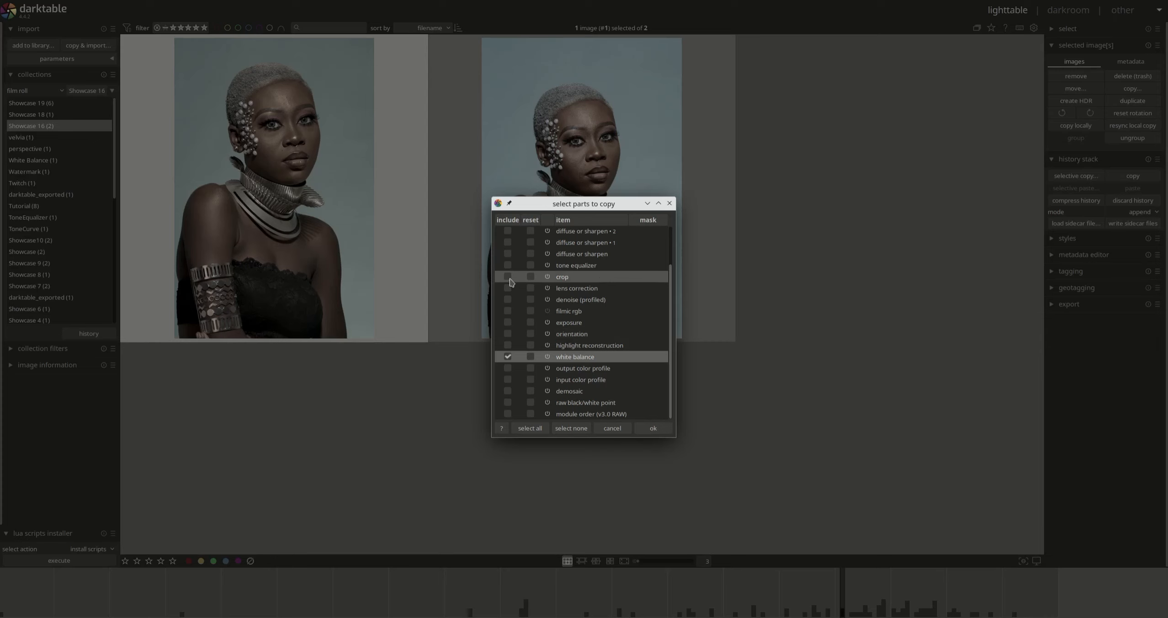
{"action": "left_click", "coordinate": [652, 427]}
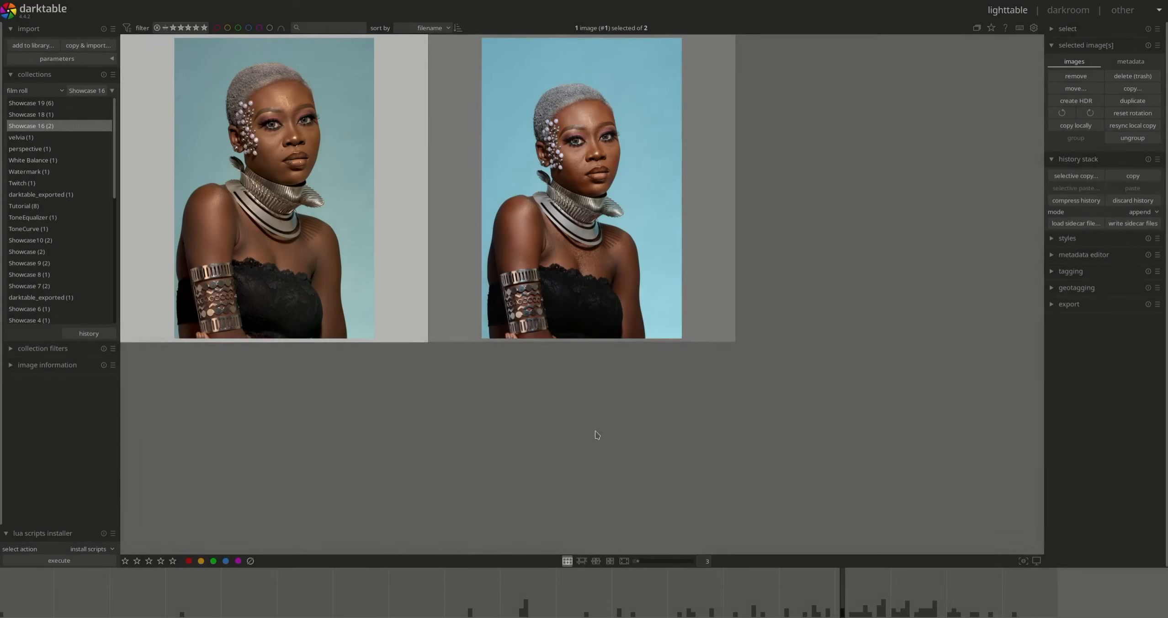
{"action": "left_click", "coordinate": [613, 243]}
{"action": "left_click", "coordinate": [1136, 187]}
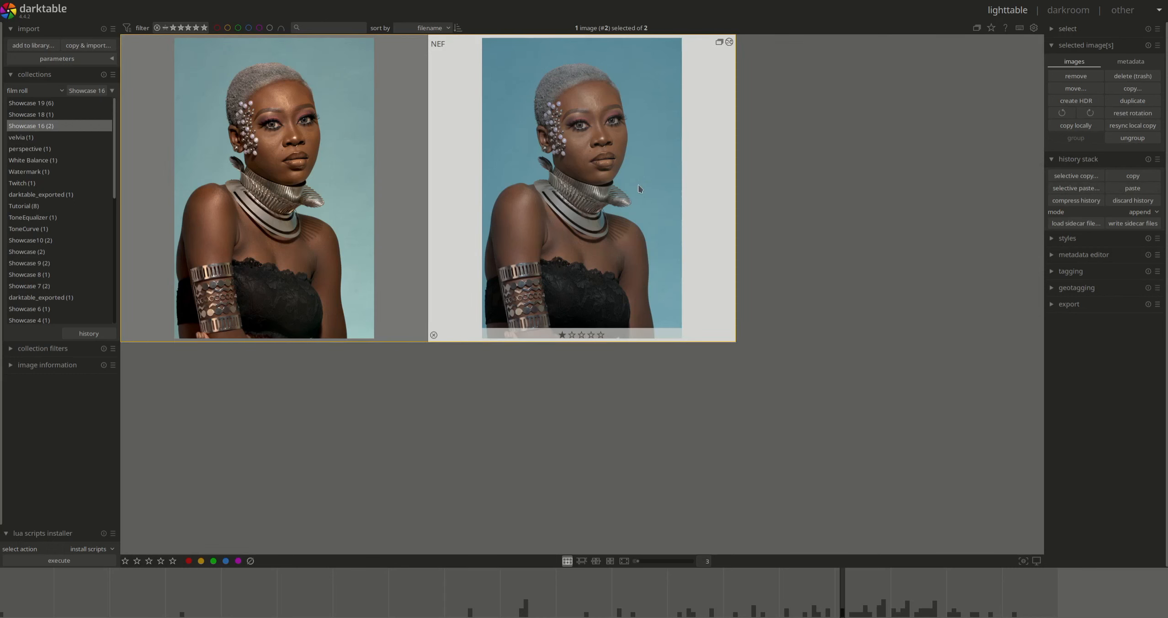
- Open the duplicate in the darkroom with an RGB histogram and raise exposure to +1.429 EV
{"action": "double_click", "coordinate": [708, 311]}
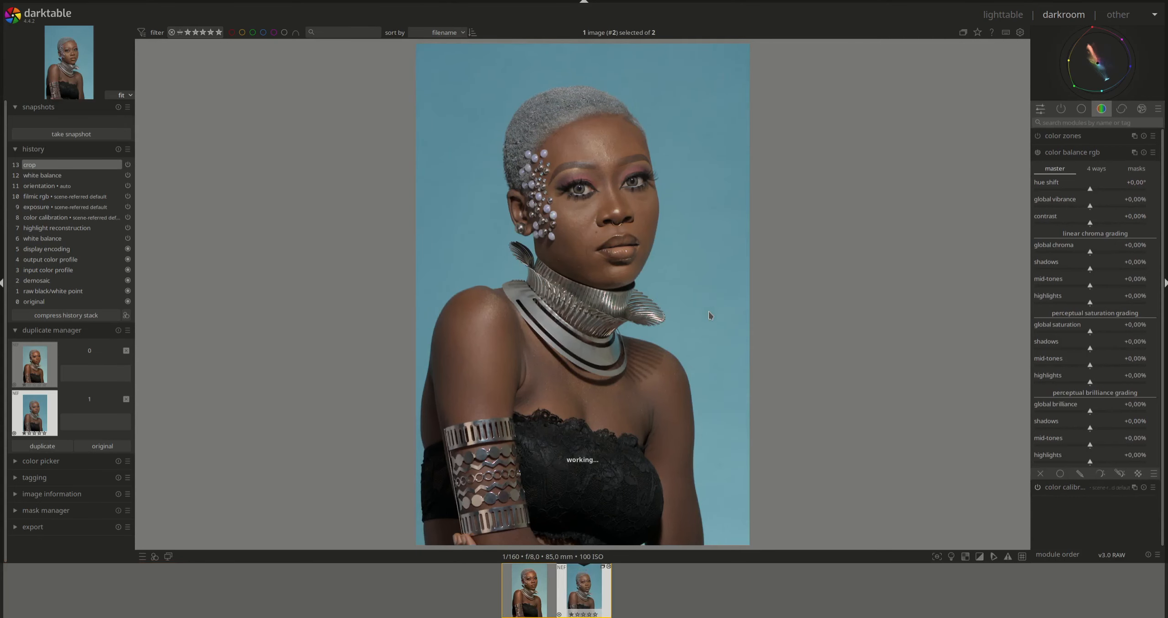
{"action": "left_click", "coordinate": [1076, 153]}
{"action": "left_click", "coordinate": [1079, 110]}
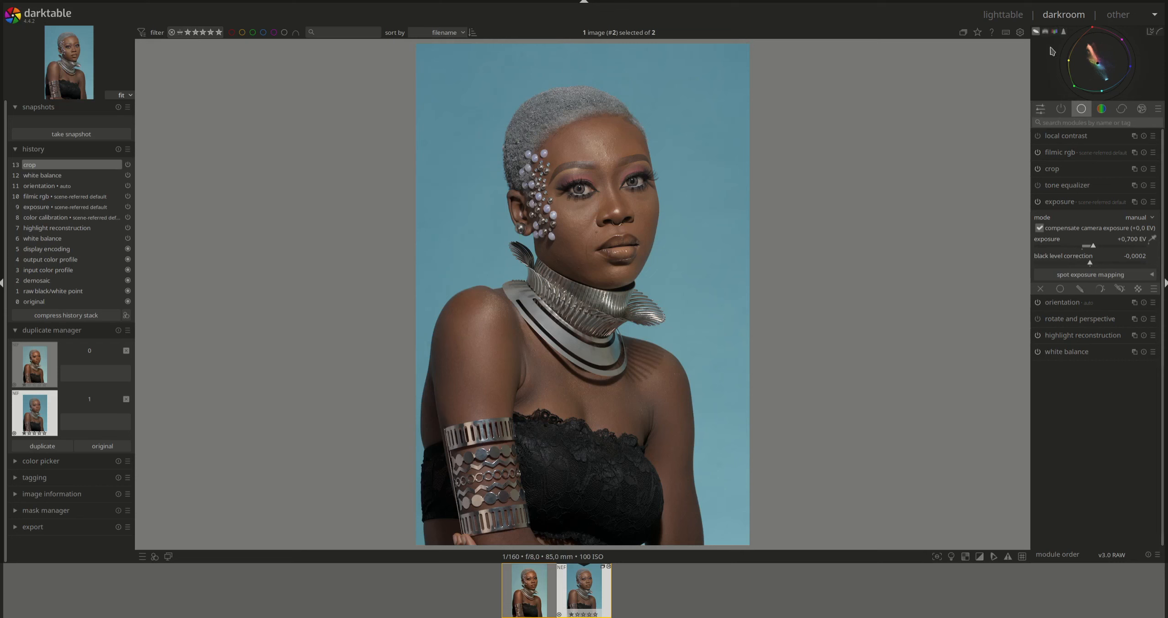
{"action": "left_click", "coordinate": [1063, 32]}
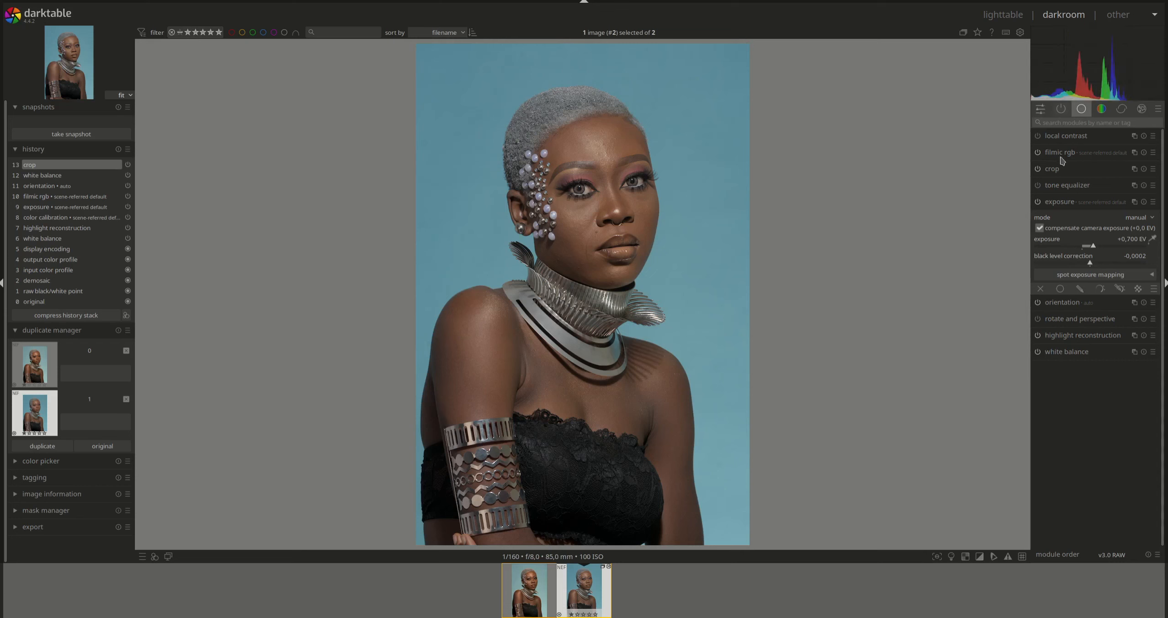
{"action": "left_click_drag", "start_coordinate": [1086, 252], "coordinate": [1107, 249]}
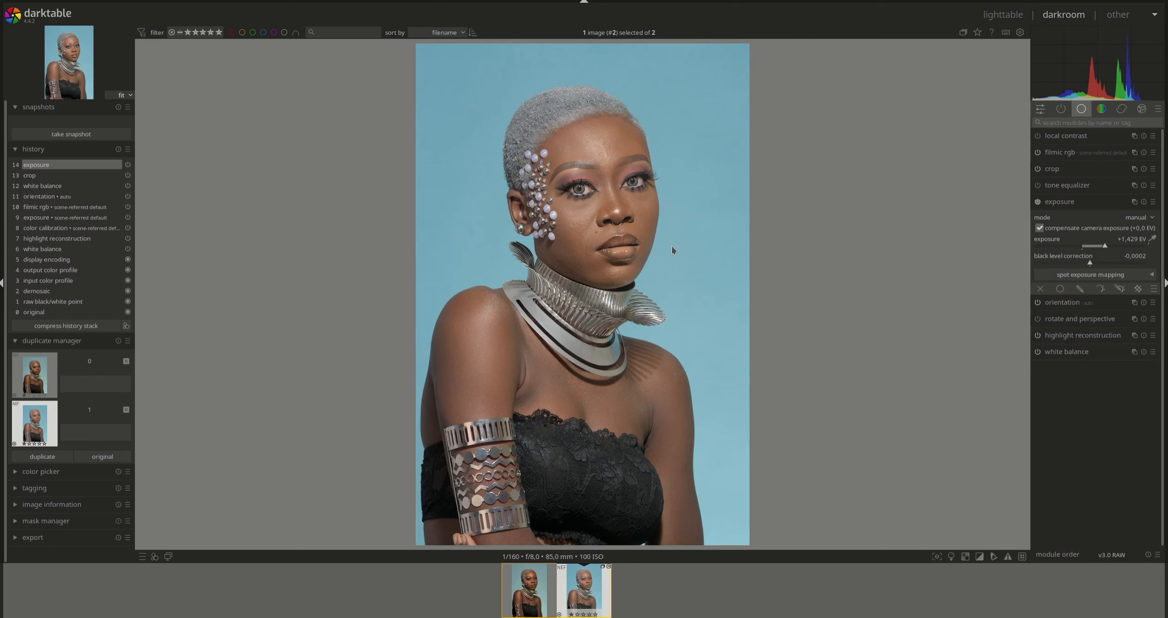
- Raise filmic rgb's white relative exposure to 6.02 EV
{"action": "left_click", "coordinate": [1063, 203]}
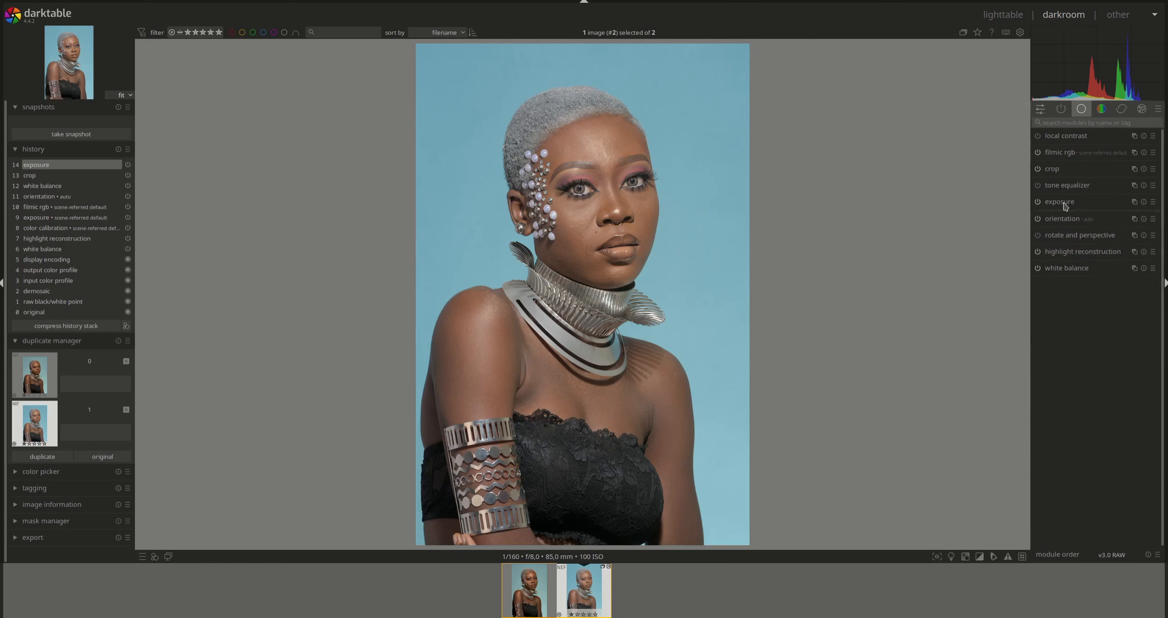
{"action": "left_click", "coordinate": [1070, 153]}
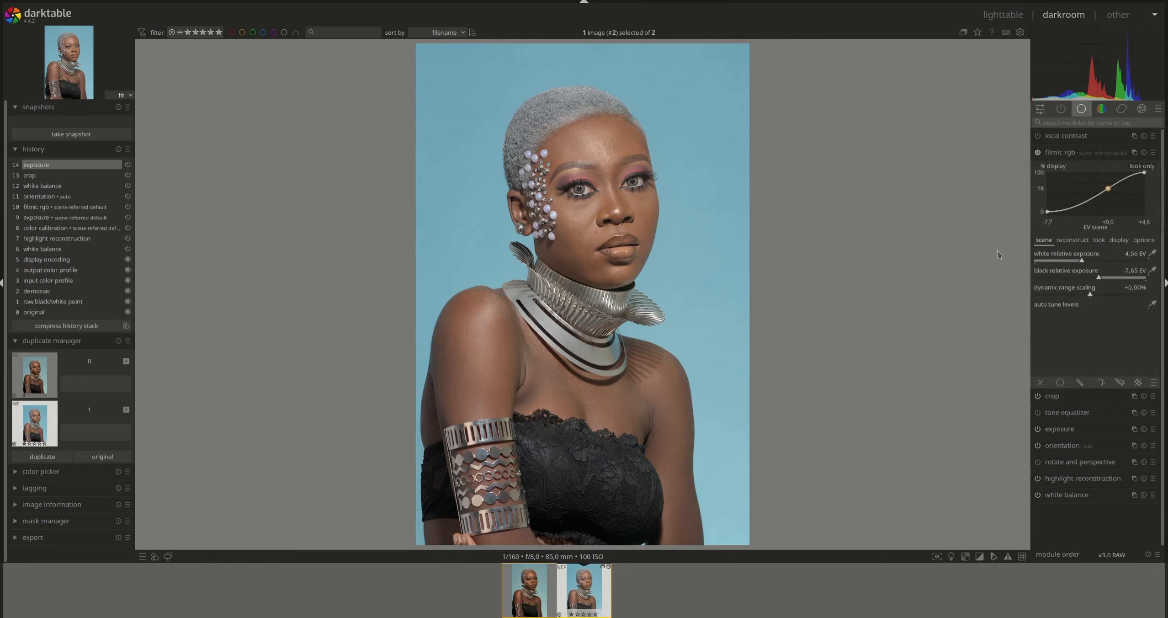
{"action": "left_click", "coordinate": [1092, 261]}
{"action": "left_click_drag", "start_coordinate": [1092, 261], "coordinate": [1112, 278]}
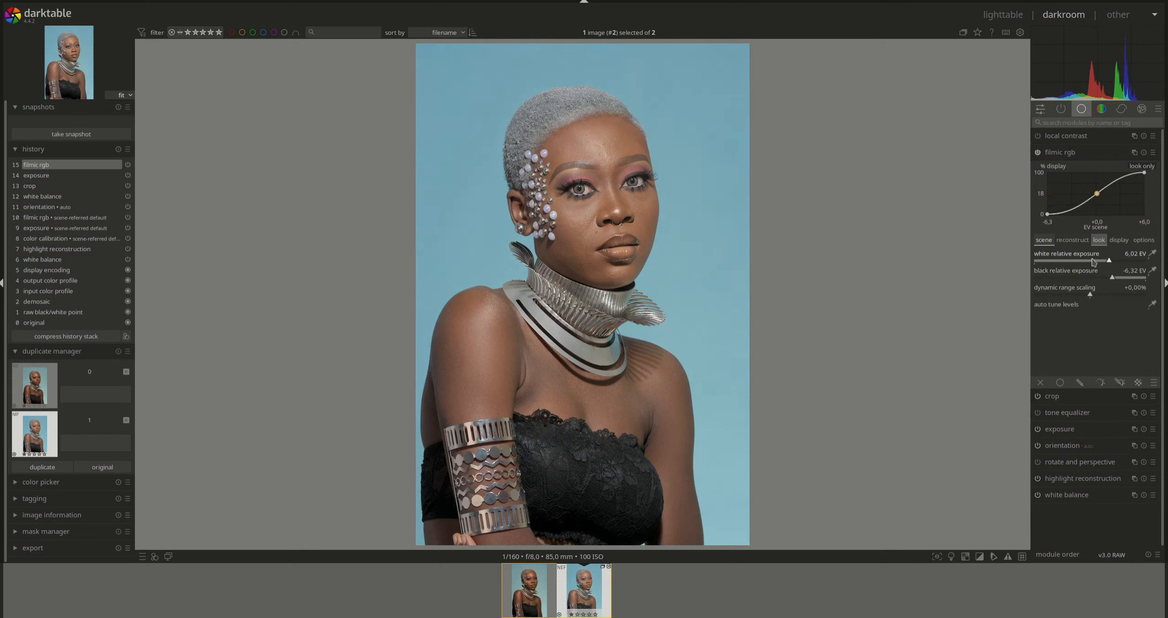
- Enable filmic highlight reconstruction at -1.35 EV threshold with the balance shifted toward texture
{"action": "left_click", "coordinate": [1071, 240]}
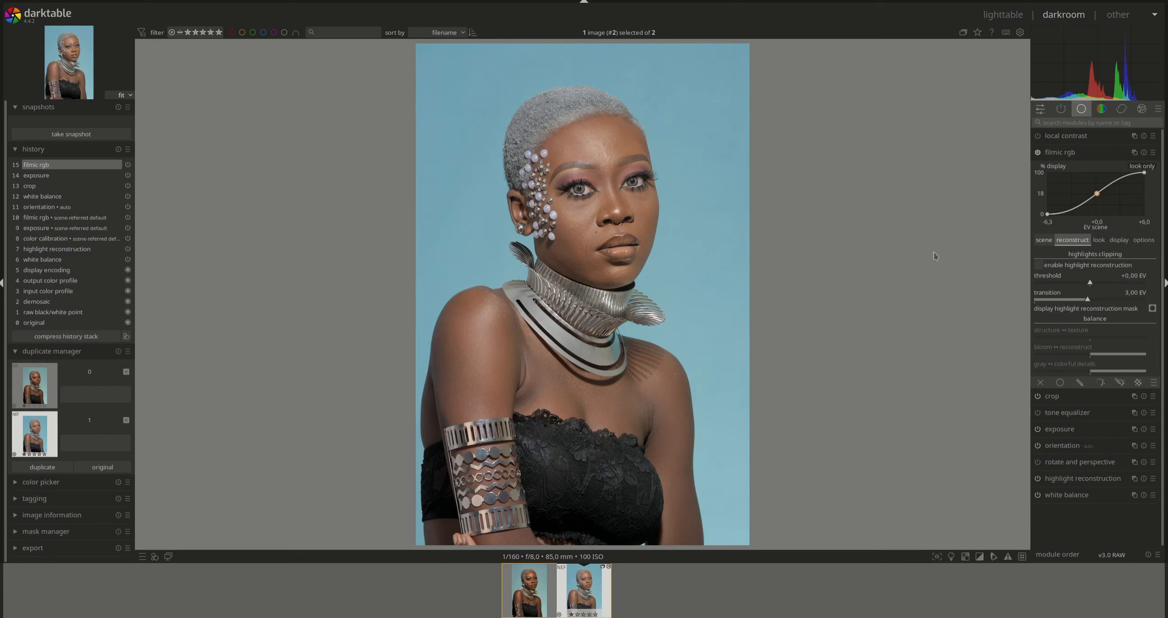
{"action": "left_click", "coordinate": [1152, 309]}
{"action": "left_click", "coordinate": [1086, 283]}
{"action": "left_click_drag", "start_coordinate": [1086, 284], "coordinate": [1076, 283]}
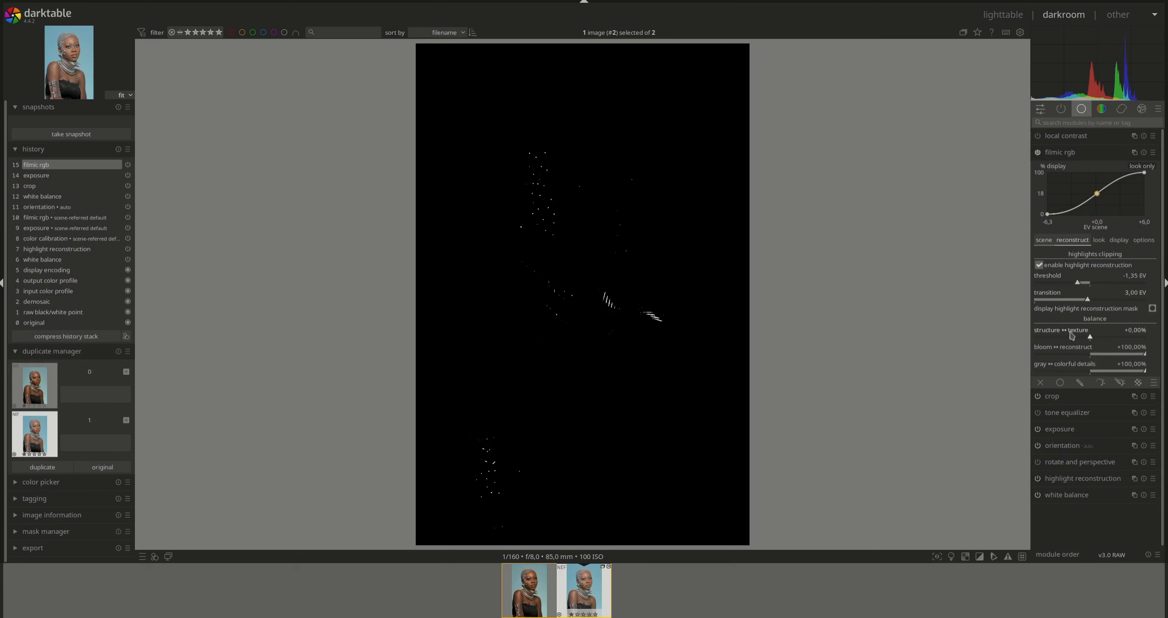
{"action": "left_click", "coordinate": [1152, 308]}
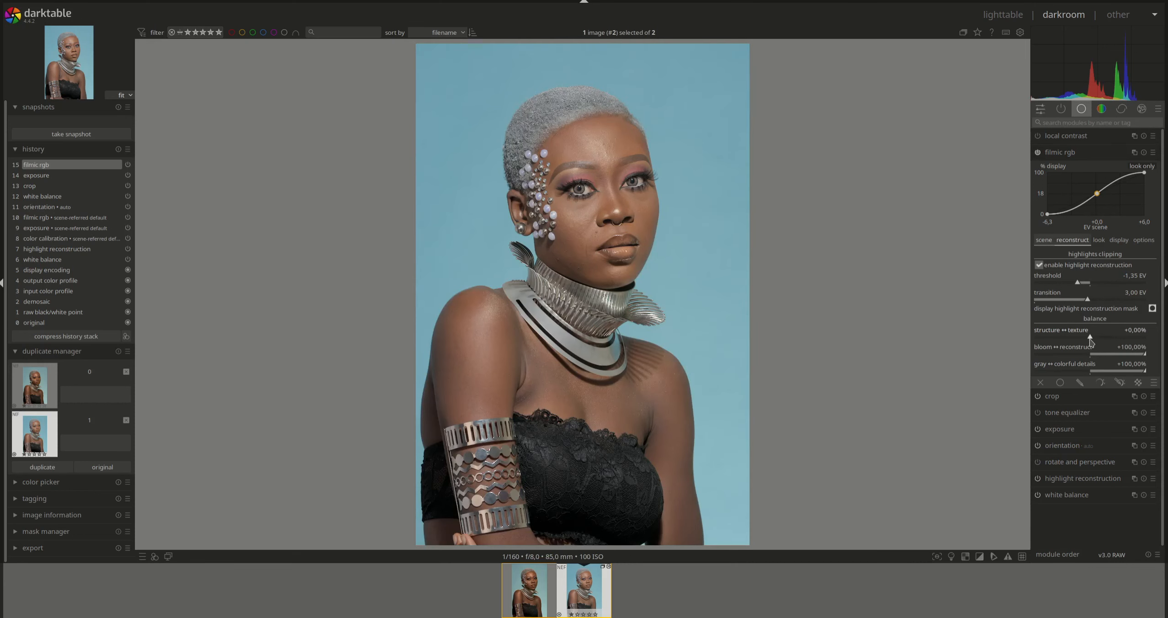
{"action": "mouse_move", "coordinate": [1090, 339]}
{"action": "left_mouse_down"}
{"action": "mouse_move", "coordinate": [1110, 339]}
{"action": "mouse_move", "coordinate": [1085, 340]}
{"action": "left_mouse_up"}
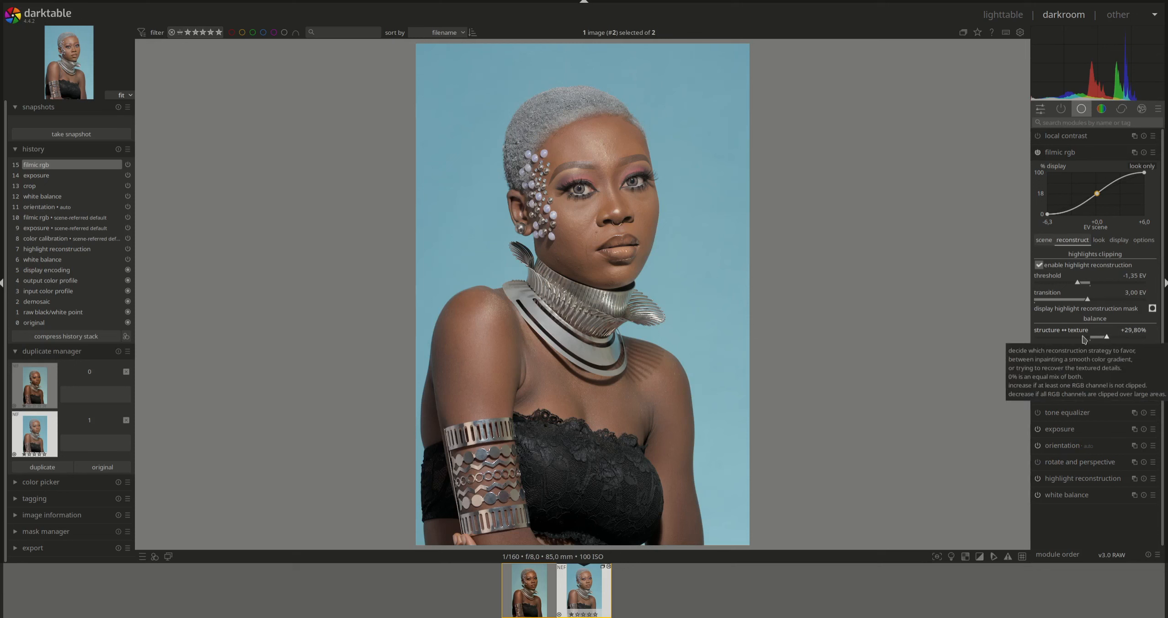
{"action": "left_click", "coordinate": [1057, 155]}
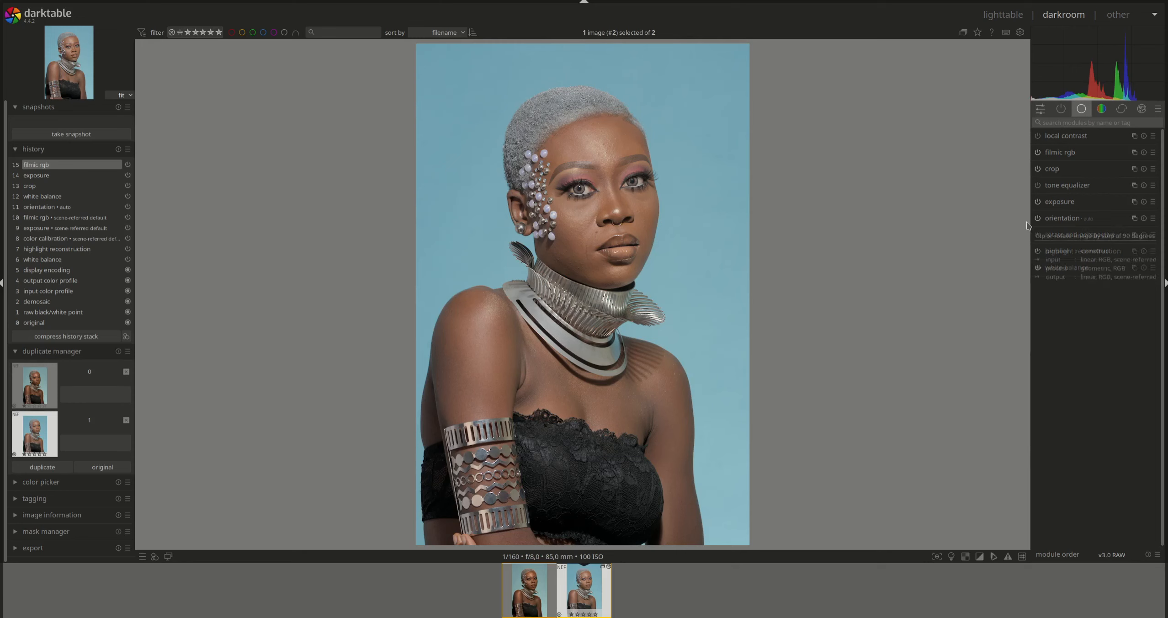
- Enable the tone equalizer with auto-set mask compensations, brightening midtones and darkening deepest shadows
{"action": "left_click", "coordinate": [1074, 187]}
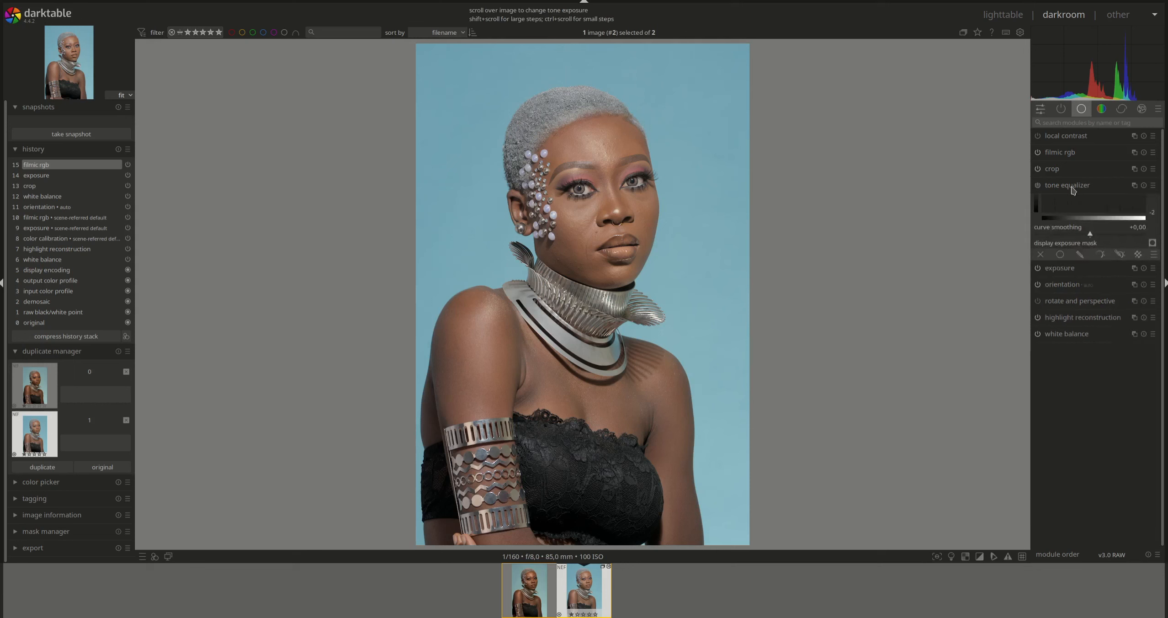
{"action": "left_click", "coordinate": [1038, 185]}
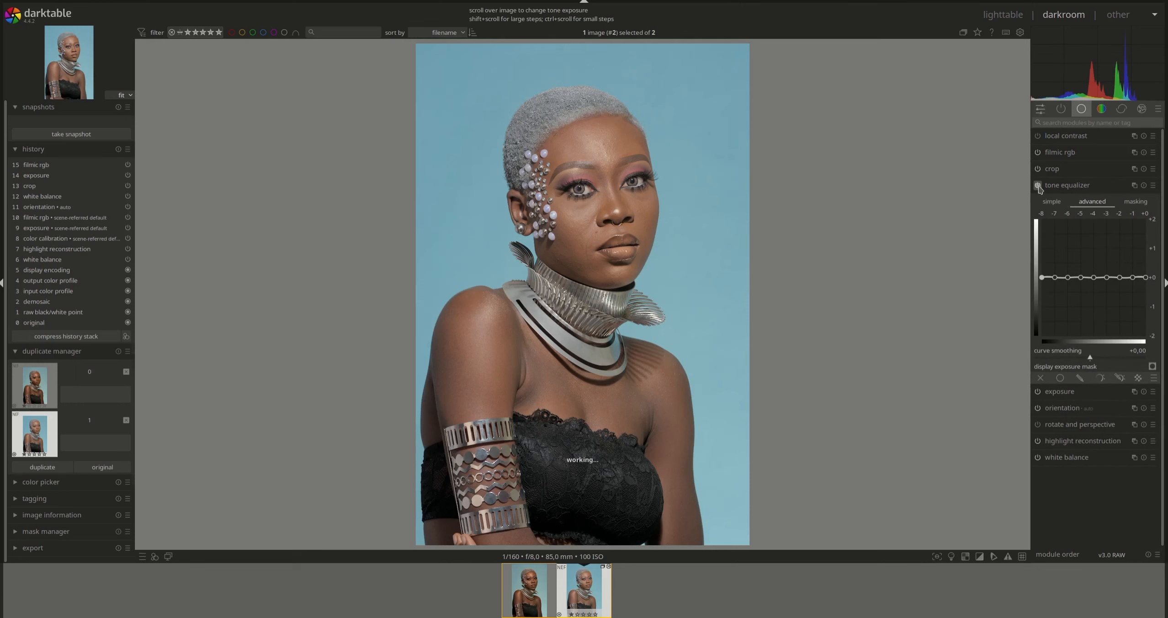
{"action": "left_click", "coordinate": [1135, 201]}
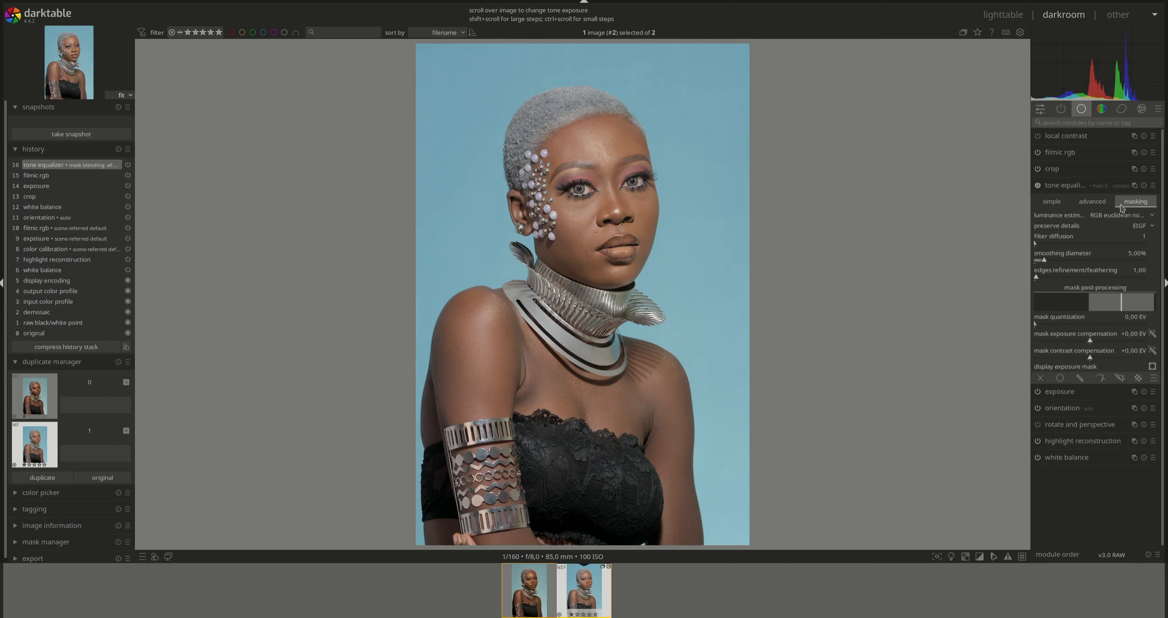
{"action": "left_click", "coordinate": [1153, 335]}
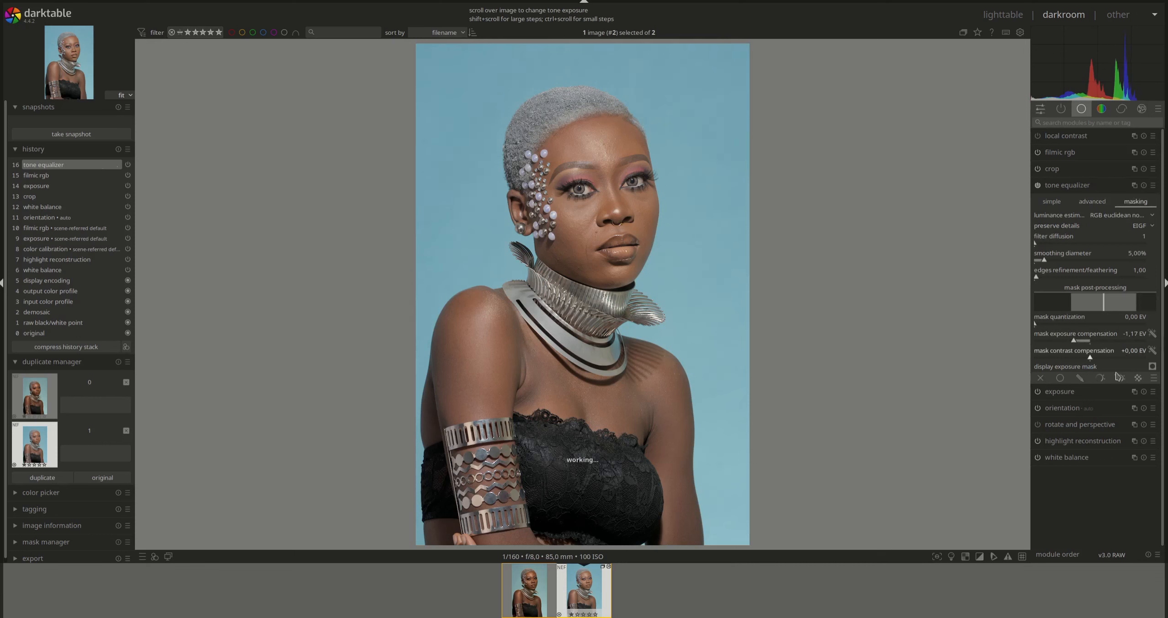
{"action": "left_click", "coordinate": [1152, 351]}
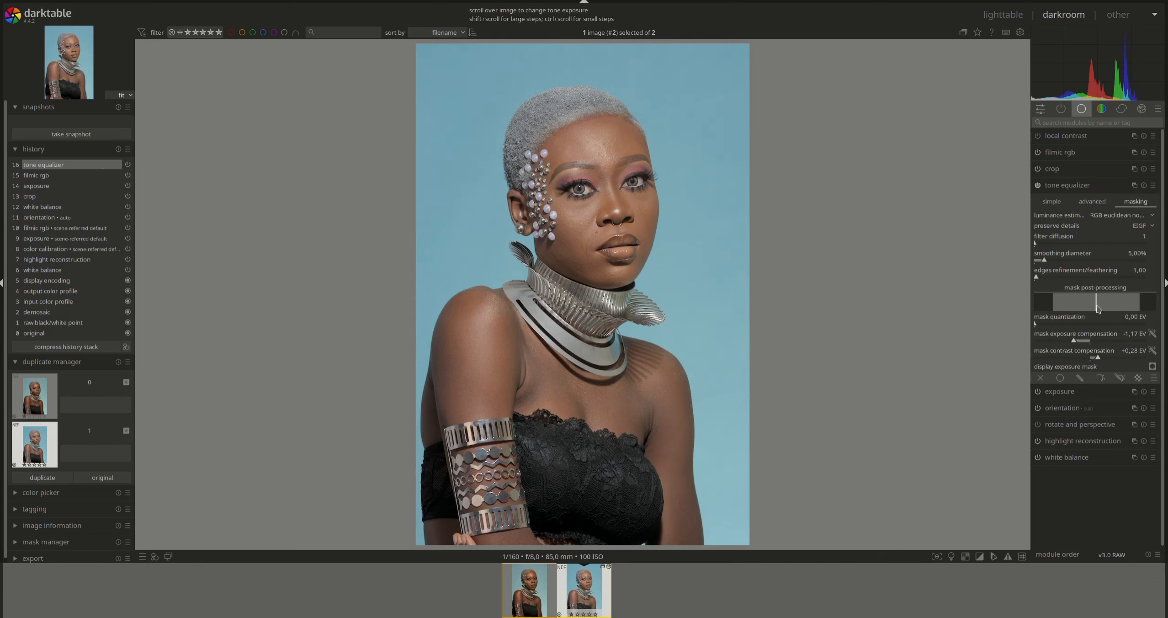
{"action": "left_click", "coordinate": [1092, 202]}
{"action": "left_click_drag", "start_coordinate": [1117, 280], "coordinate": [1073, 299]}
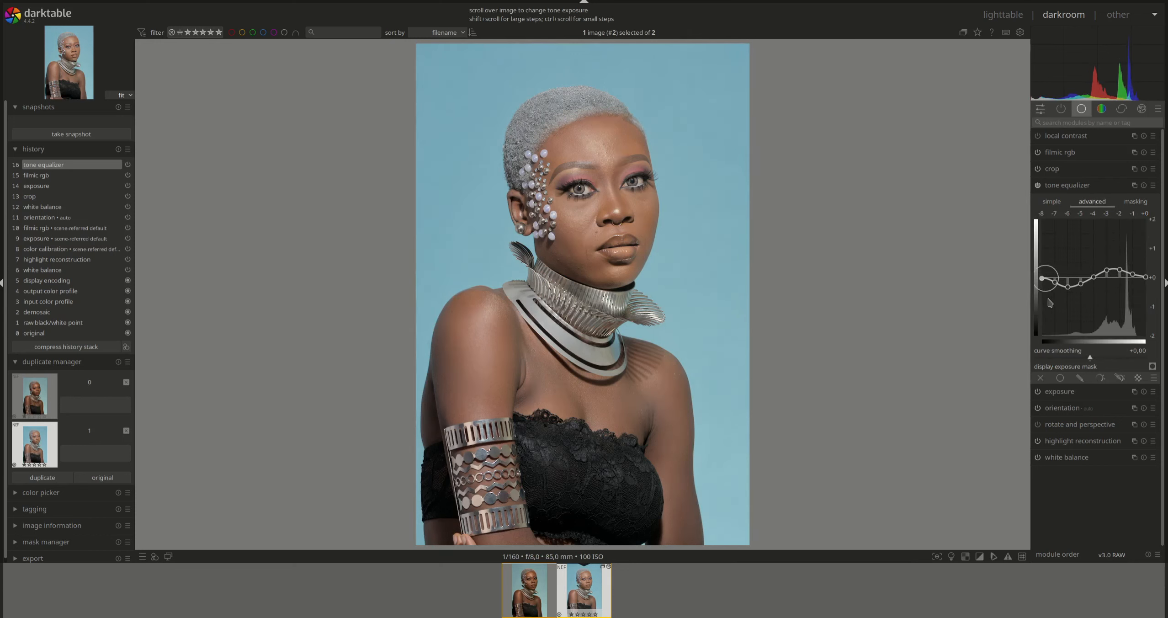
{"action": "left_click_drag", "start_coordinate": [1041, 290], "coordinate": [1067, 296]}
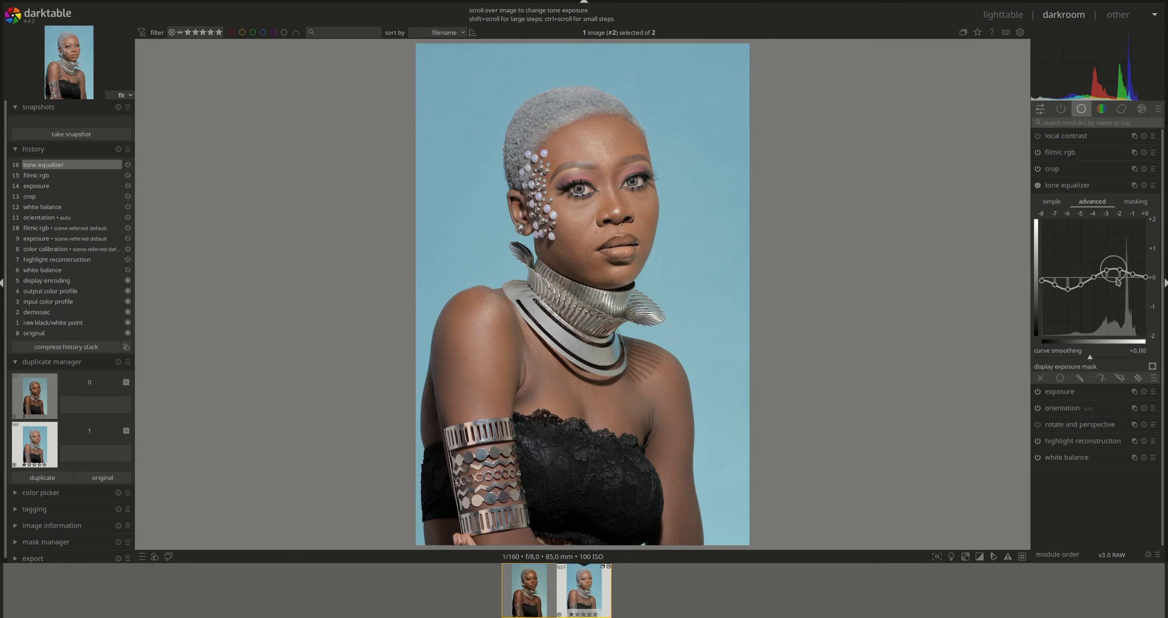
{"action": "scroll", "coordinate": [1123, 283], "scroll_direction": "up", "scroll_amount": 3}
{"action": "left_click", "coordinate": [1038, 186]}
{"action": "left_click", "coordinate": [1037, 185]}
{"action": "left_click", "coordinate": [1075, 186]}
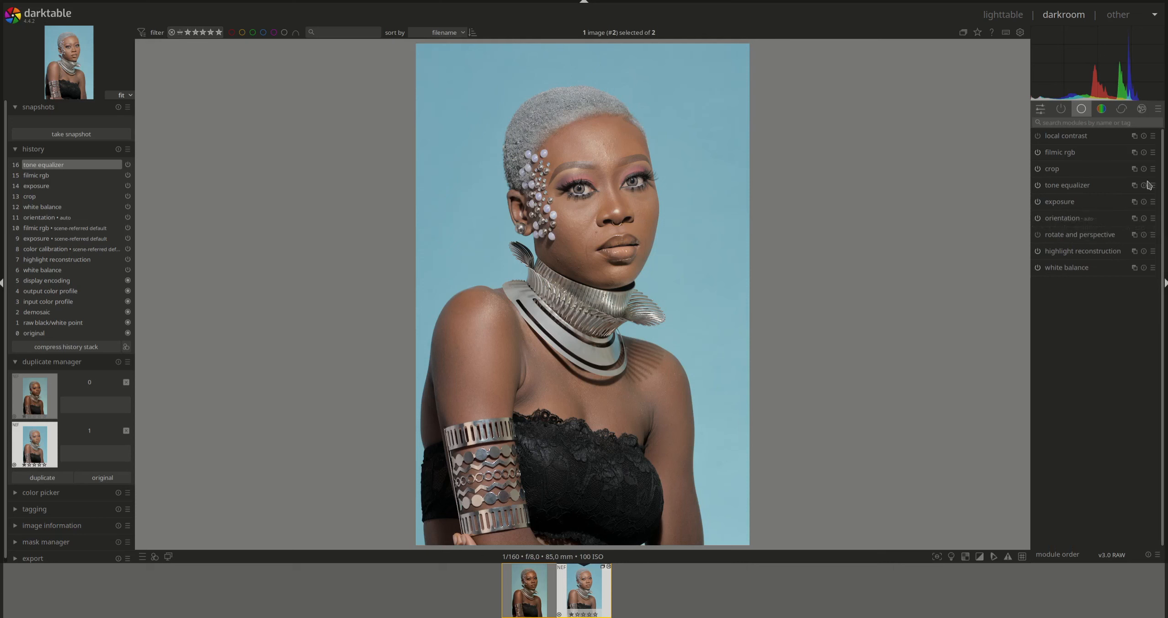
- Add a second tone equalizer with mask exposure -1.21 EV, contrast +0.18 EV, and a drawn mask
{"action": "right_click", "coordinate": [1134, 188]}
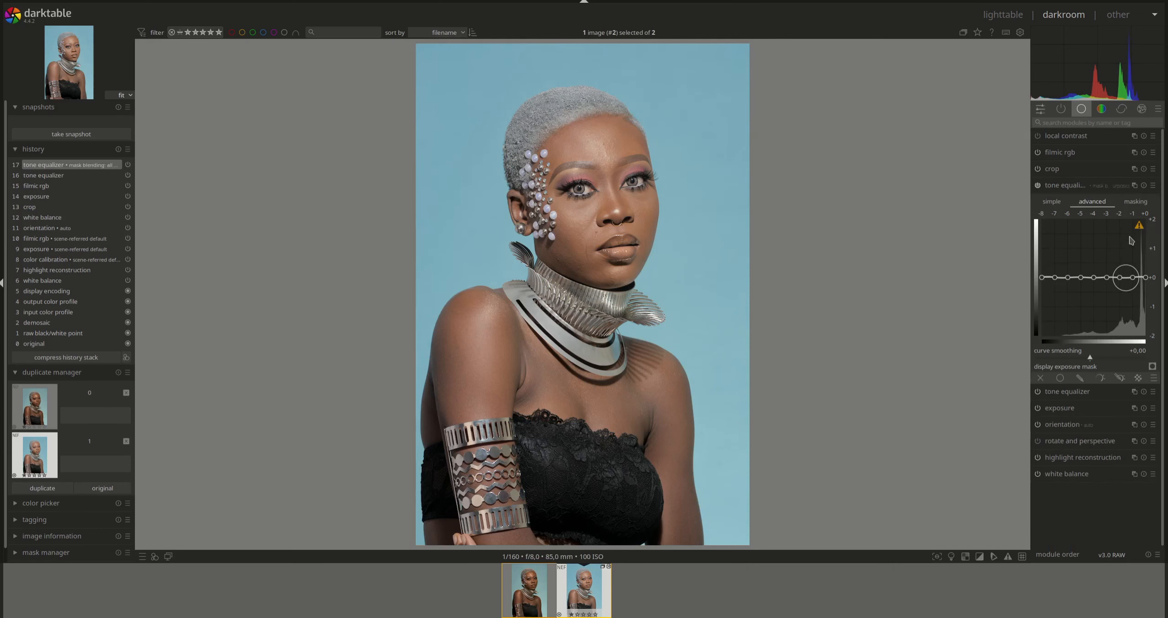
{"action": "left_click", "coordinate": [1136, 201]}
{"action": "left_click", "coordinate": [1152, 333]}
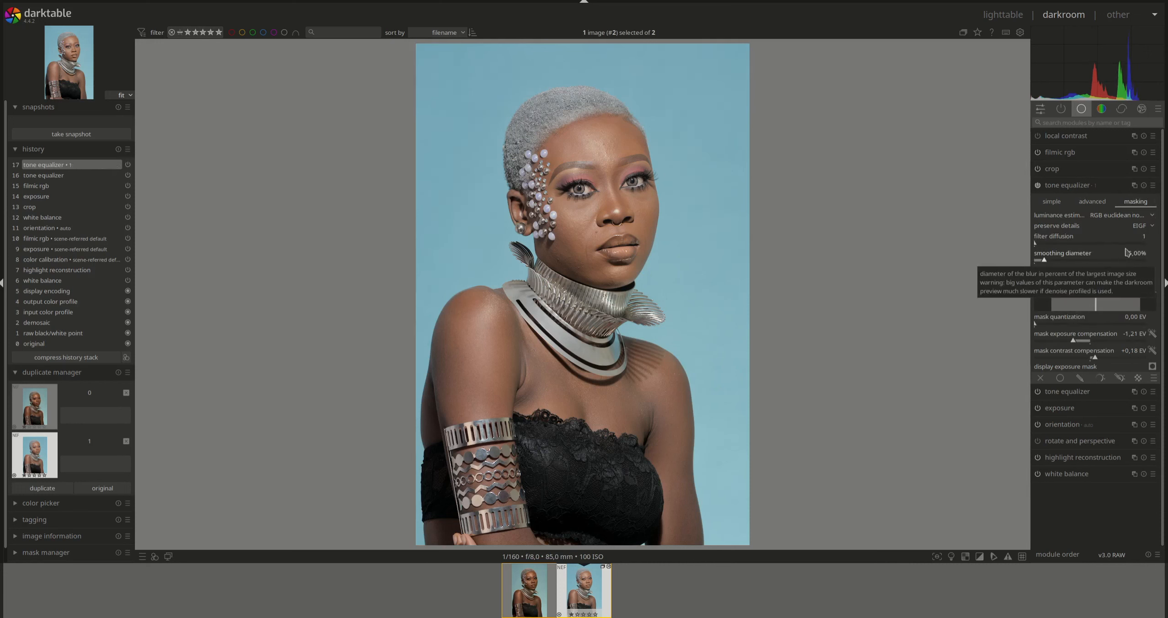
{"action": "left_click", "coordinate": [1152, 351]}
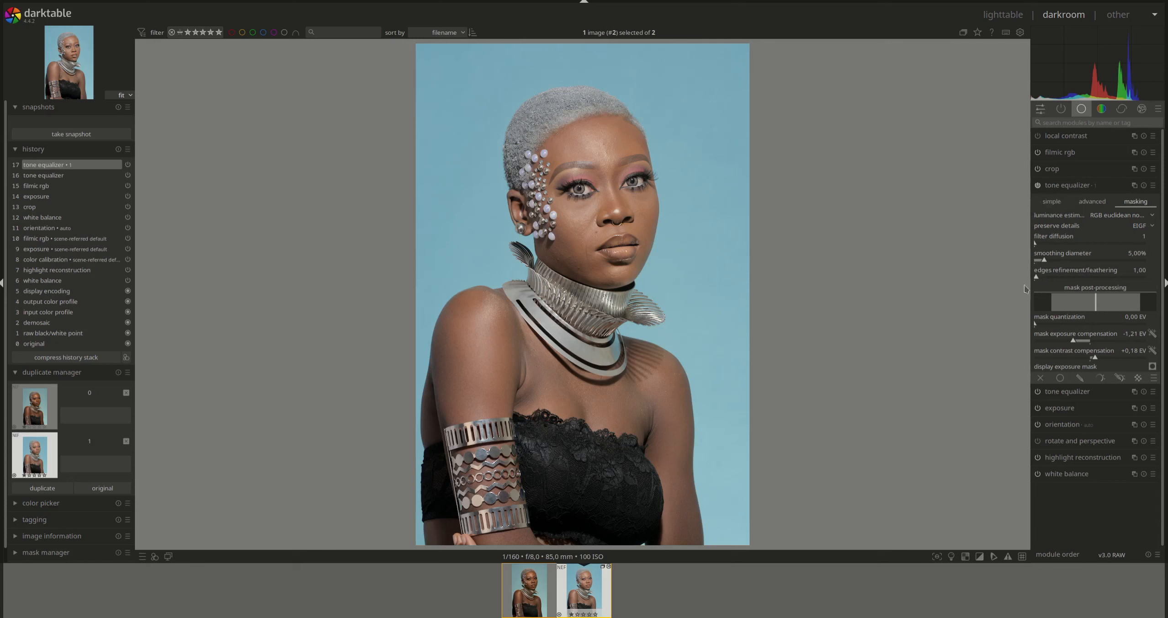
{"action": "left_click", "coordinate": [1094, 205]}
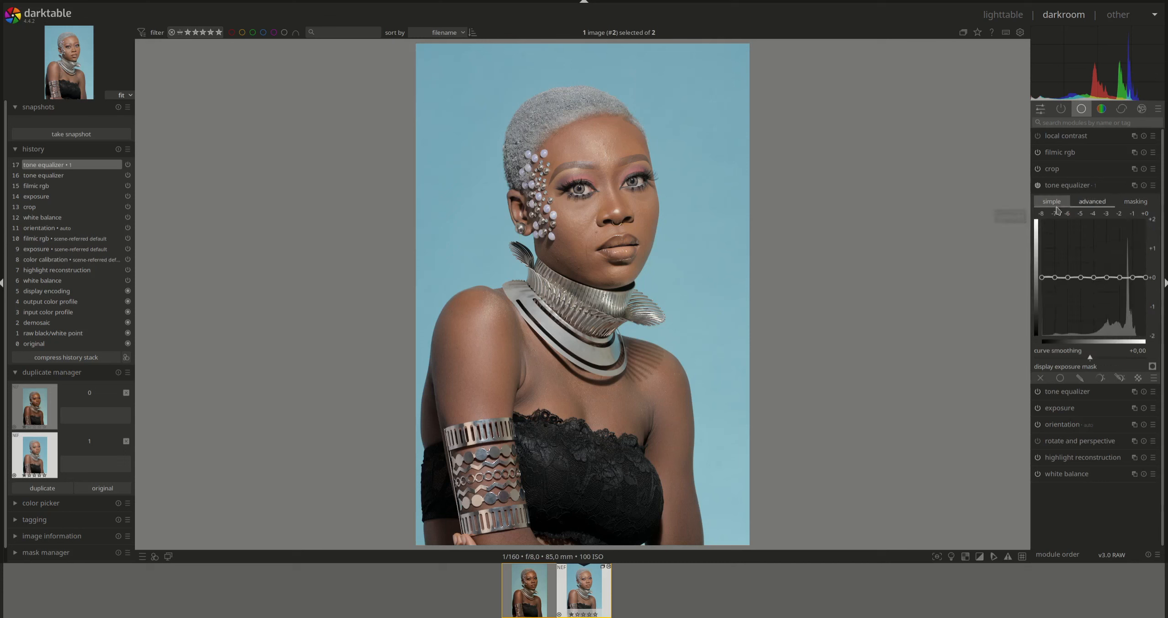
{"action": "left_click", "coordinate": [1079, 366]}
- Draw a resized, feathered path mask on the cheek for the second tone equalizer
{"action": "left_click", "coordinate": [1124, 404]}
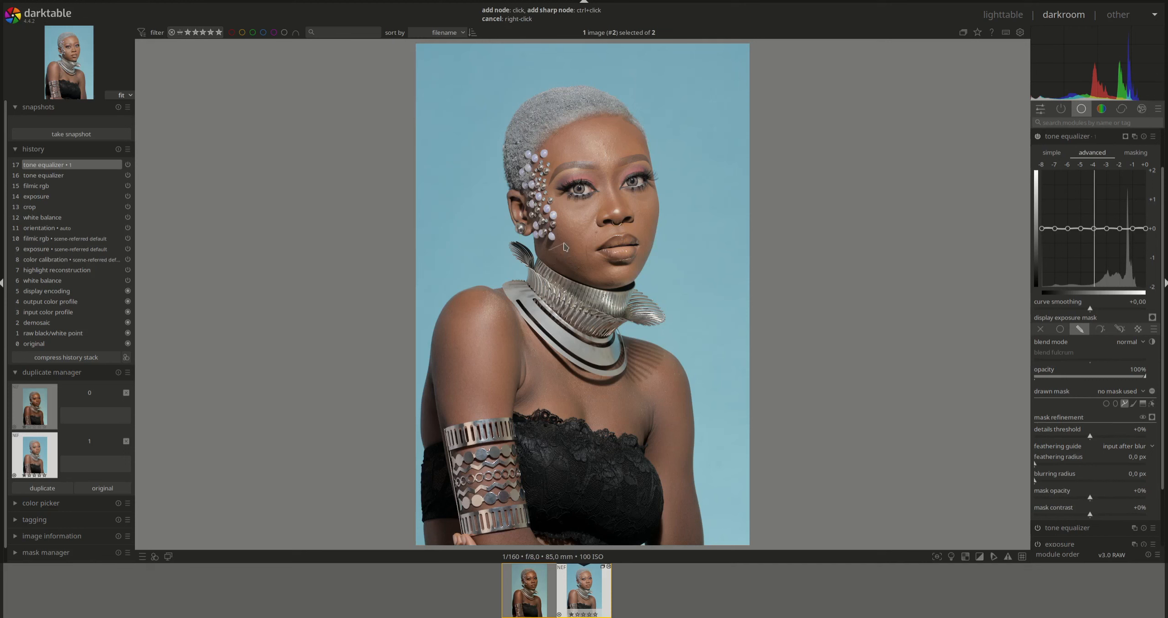
{"action": "left_click", "coordinate": [586, 274]}
{"action": "right_click", "coordinate": [567, 265]}
{"action": "scroll", "coordinate": [569, 260], "scroll_direction": "down", "scroll_amount": 5}
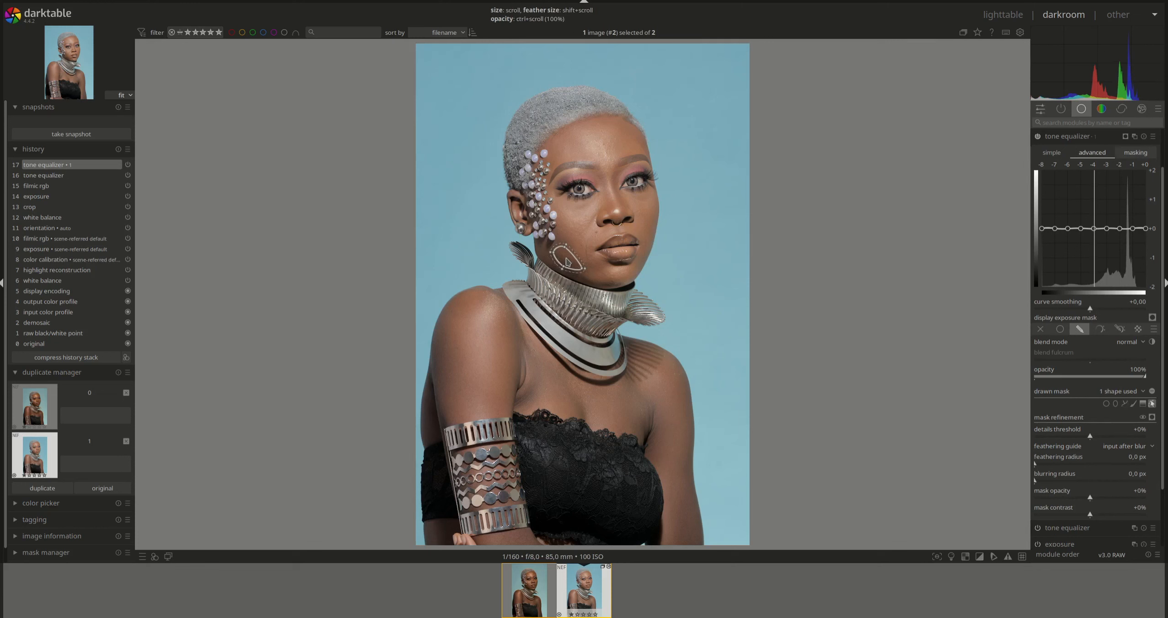
{"action": "scroll", "coordinate": [567, 261], "scroll_direction": "down", "scroll_amount": 2, "text": "shift"}
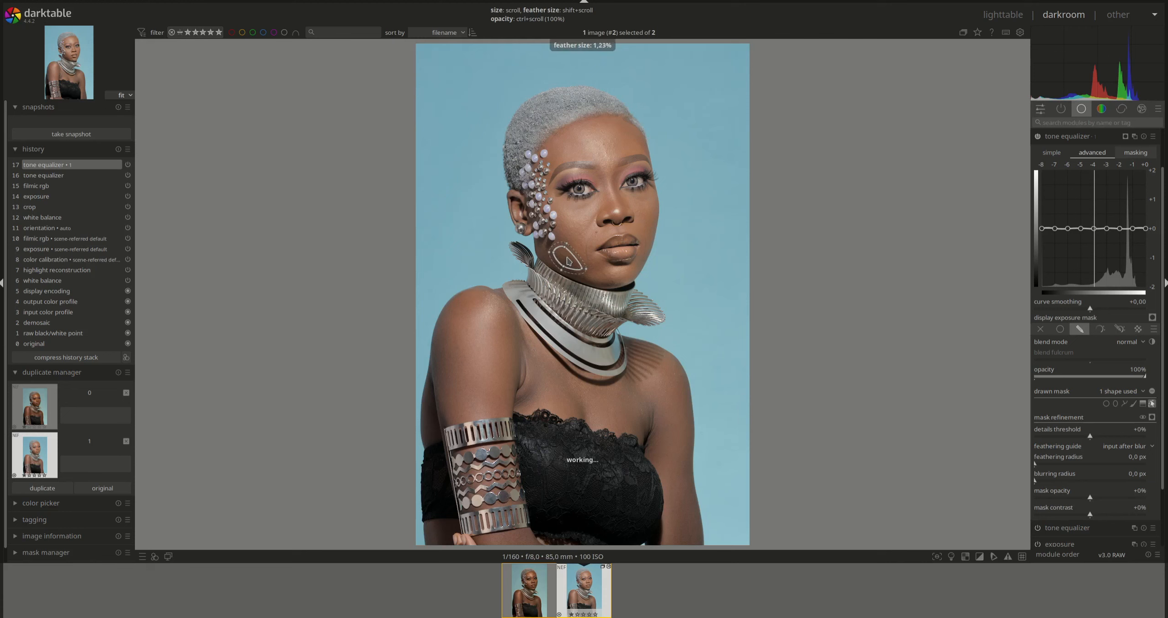
{"action": "scroll", "coordinate": [566, 261], "scroll_direction": "up", "scroll_amount": 5, "text": "shift"}
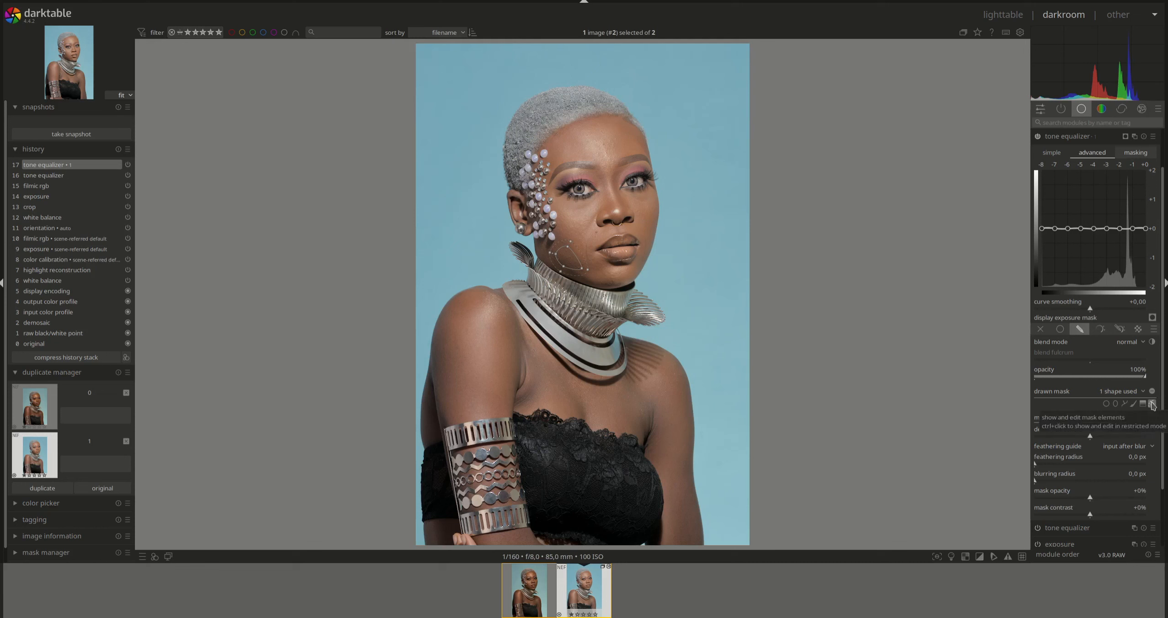
{"action": "left_click", "coordinate": [1151, 404]}
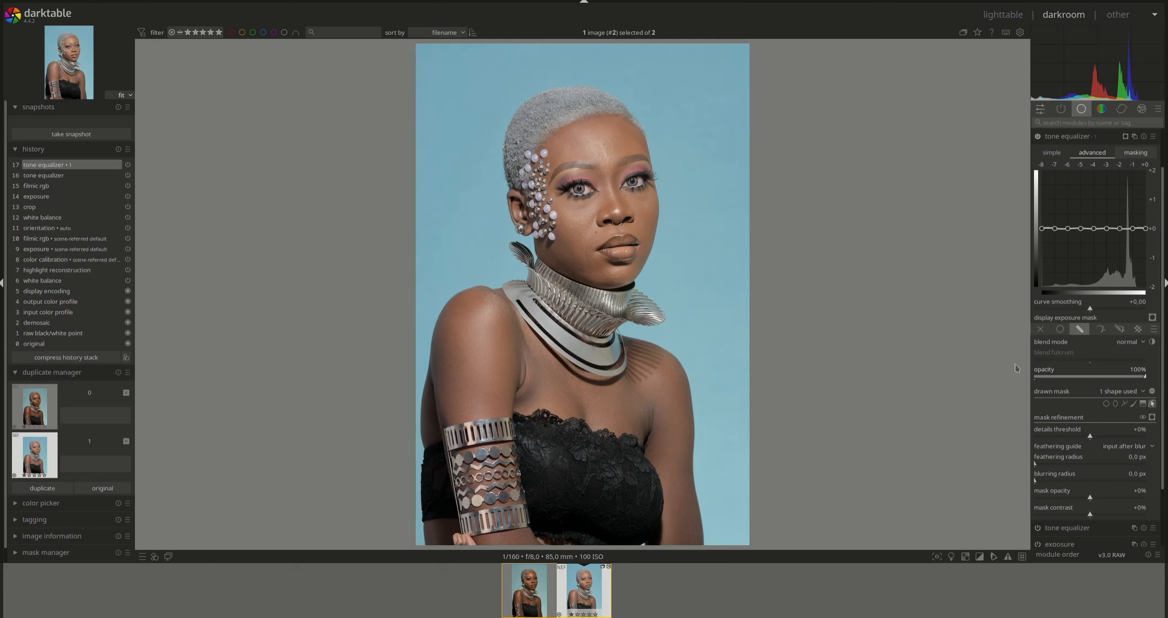
- Set the mask feathering radius to 20 px and ease back the dark-tone darkening
{"action": "scroll", "coordinate": [566, 260], "scroll_direction": "down", "scroll_amount": 3}
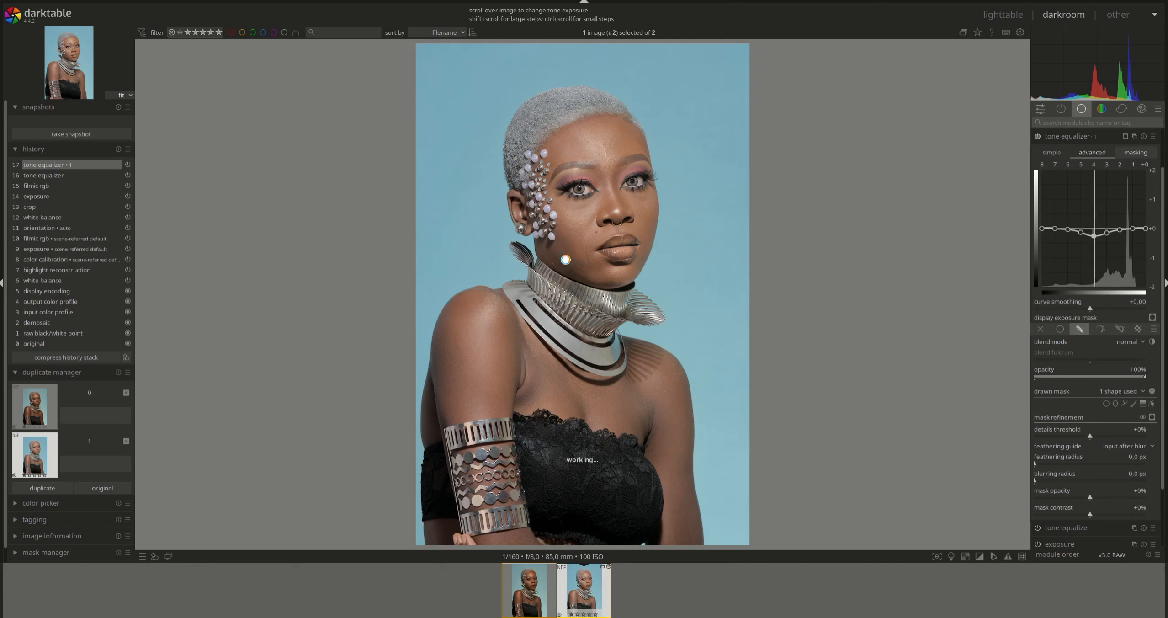
{"action": "scroll", "coordinate": [565, 260], "scroll_direction": "down", "scroll_amount": 2}
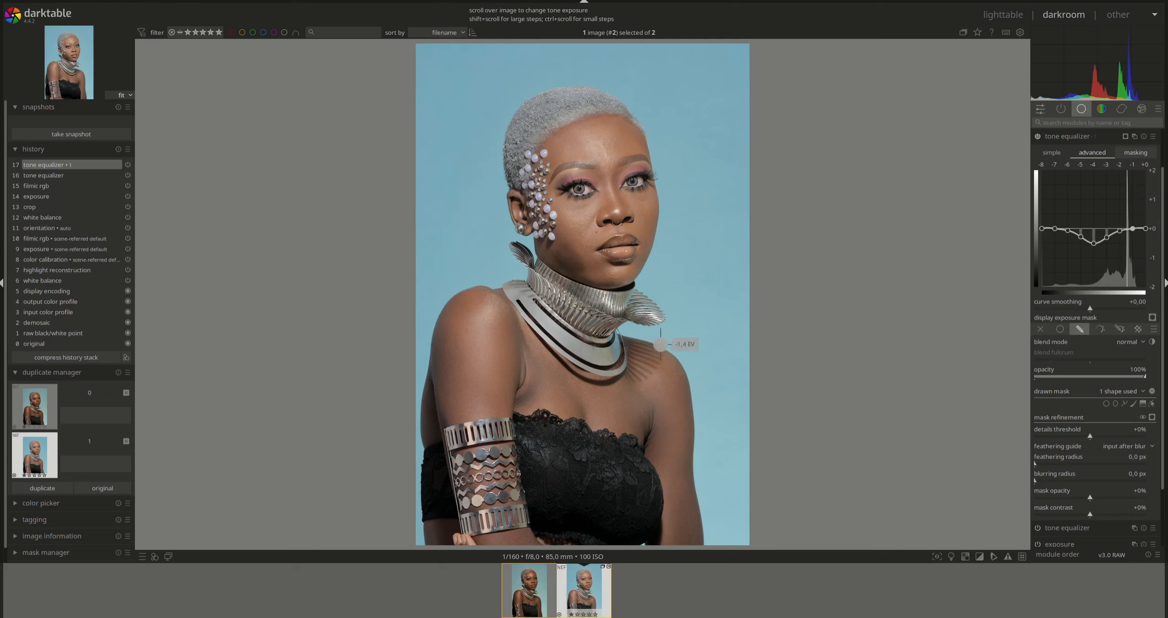
{"action": "right_click", "coordinate": [1137, 460]}
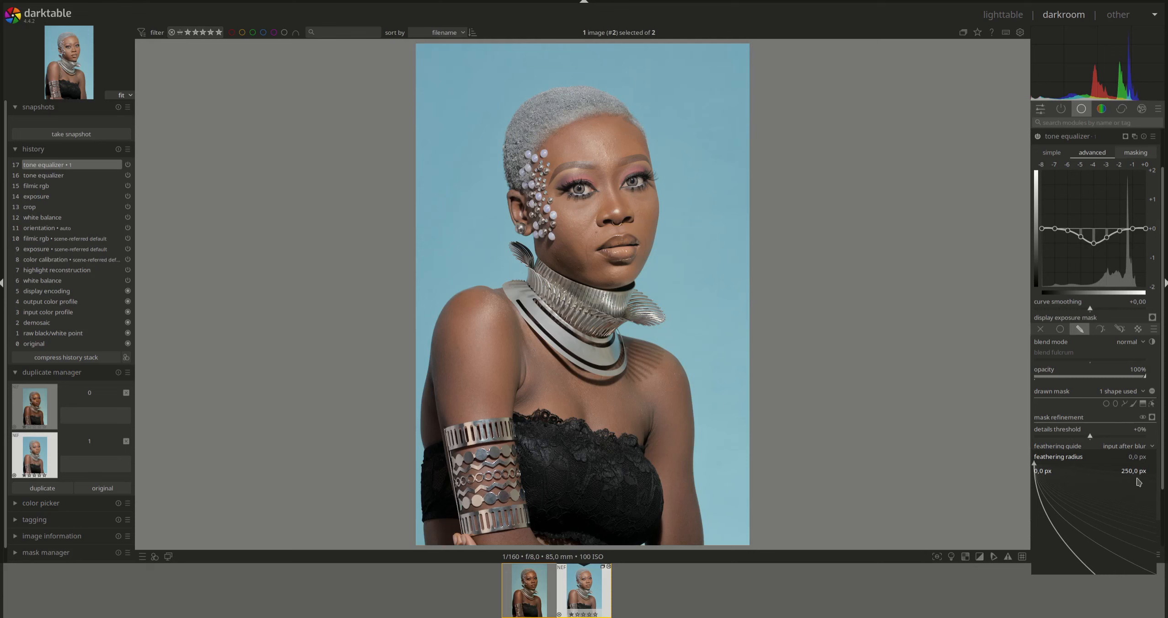
{"action": "type", "text": "20"}
{"action": "key", "text": "Return"}
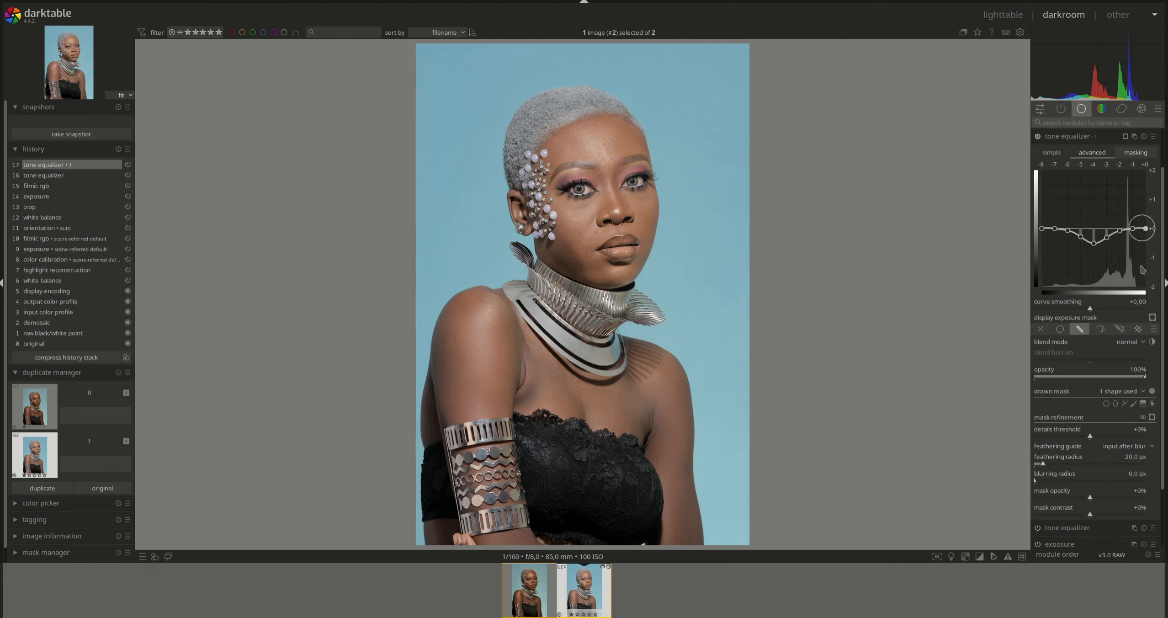
{"action": "left_click_drag", "start_coordinate": [1093, 247], "coordinate": [1101, 238]}
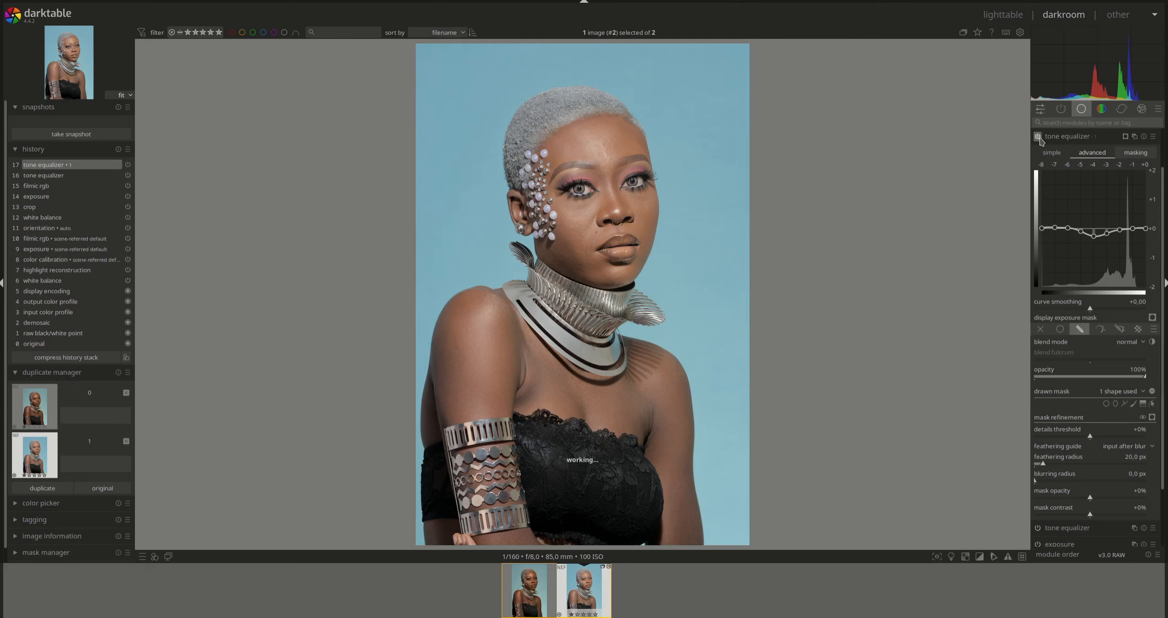
{"action": "left_click", "coordinate": [1078, 137]}
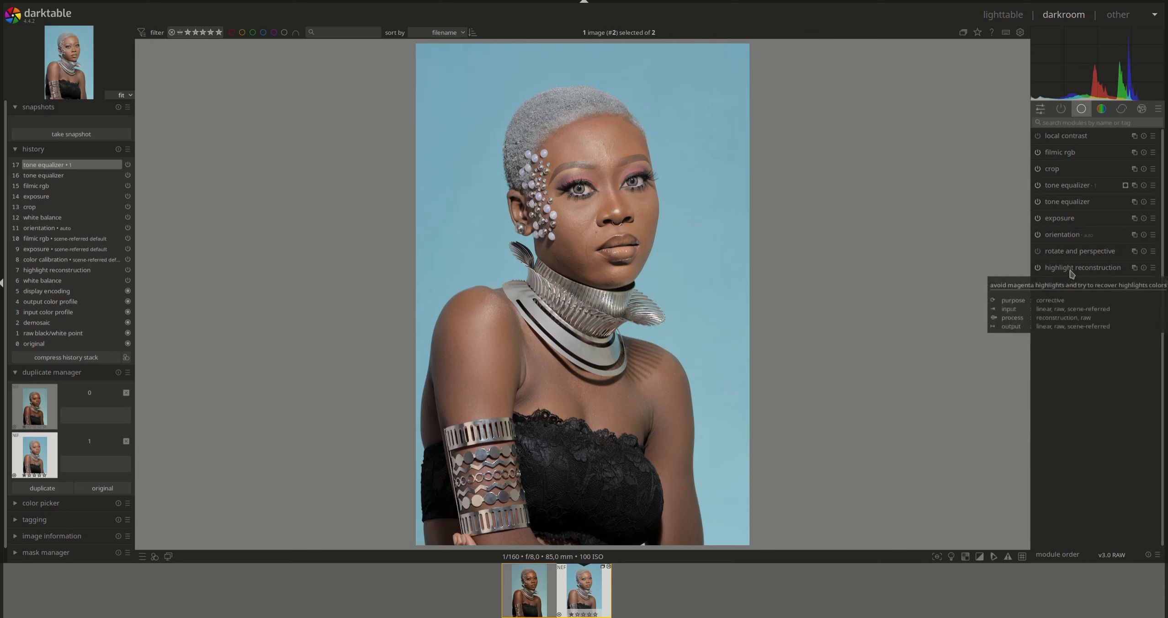
{"action": "left_click", "coordinate": [1101, 110]}
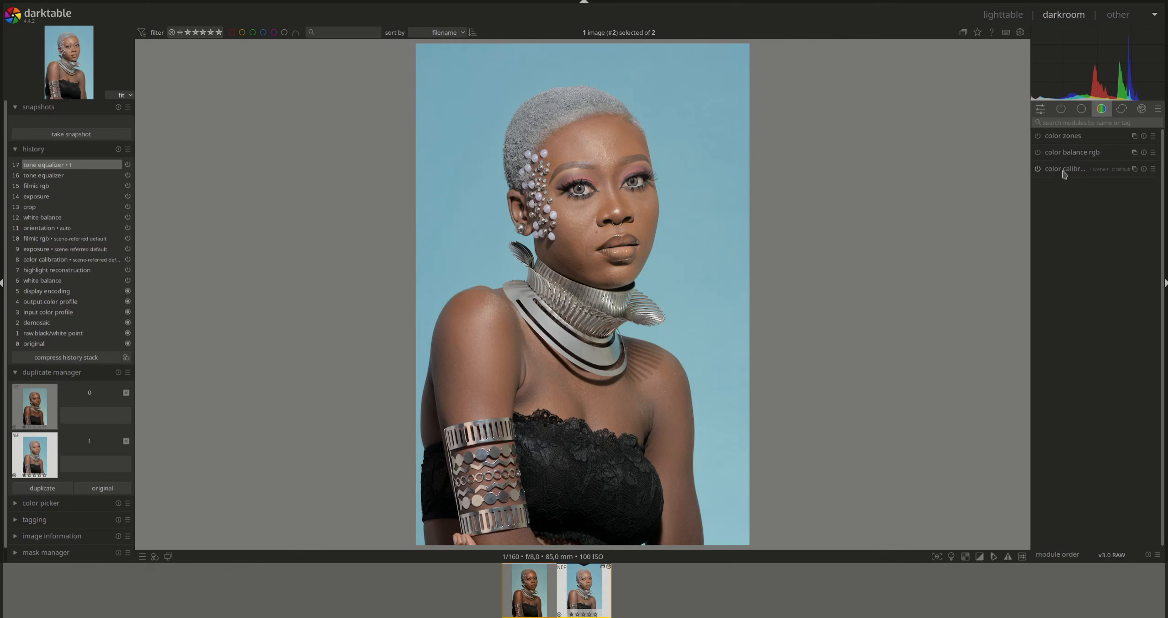
- In color balance rgb, set the mask white fulcrum from the image
{"action": "left_click", "coordinate": [1063, 152]}
{"action": "left_click", "coordinate": [1138, 174]}
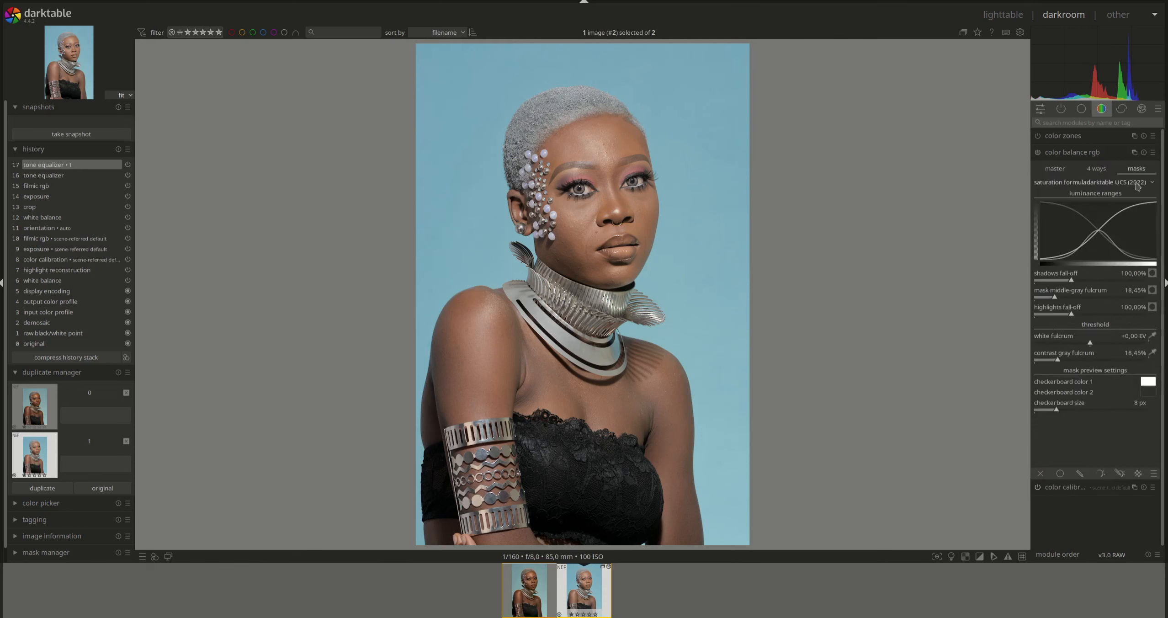
{"action": "left_click", "coordinate": [1152, 336]}
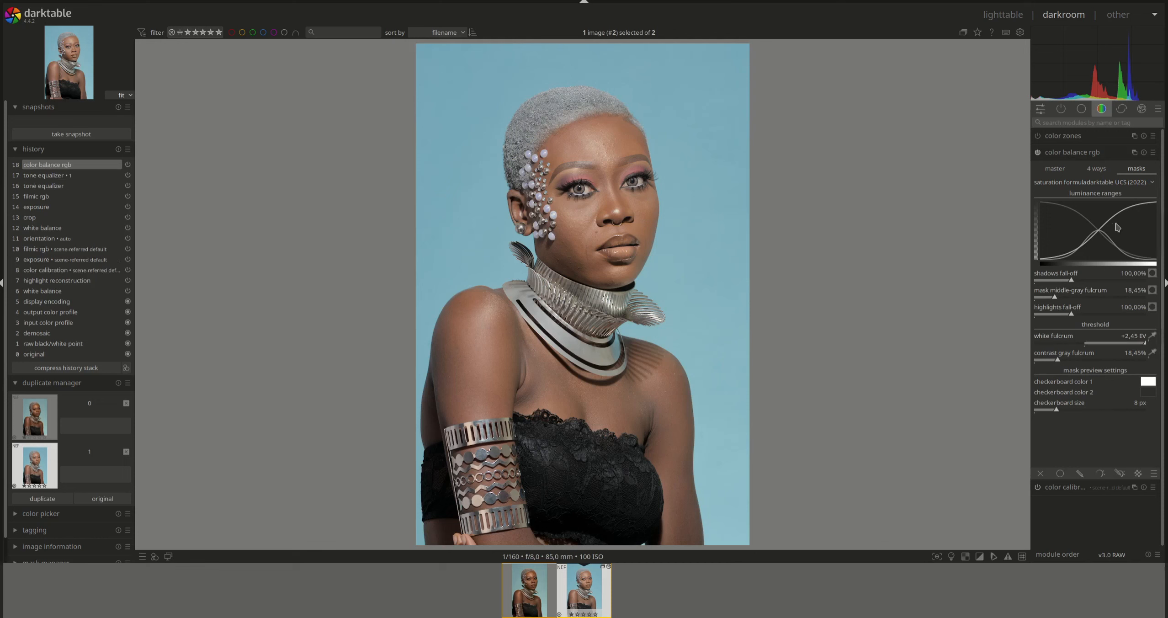
{"action": "left_click", "coordinate": [1061, 173]}
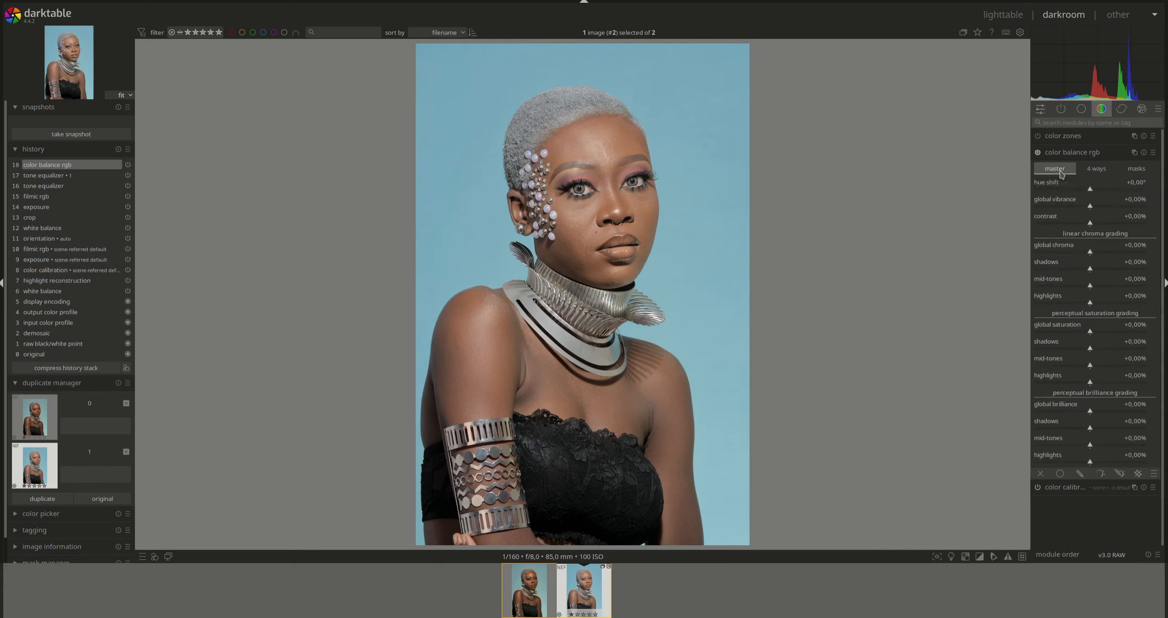
- Limit color balance rgb to two drawn path masks around the eyes
{"action": "left_click", "coordinate": [1080, 474]}
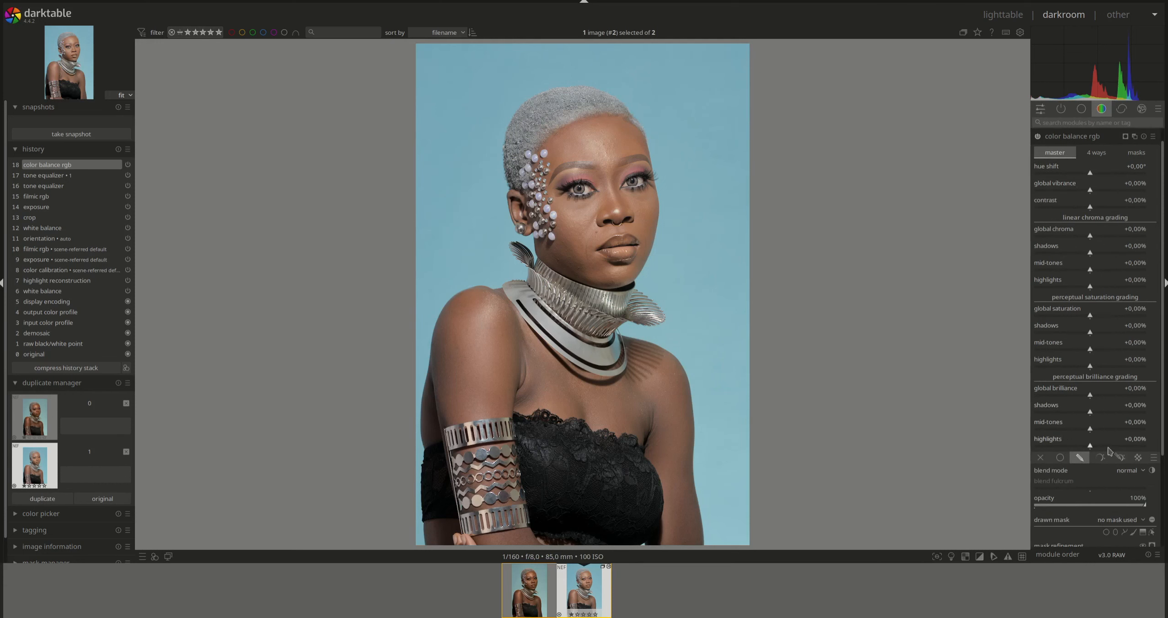
{"action": "left_click", "coordinate": [1124, 532]}
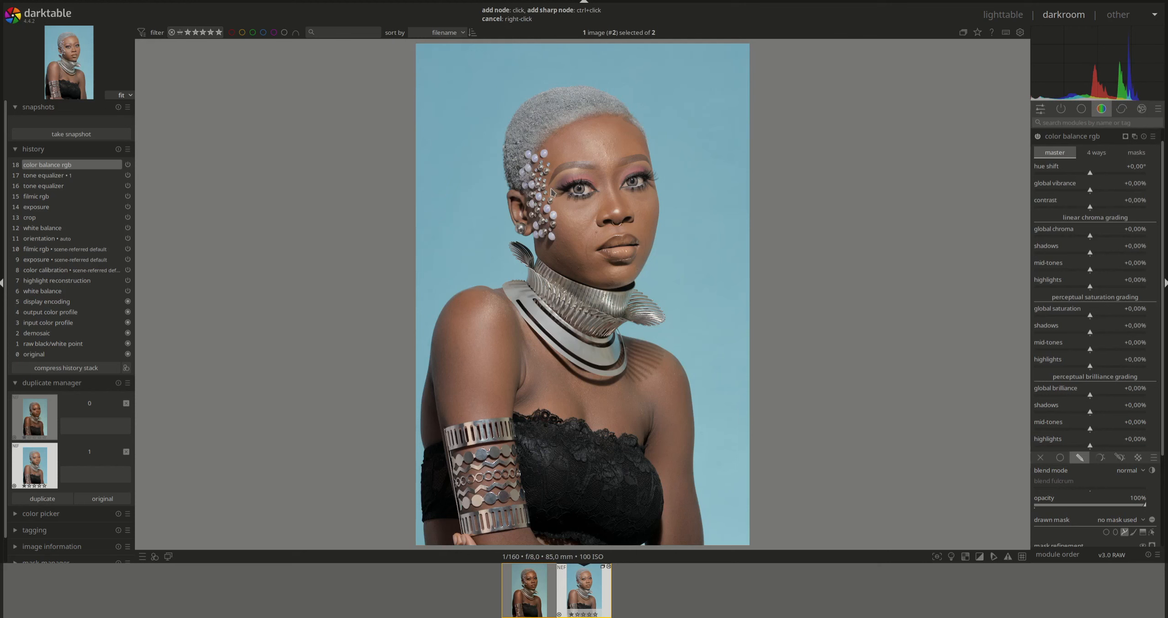
{"action": "left_click", "coordinate": [598, 195]}
{"action": "right_click", "coordinate": [573, 175]}
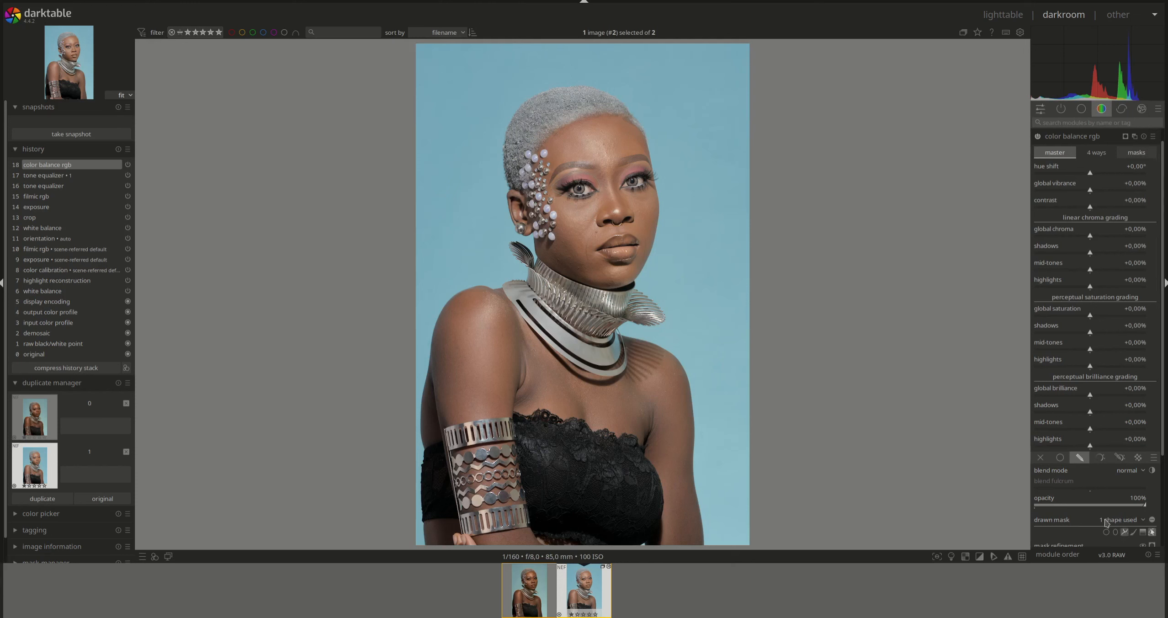
{"action": "mouse_move", "coordinate": [574, 185]}
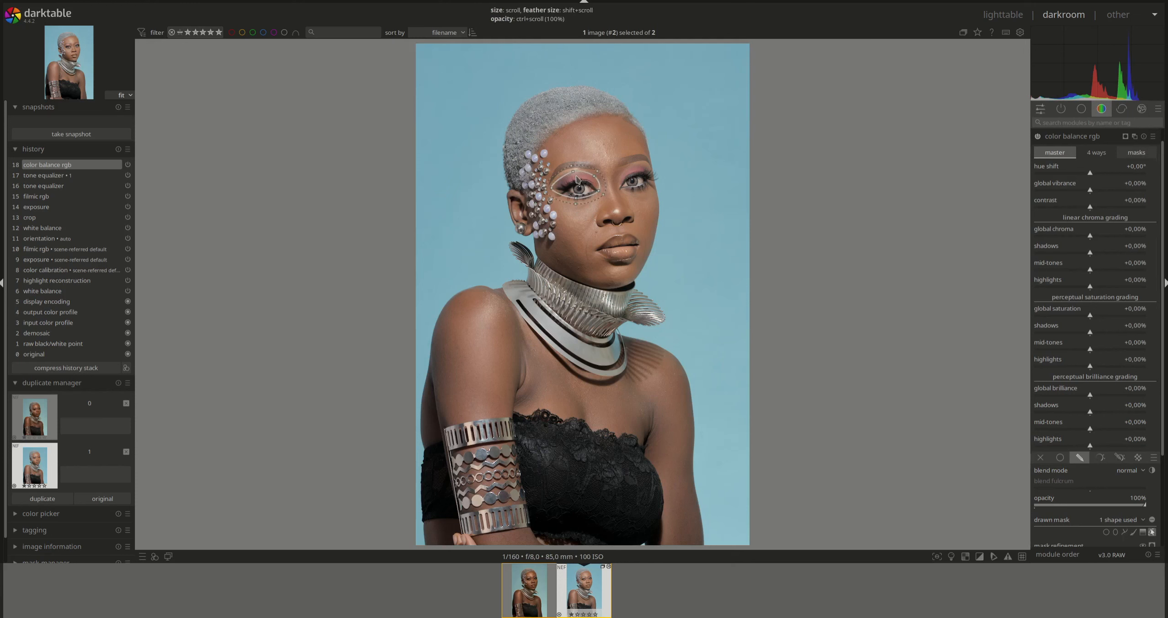
{"action": "scroll", "coordinate": [578, 182], "scroll_direction": "down", "scroll_amount": 1, "text": "shift"}
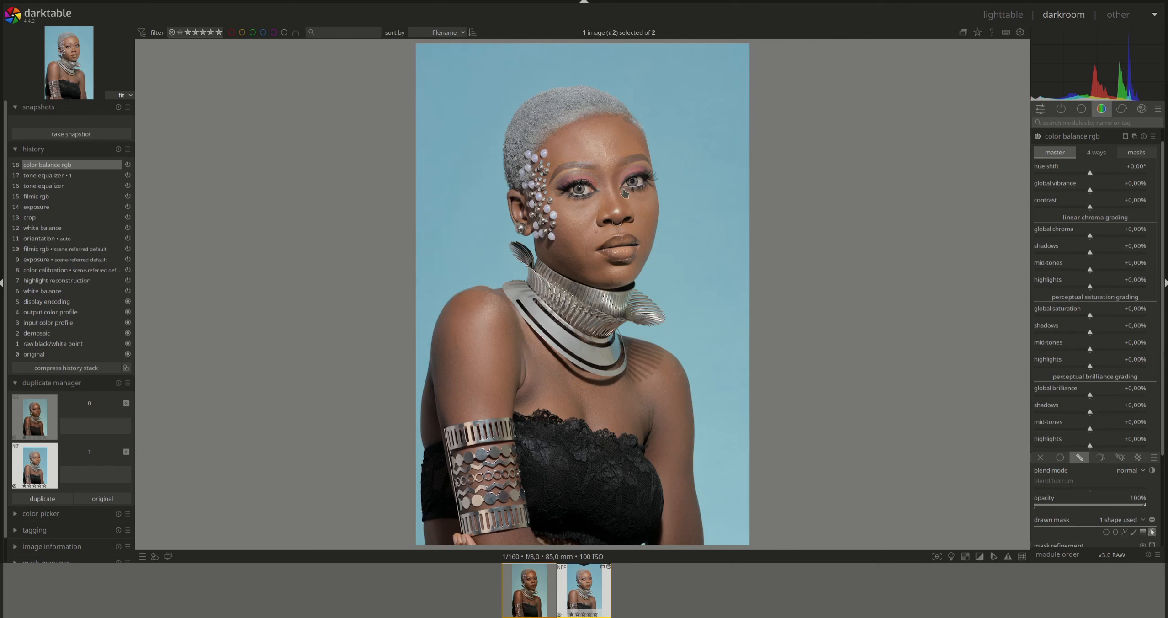
{"action": "left_click", "coordinate": [1124, 532]}
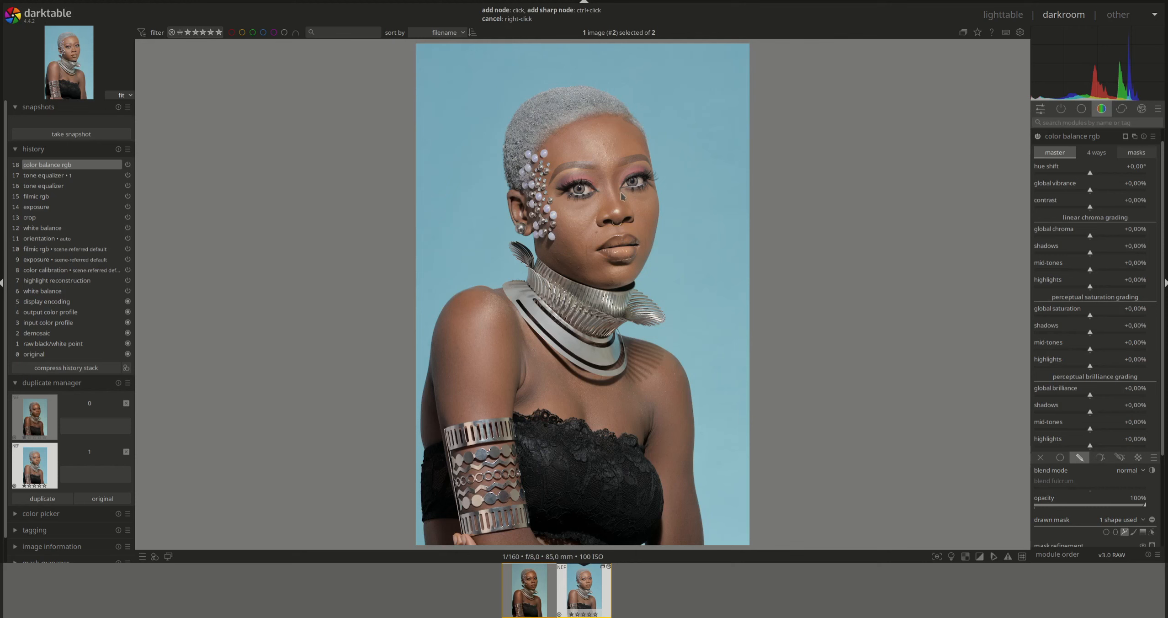
{"action": "left_click", "coordinate": [646, 189]}
{"action": "right_click", "coordinate": [582, 460]}
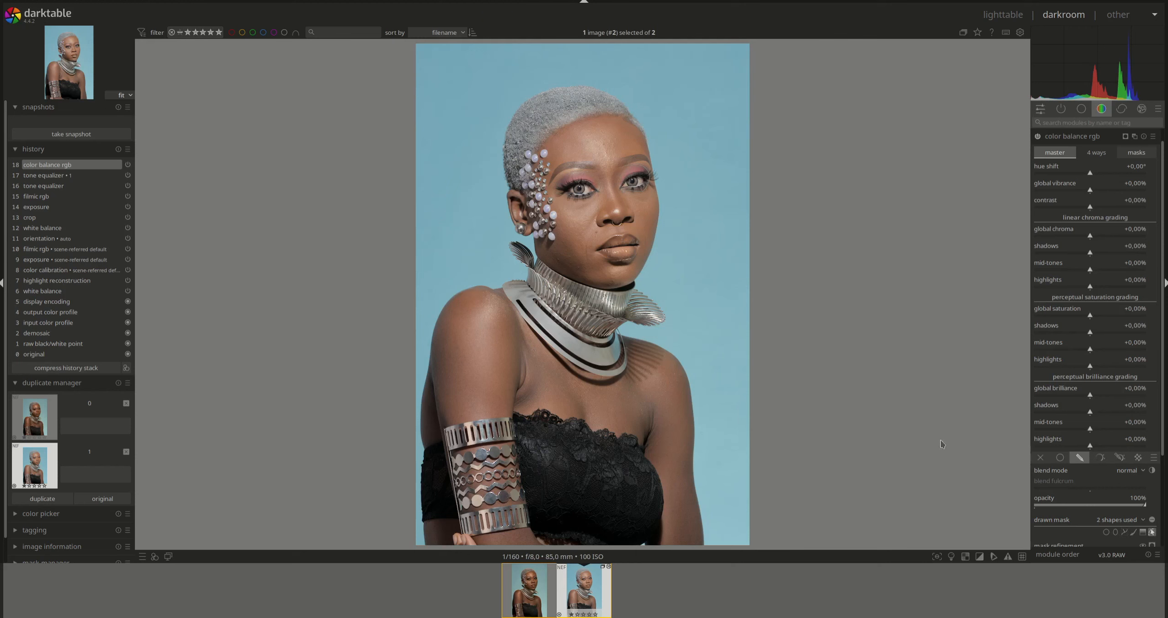
{"action": "left_click", "coordinate": [1153, 532]}
- Set global chroma to +20% and global saturation to +15%
{"action": "right_click", "coordinate": [1135, 233]}
{"action": "type", "text": "20"}
{"action": "key", "text": "Return"}
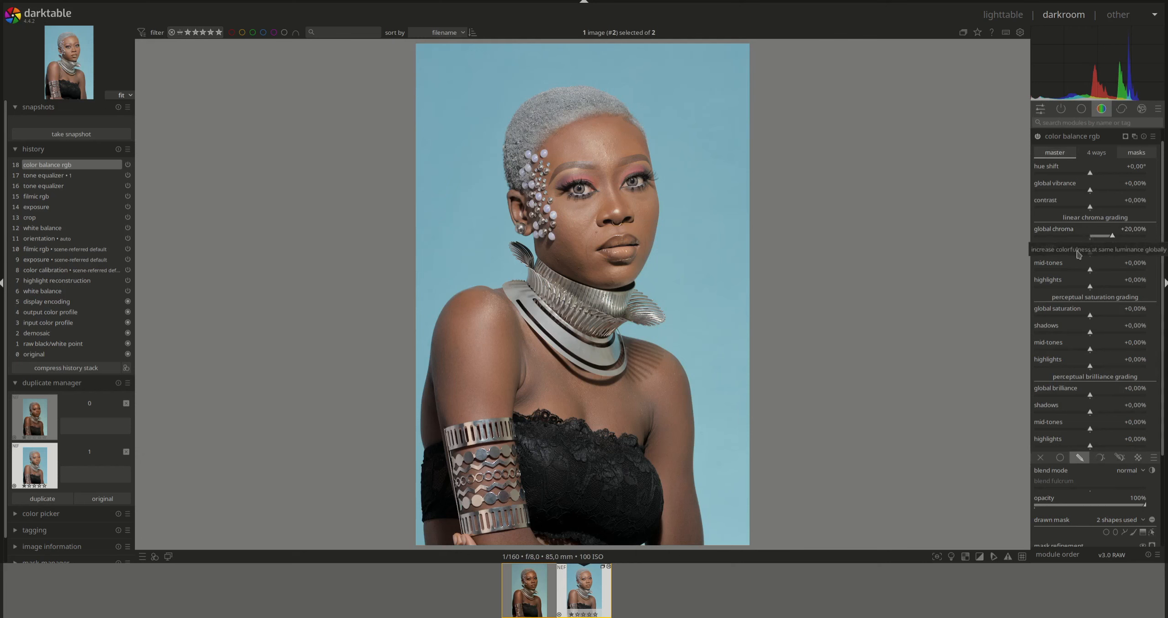
{"action": "right_click", "coordinate": [1133, 312]}
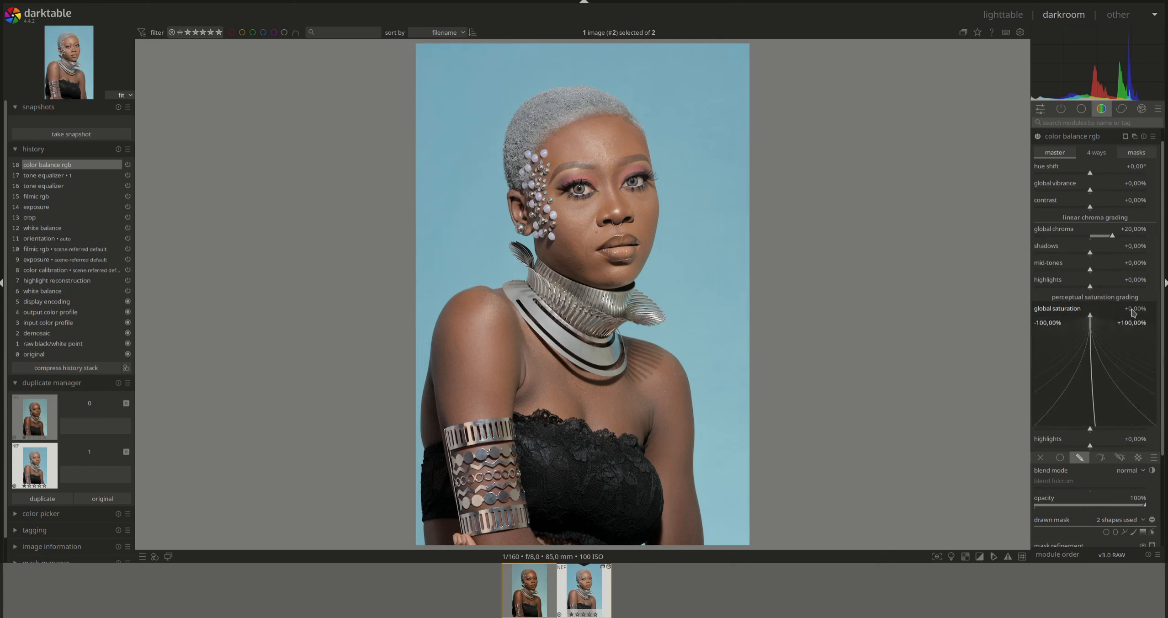
{"action": "type", "text": "10"}
{"action": "key", "text": "Return"}
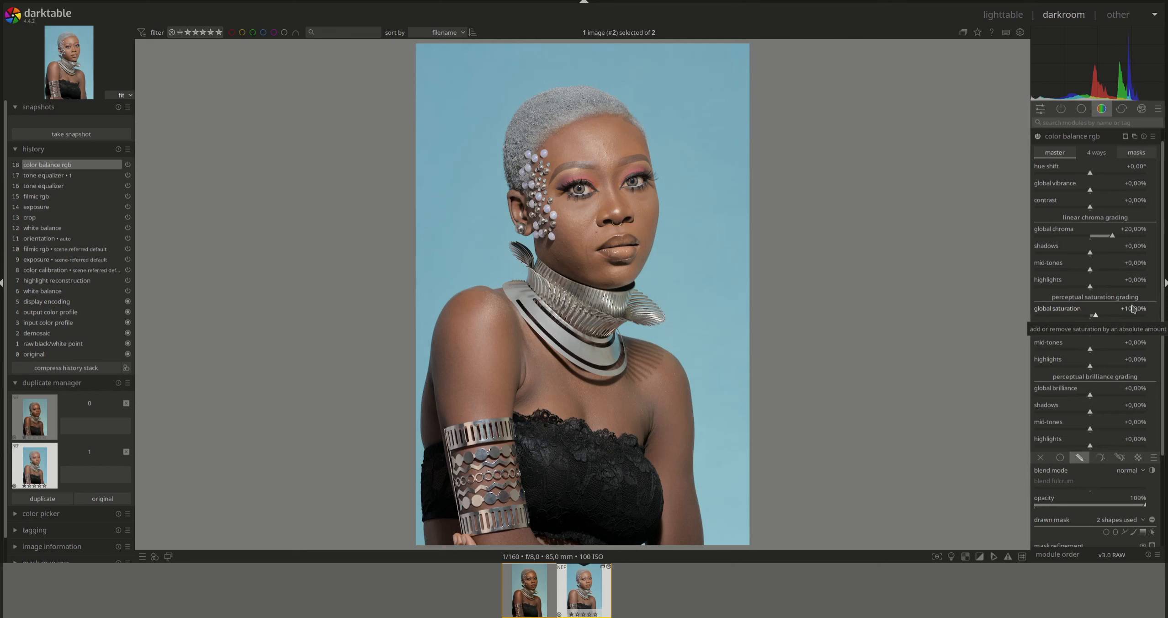
{"action": "right_click", "coordinate": [1133, 312]}
{"action": "type", "text": "15"}
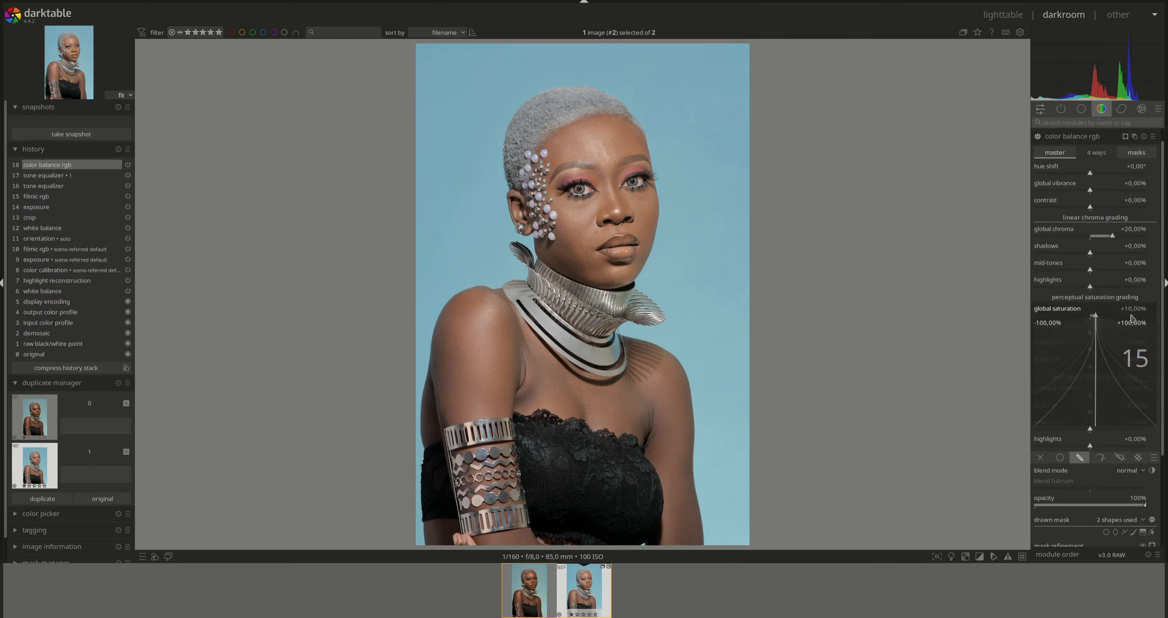
{"action": "key", "text": "Return"}
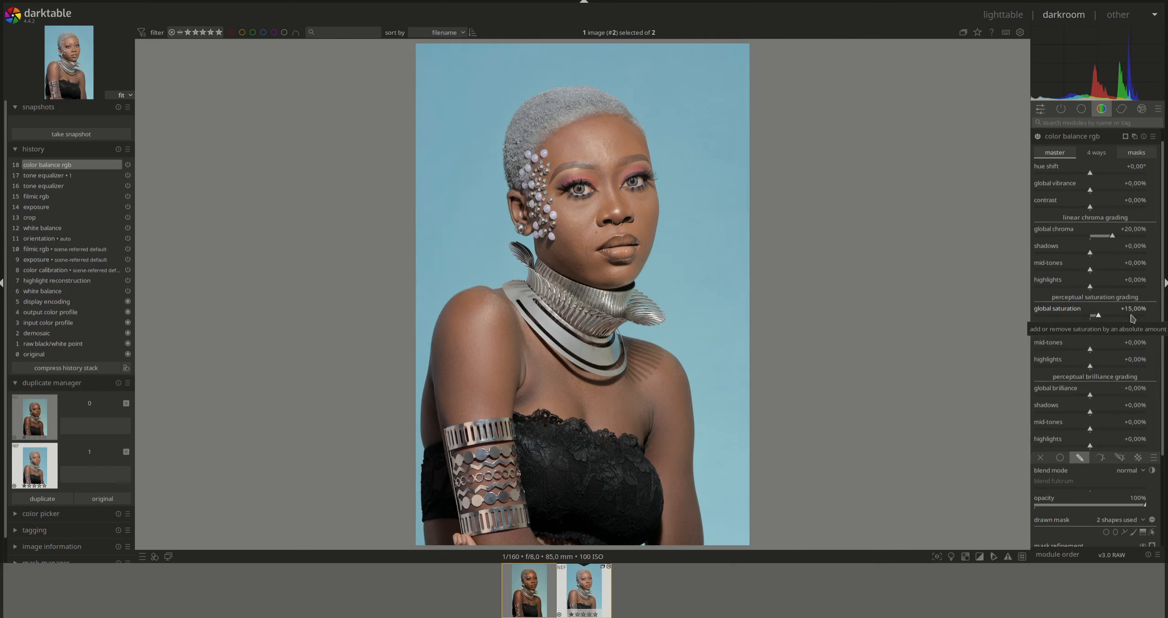
{"action": "left_click", "coordinate": [1080, 140]}
- Create a new color balance rgb instance and outline the lips with a closed path mask
{"action": "left_click", "coordinate": [1038, 152]}
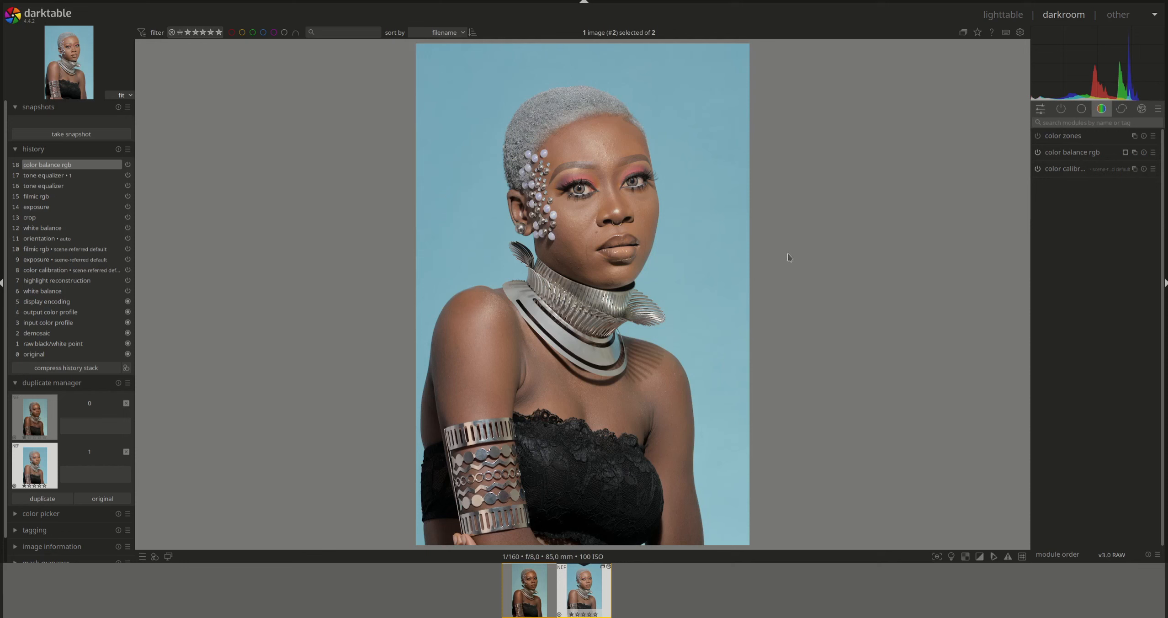
{"action": "left_click", "coordinate": [1134, 152], "text": "ctrl"}
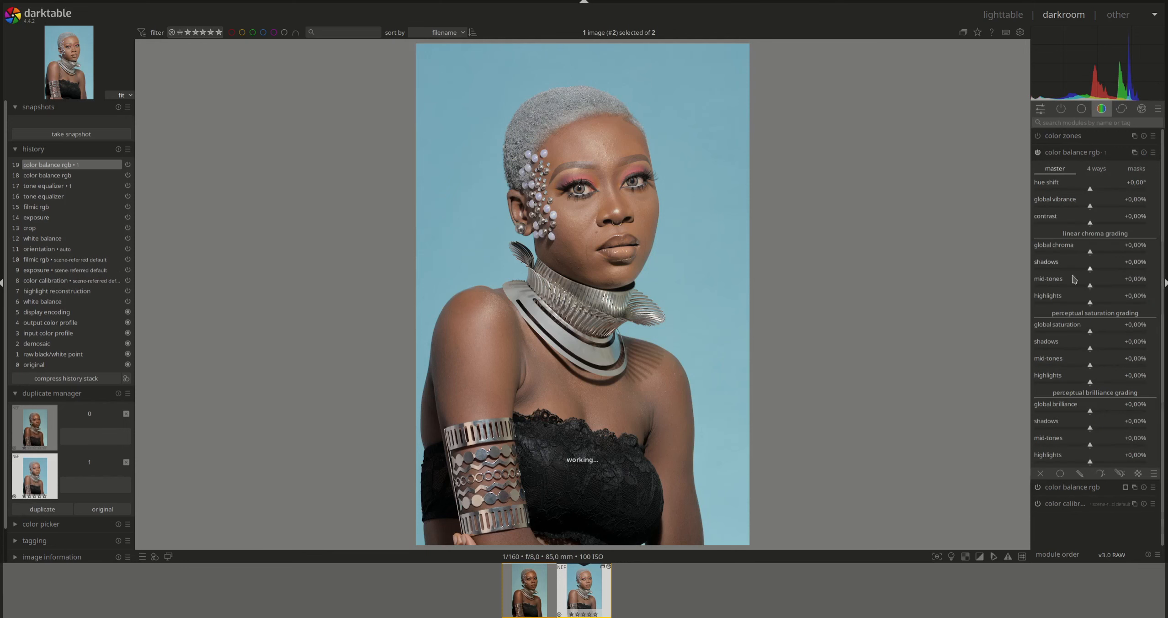
{"action": "left_click", "coordinate": [1079, 474]}
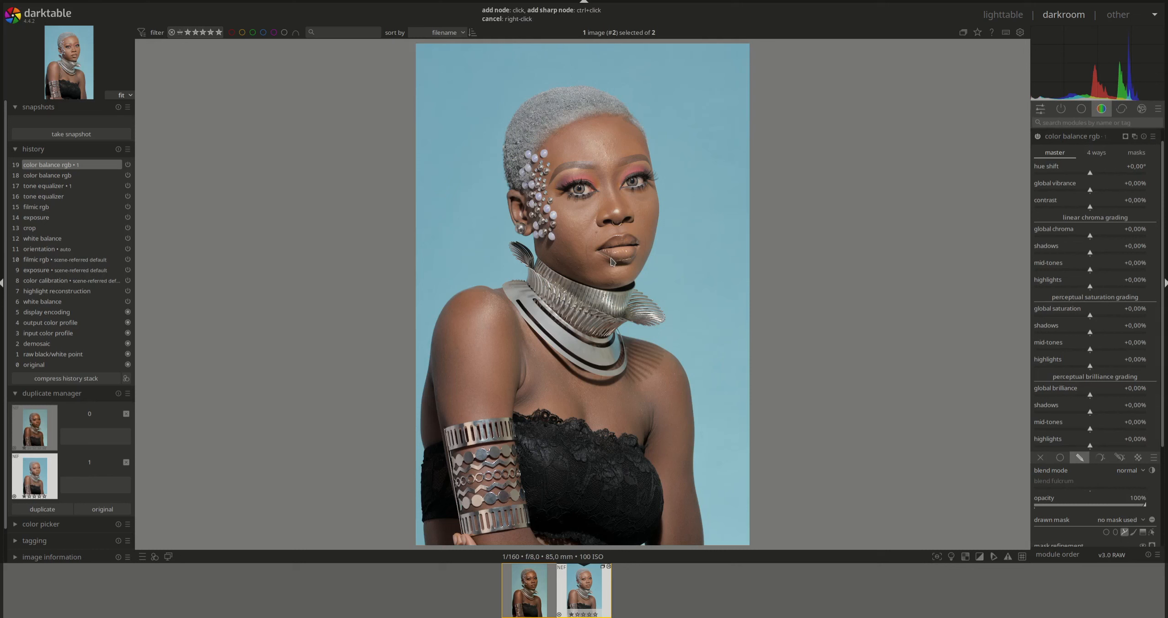
{"action": "left_click", "coordinate": [629, 260]}
{"action": "right_click", "coordinate": [607, 244]}
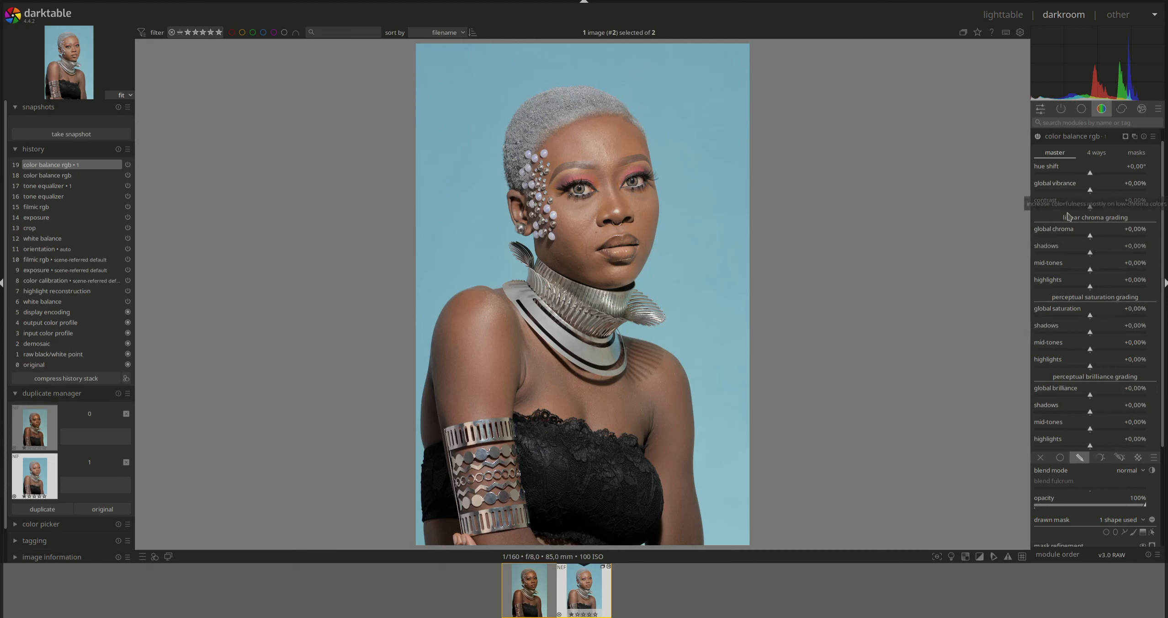
- Check the lip mask with a hue shift, reset it, and darken brilliance shadows to -12.65%
{"action": "mouse_move", "coordinate": [1091, 180]}
{"action": "left_mouse_down"}
{"action": "mouse_move", "coordinate": [1107, 180]}
{"action": "mouse_move", "coordinate": [1079, 179]}
{"action": "left_mouse_up"}
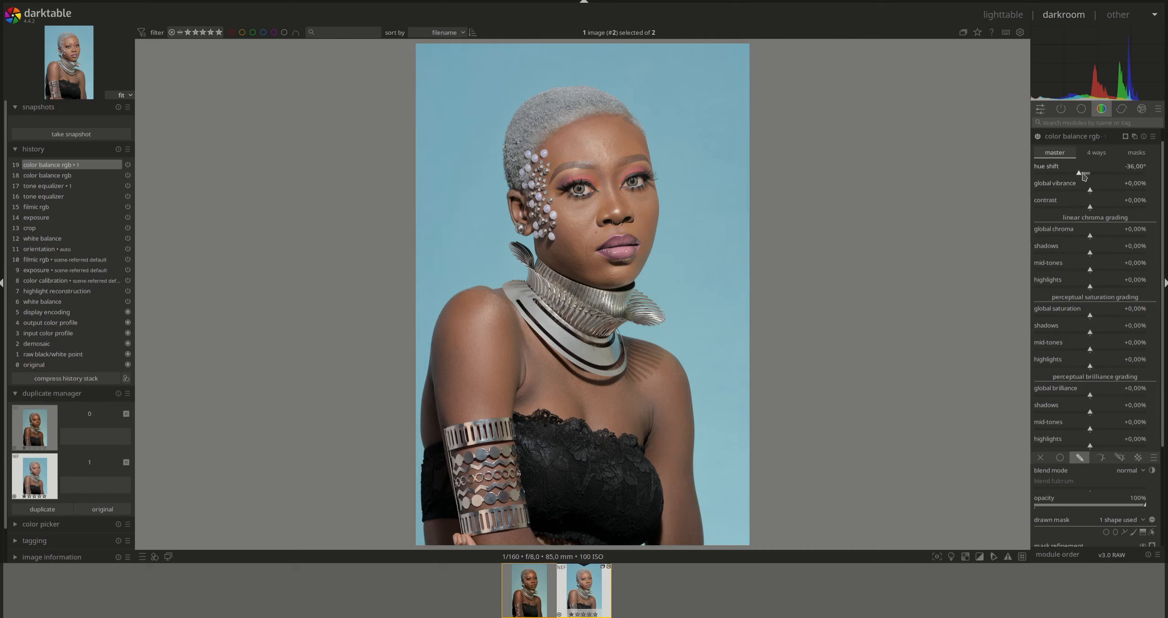
{"action": "double_click", "coordinate": [1132, 167]}
{"action": "left_click_drag", "start_coordinate": [1091, 240], "coordinate": [1101, 239]}
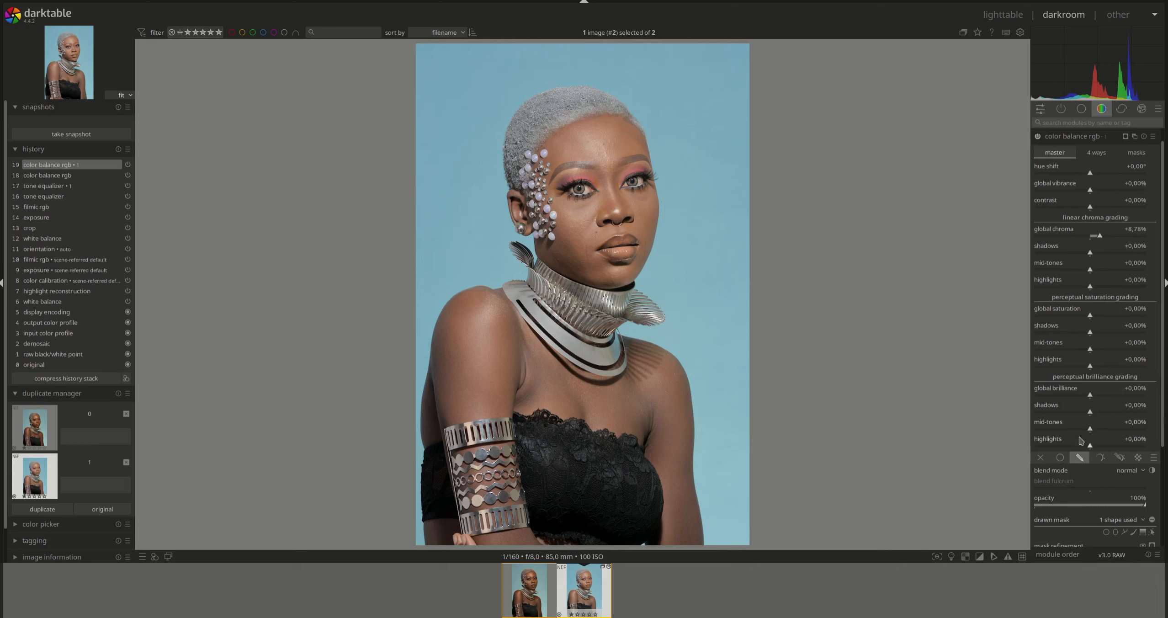
{"action": "scroll", "coordinate": [1164, 286], "scroll_direction": "down", "scroll_amount": 3}
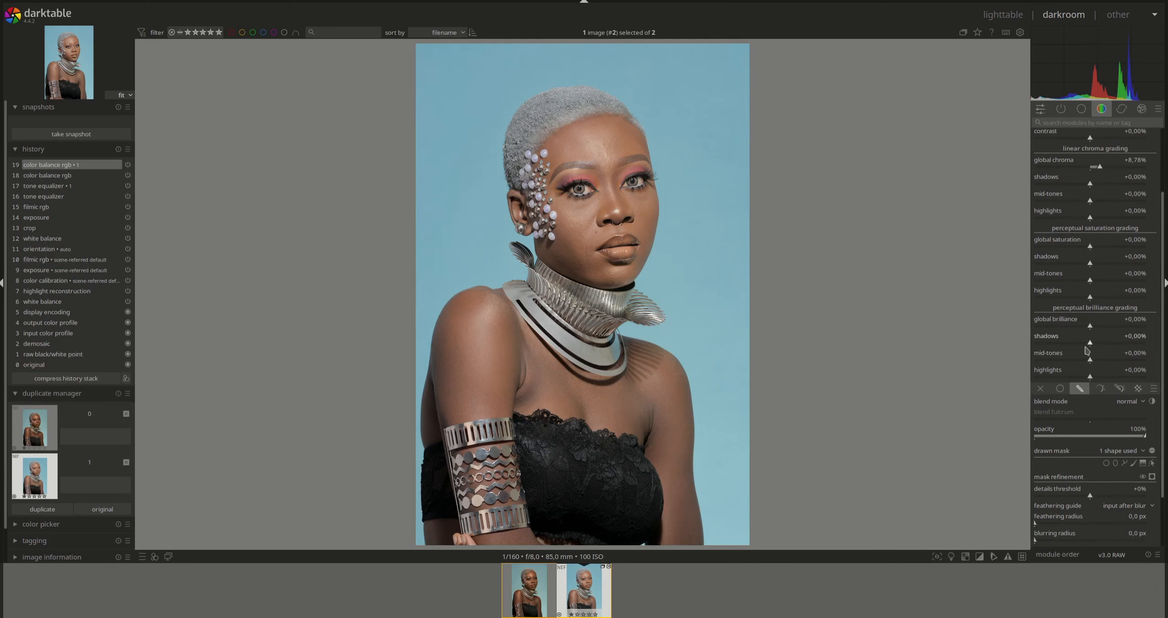
{"action": "left_click_drag", "start_coordinate": [1091, 345], "coordinate": [1083, 346]}
- Set brilliance highlights to +5% and global chroma to +25%
{"action": "right_click", "coordinate": [1135, 375]}
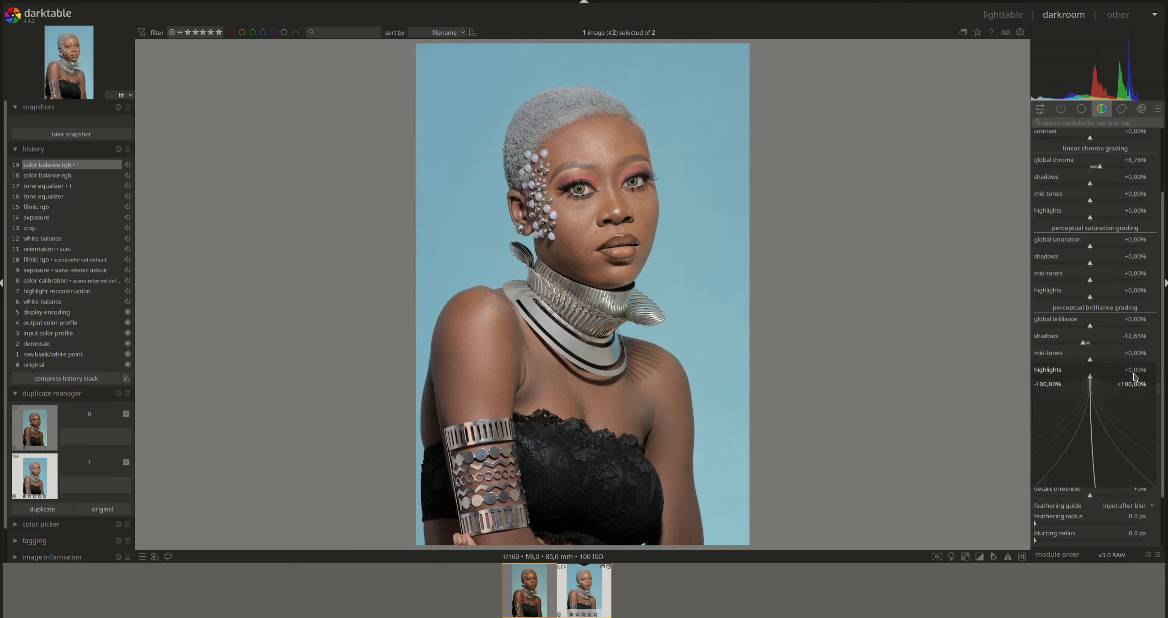
{"action": "type", "text": "5"}
{"action": "key", "text": "Return"}
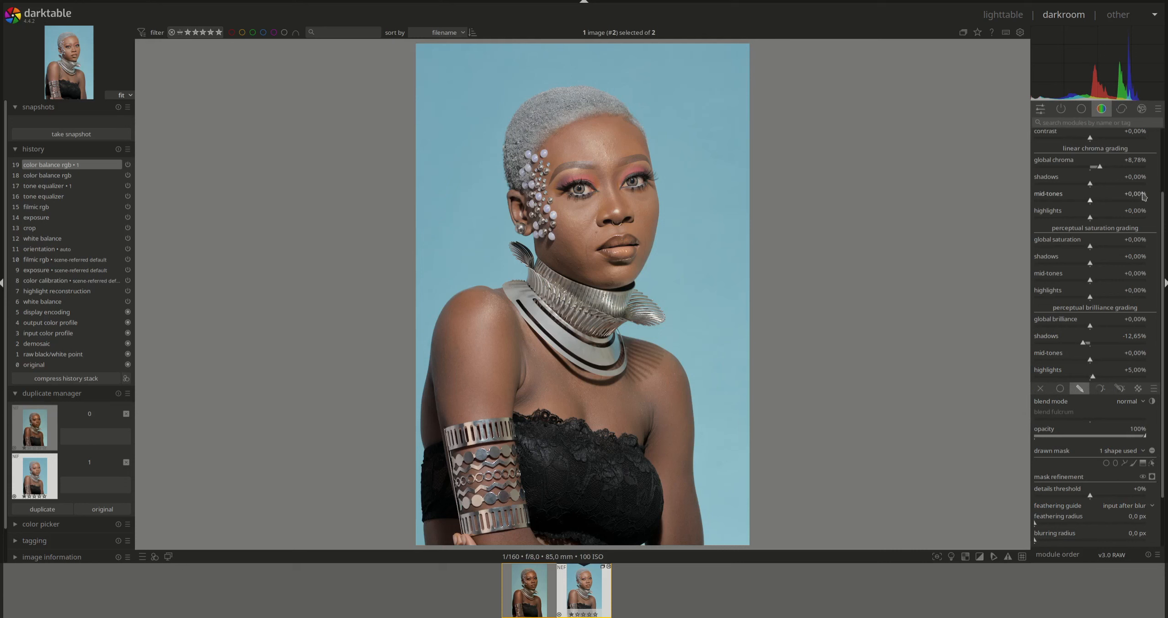
{"action": "left_click_drag", "start_coordinate": [1163, 208], "coordinate": [1162, 143]}
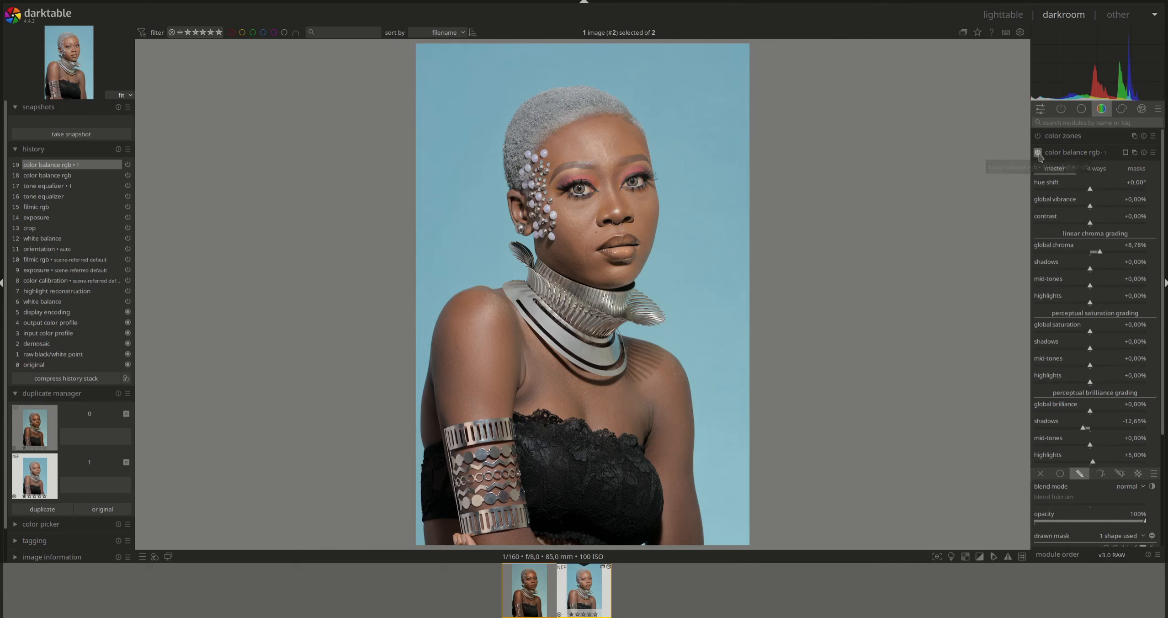
{"action": "right_click", "coordinate": [1139, 249]}
{"action": "type", "text": "25"}
{"action": "key", "text": "Return"}
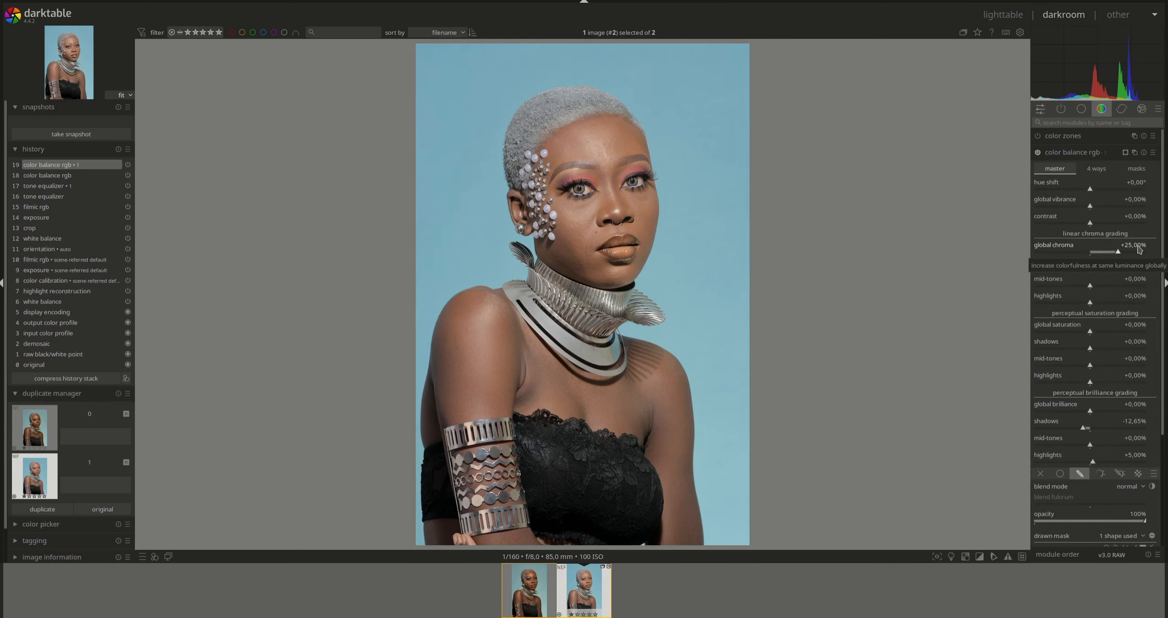
{"action": "scroll", "coordinate": [633, 245], "scroll_direction": "up", "scroll_amount": 2}
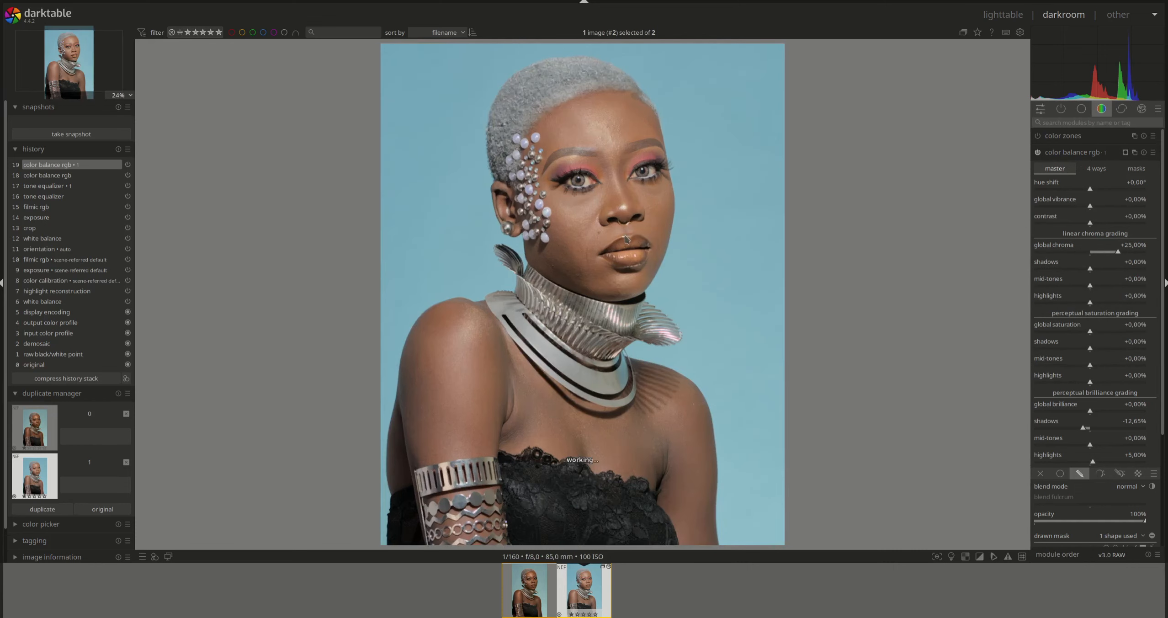
- Lower the lip instance's global chroma to +15% and collapse color balance rgb
{"action": "scroll", "coordinate": [633, 245], "scroll_direction": "up", "scroll_amount": 1}
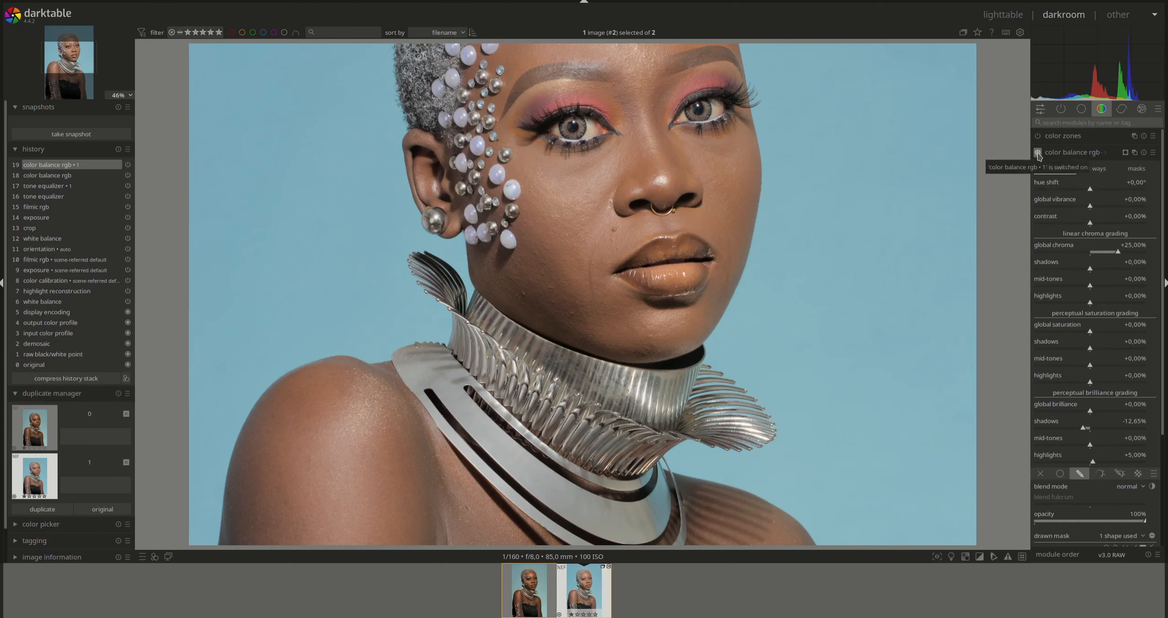
{"action": "right_click", "coordinate": [1137, 247]}
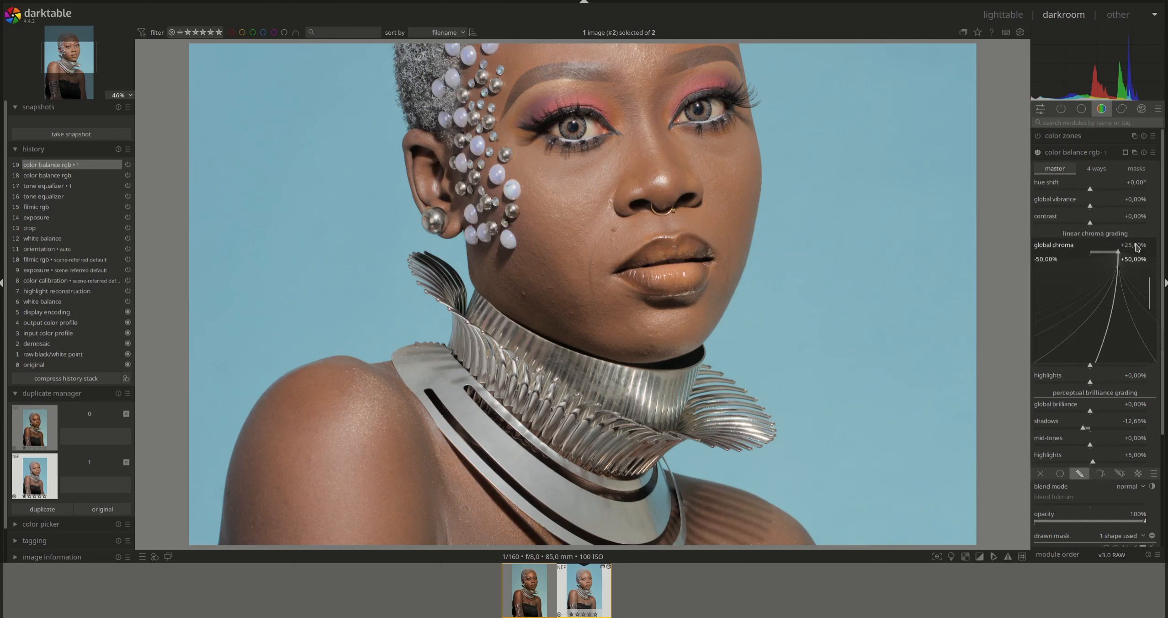
{"action": "type", "text": "15"}
{"action": "key", "text": "Return"}
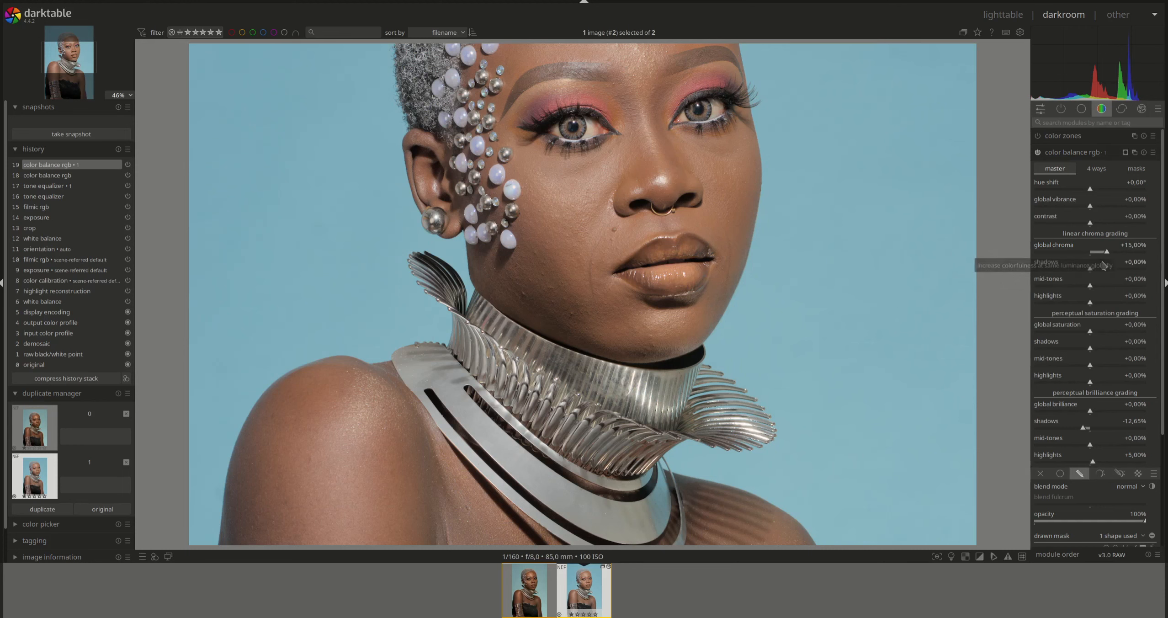
{"action": "scroll", "coordinate": [882, 259], "scroll_direction": "down", "scroll_amount": 3}
{"action": "scroll", "coordinate": [845, 261], "scroll_direction": "down", "scroll_amount": 1}
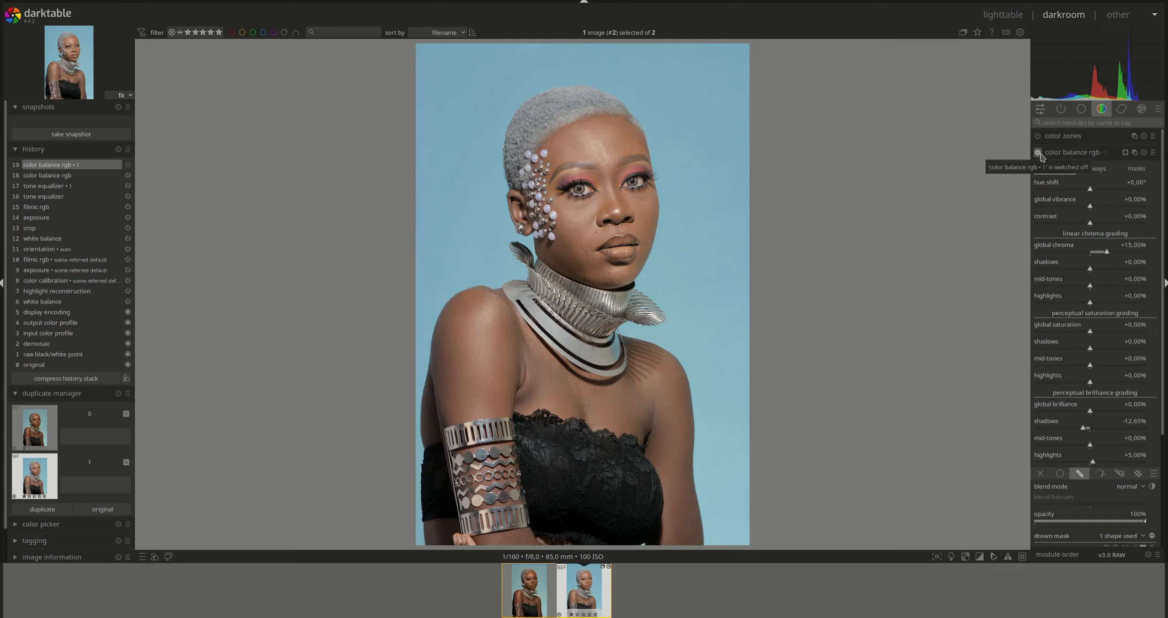
{"action": "left_click", "coordinate": [1058, 154]}
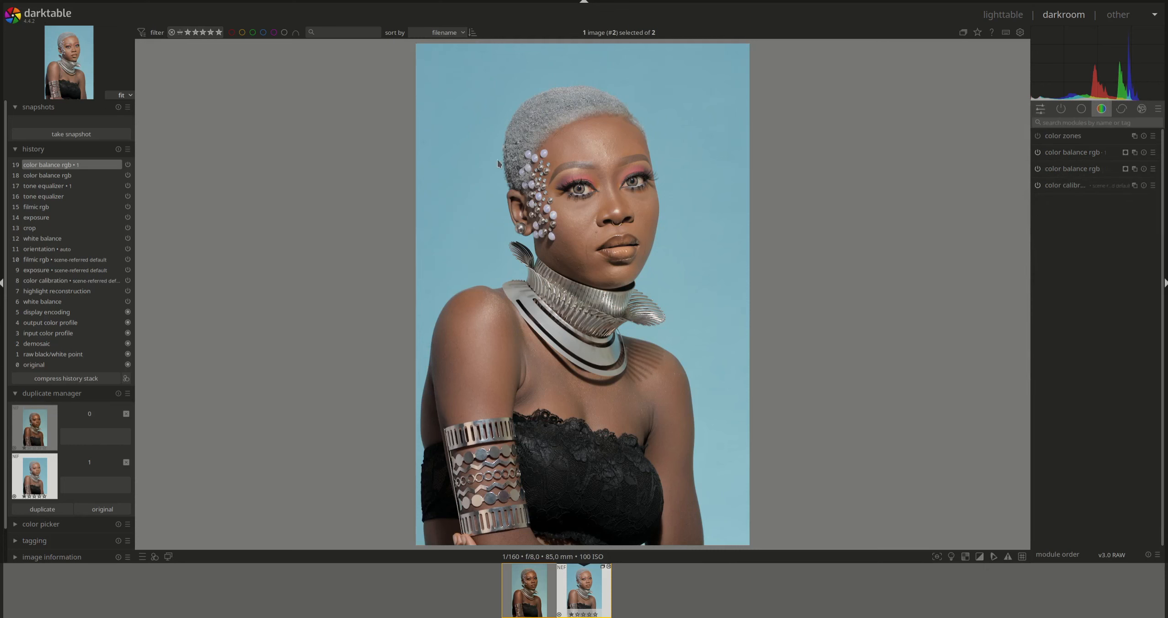
- Compare the tone equalizer history entry, reselect the top color balance rgb entry, and compress history to 17 steps
{"action": "left_click", "coordinate": [64, 190]}
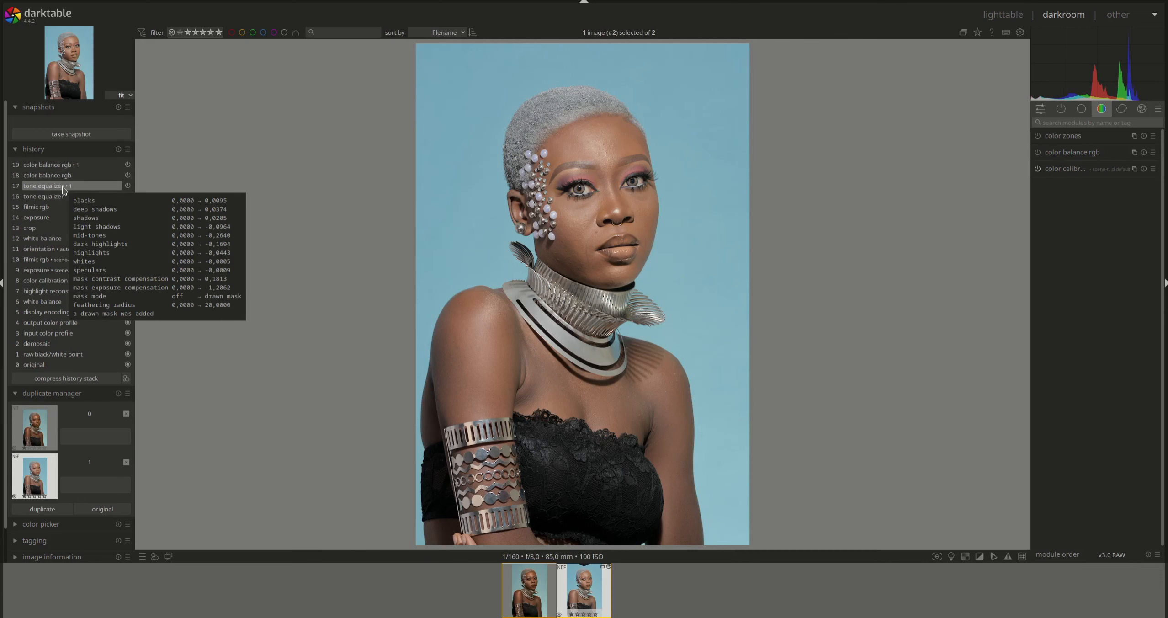
{"action": "left_click", "coordinate": [62, 165]}
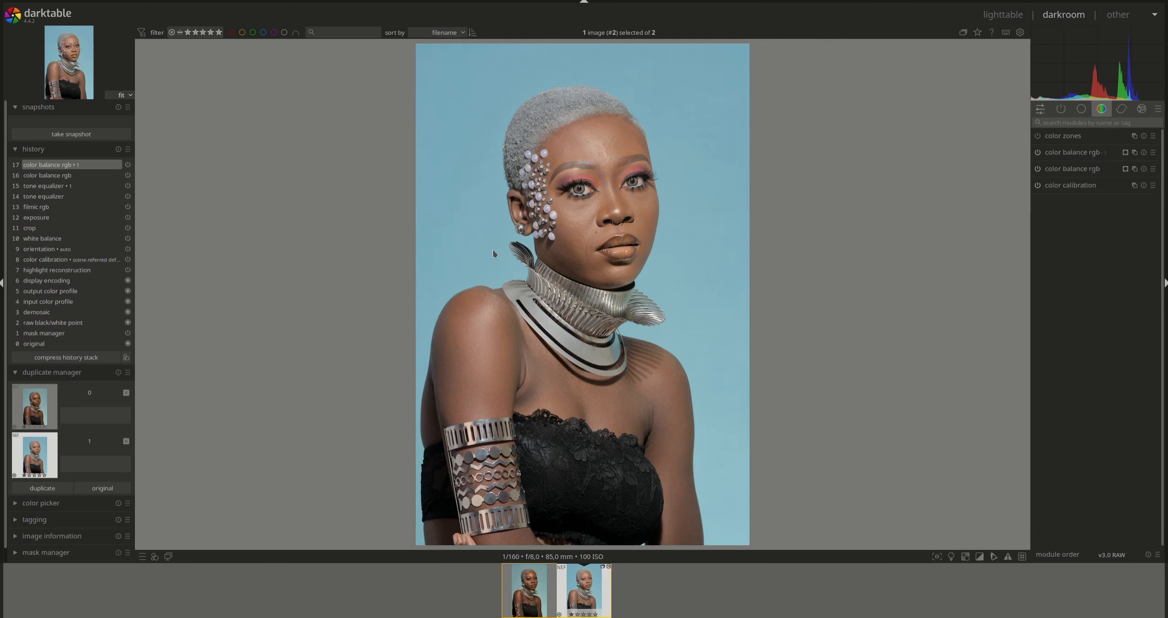
{"action": "scroll", "coordinate": [493, 251], "scroll_direction": "up", "scroll_amount": 5}
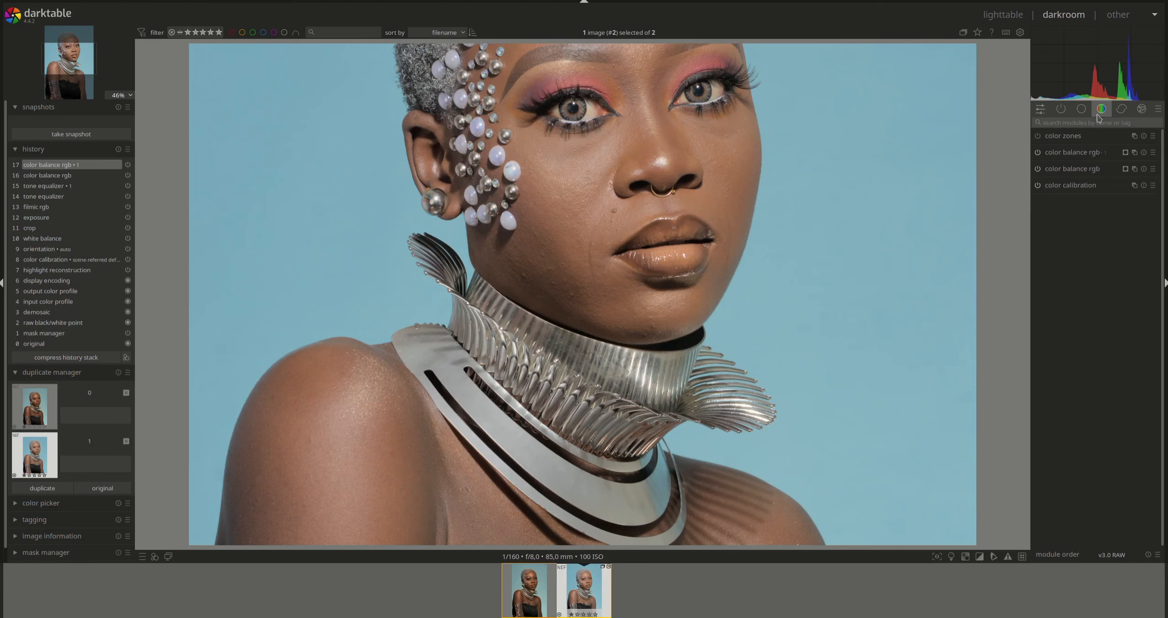
- Expand retouch in the correction modules, choose clone with the path shape, and draw a path along the jaw
{"action": "left_click", "coordinate": [1121, 109]}
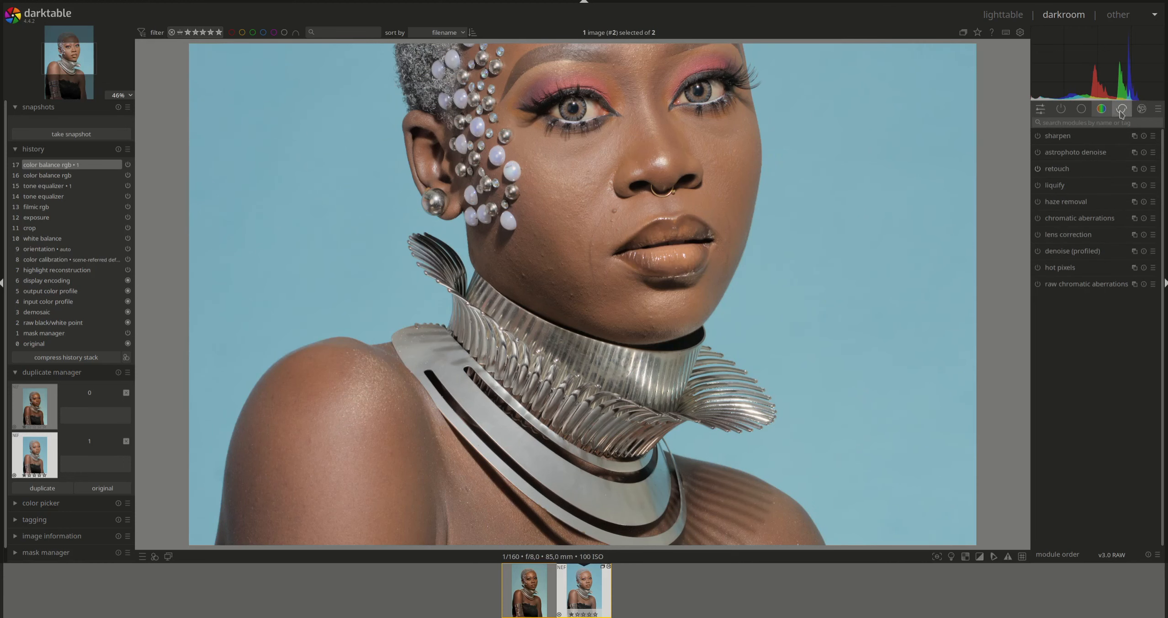
{"action": "left_click", "coordinate": [1064, 172]}
{"action": "scroll", "coordinate": [460, 238], "scroll_direction": "up", "scroll_amount": 1}
{"action": "scroll", "coordinate": [459, 238], "scroll_direction": "up", "scroll_amount": 3}
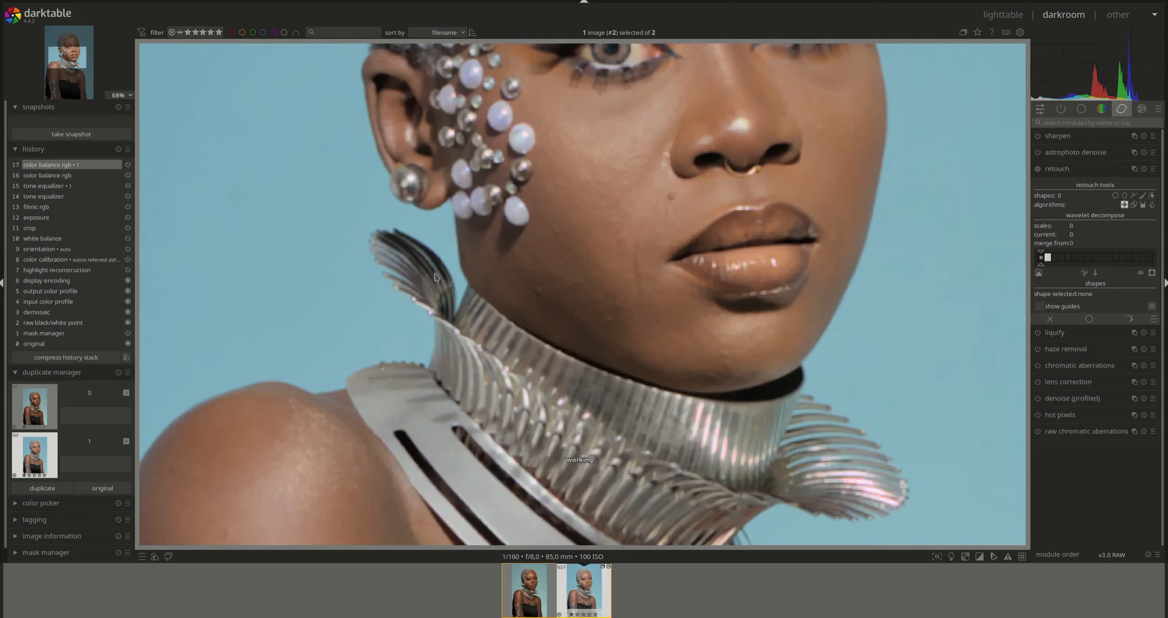
{"action": "left_click", "coordinate": [1133, 204]}
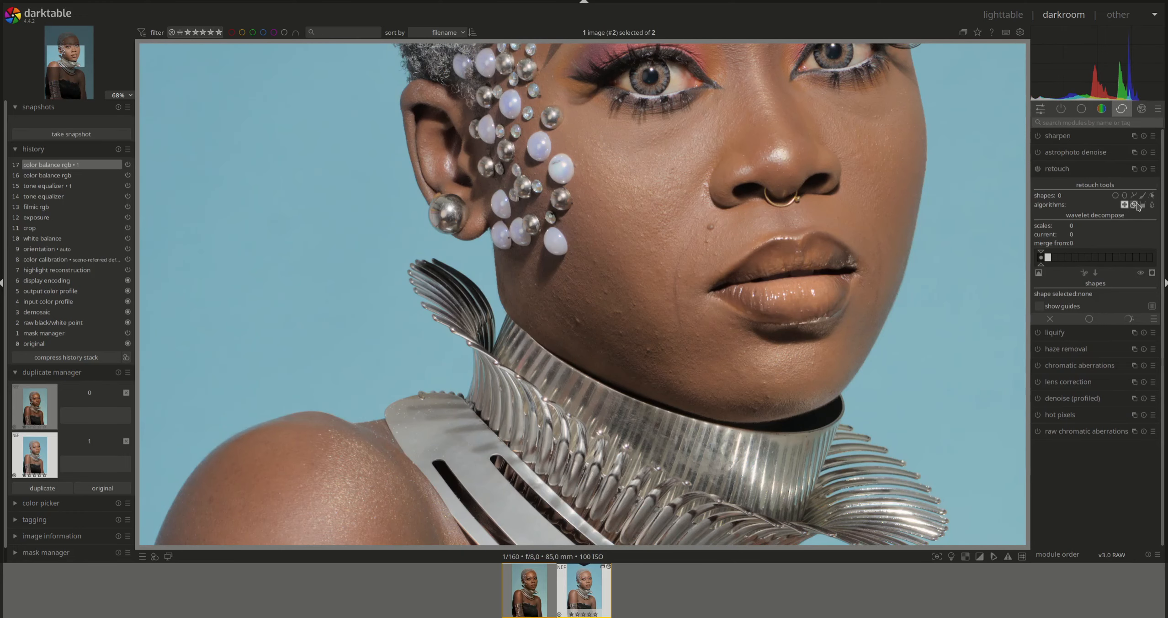
{"action": "left_click", "coordinate": [1134, 195]}
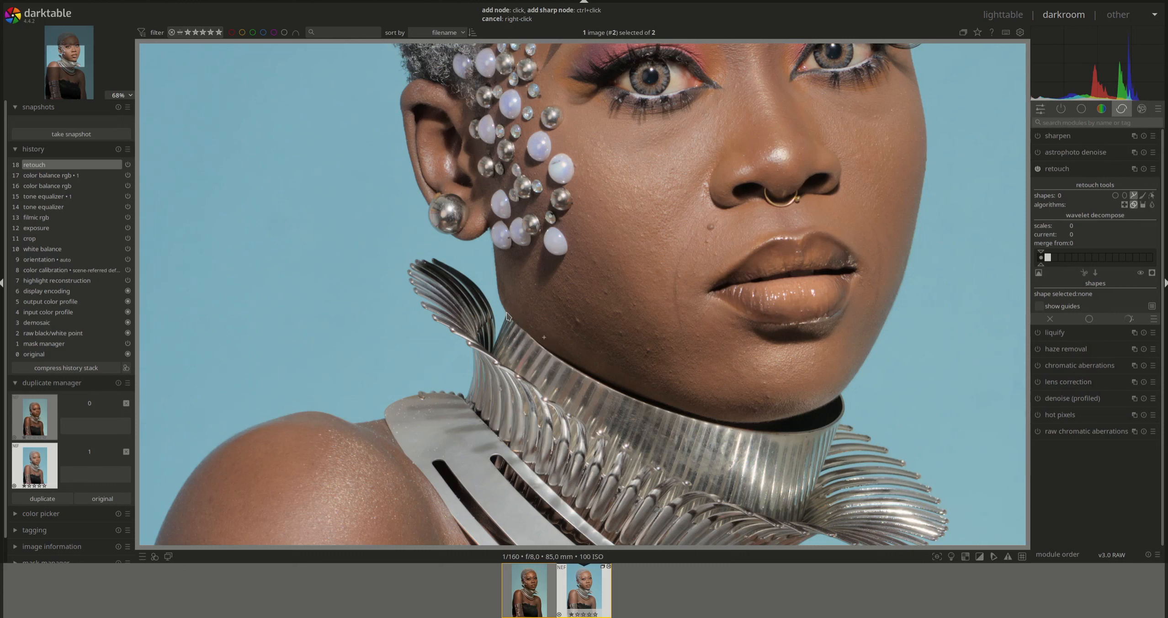
{"action": "left_click", "coordinate": [500, 282]}
{"action": "right_click", "coordinate": [499, 305]}
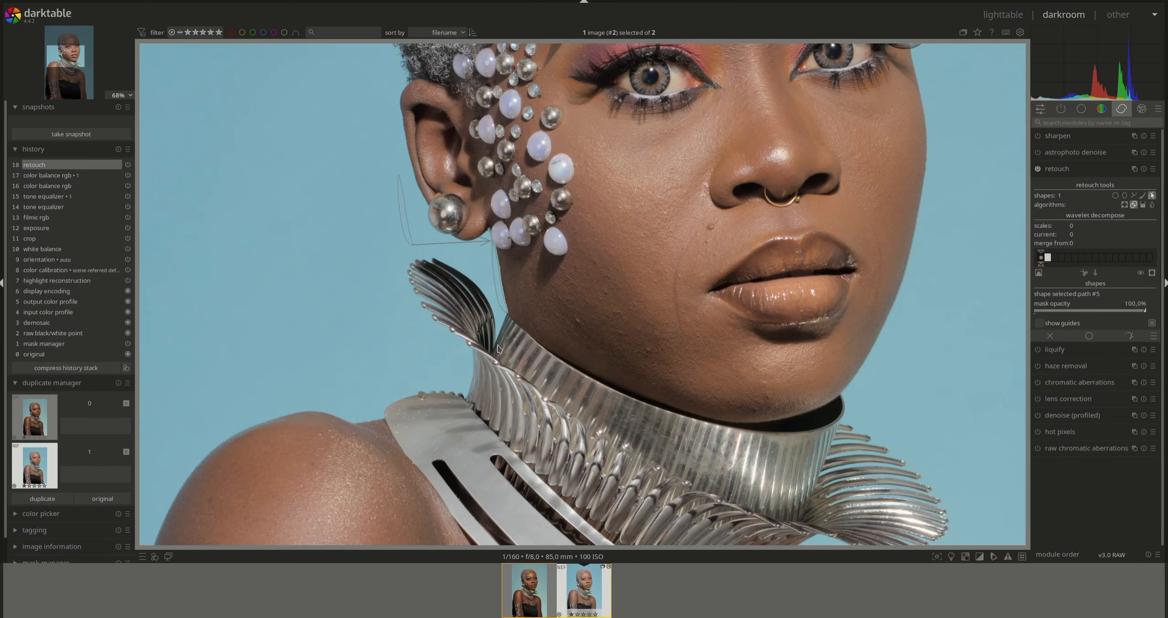
- Drag the clone path's nodes to fit the jawline edge, then hide the shape outlines
{"action": "scroll", "coordinate": [509, 269], "scroll_direction": "up", "scroll_amount": 2}
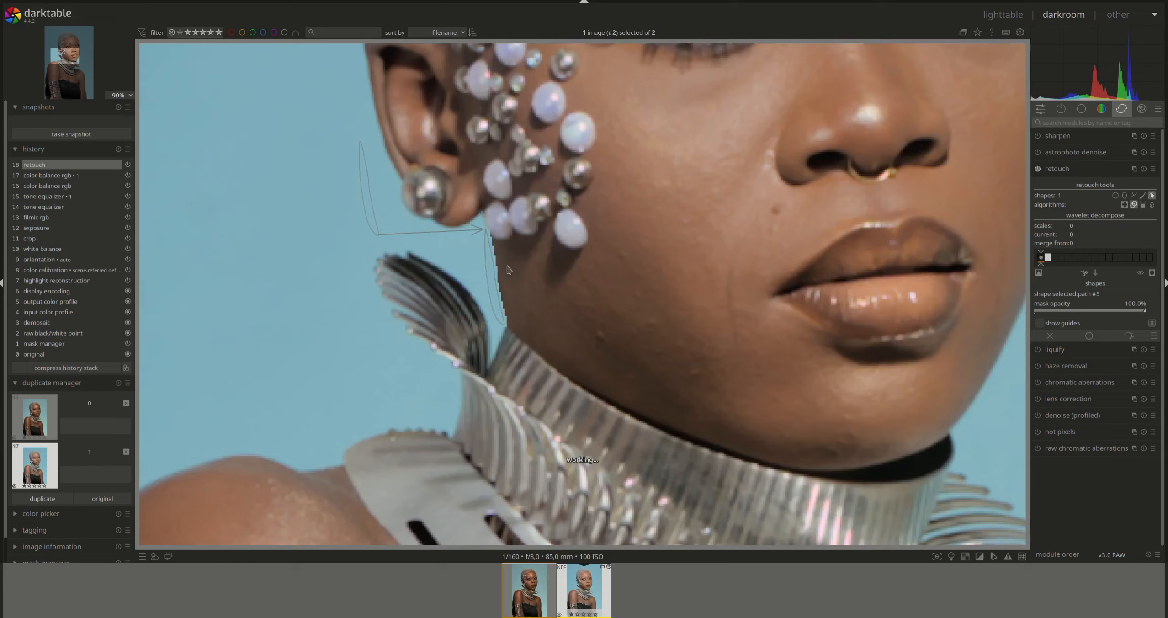
{"action": "scroll", "coordinate": [509, 269], "scroll_direction": "up", "scroll_amount": 3}
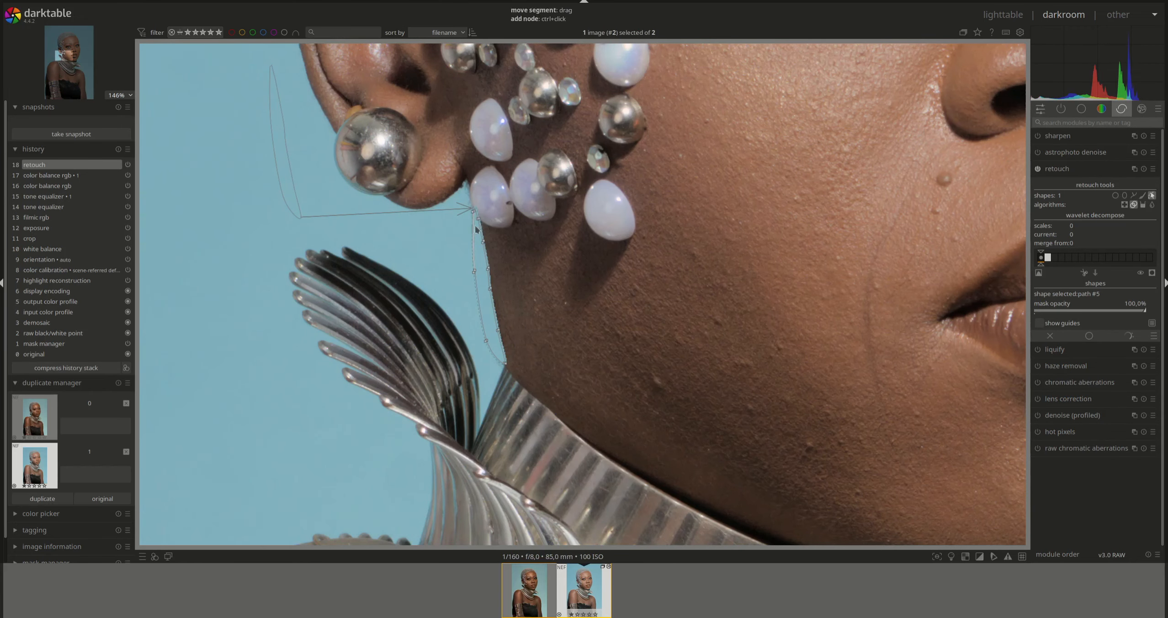
{"action": "left_click_drag", "start_coordinate": [477, 214], "coordinate": [483, 236]}
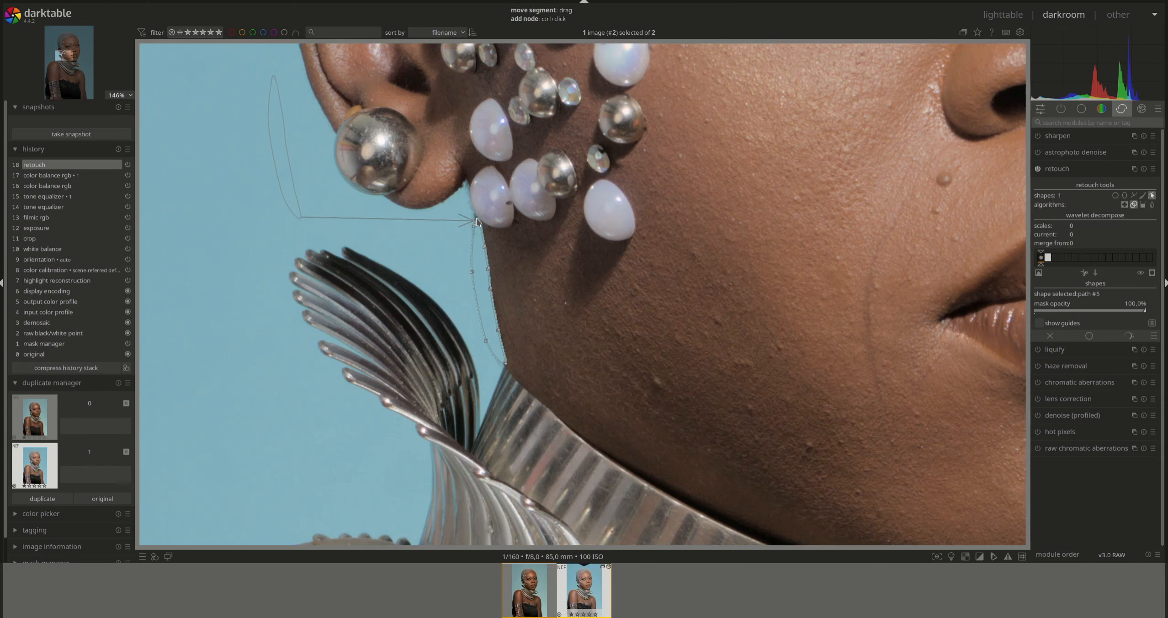
{"action": "left_click_drag", "start_coordinate": [472, 222], "coordinate": [474, 219]}
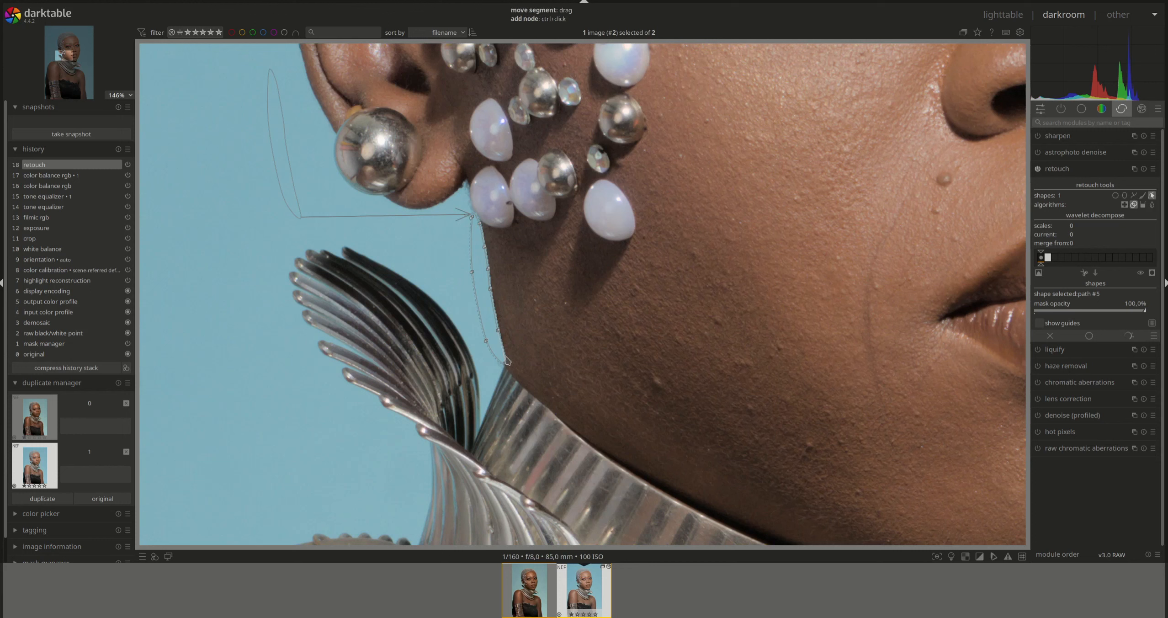
{"action": "left_click_drag", "start_coordinate": [504, 363], "coordinate": [508, 367]}
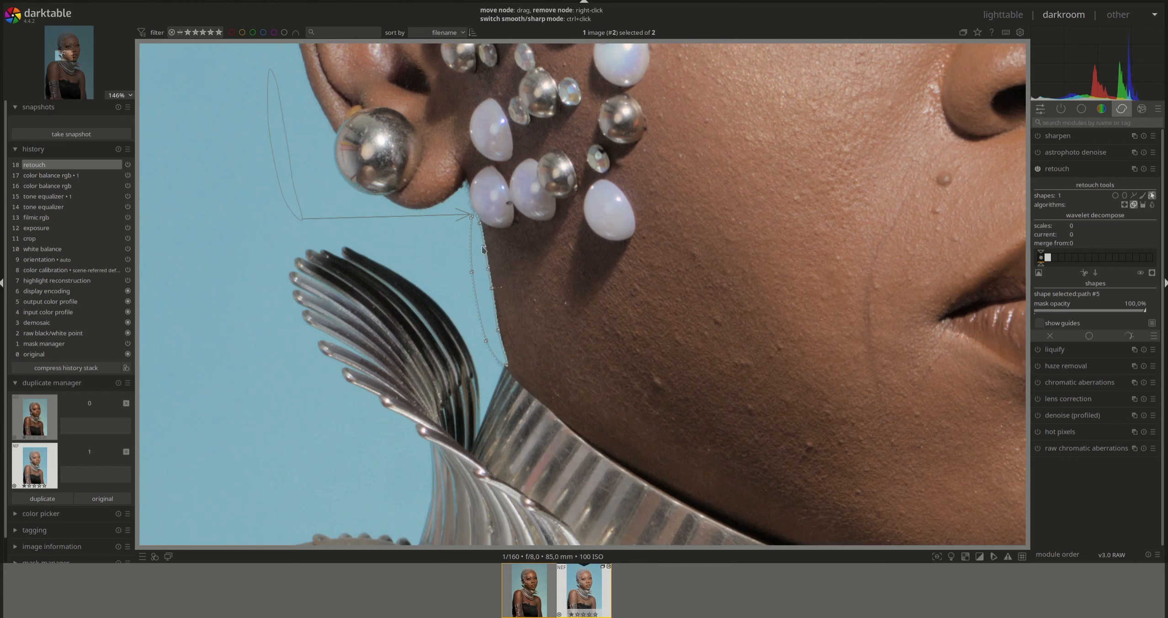
{"action": "left_click_drag", "start_coordinate": [486, 247], "coordinate": [488, 248]}
{"action": "left_click_drag", "start_coordinate": [487, 271], "coordinate": [492, 271]}
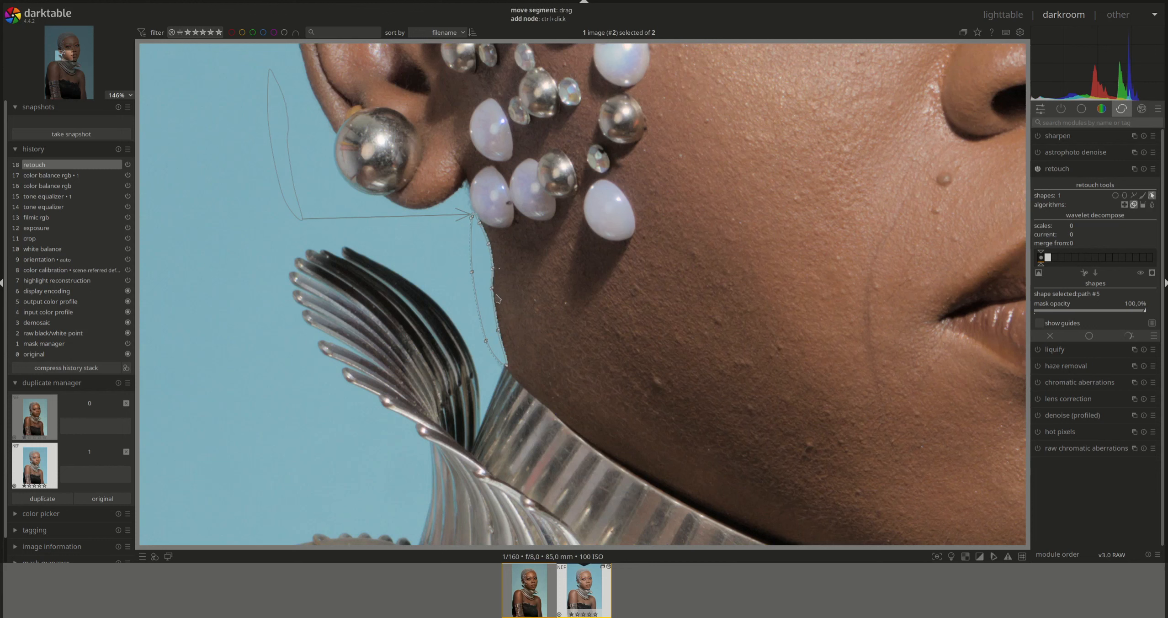
{"action": "left_click_drag", "start_coordinate": [491, 289], "coordinate": [495, 287]}
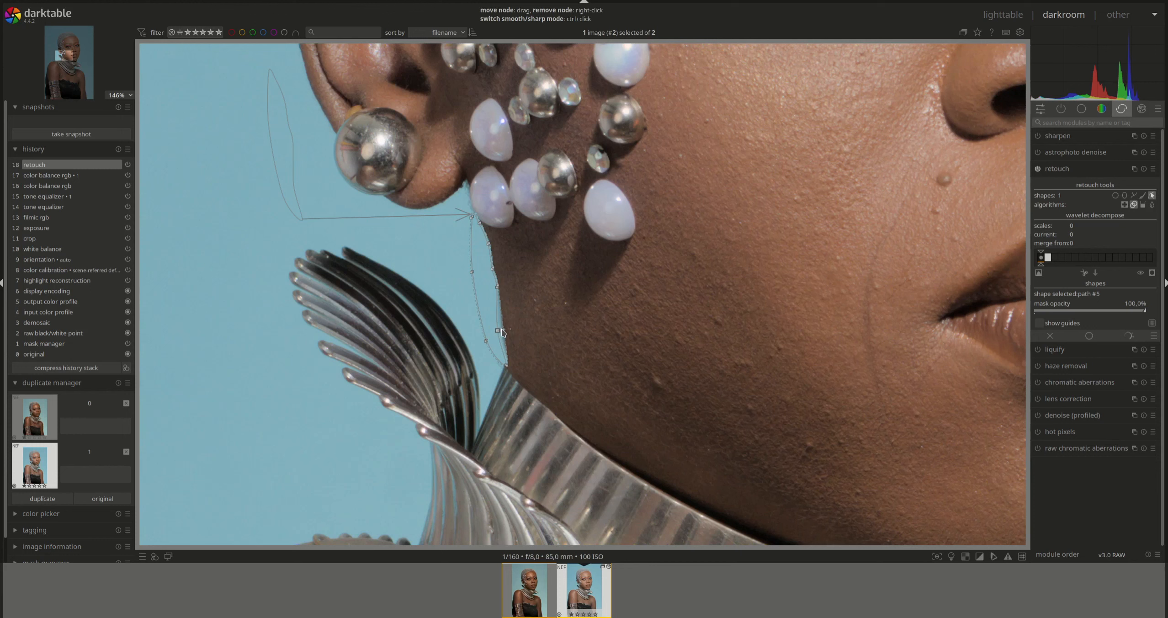
{"action": "left_click_drag", "start_coordinate": [498, 332], "coordinate": [505, 330]}
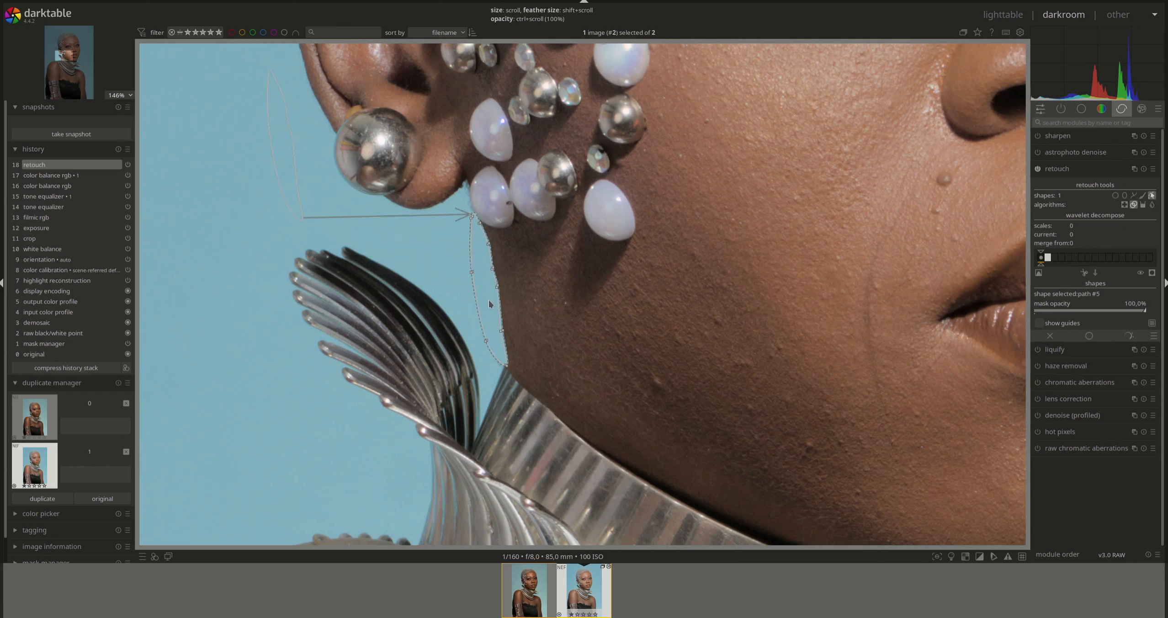
{"action": "scroll", "coordinate": [490, 304], "scroll_direction": "down", "scroll_amount": 1, "text": "shift"}
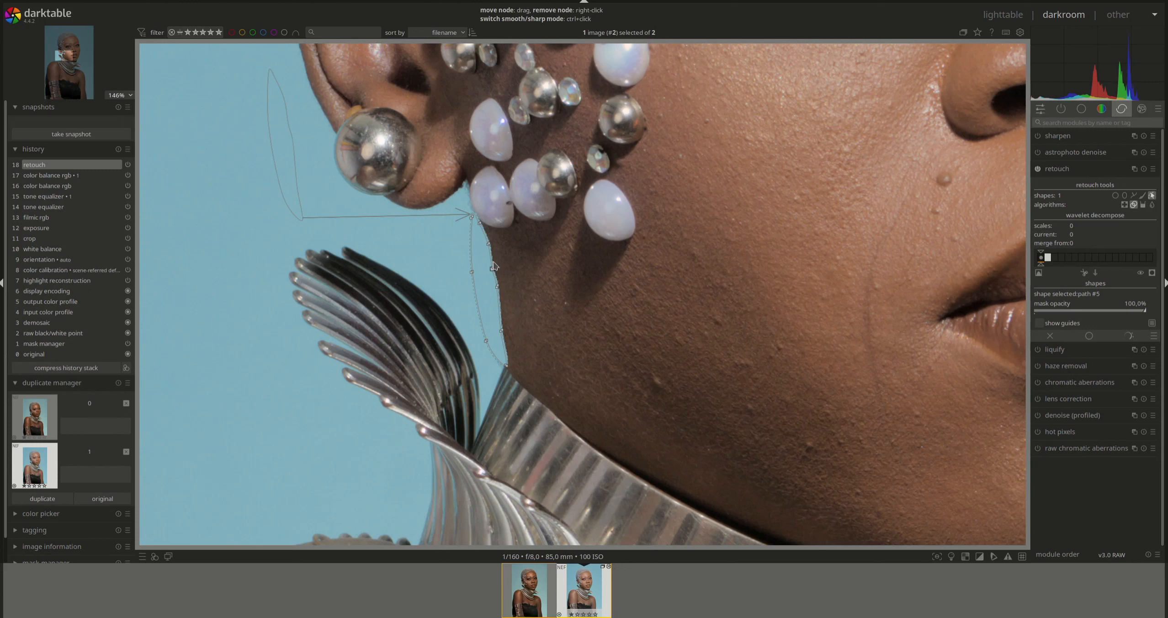
{"action": "left_click_drag", "start_coordinate": [493, 268], "coordinate": [495, 261]}
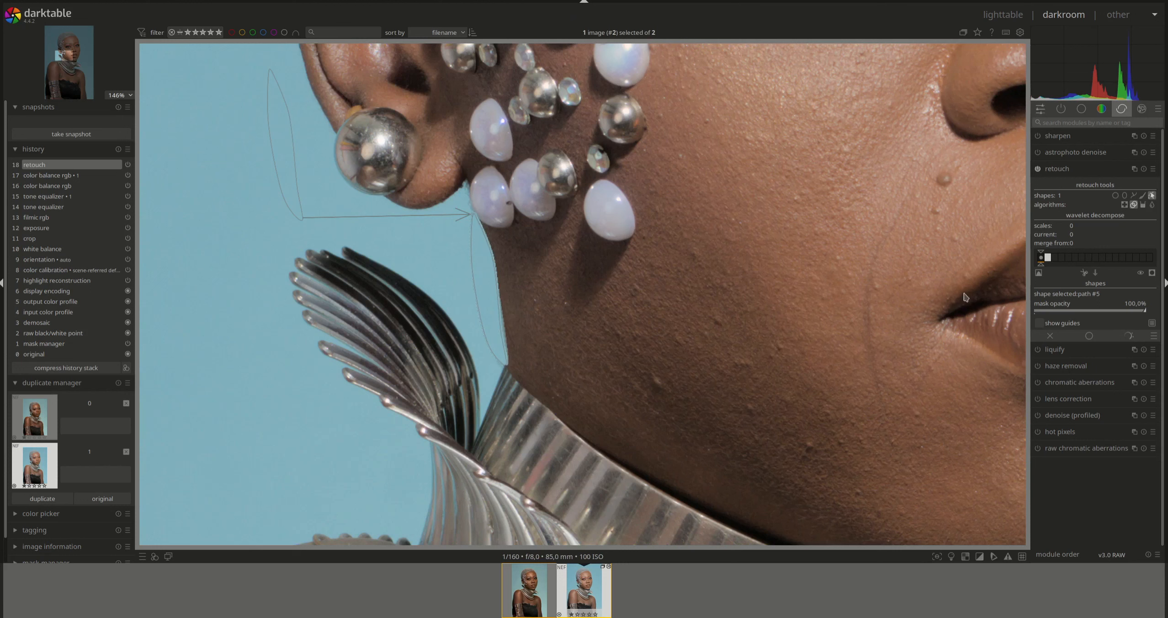
{"action": "left_click", "coordinate": [1152, 195]}
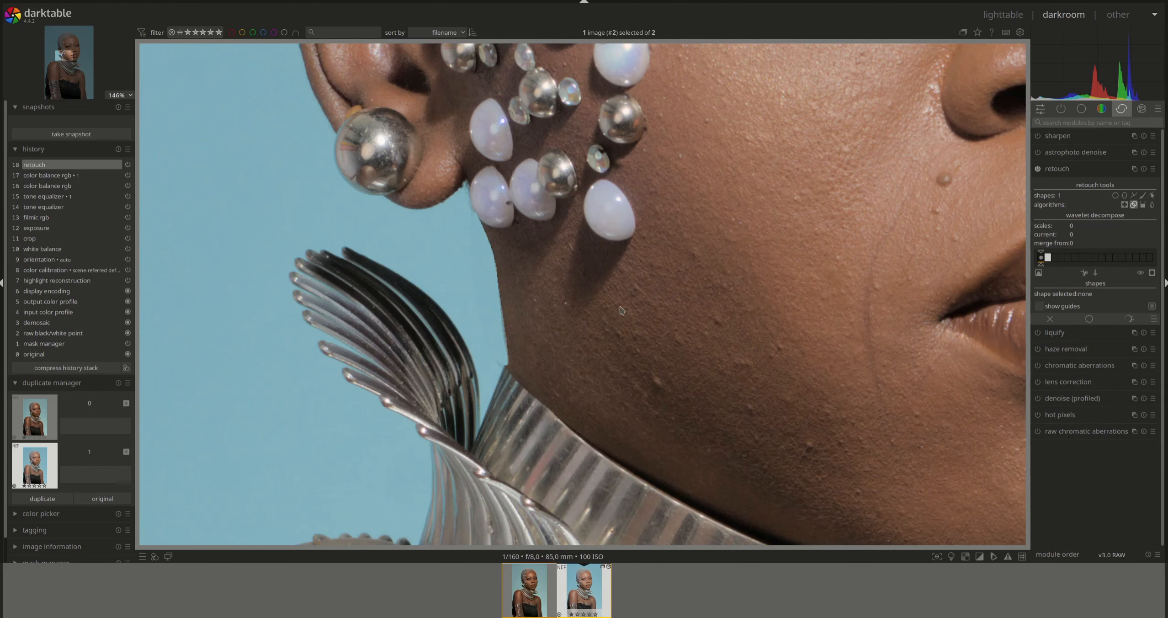
- Zoom from fit to about 99% over the jaw, lips and feather collar
{"action": "scroll", "coordinate": [621, 311], "scroll_direction": "down", "scroll_amount": 6}
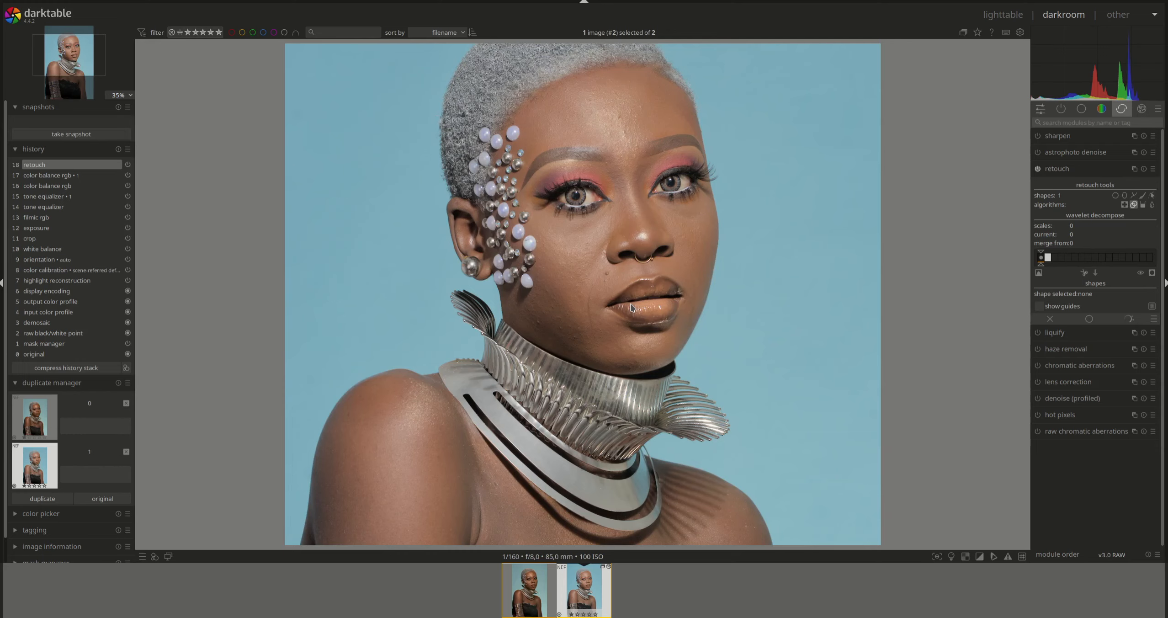
{"action": "scroll", "coordinate": [632, 308], "scroll_direction": "down", "scroll_amount": 2}
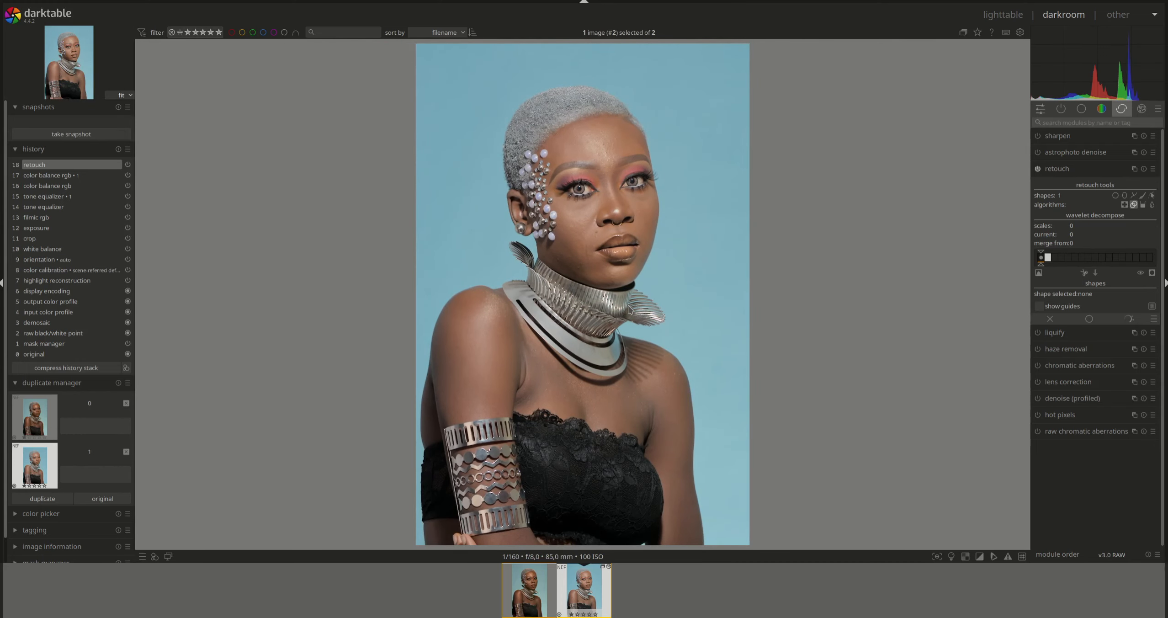
{"action": "scroll", "coordinate": [530, 261], "scroll_direction": "up", "scroll_amount": 5}
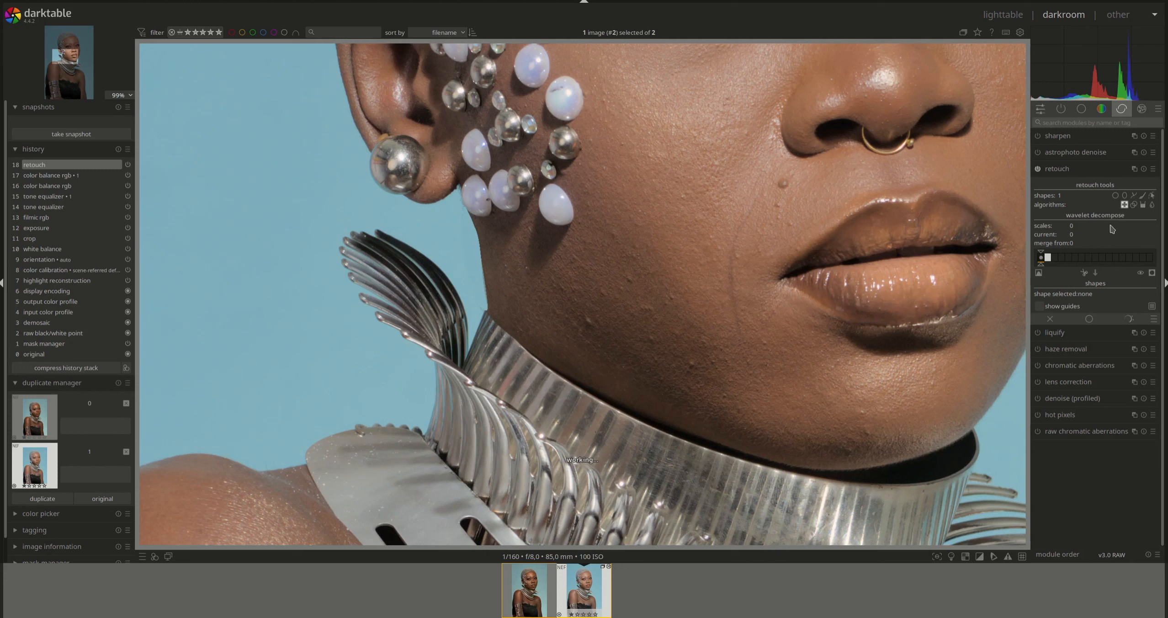
- Draw a freehand clone patch over the spot between earring and collar, then hide outlines to check it
{"action": "left_click", "coordinate": [1133, 196]}
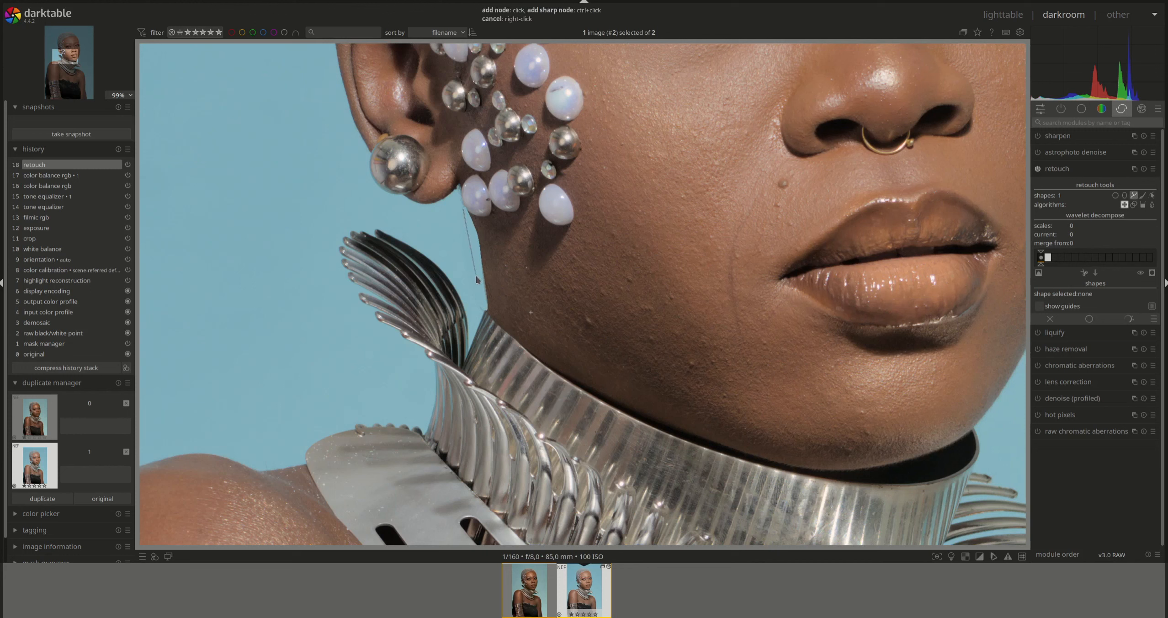
{"action": "left_click", "coordinate": [481, 310]}
{"action": "left_click", "coordinate": [456, 242]}
{"action": "right_click", "coordinate": [457, 242]}
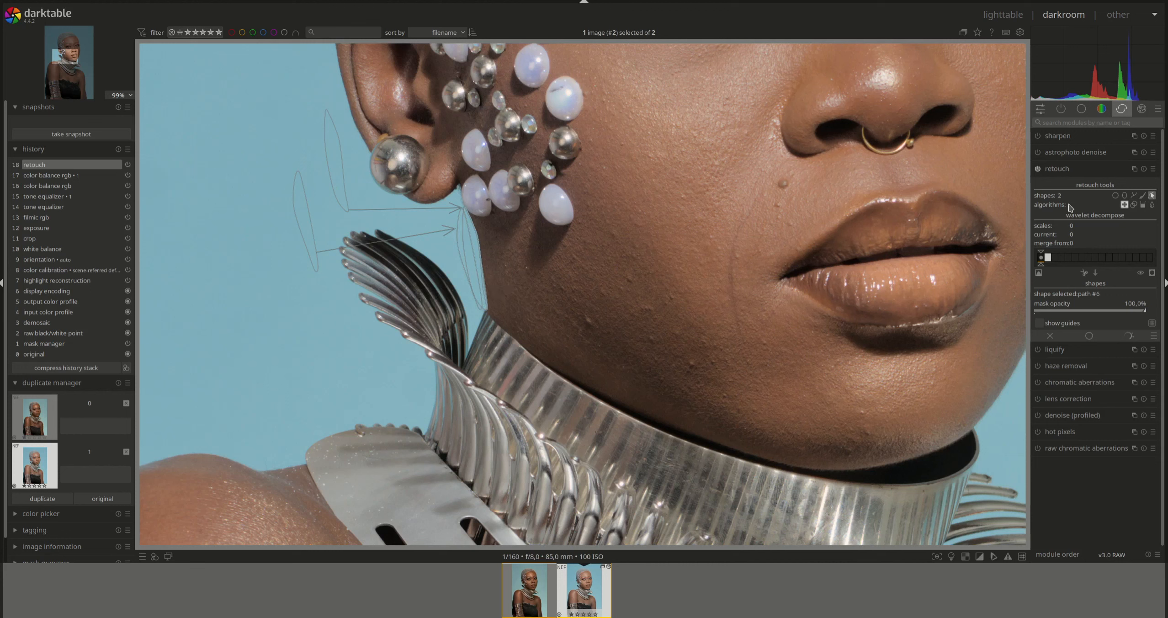
{"action": "left_click", "coordinate": [1151, 195]}
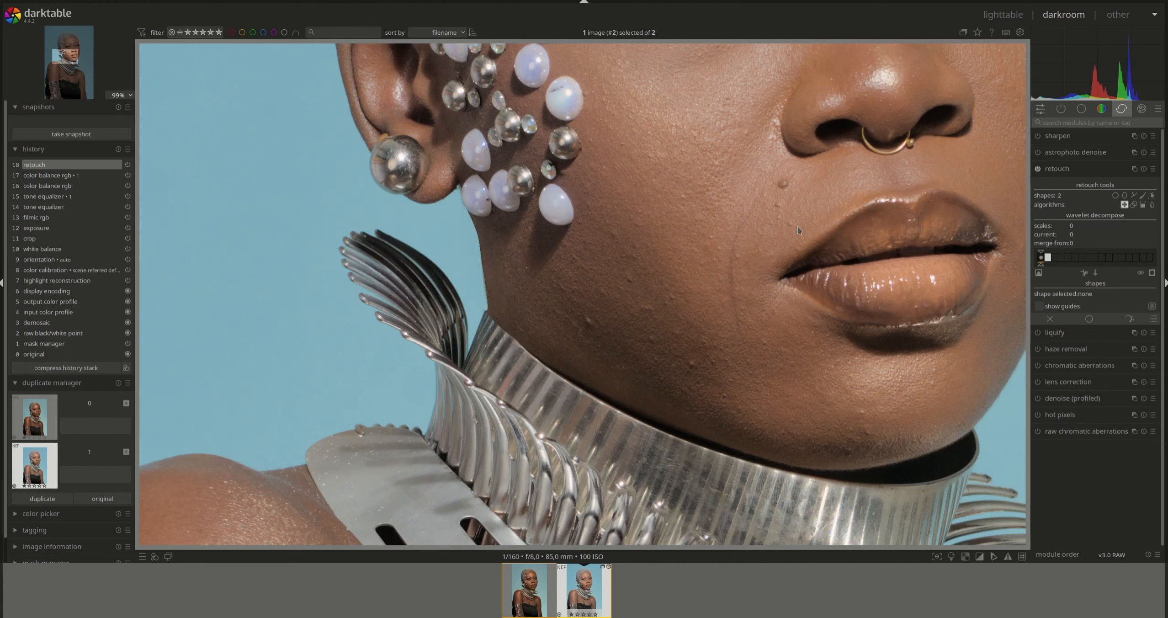
{"action": "scroll", "coordinate": [480, 323], "scroll_direction": "up", "scroll_amount": 1}
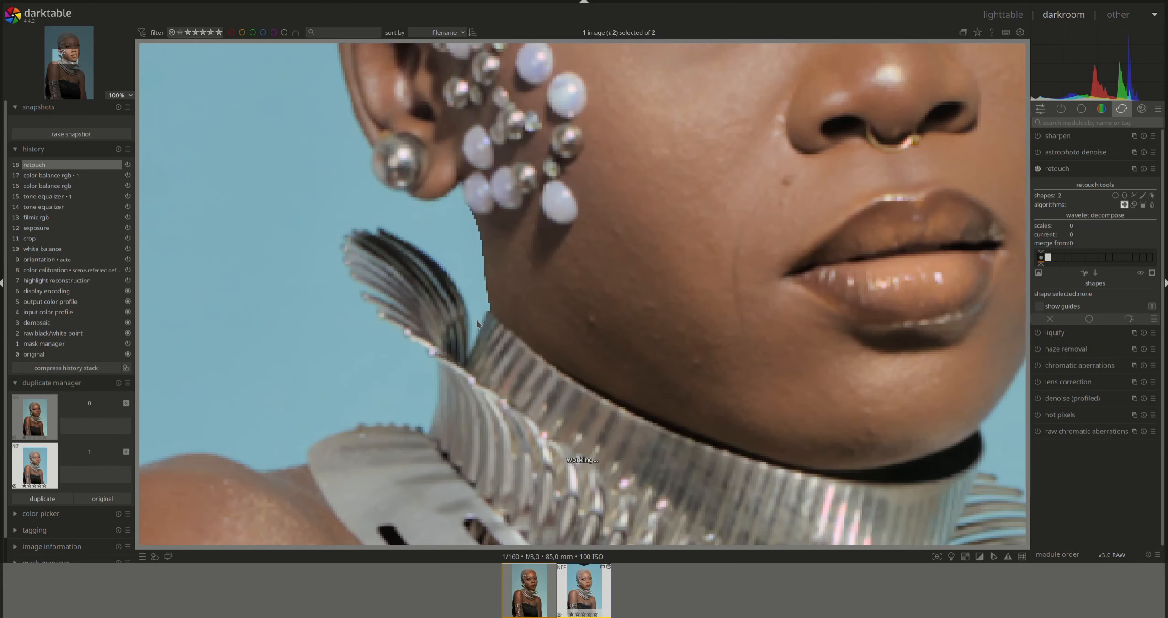
- Try further freehand outlines beside the earring, abandoning and deleting the unwanted attempts
{"action": "left_click", "coordinate": [1133, 195]}
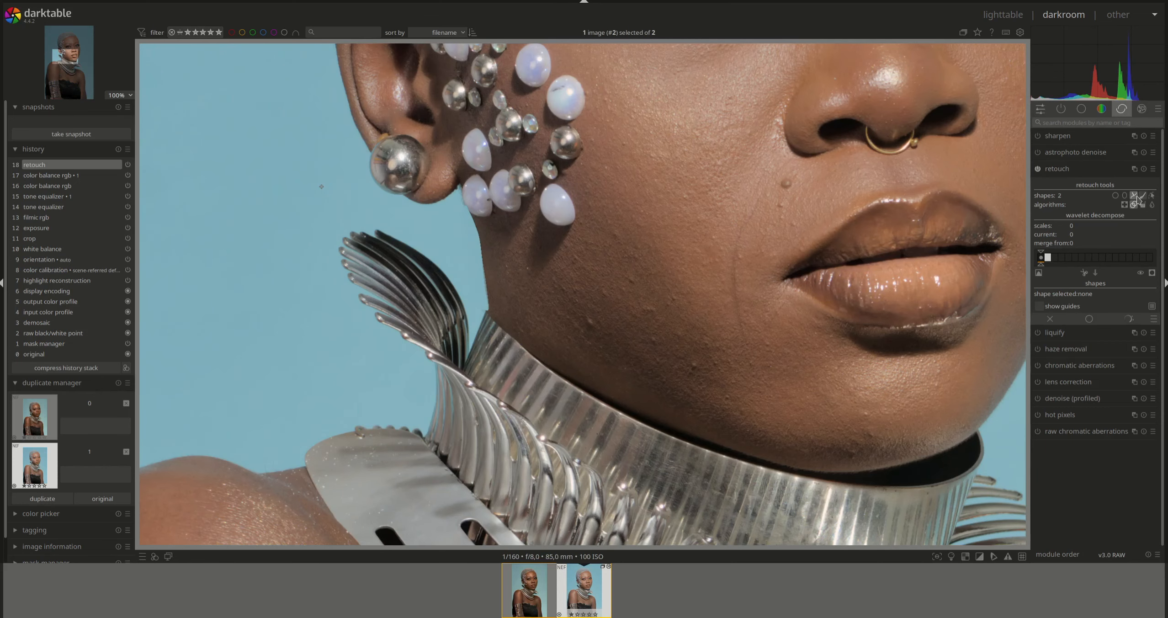
{"action": "left_click", "coordinate": [1133, 196]}
{"action": "left_click", "coordinate": [1133, 195]}
{"action": "left_click", "coordinate": [359, 201]}
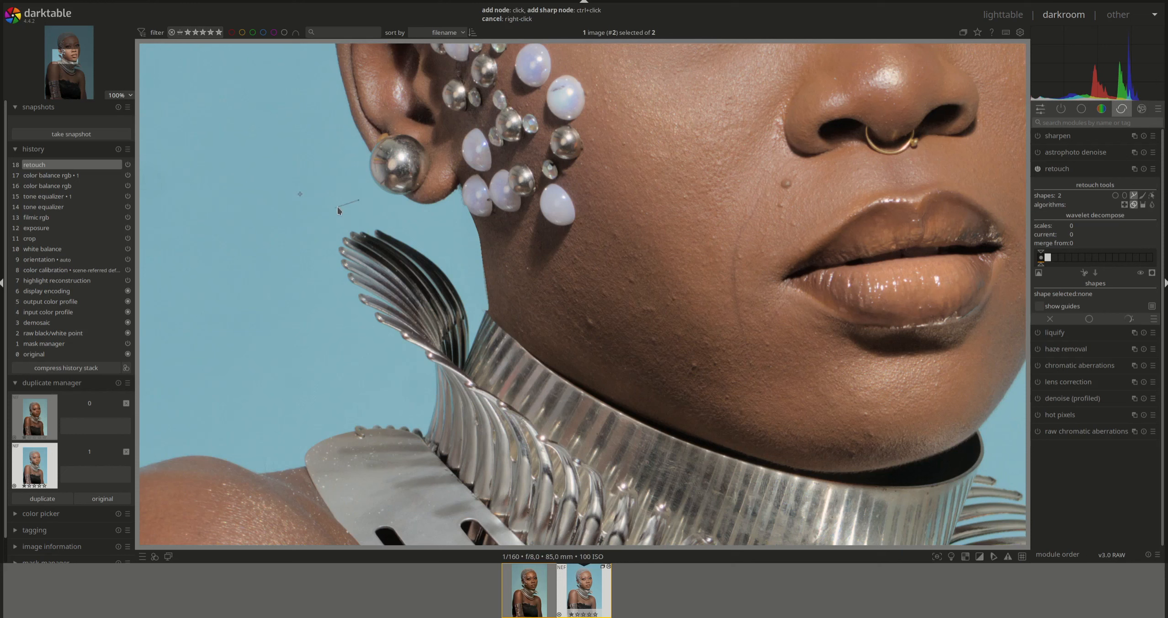
{"action": "right_click", "coordinate": [340, 177]}
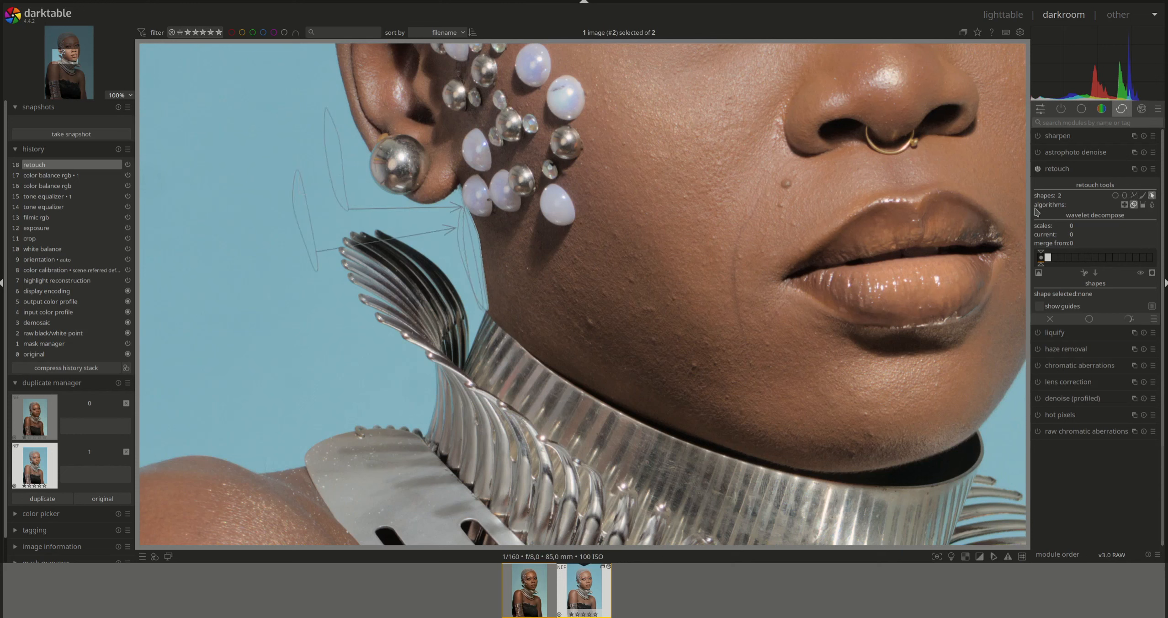
{"action": "left_click", "coordinate": [1133, 196]}
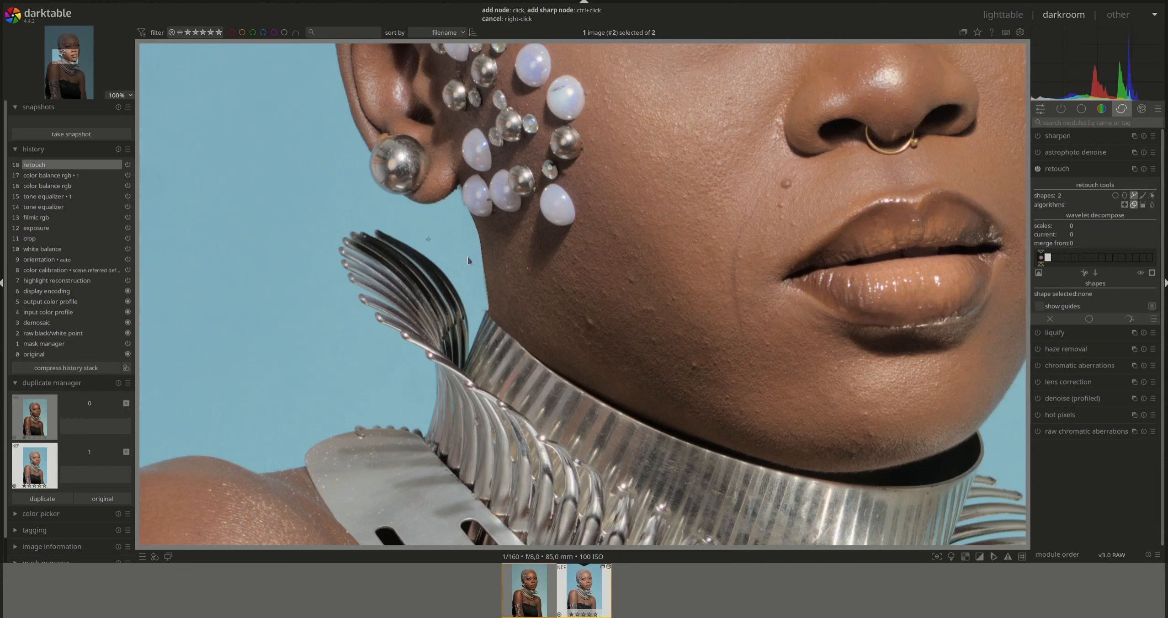
{"action": "left_click", "coordinate": [350, 196]}
{"action": "right_click", "coordinate": [339, 206]}
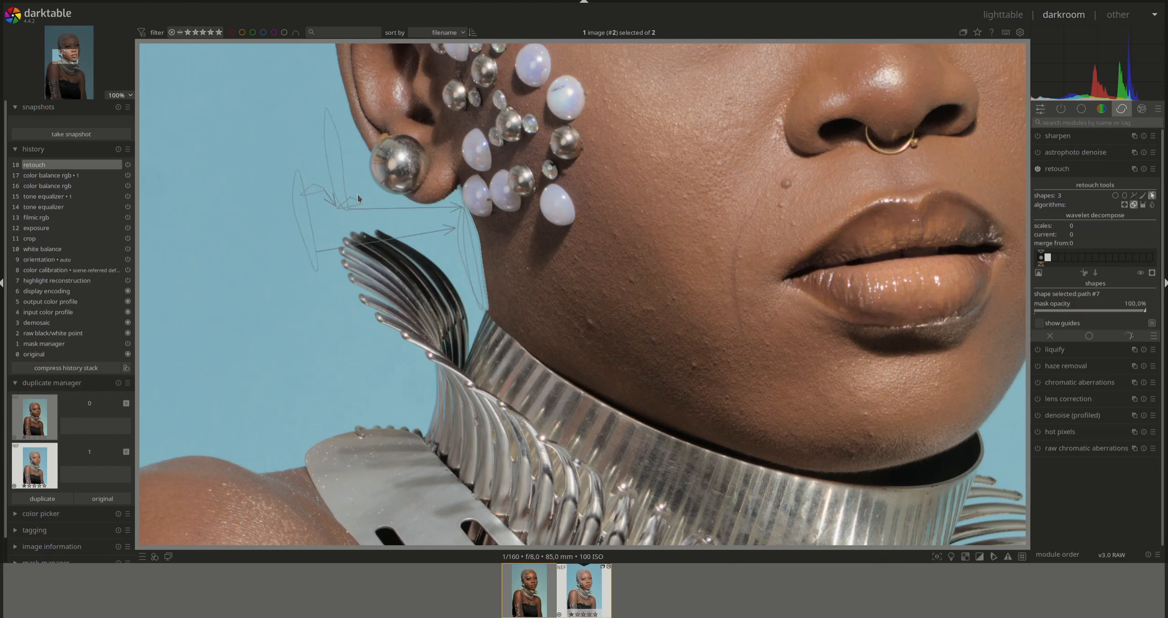
{"action": "right_click", "coordinate": [358, 197]}
- Draw one more freehand patch near the jaw, then collapse retouch and zoom out to fit
{"action": "left_click", "coordinate": [1133, 195]}
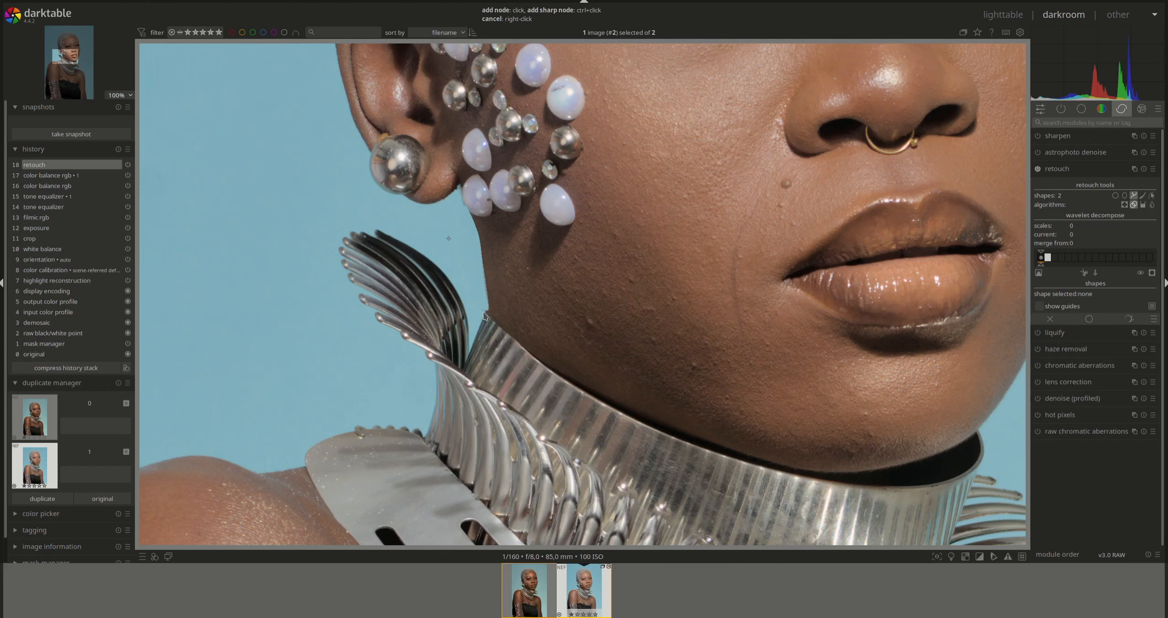
{"action": "scroll", "coordinate": [482, 313], "scroll_direction": "up", "scroll_amount": 1, "text": "ctrl"}
{"action": "left_click", "coordinate": [486, 310]}
{"action": "right_click", "coordinate": [485, 310]}
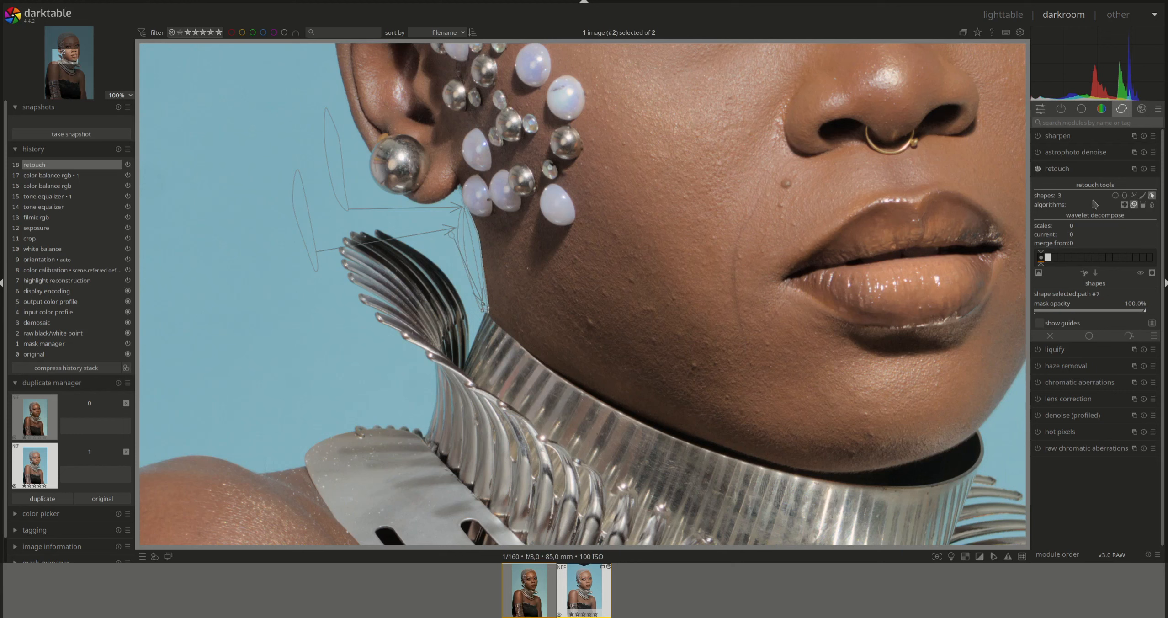
{"action": "left_click", "coordinate": [1066, 170]}
{"action": "scroll", "coordinate": [771, 214], "scroll_direction": "down", "scroll_amount": 6}
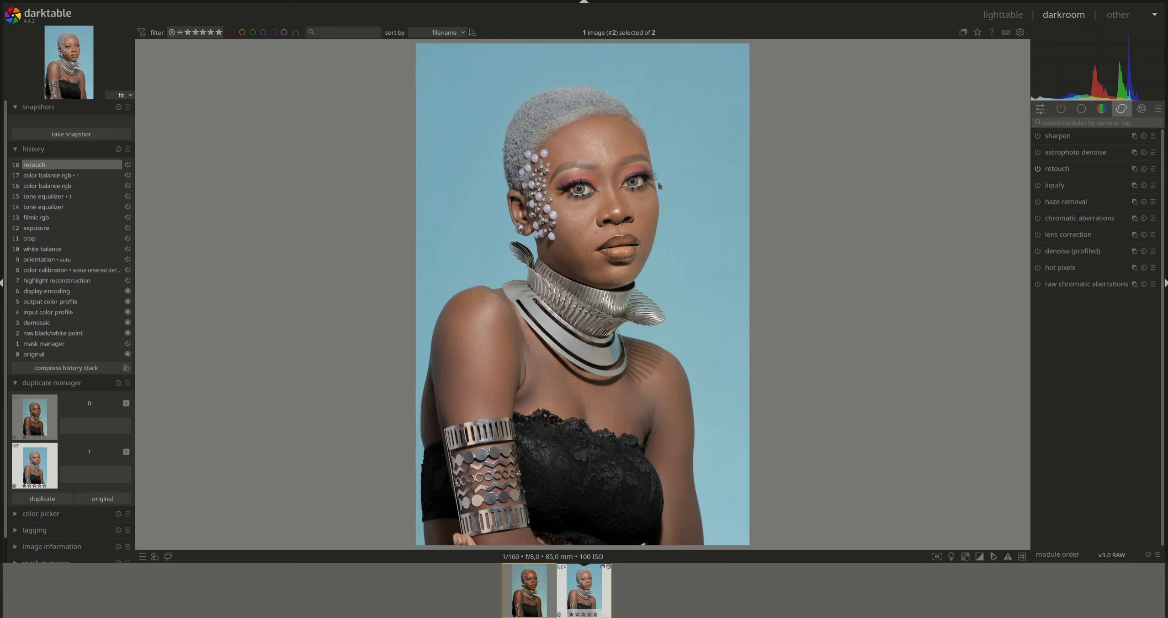
- Zoom to the forehead and heal one blemish with a 0.44% circle using the heal algorithm
{"action": "scroll", "coordinate": [616, 140], "scroll_direction": "up", "scroll_amount": 3}
{"action": "scroll", "coordinate": [604, 127], "scroll_direction": "up", "scroll_amount": 3}
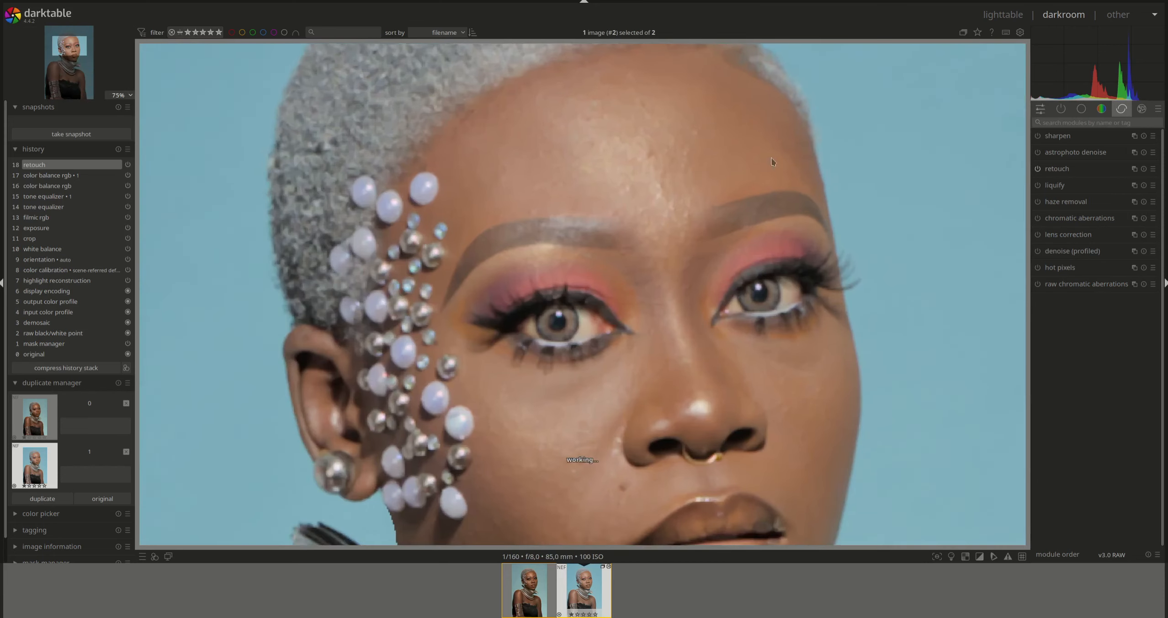
{"action": "left_click", "coordinate": [1056, 169]}
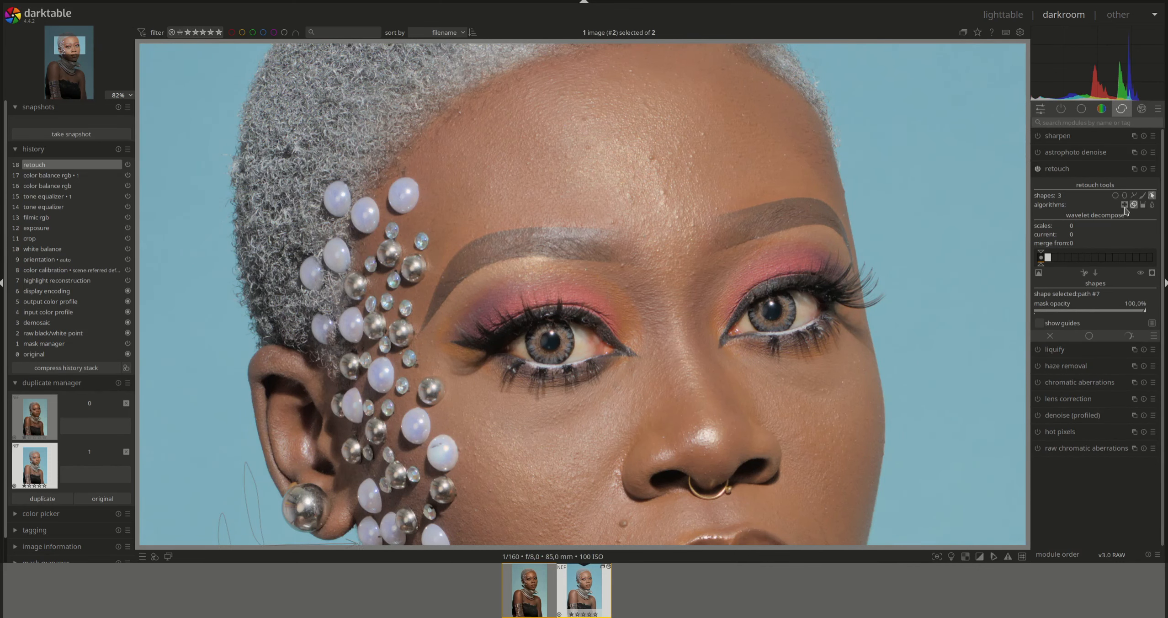
{"action": "left_click", "coordinate": [1124, 205]}
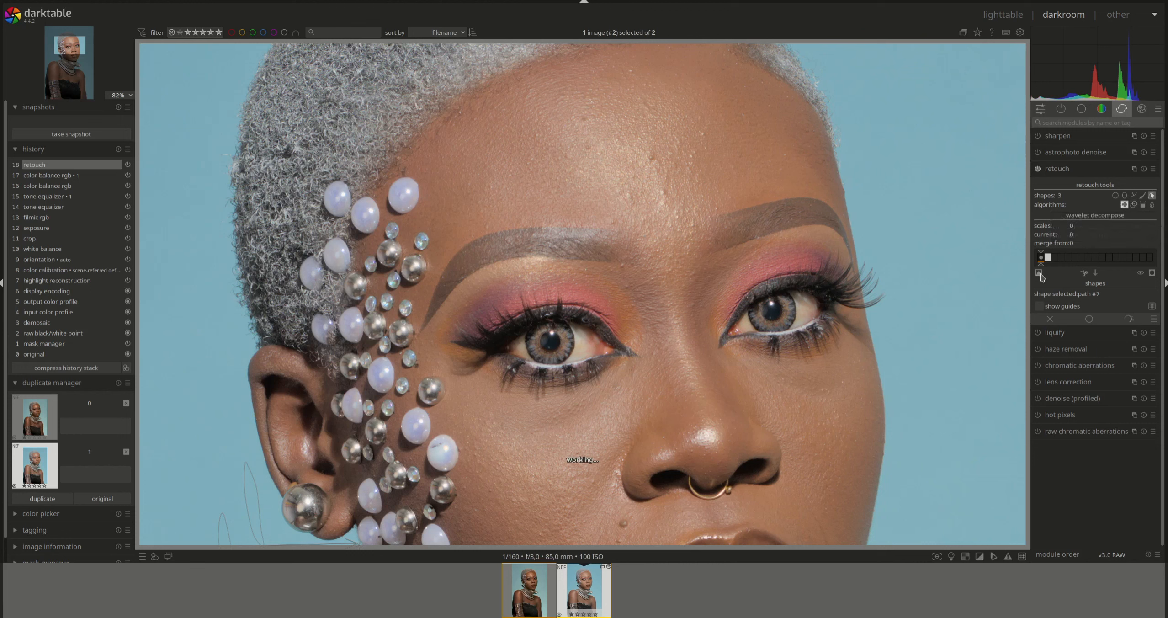
{"action": "left_click", "coordinate": [1115, 195]}
{"action": "scroll", "coordinate": [653, 159], "scroll_direction": "down", "scroll_amount": 2}
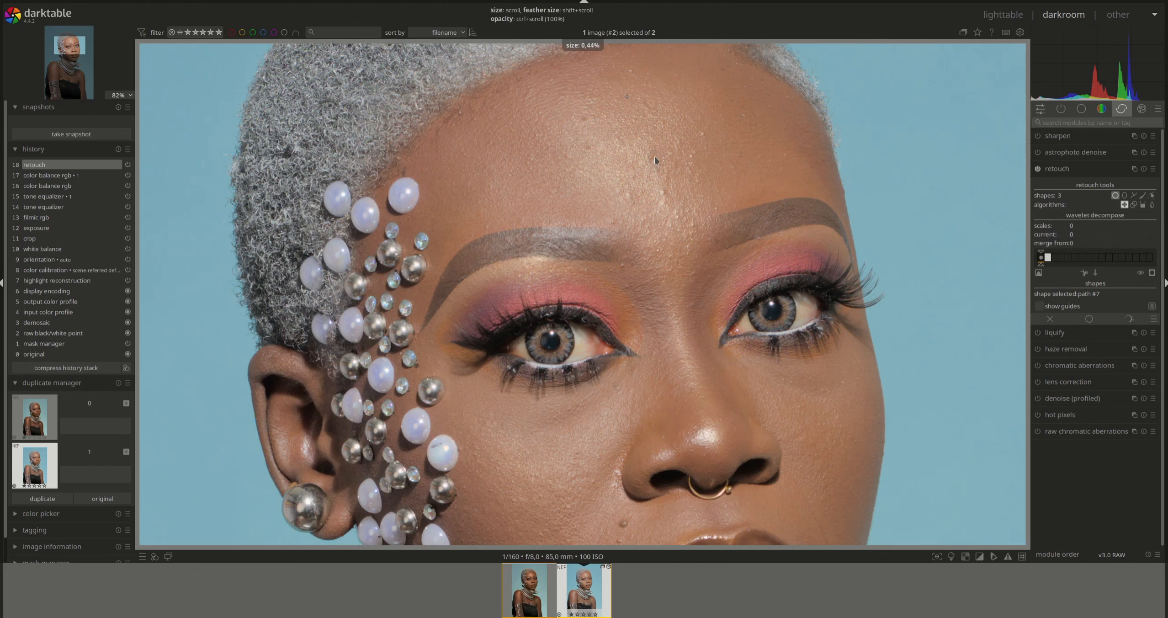
{"action": "left_click", "coordinate": [652, 155]}
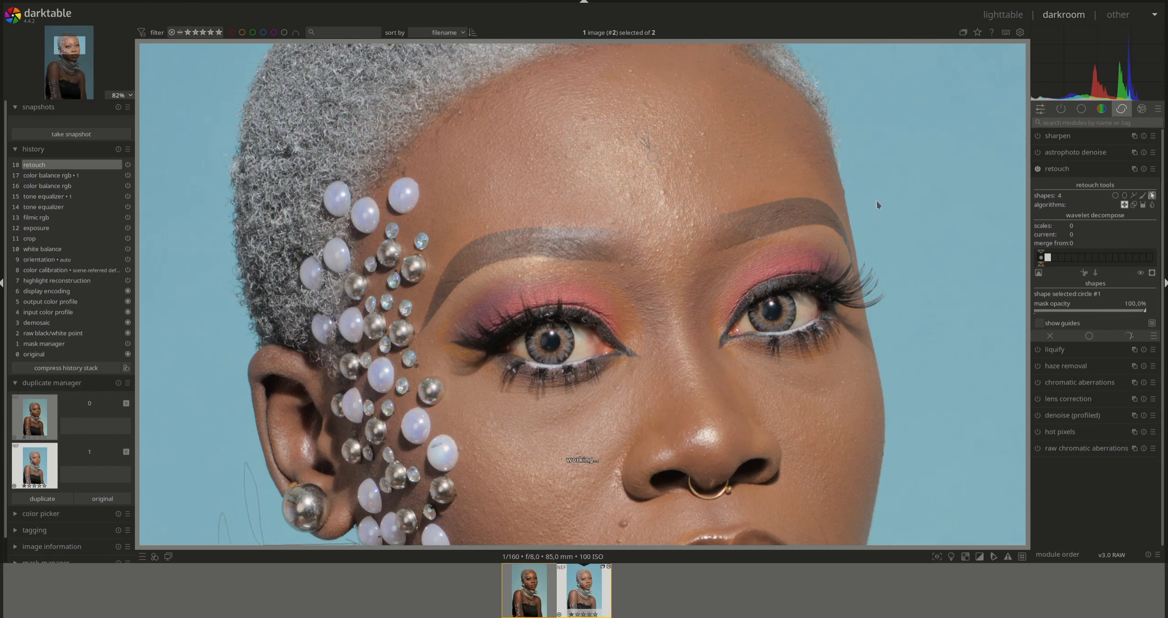
- Heal five more small blemishes on the forehead and upper face with circular heal spots
{"action": "left_click", "coordinate": [1115, 195]}
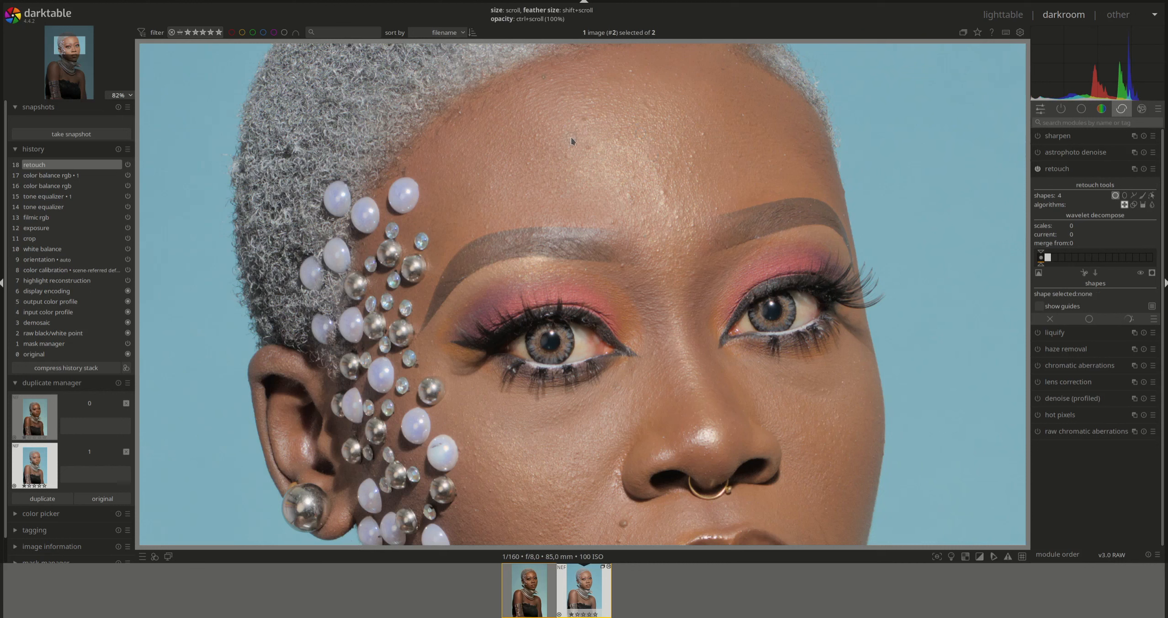
{"action": "left_click", "coordinate": [586, 149]}
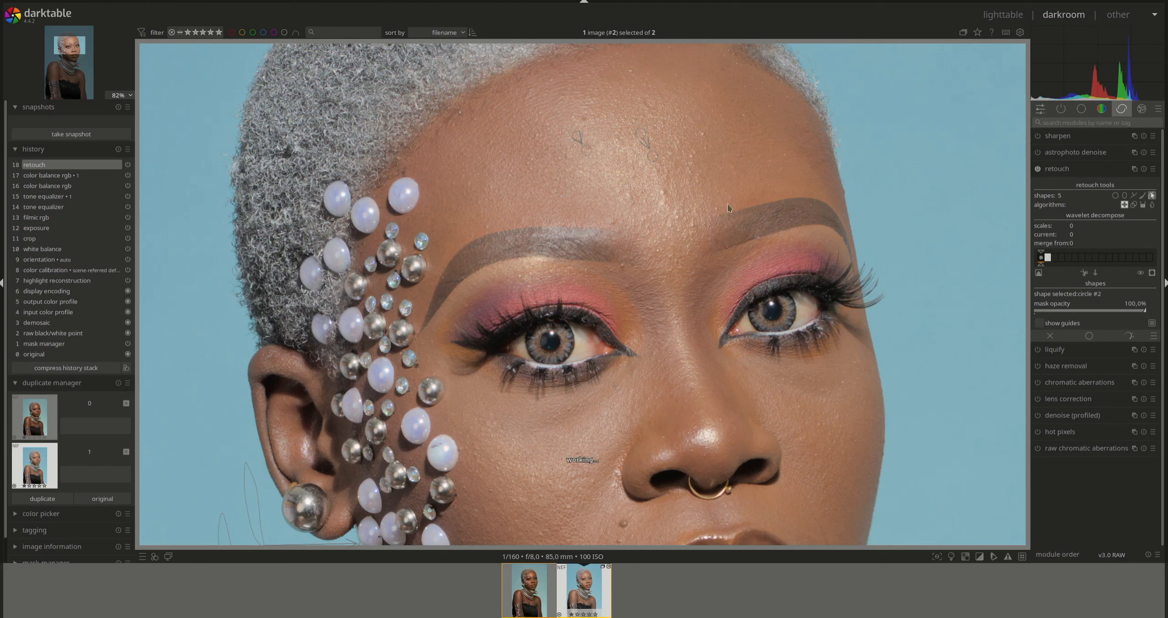
{"action": "left_click", "coordinate": [1115, 197]}
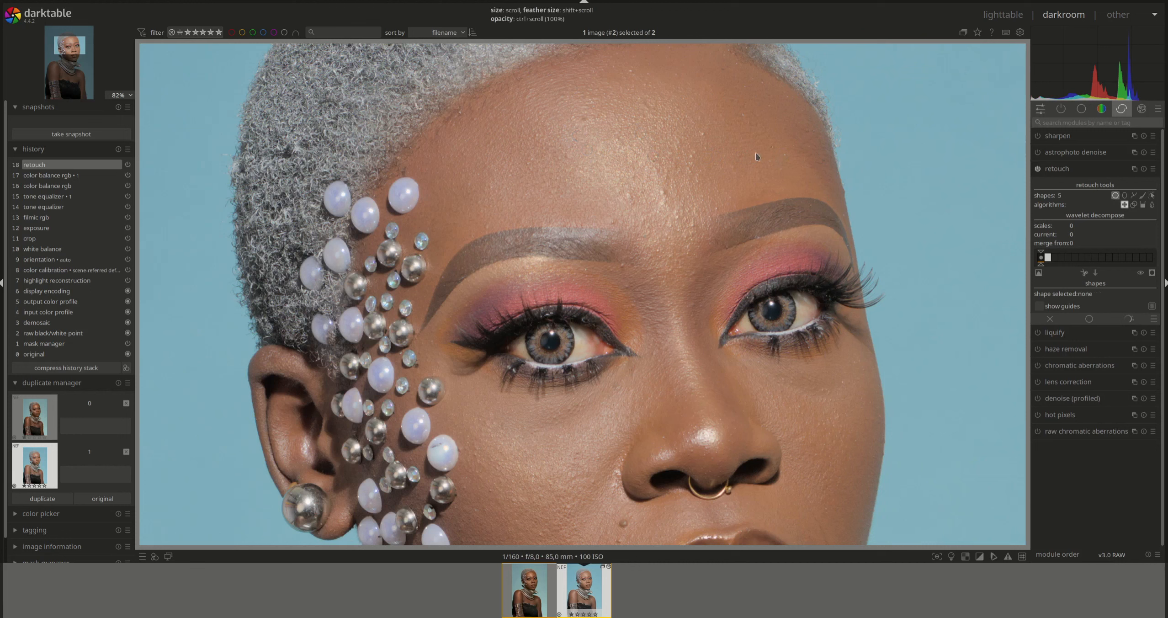
{"action": "left_click", "coordinate": [702, 132]}
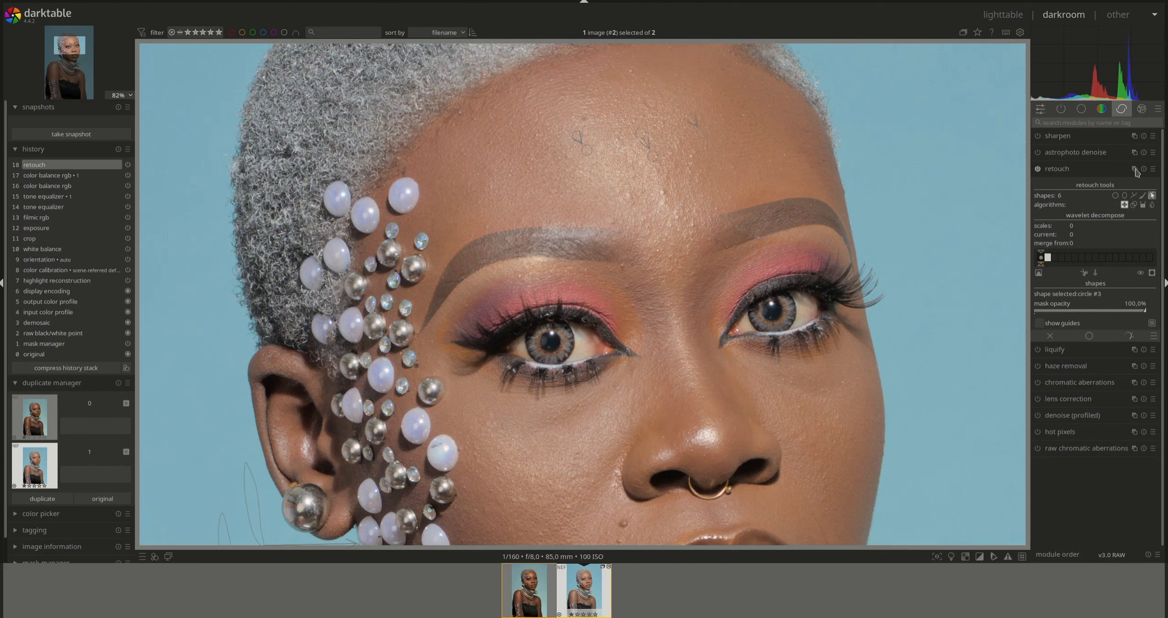
{"action": "left_click", "coordinate": [1115, 195]}
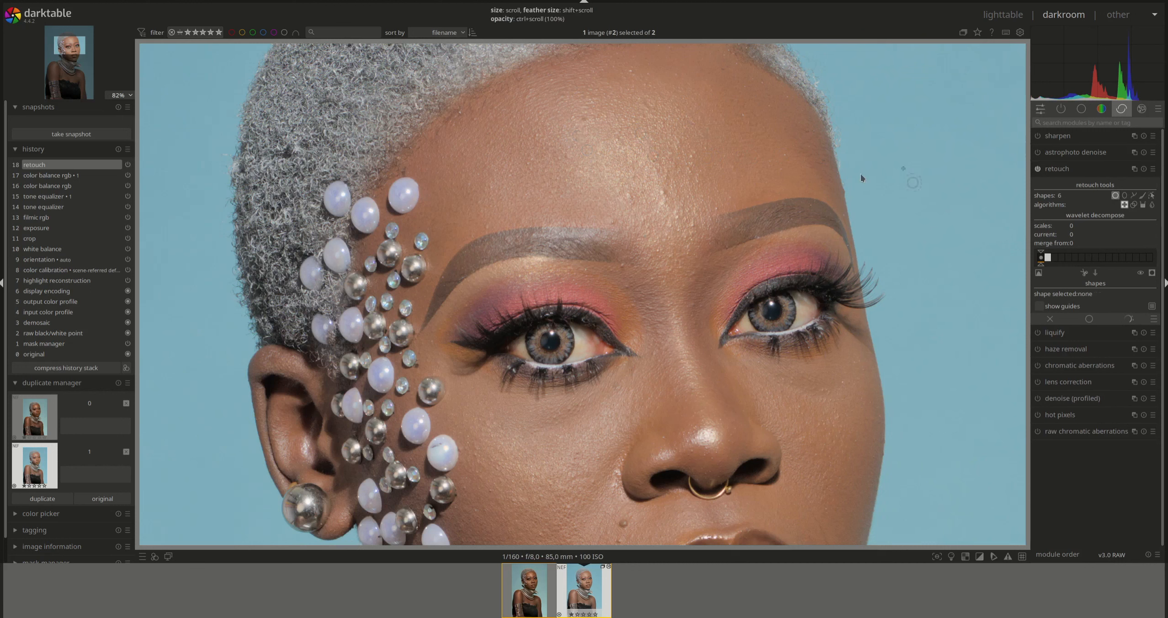
{"action": "left_click", "coordinate": [662, 195]}
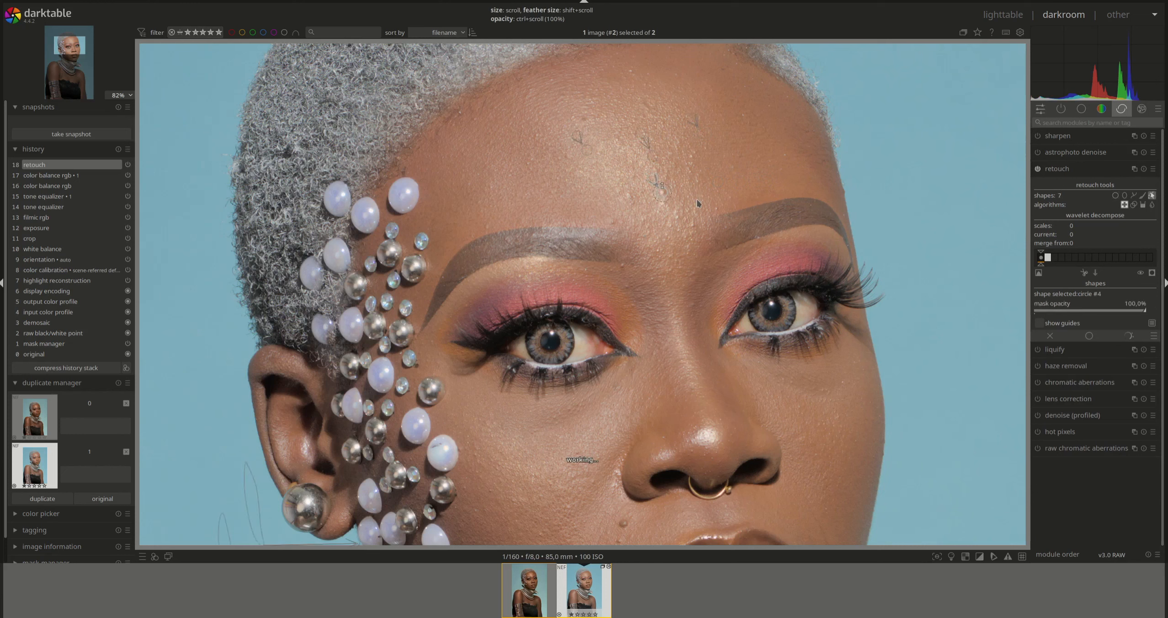
{"action": "left_click", "coordinate": [1115, 196]}
{"action": "left_click", "coordinate": [627, 198]}
{"action": "left_click", "coordinate": [1115, 196]}
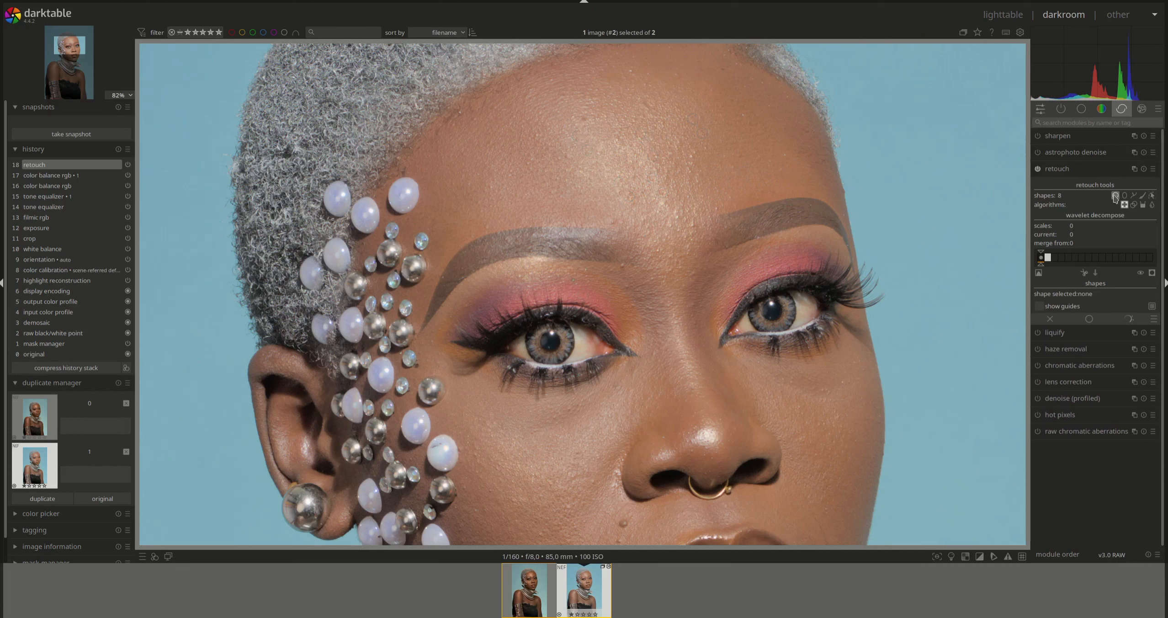
{"action": "left_click", "coordinate": [624, 272]}
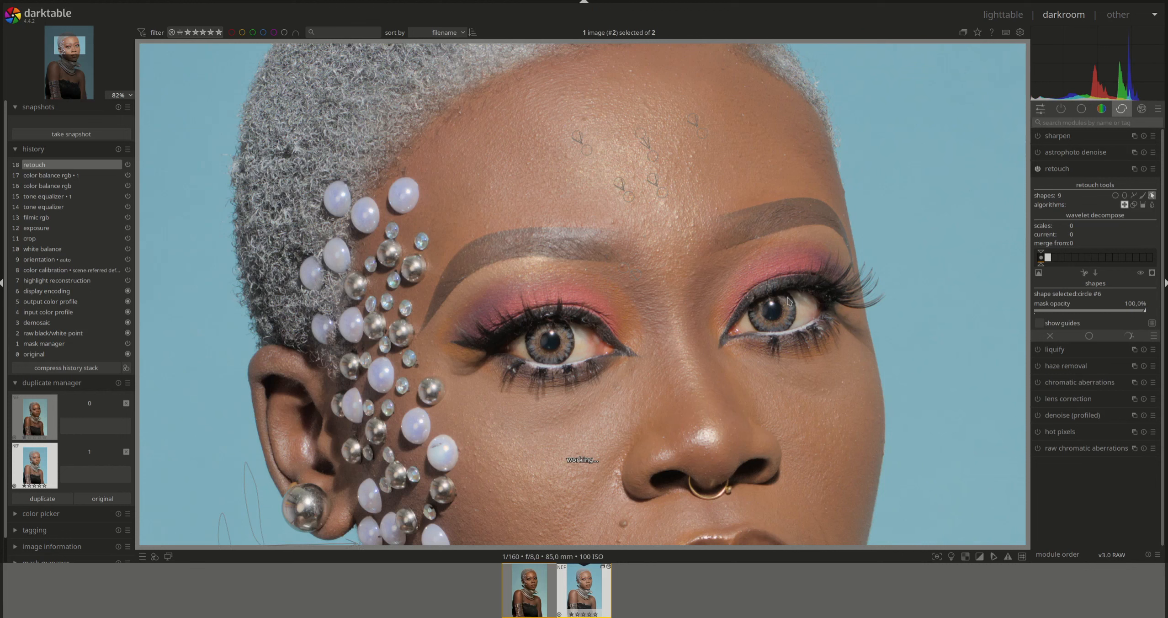
{"action": "left_click", "coordinate": [1115, 195]}
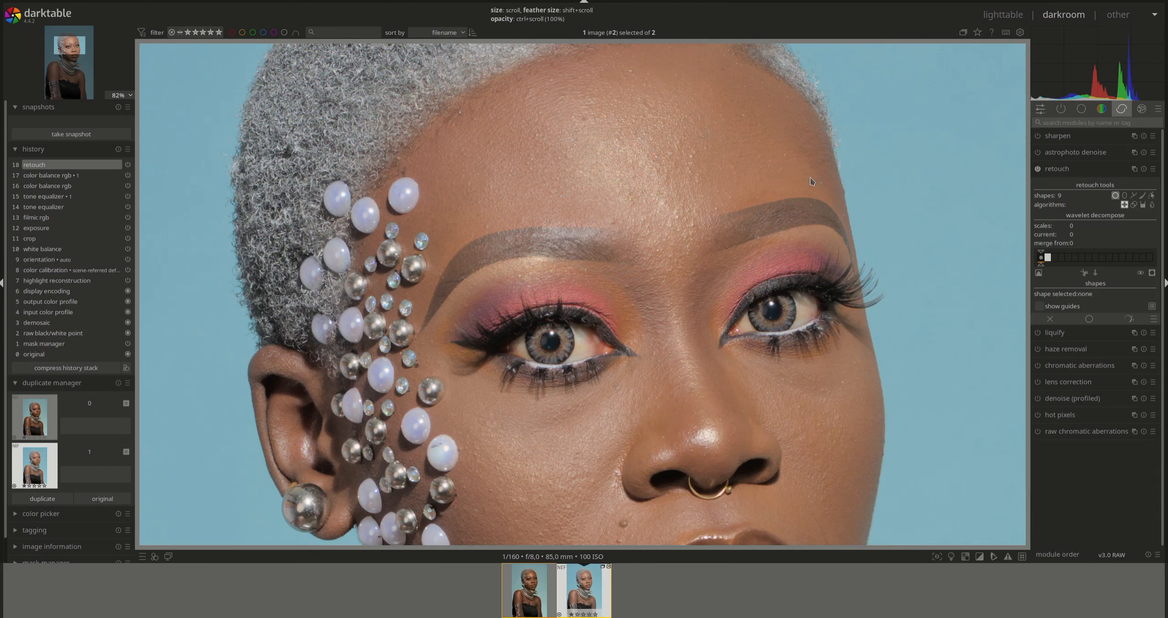
{"action": "right_click", "coordinate": [891, 183]}
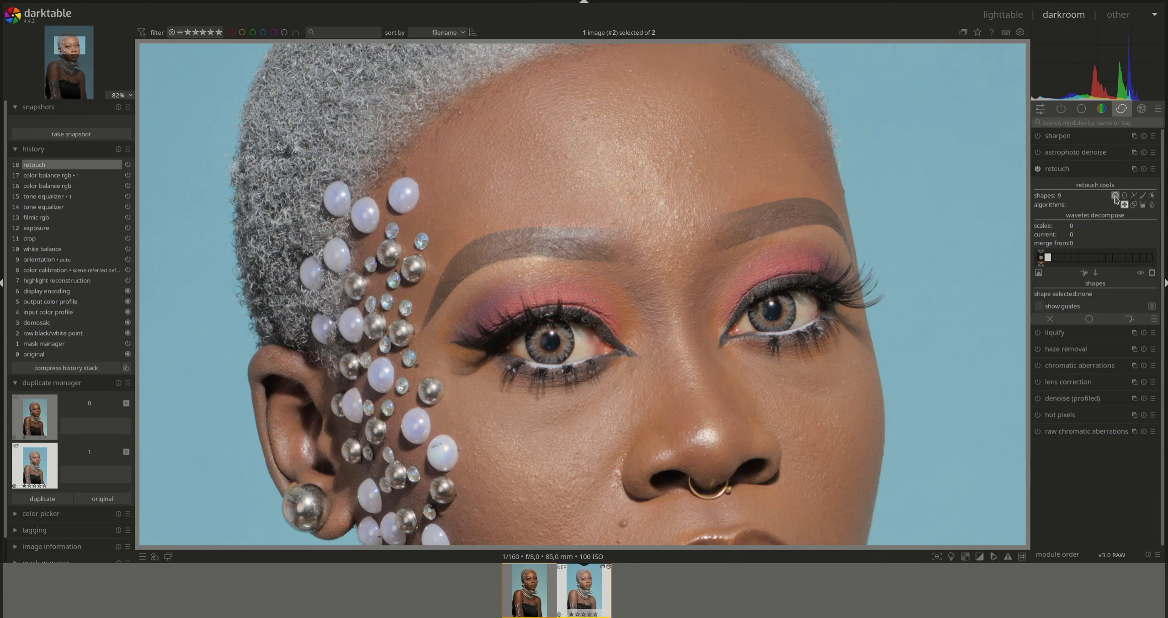
- Heal eight spots across the lower cheek and jawline with circular heal spots
{"action": "left_click_drag", "start_coordinate": [943, 321], "coordinate": [944, 177]}
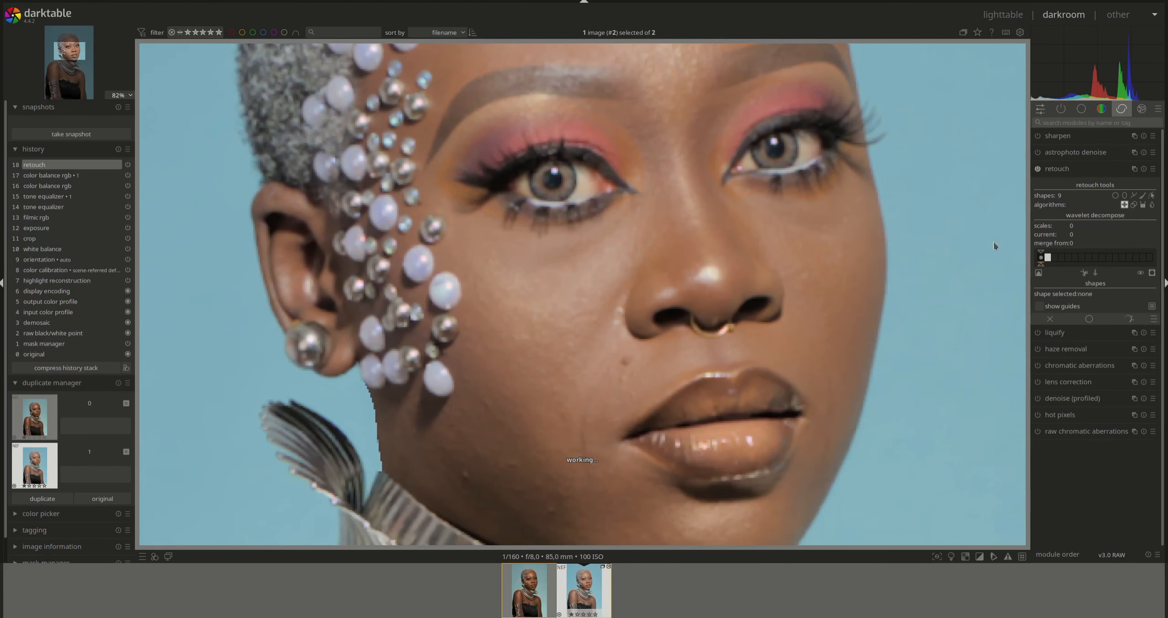
{"action": "left_click", "coordinate": [1115, 196]}
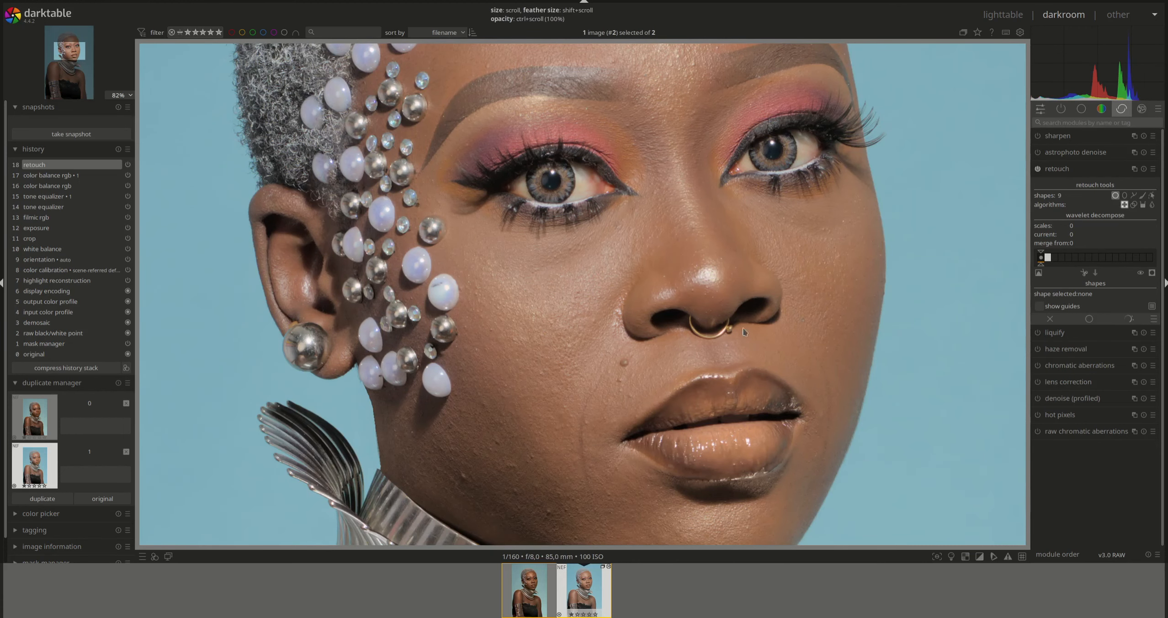
{"action": "left_click", "coordinate": [621, 380]}
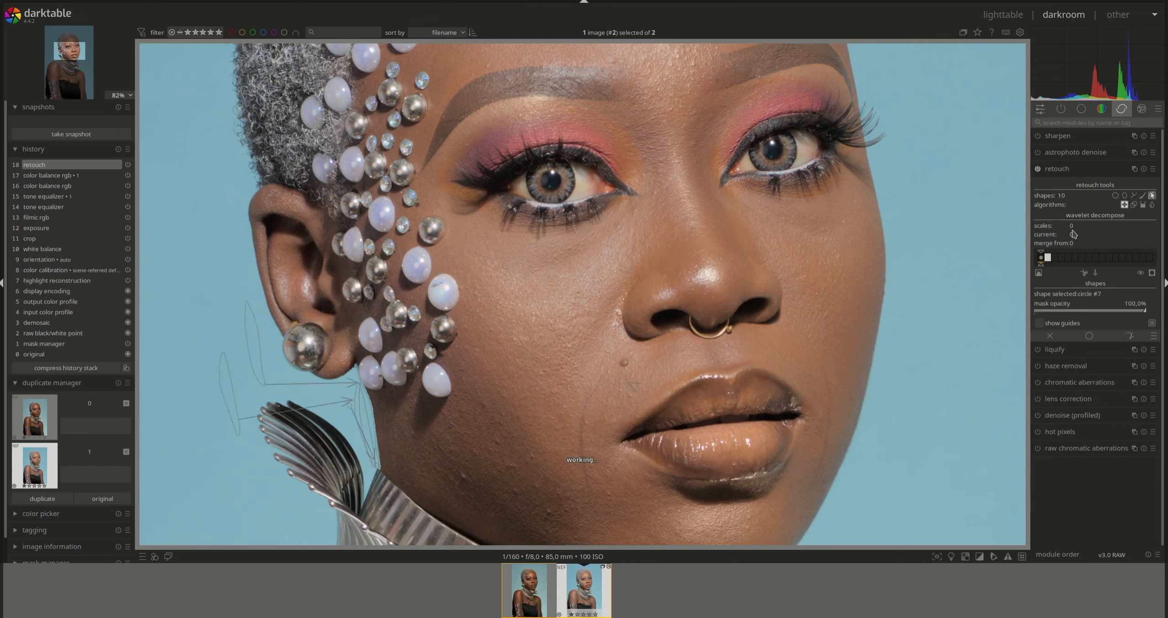
{"action": "left_click", "coordinate": [1115, 195]}
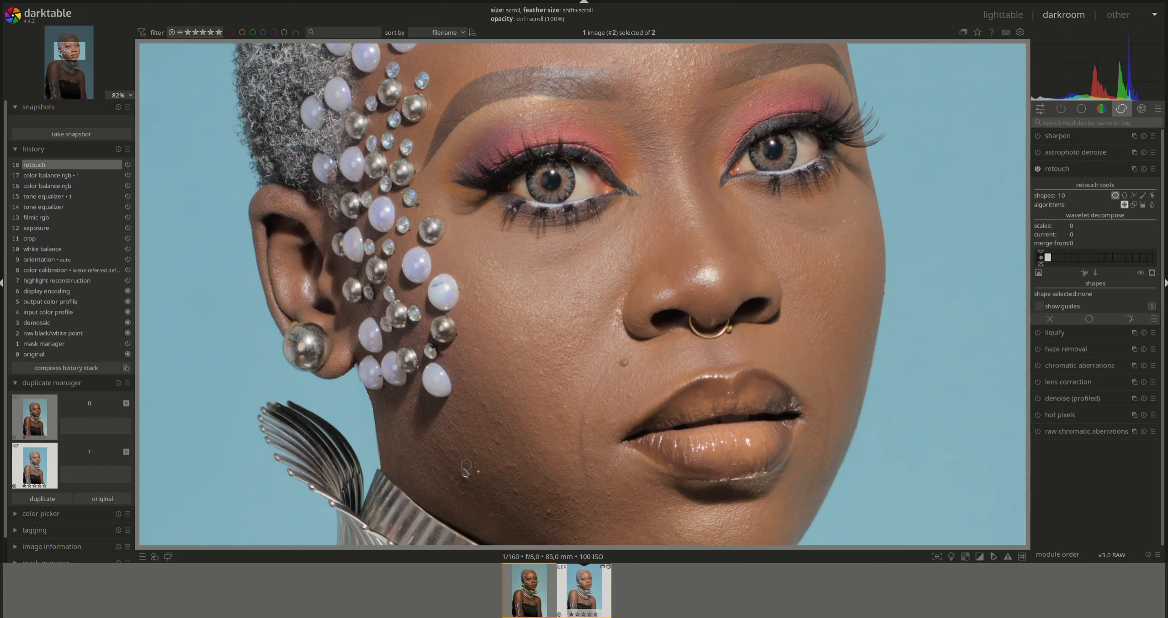
{"action": "left_click", "coordinate": [461, 479]}
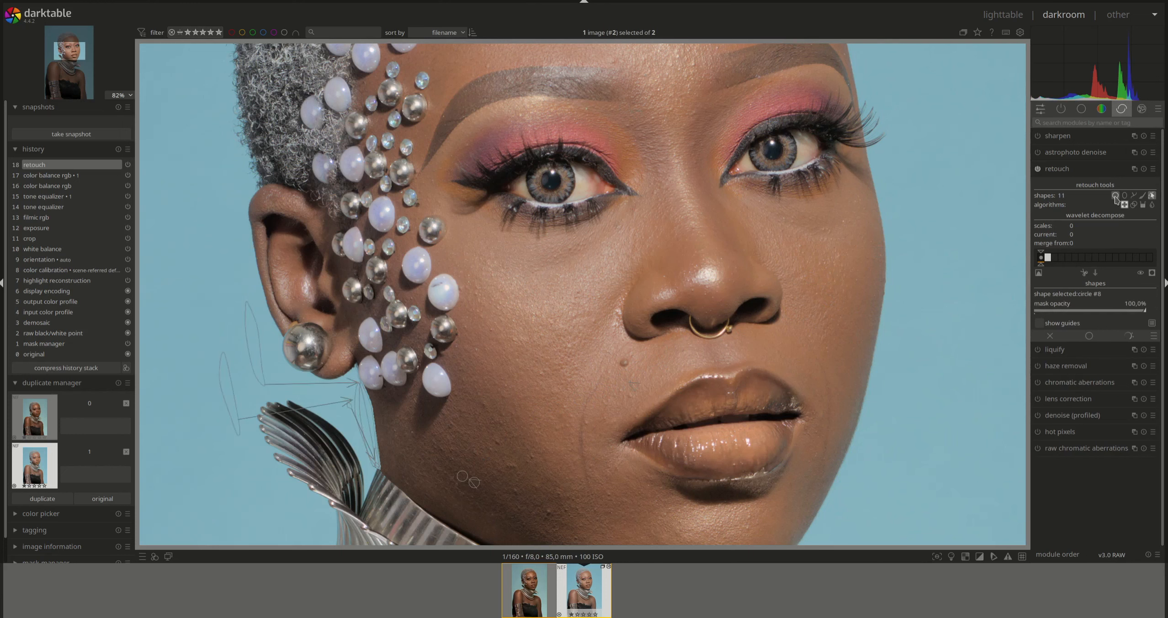
{"action": "left_click", "coordinate": [1115, 196]}
{"action": "left_click", "coordinate": [483, 407]}
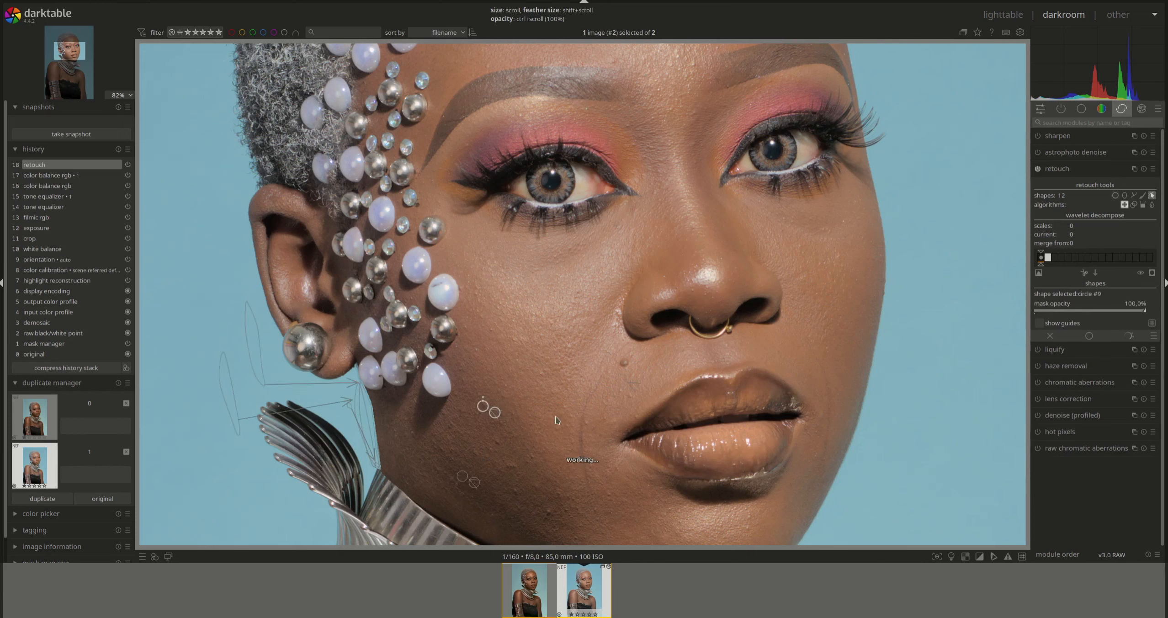
{"action": "left_click", "coordinate": [1115, 196]}
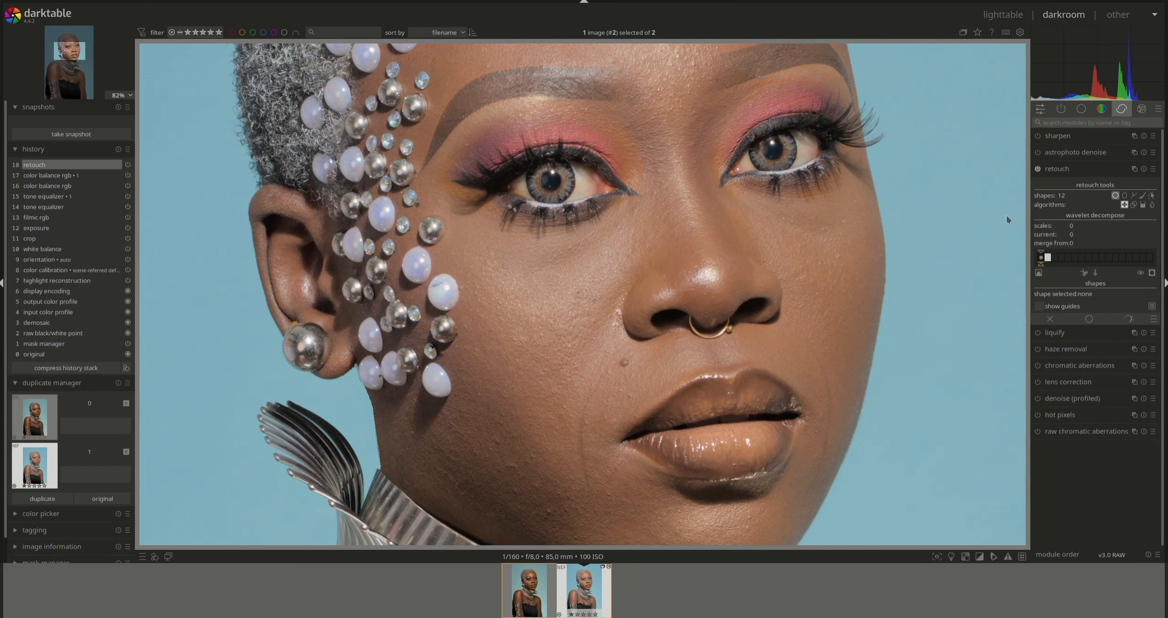
{"action": "left_click", "coordinate": [548, 519]}
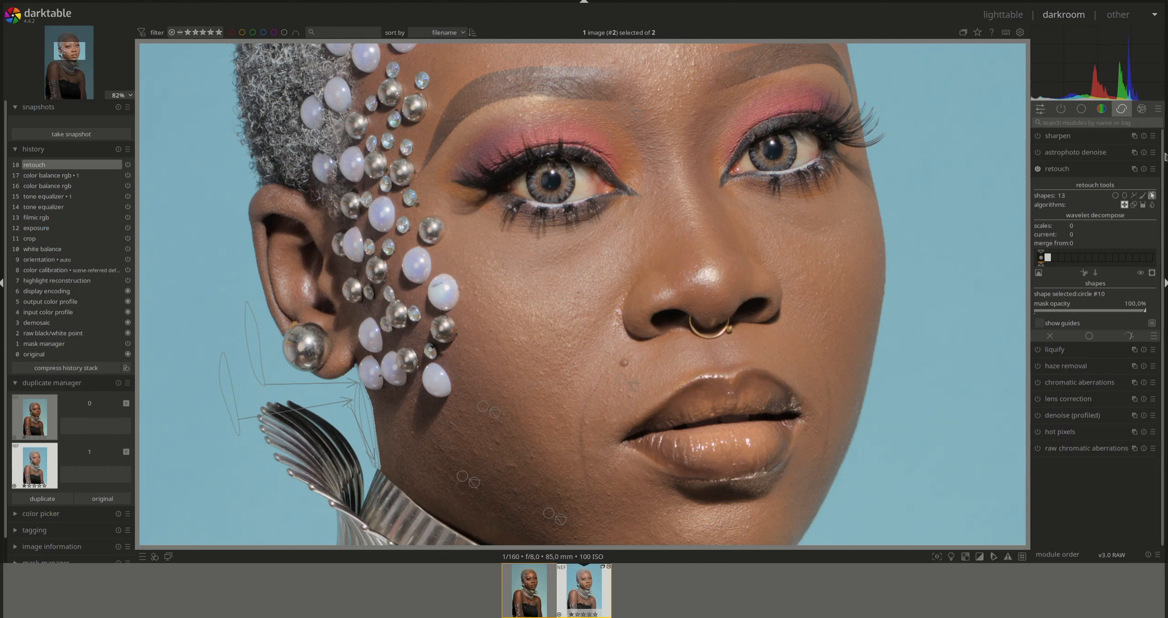
{"action": "left_click", "coordinate": [1115, 196]}
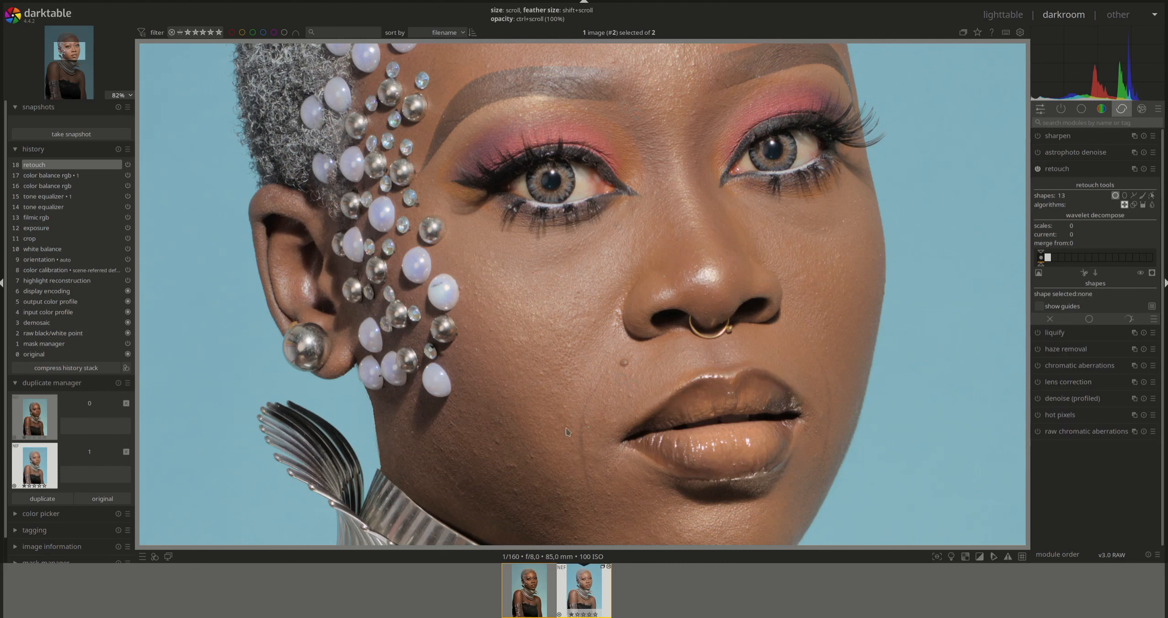
{"action": "left_click", "coordinate": [516, 492]}
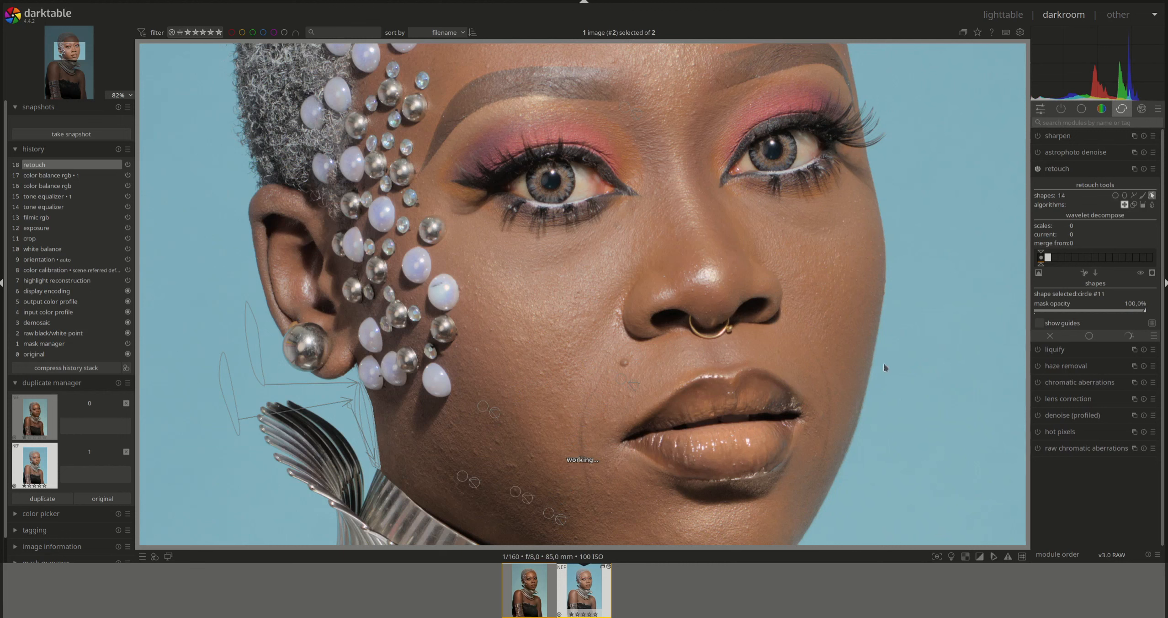
{"action": "left_click", "coordinate": [1115, 195]}
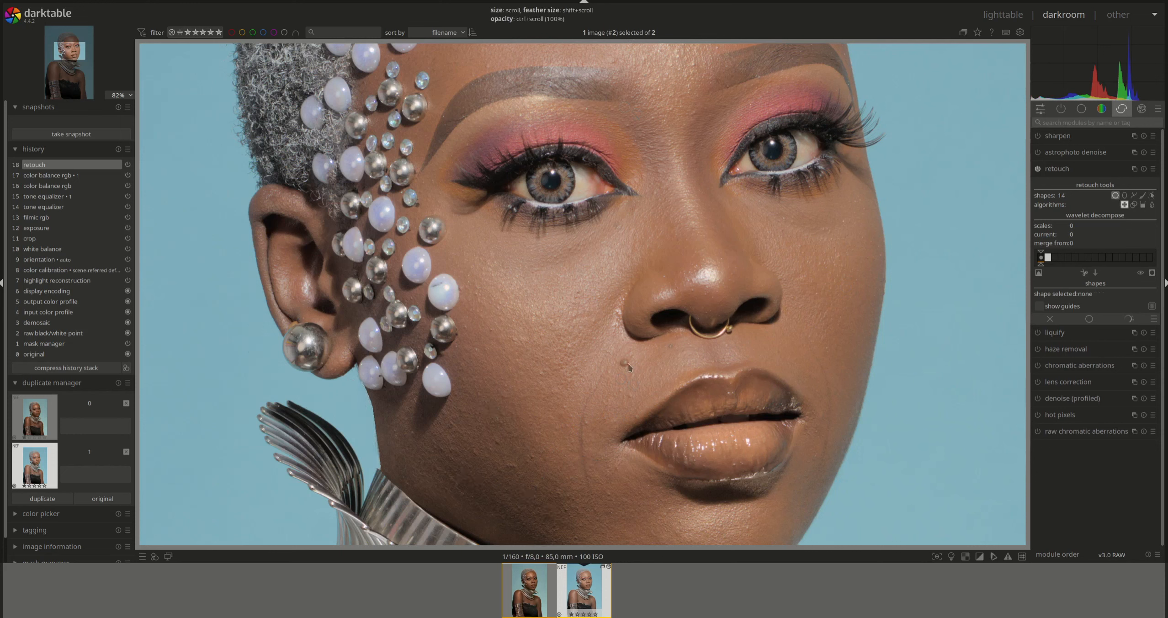
{"action": "left_click", "coordinate": [497, 442]}
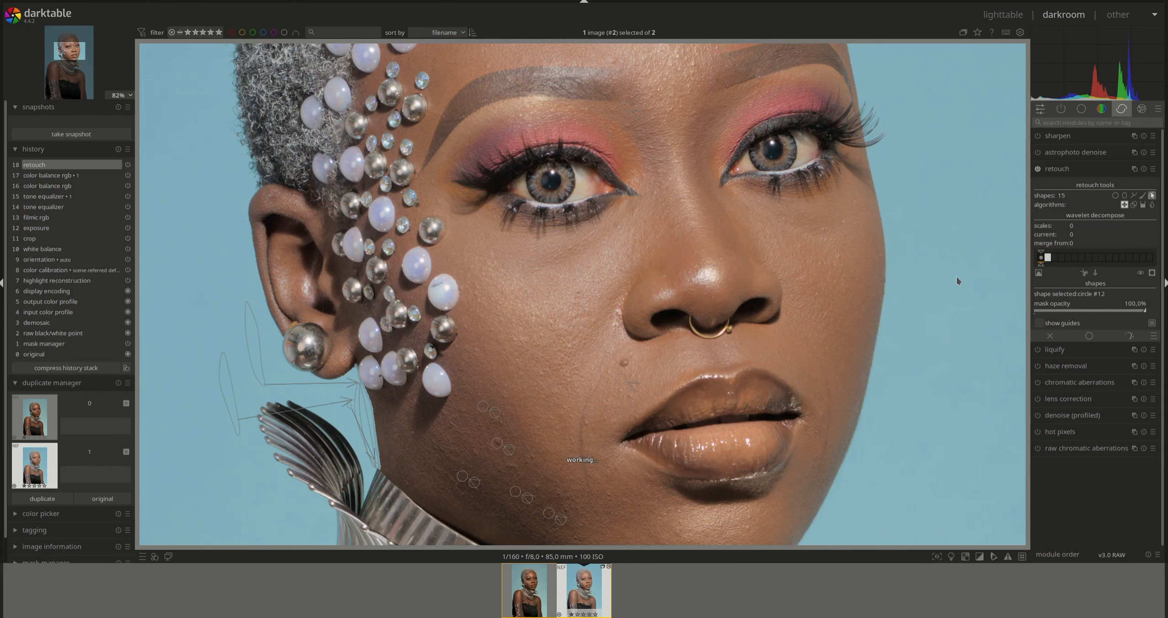
{"action": "left_click", "coordinate": [1115, 195]}
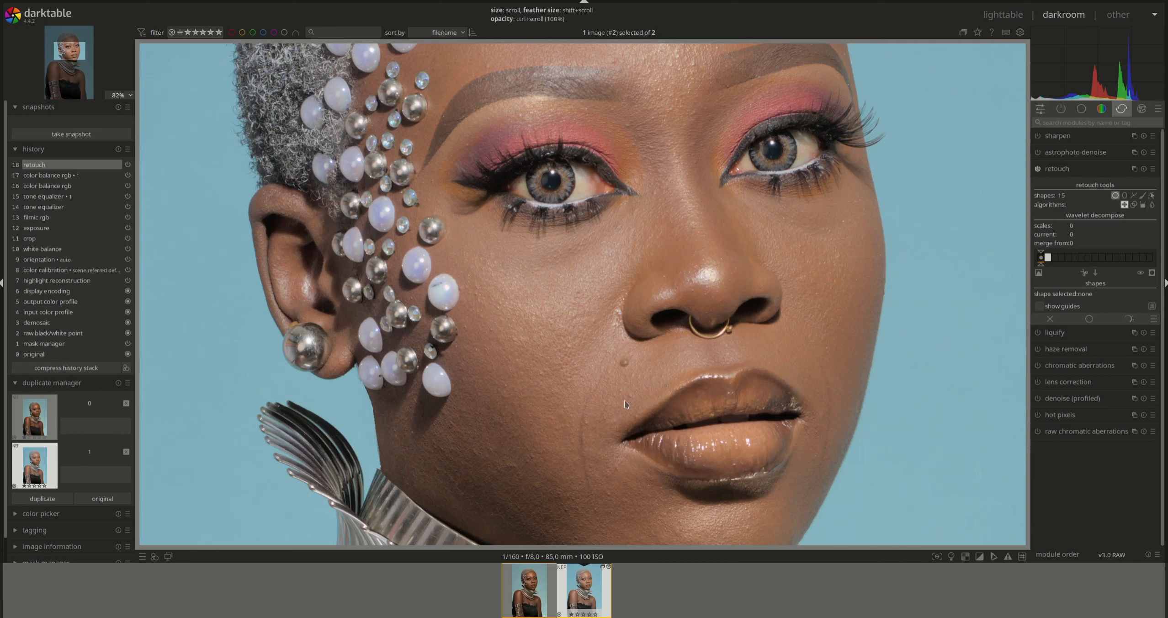
{"action": "left_click", "coordinate": [608, 494]}
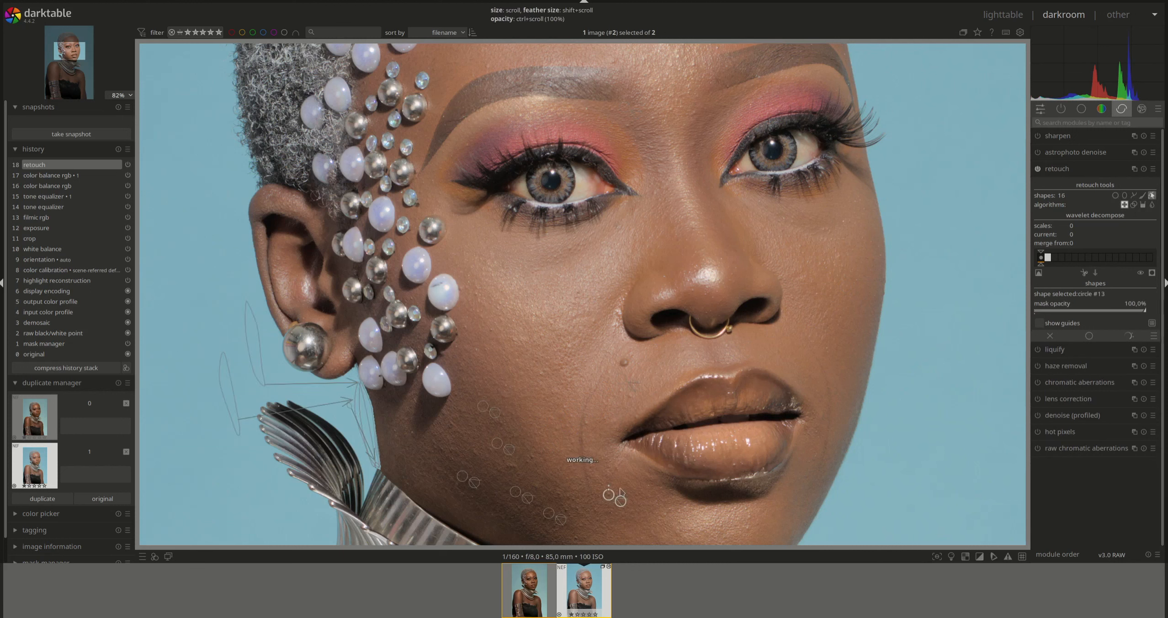
{"action": "left_click", "coordinate": [1115, 196]}
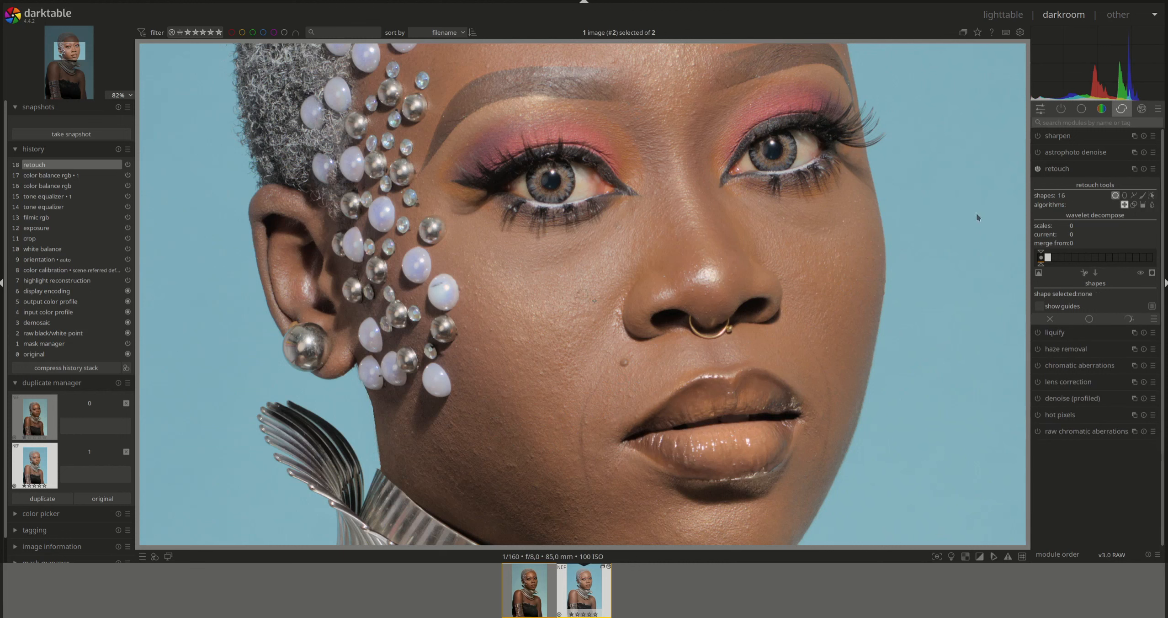
{"action": "scroll", "coordinate": [511, 471], "scroll_direction": "down", "scroll_amount": 2}
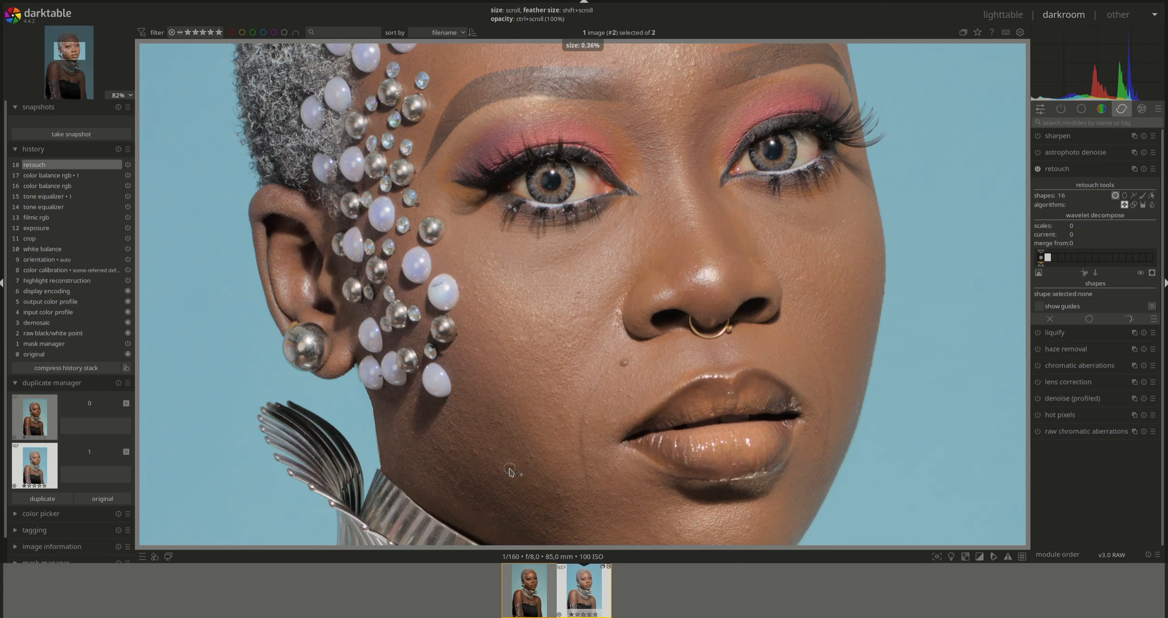
{"action": "left_click", "coordinate": [510, 470]}
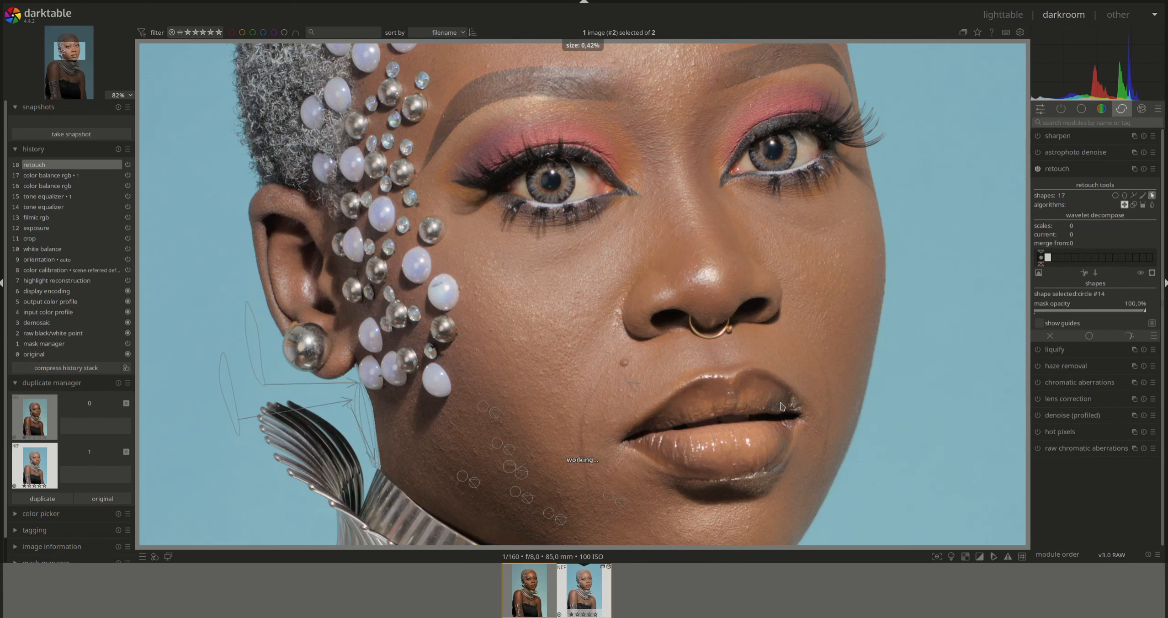
{"action": "scroll", "coordinate": [881, 337], "scroll_direction": "down", "scroll_amount": 4}
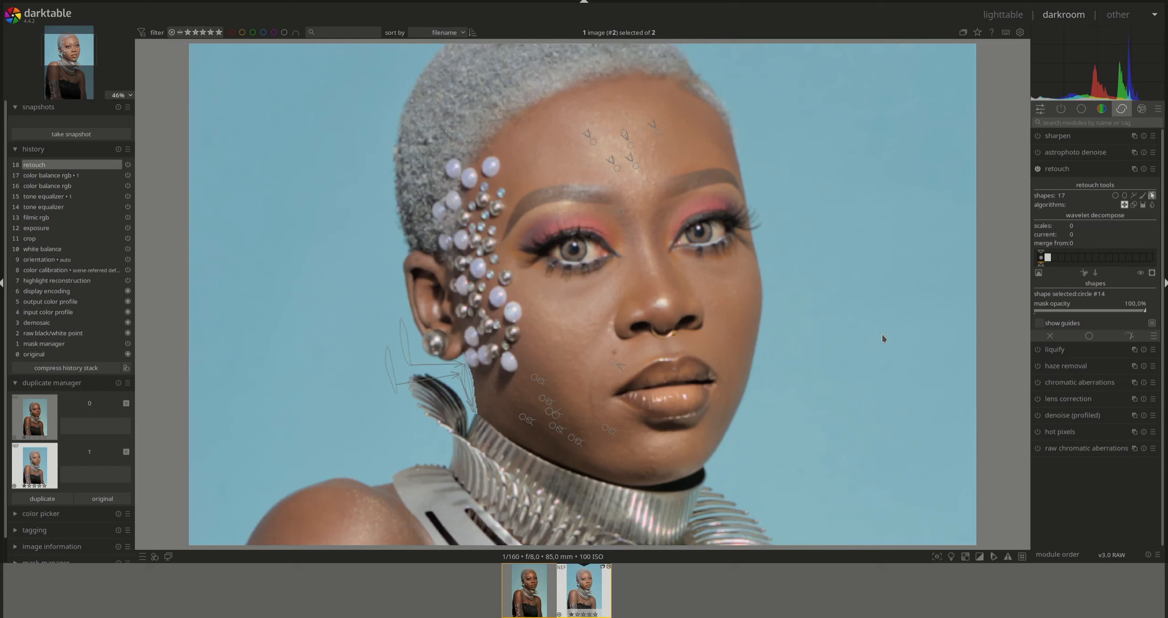
- Split the image into 6 wavelet scales and preview scale 6 on its own
{"action": "left_click_drag", "start_coordinate": [1059, 267], "coordinate": [1075, 266]}
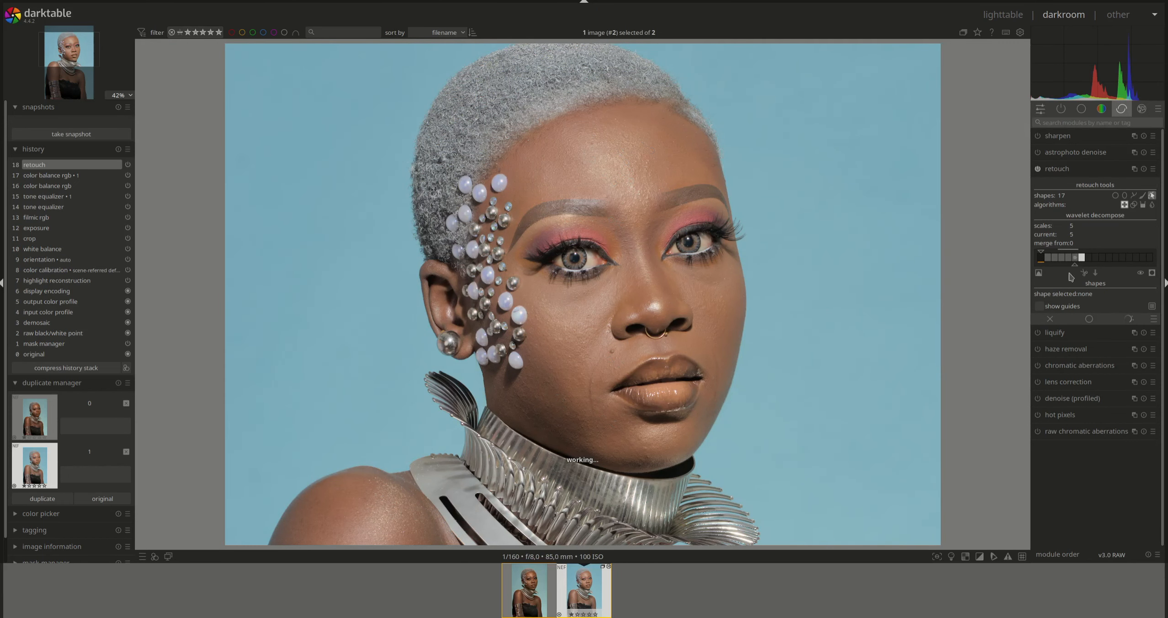
{"action": "left_click", "coordinate": [1038, 272]}
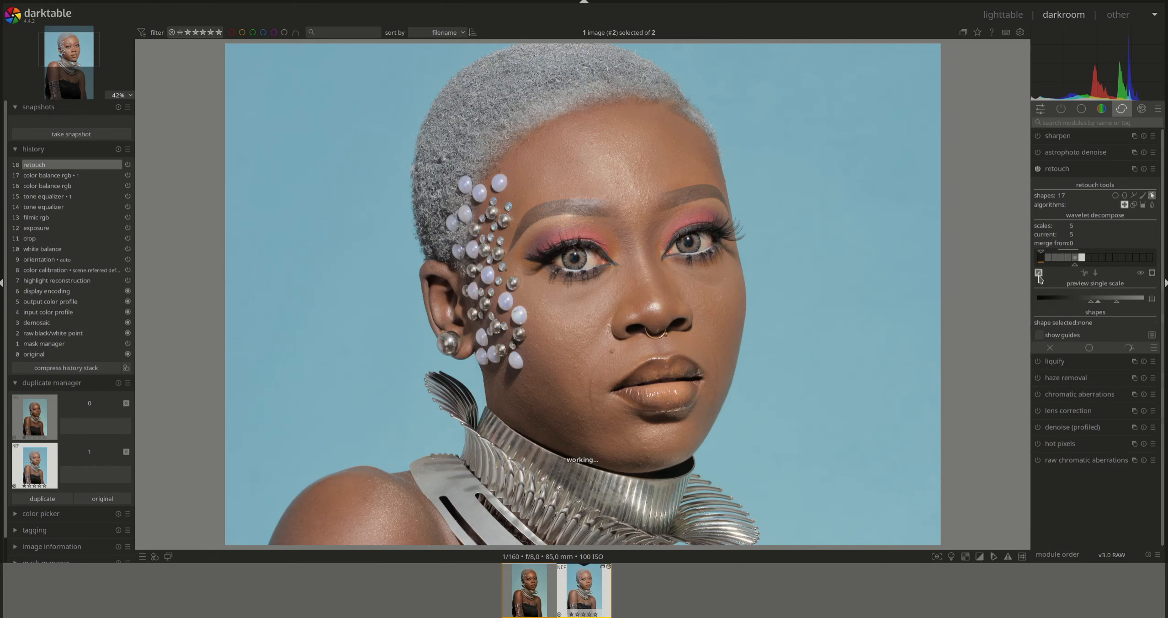
{"action": "left_click_drag", "start_coordinate": [1075, 265], "coordinate": [1083, 264]}
{"action": "left_click", "coordinate": [1086, 258]}
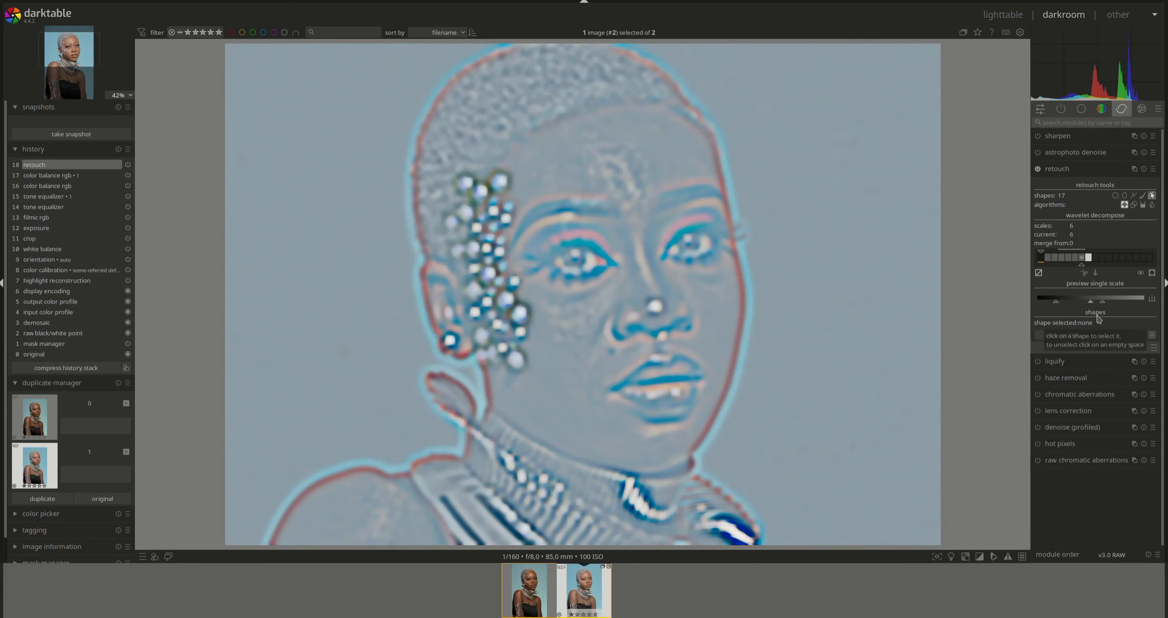
{"action": "left_click", "coordinate": [1076, 258]}
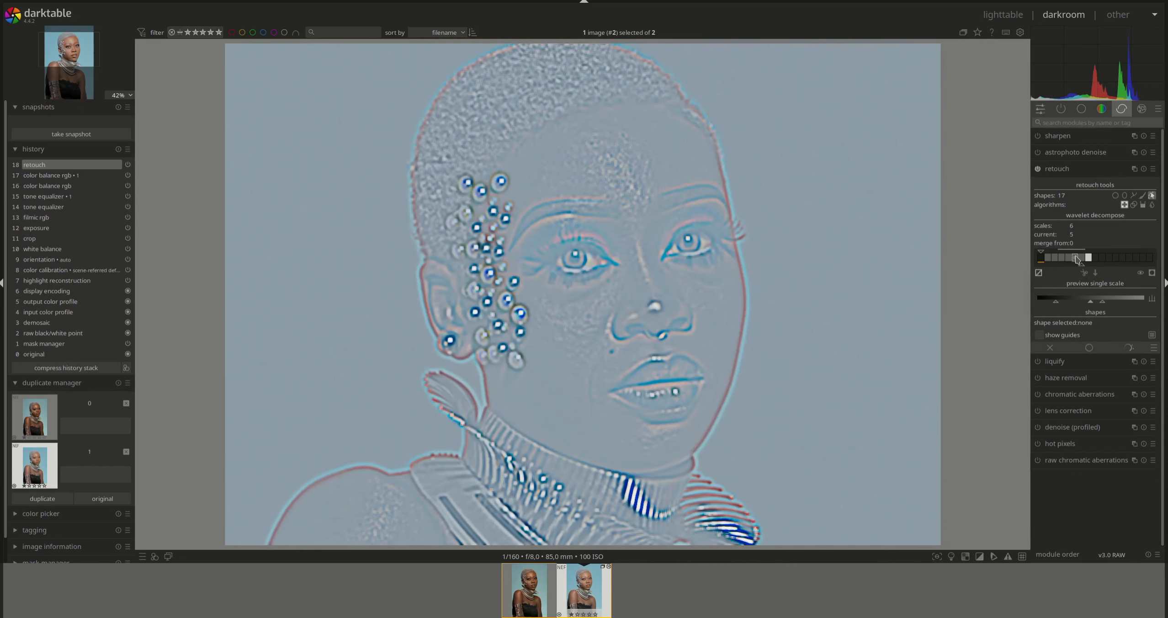
{"action": "left_click", "coordinate": [1081, 257]}
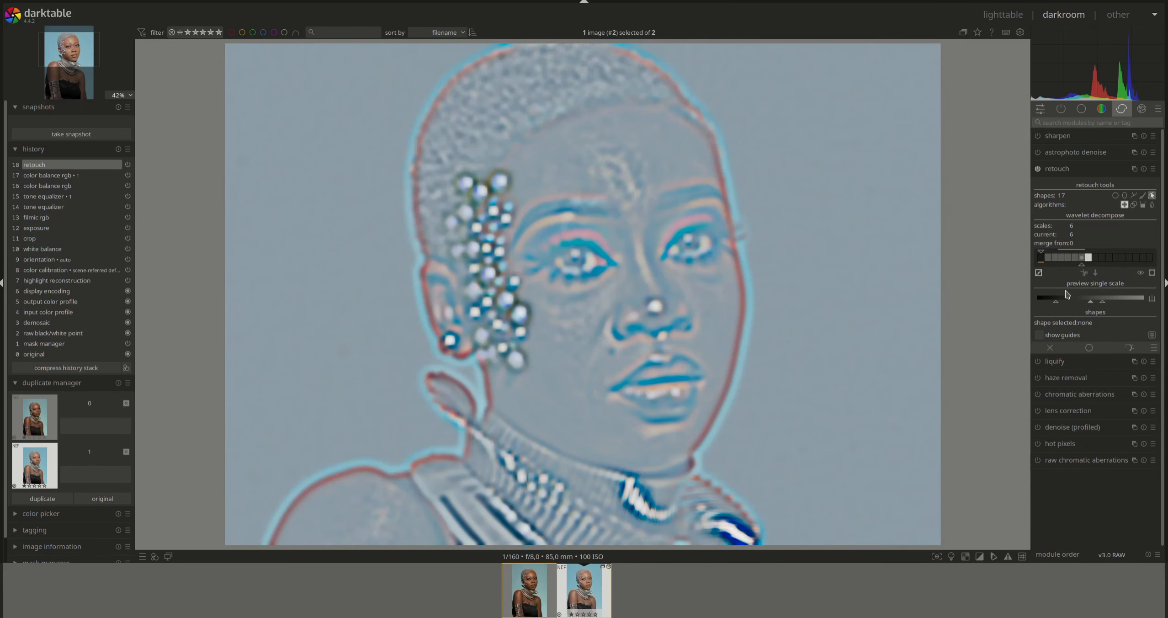
- Switch the retouch algorithm to blur with a 32 px gaussian blur radius
{"action": "left_click", "coordinate": [1152, 204]}
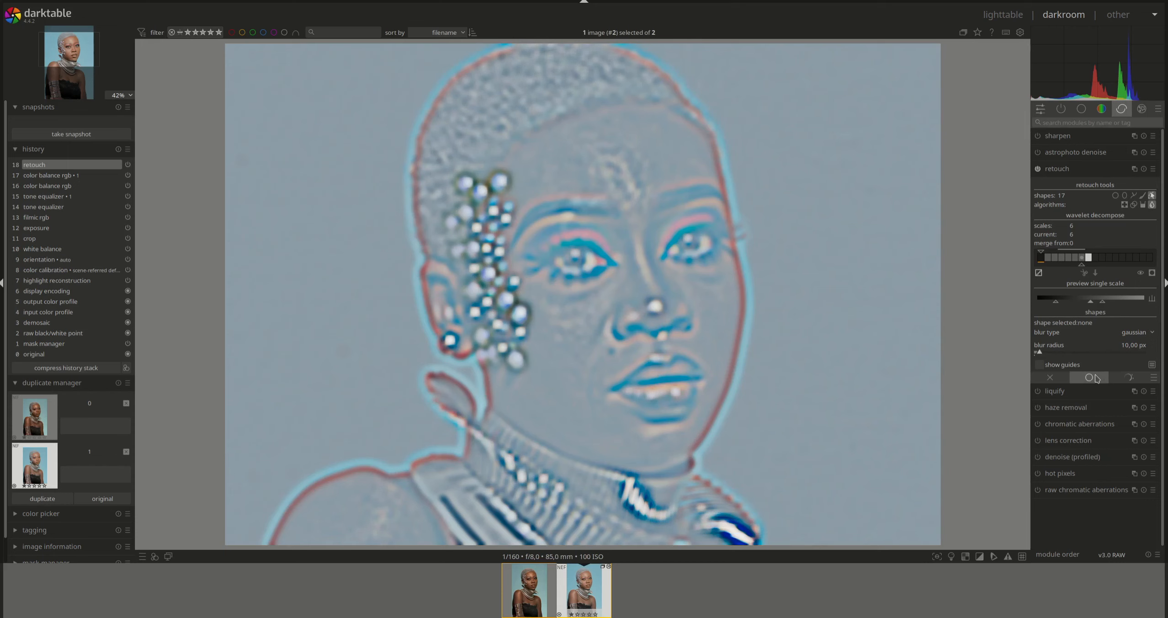
{"action": "right_click", "coordinate": [1129, 348]}
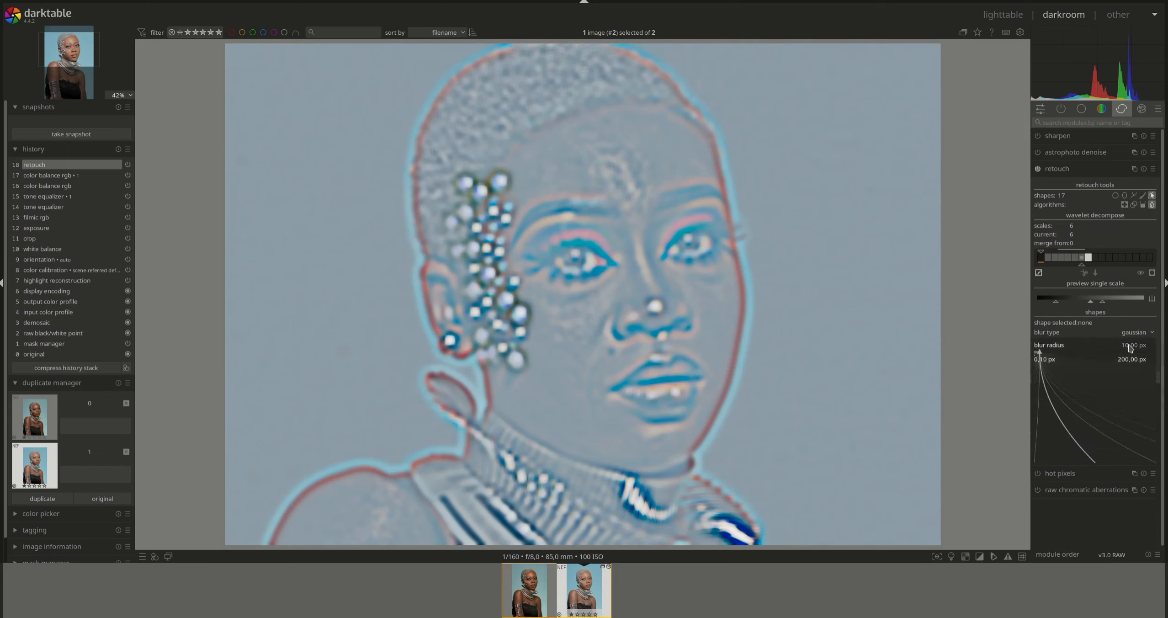
{"action": "type", "text": "32"}
{"action": "key", "text": "Return"}
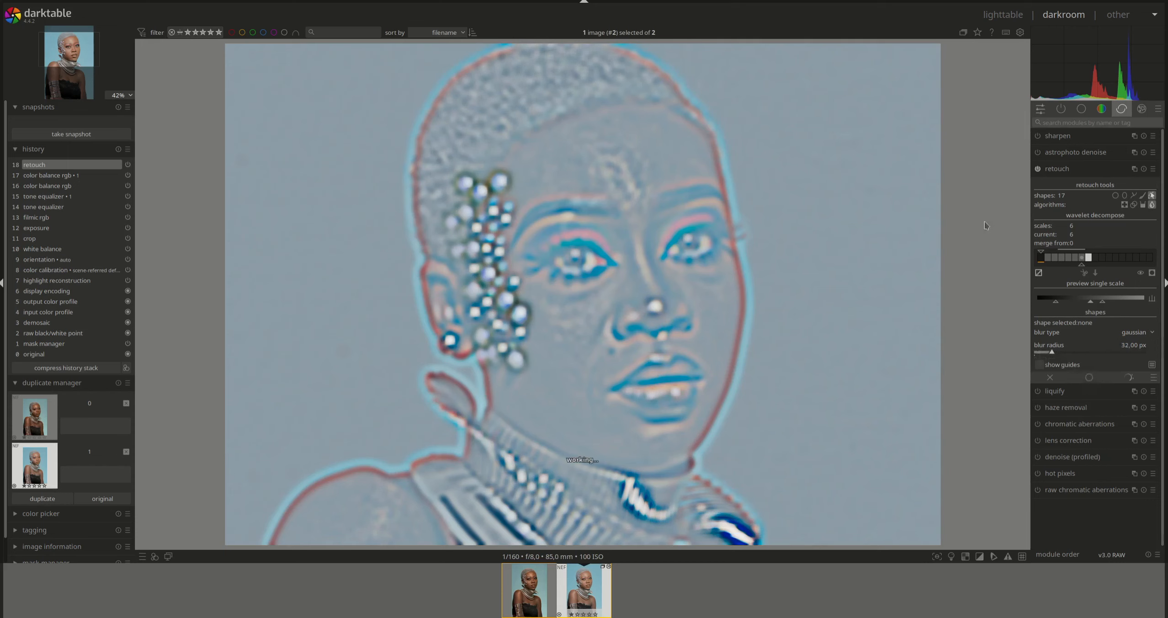
{"action": "scroll", "coordinate": [596, 149], "scroll_direction": "up", "scroll_amount": 1}
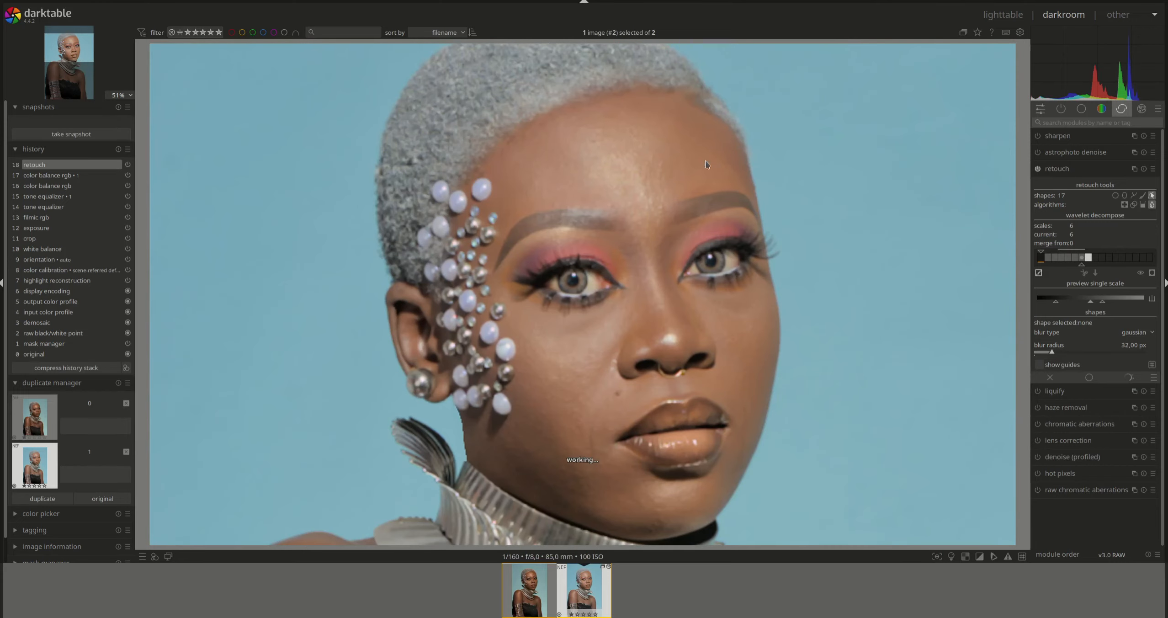
{"action": "left_click", "coordinate": [1133, 195]}
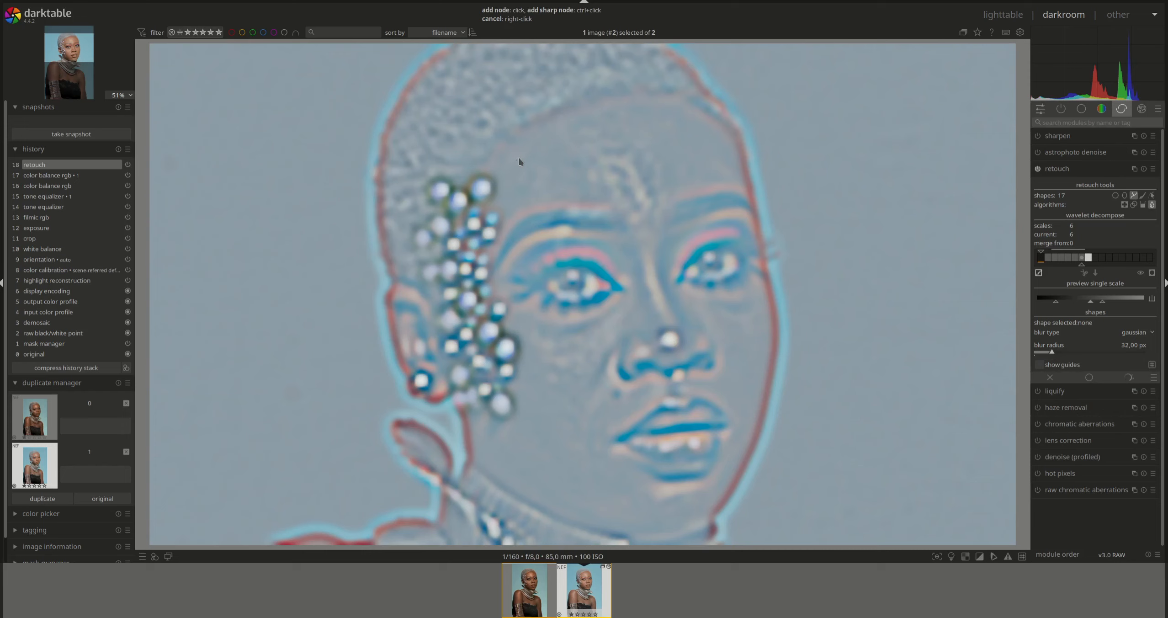
- Outline the forehead with a freehand blur path, then adjust its size, feather and nodes to fit
{"action": "left_click", "coordinate": [656, 116]}
{"action": "right_click", "coordinate": [542, 182]}
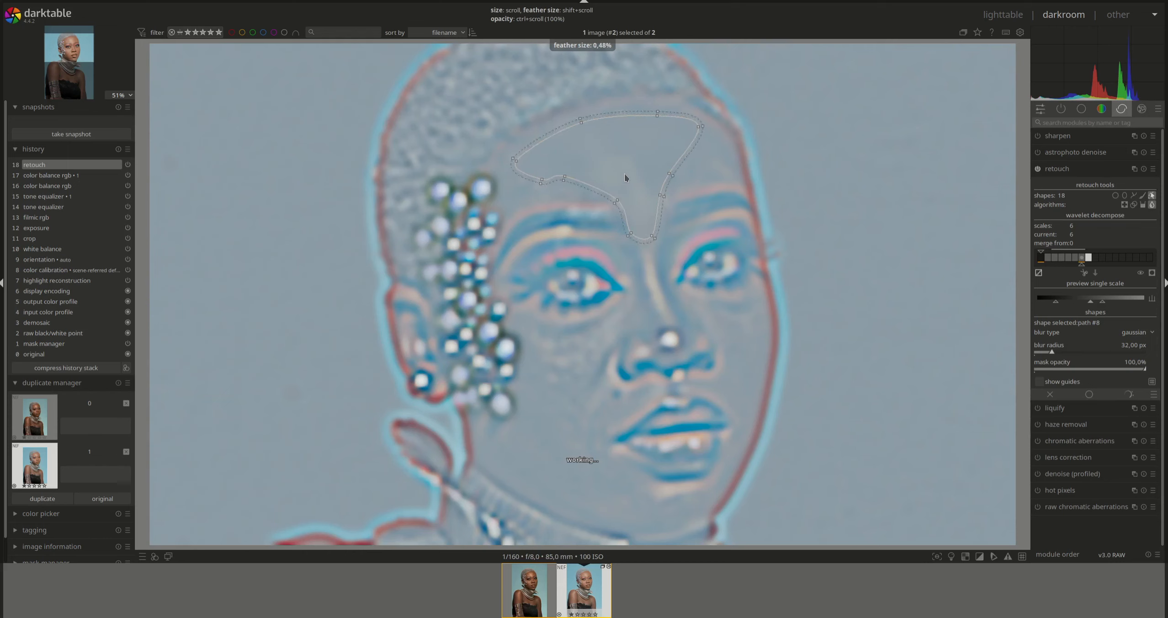
{"action": "scroll", "coordinate": [624, 174], "scroll_direction": "up", "scroll_amount": 8}
{"action": "scroll", "coordinate": [627, 175], "scroll_direction": "down", "scroll_amount": 5}
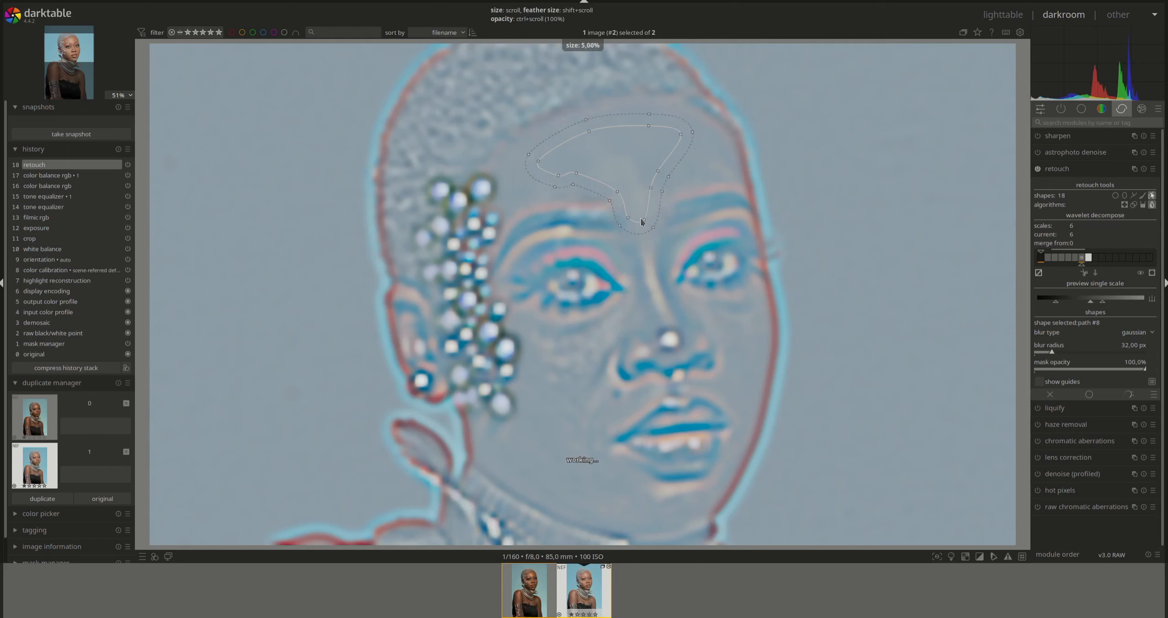
{"action": "left_click_drag", "start_coordinate": [634, 217], "coordinate": [626, 197]}
{"action": "scroll", "coordinate": [629, 154], "scroll_direction": "down", "scroll_amount": 2, "text": "shift"}
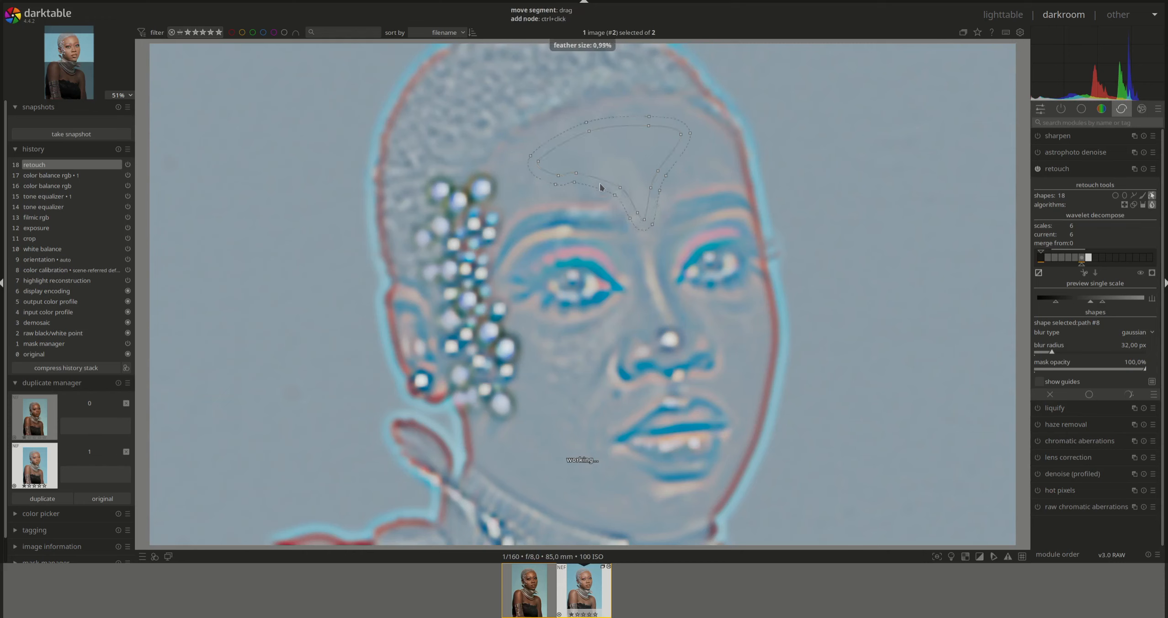
{"action": "left_click_drag", "start_coordinate": [601, 181], "coordinate": [600, 183]}
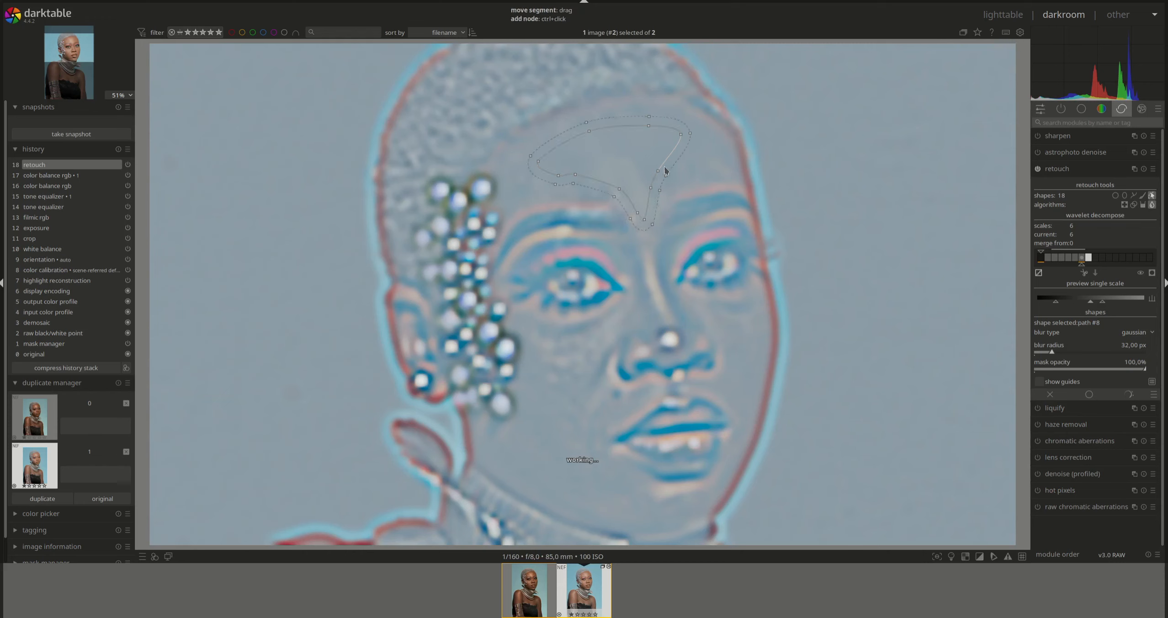
{"action": "left_click_drag", "start_coordinate": [669, 170], "coordinate": [678, 174]}
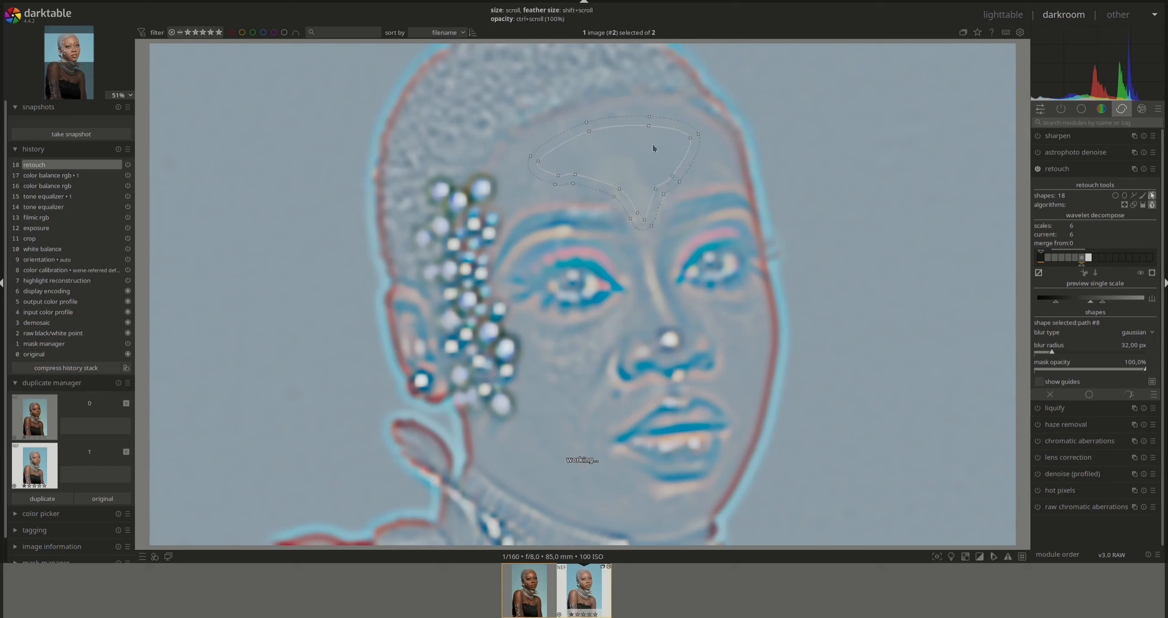
{"action": "left_click_drag", "start_coordinate": [641, 126], "coordinate": [639, 118]}
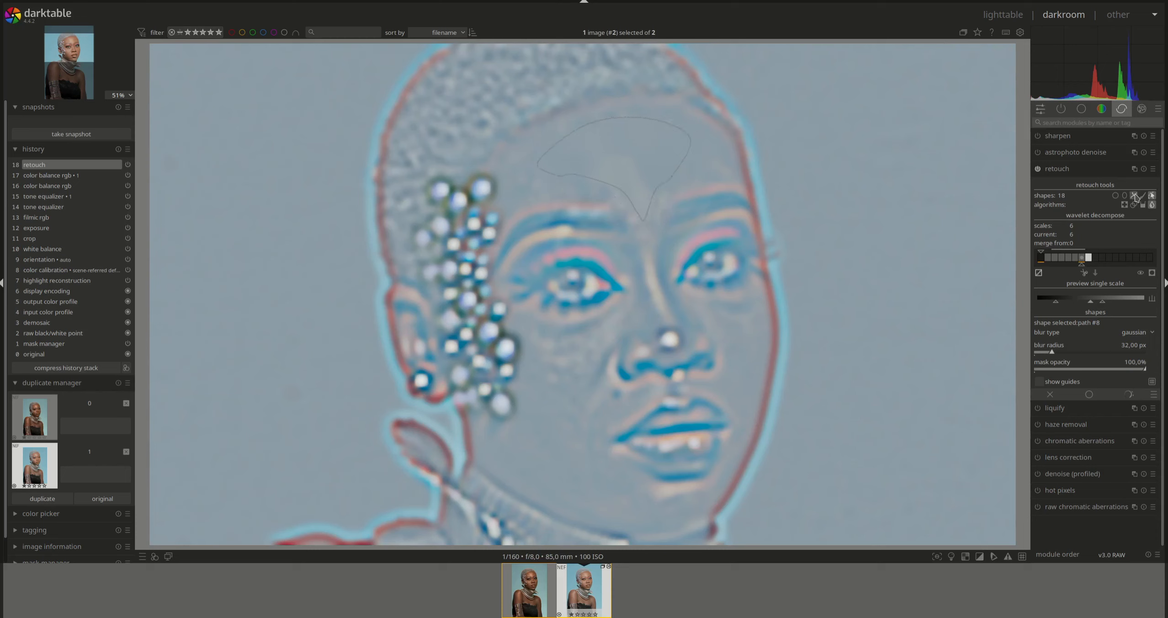
{"action": "left_click", "coordinate": [1133, 195]}
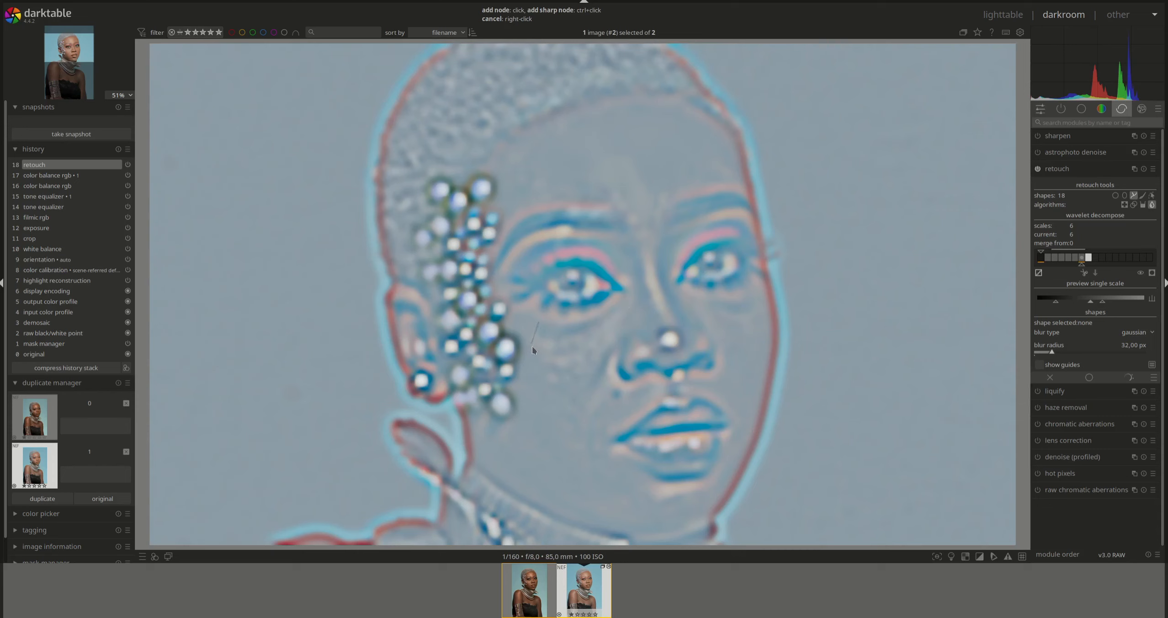
- Close a blur path over one cheek, then outline the right cheek, removing its bottom node
{"action": "left_click", "coordinate": [532, 377]}
{"action": "right_click", "coordinate": [575, 317]}
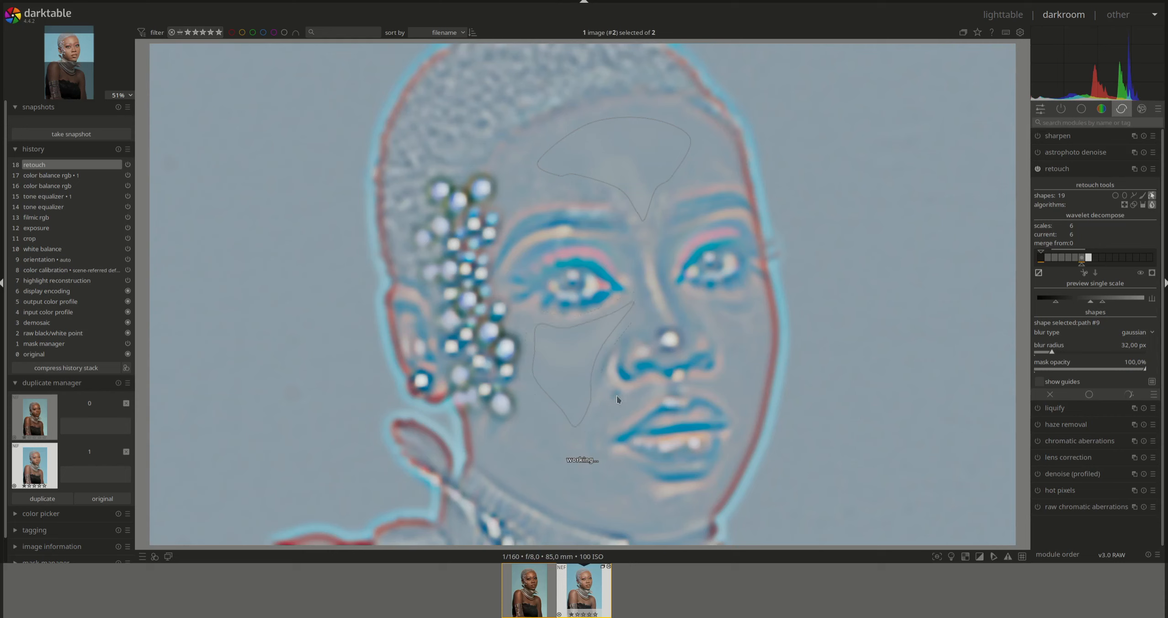
{"action": "left_click", "coordinate": [1133, 195]}
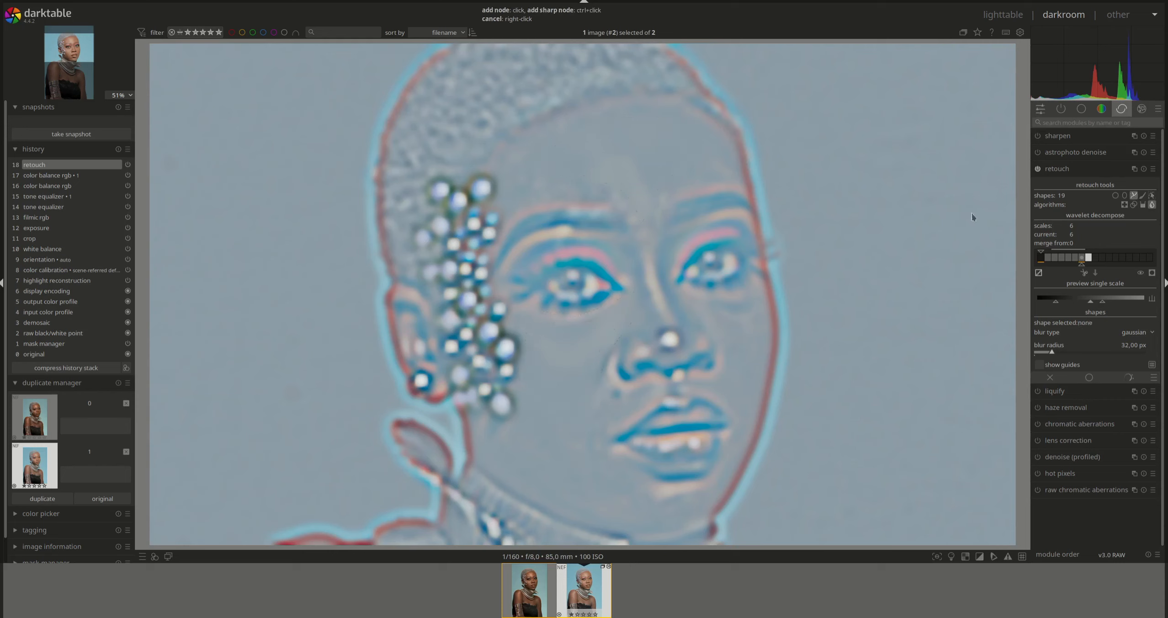
{"action": "left_click", "coordinate": [756, 305]}
{"action": "right_click", "coordinate": [719, 321]}
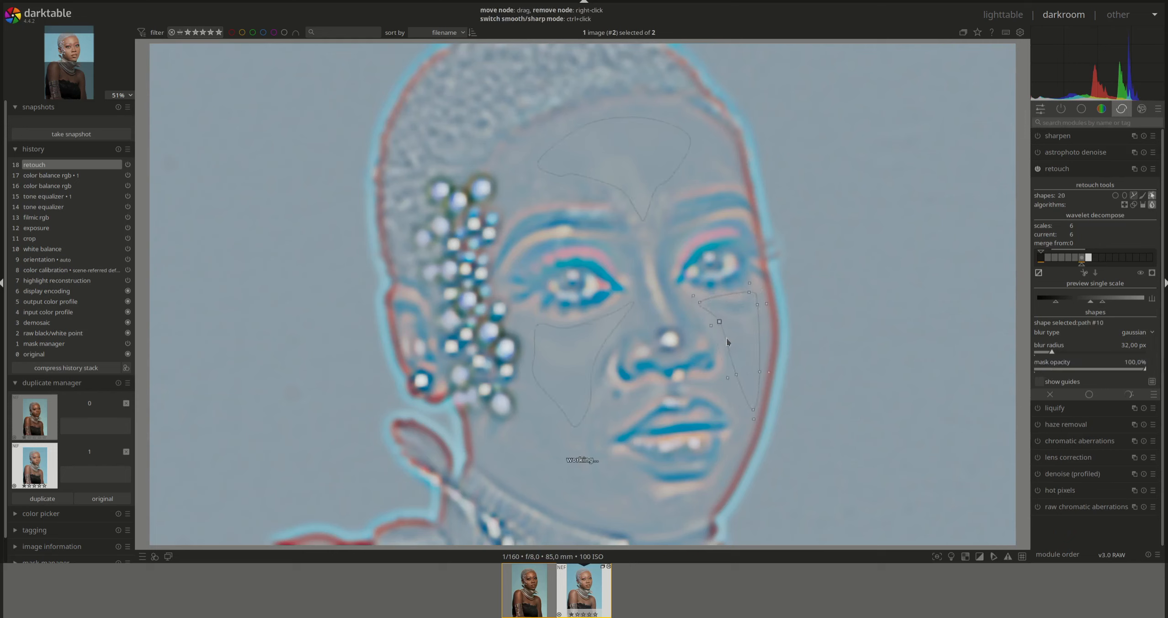
{"action": "right_click", "coordinate": [753, 411]}
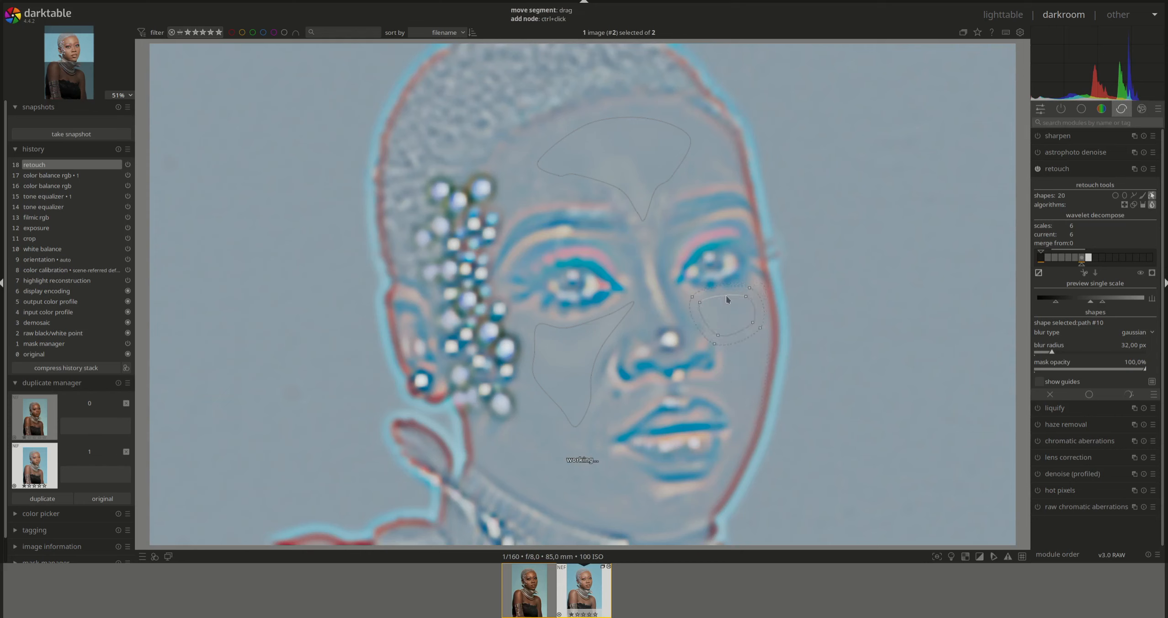
{"action": "left_click_drag", "start_coordinate": [727, 298], "coordinate": [731, 303]}
- Begin a freehand blur outline around the nostril
{"action": "left_click", "coordinate": [1134, 195]}
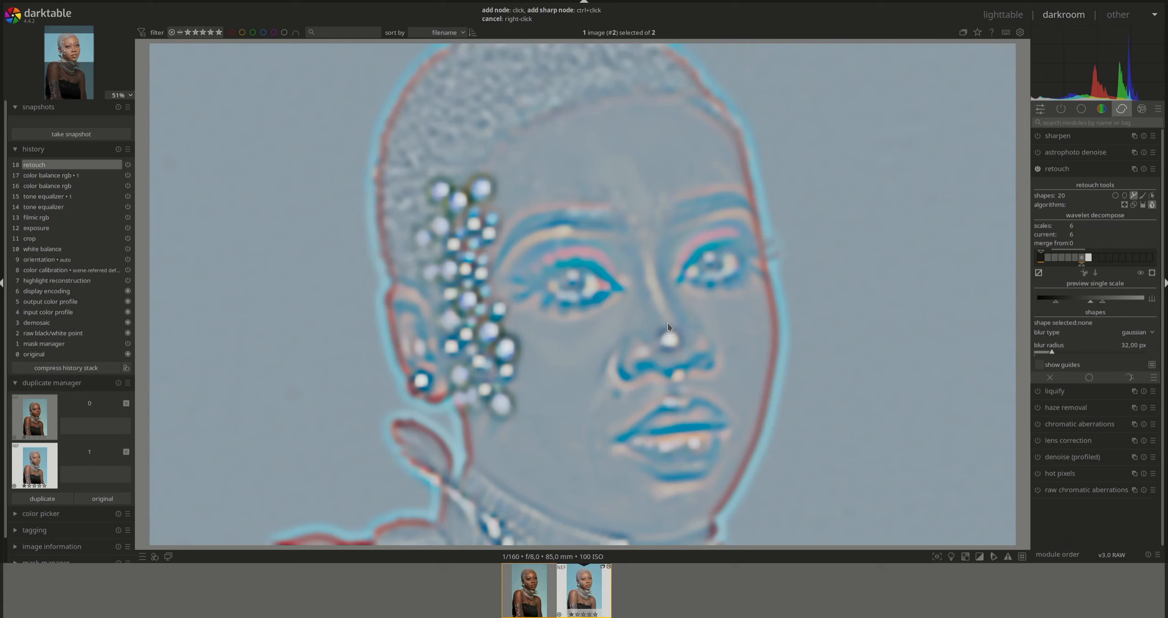
{"action": "left_click", "coordinate": [645, 333]}
{"action": "left_click", "coordinate": [631, 345]}
- Close the nose blur path and tighten its feather
{"action": "right_click", "coordinate": [685, 334]}
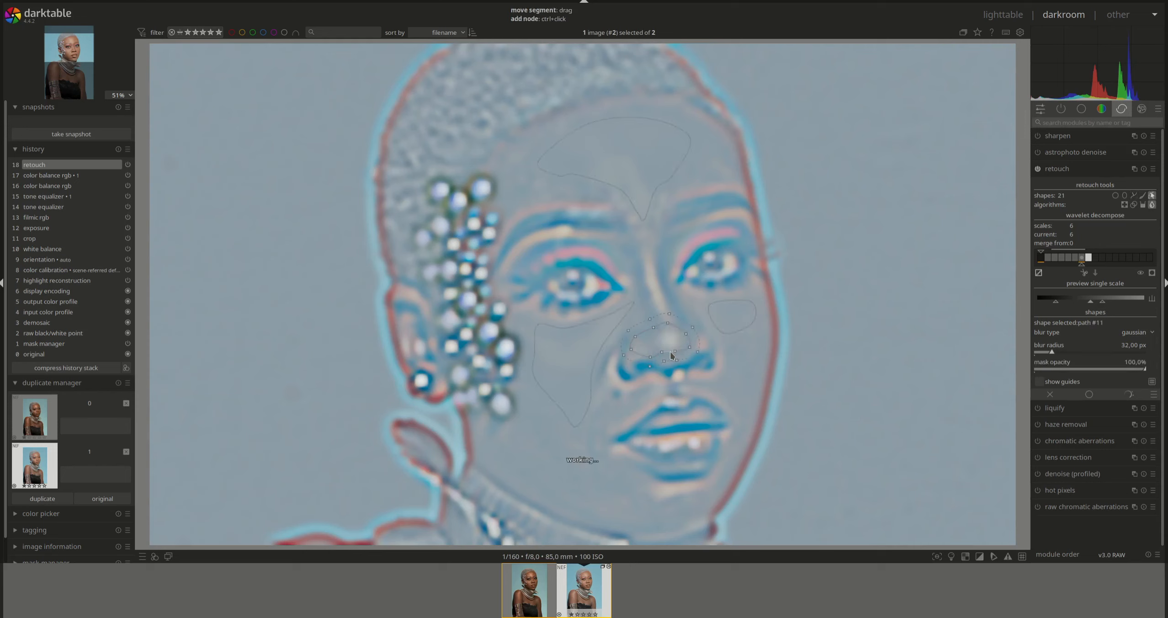
{"action": "scroll", "coordinate": [664, 342], "scroll_direction": "down", "scroll_amount": 3, "text": "shift"}
{"action": "scroll", "coordinate": [663, 344], "scroll_direction": "down", "scroll_amount": 2, "text": "shift"}
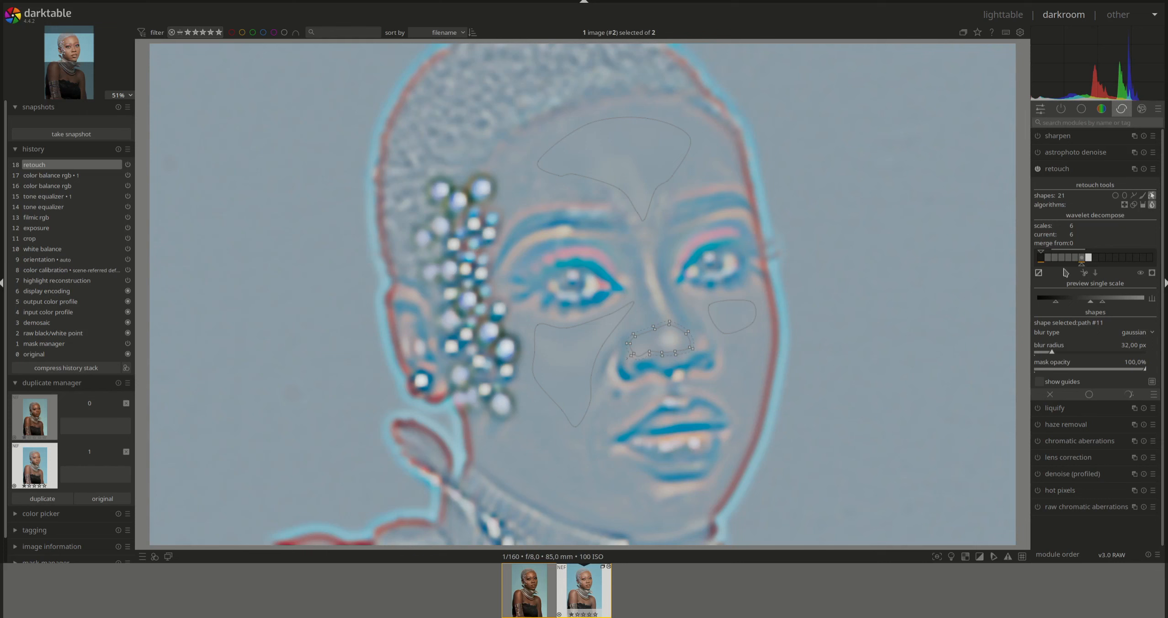
- Toggle the wavelet scale preview and switch the retouch to wavelet scale 5
{"action": "left_click", "coordinate": [1038, 274]}
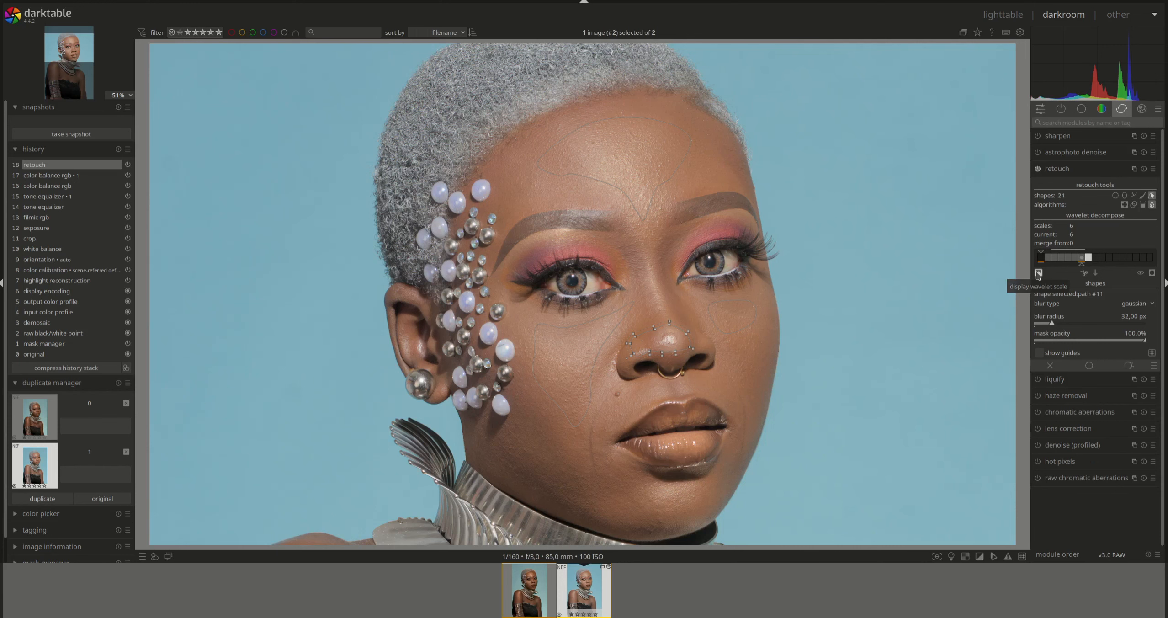
{"action": "left_click", "coordinate": [1038, 273]}
{"action": "left_click", "coordinate": [1074, 258]}
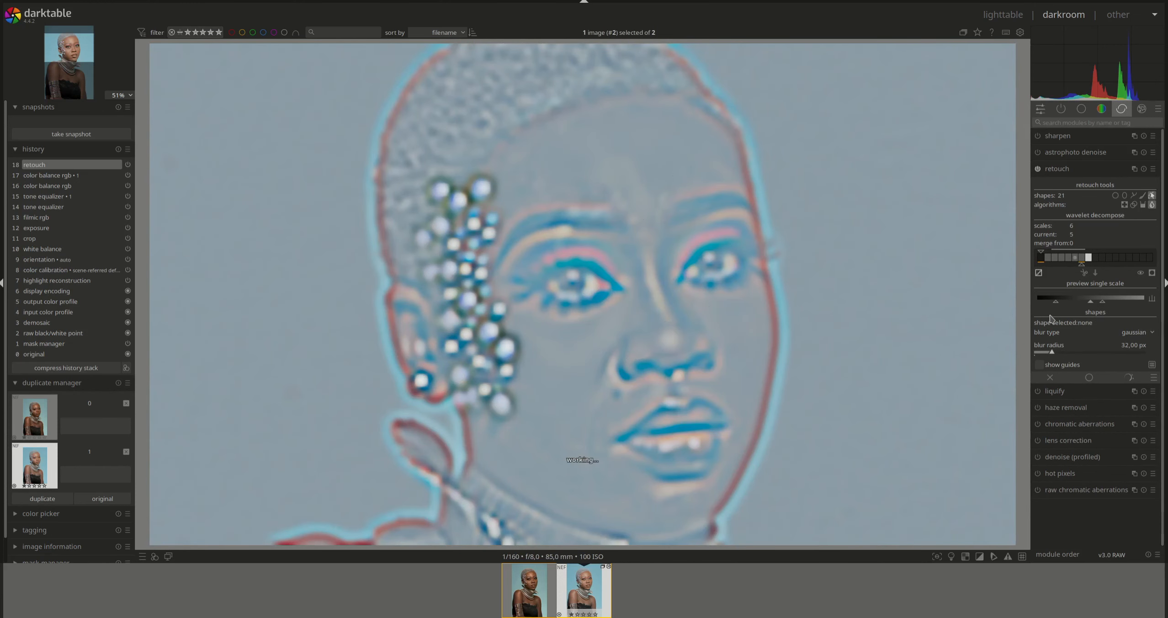
- Set the retouch blur radius to 16 px
{"action": "right_click", "coordinate": [1137, 350]}
{"action": "type", "text": "16"}
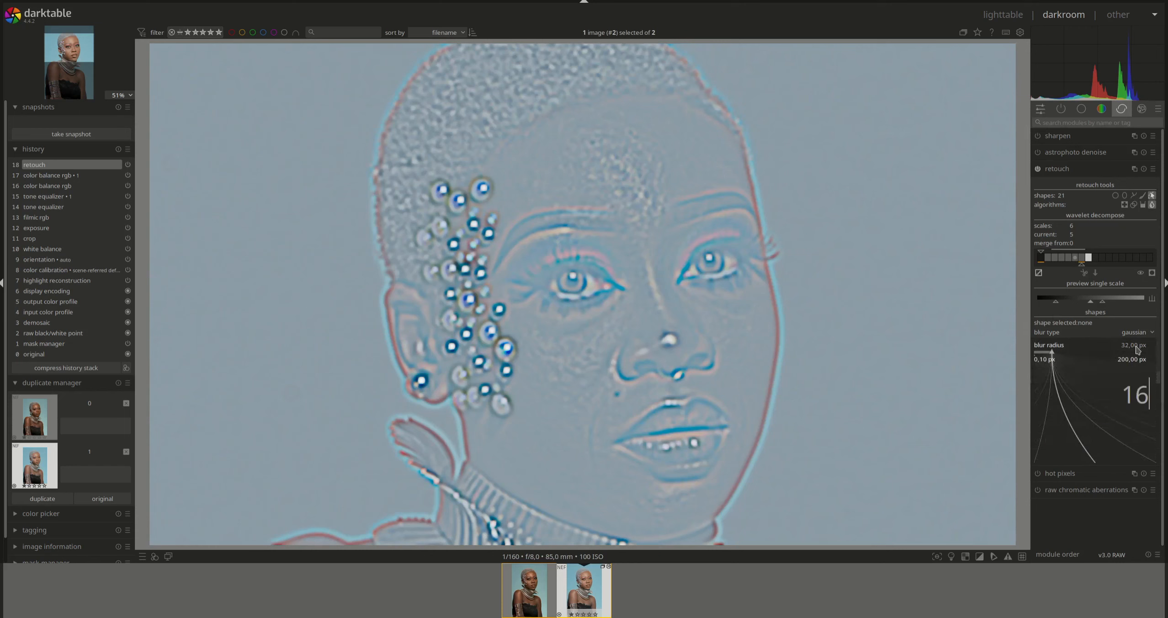
{"action": "key", "text": "Return"}
- Draw a forehead blur path, reshape its edges, set it to 85% opacity, then start a left-cheek outline
{"action": "left_click", "coordinate": [1133, 195]}
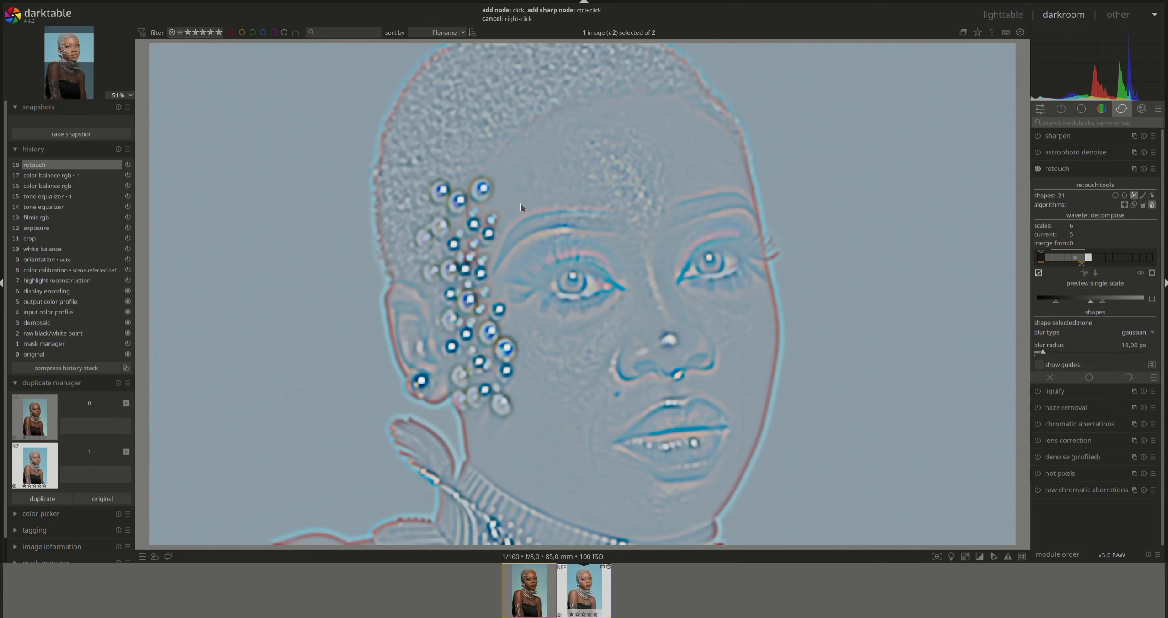
{"action": "left_click", "coordinate": [604, 200]}
{"action": "right_click", "coordinate": [542, 142]}
{"action": "left_click_drag", "start_coordinate": [622, 215], "coordinate": [624, 210]}
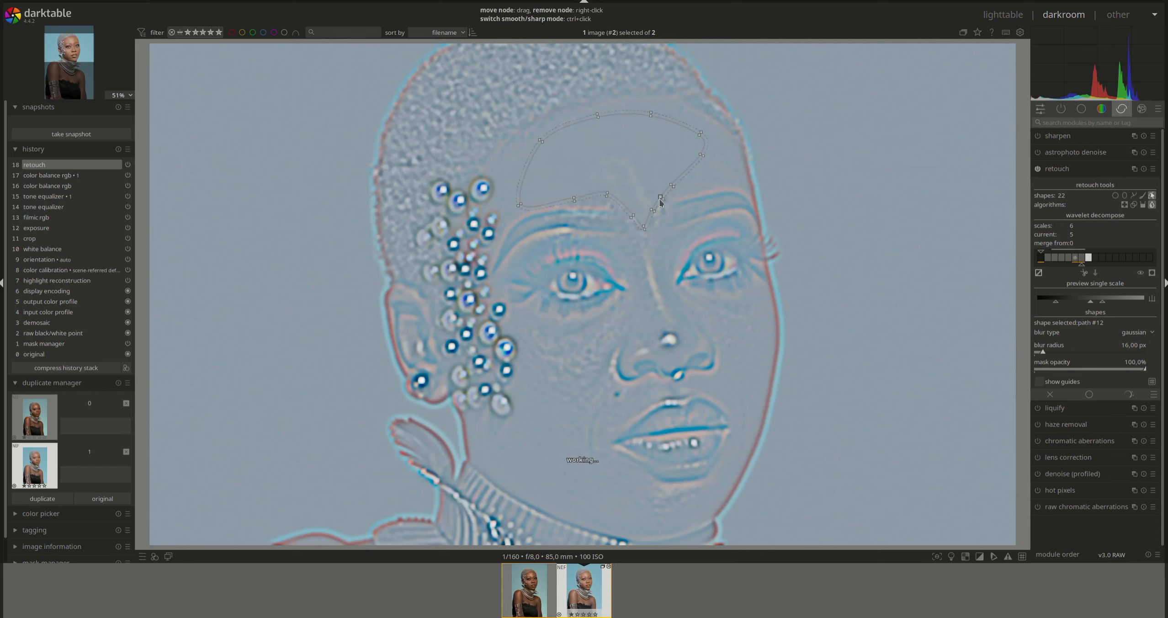
{"action": "left_click_drag", "start_coordinate": [655, 204], "coordinate": [652, 200]}
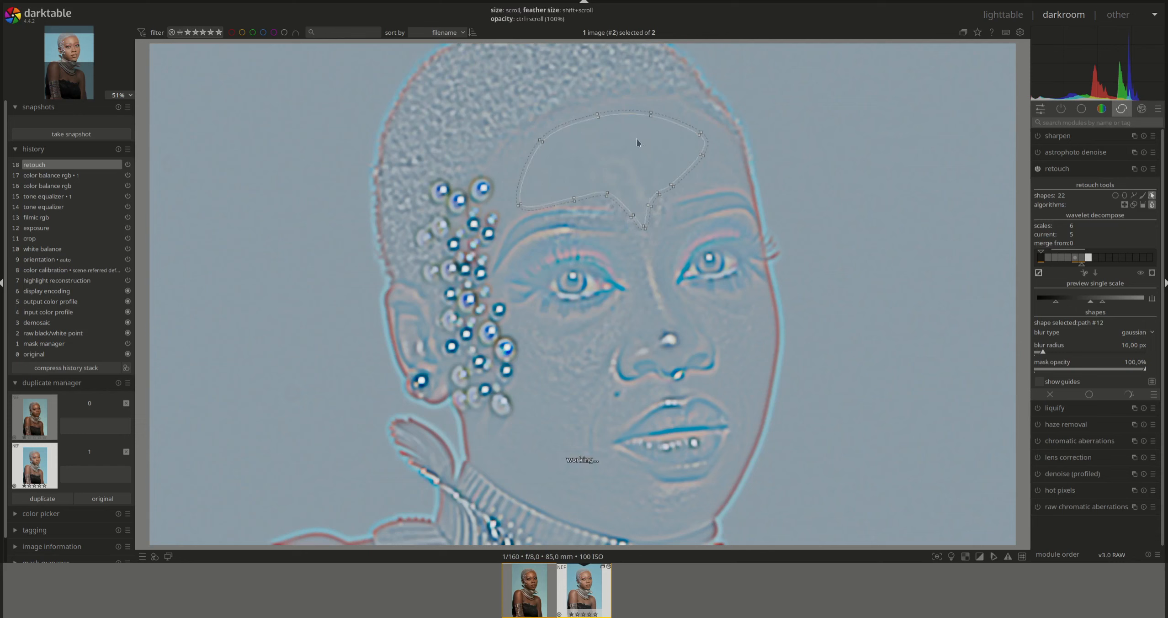
{"action": "scroll", "coordinate": [630, 151], "scroll_direction": "down", "scroll_amount": 1, "text": "ctrl"}
{"action": "scroll", "coordinate": [629, 147], "scroll_direction": "down", "scroll_amount": 2, "text": "ctrl"}
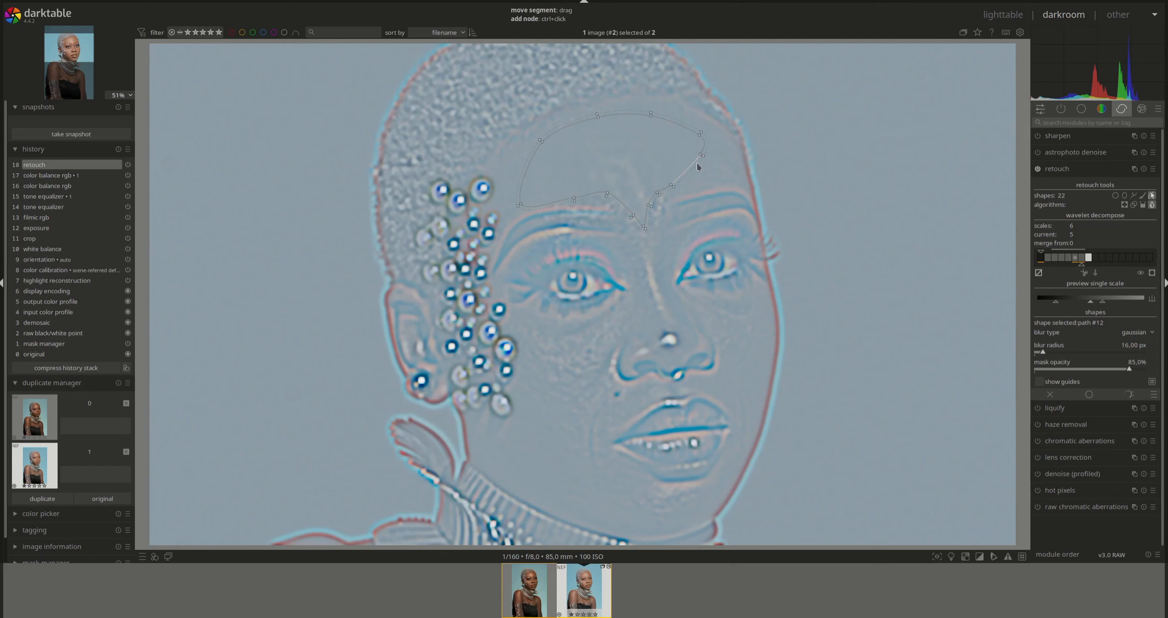
{"action": "left_click_drag", "start_coordinate": [690, 164], "coordinate": [700, 168]}
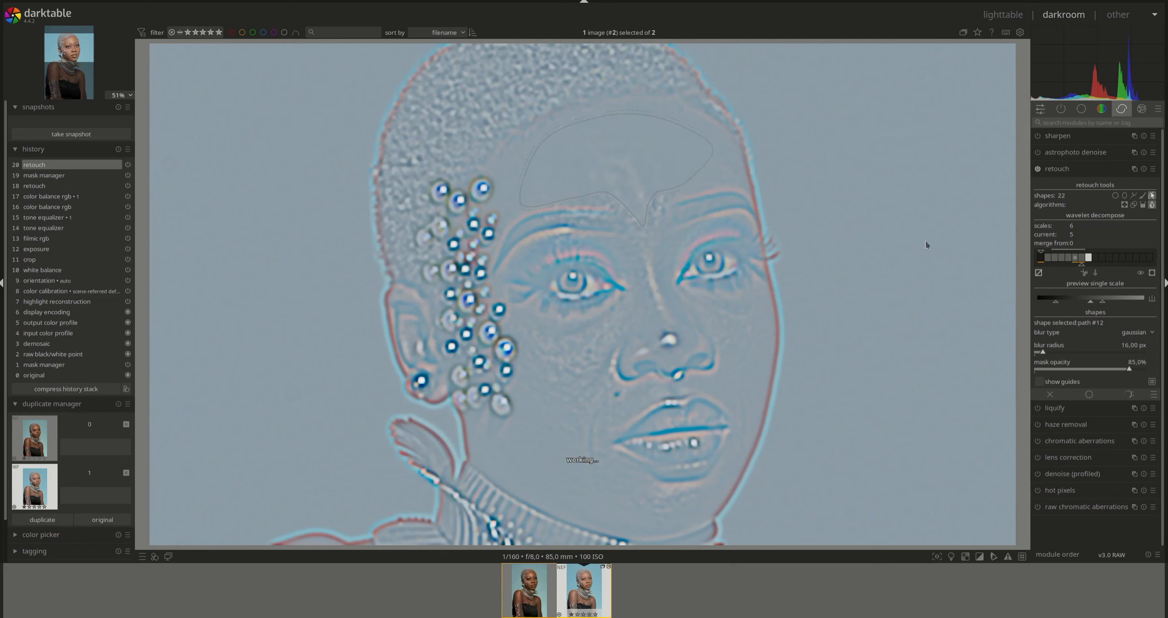
{"action": "left_click", "coordinate": [1133, 195]}
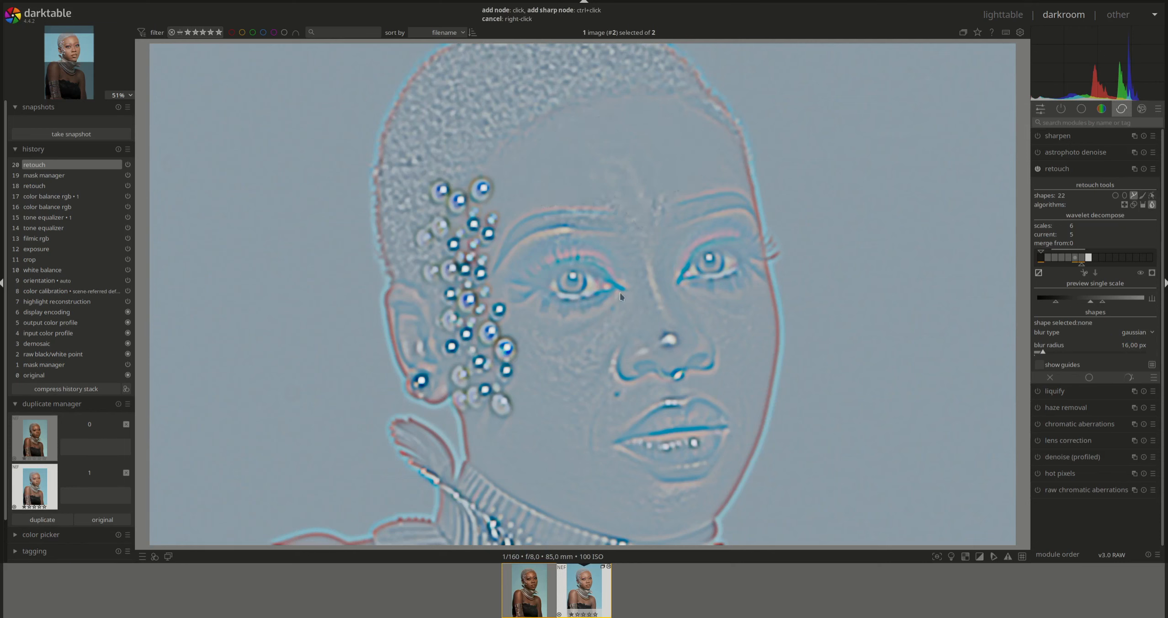
{"action": "left_click", "coordinate": [524, 371]}
- Close the left-cheek path and lower its opacity to 85%
{"action": "right_click", "coordinate": [547, 318]}
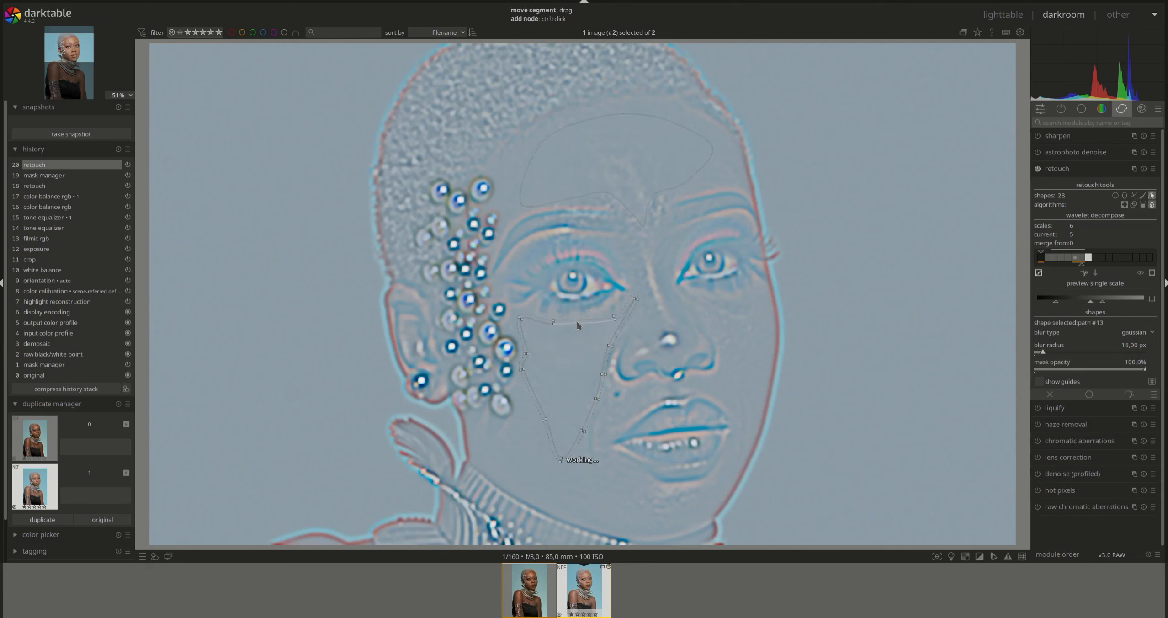
{"action": "scroll", "coordinate": [586, 361], "scroll_direction": "down", "scroll_amount": 2}
{"action": "scroll", "coordinate": [586, 363], "scroll_direction": "down", "scroll_amount": 1}
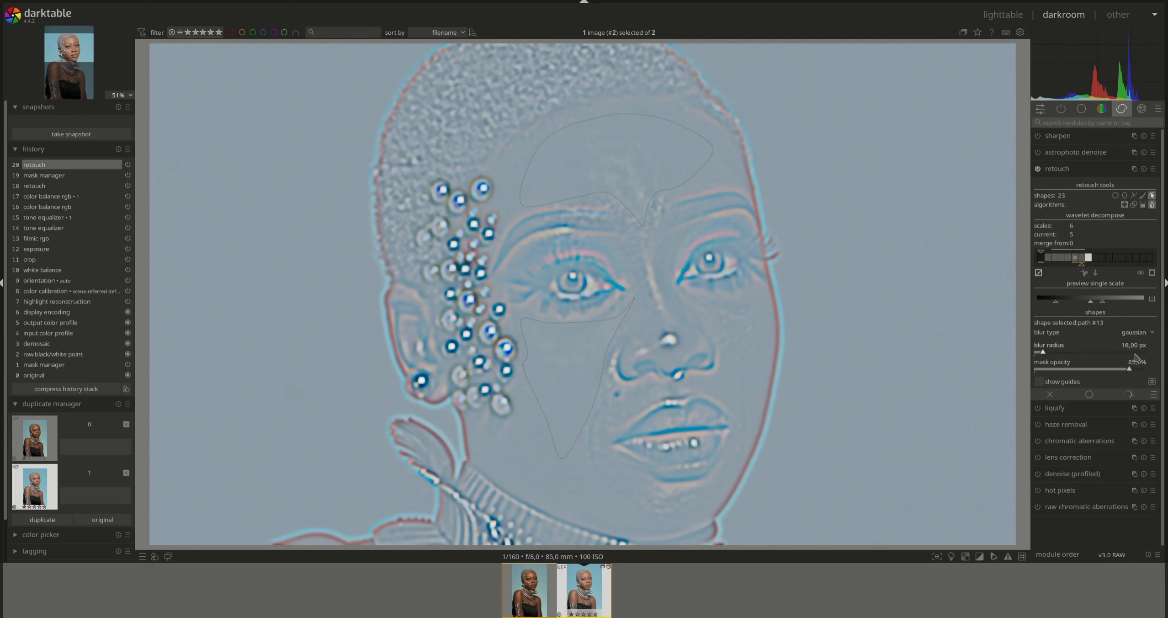
- Draw a right-cheek blur path, reshape its lower and right edges, and set it to 85% opacity
{"action": "left_click", "coordinate": [1135, 197]}
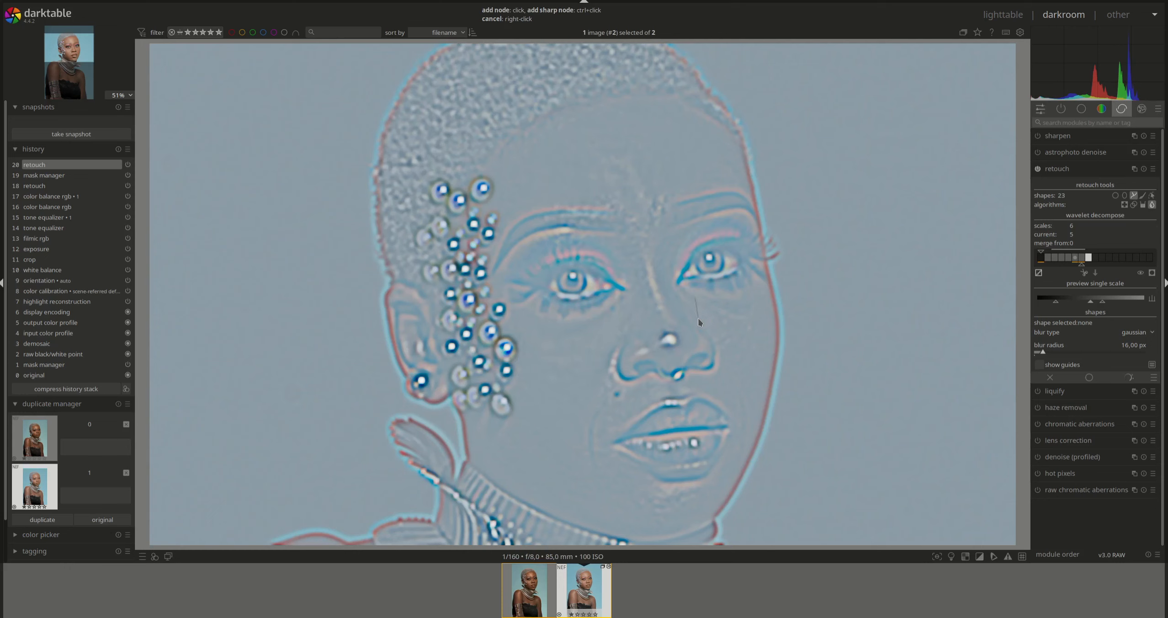
{"action": "left_click", "coordinate": [716, 334]}
{"action": "right_click", "coordinate": [738, 303]}
{"action": "left_click_drag", "start_coordinate": [731, 396], "coordinate": [740, 379]}
{"action": "left_click_drag", "start_coordinate": [767, 294], "coordinate": [767, 298]}
{"action": "scroll", "coordinate": [751, 318], "scroll_direction": "down", "scroll_amount": 2, "text": "ctrl"}
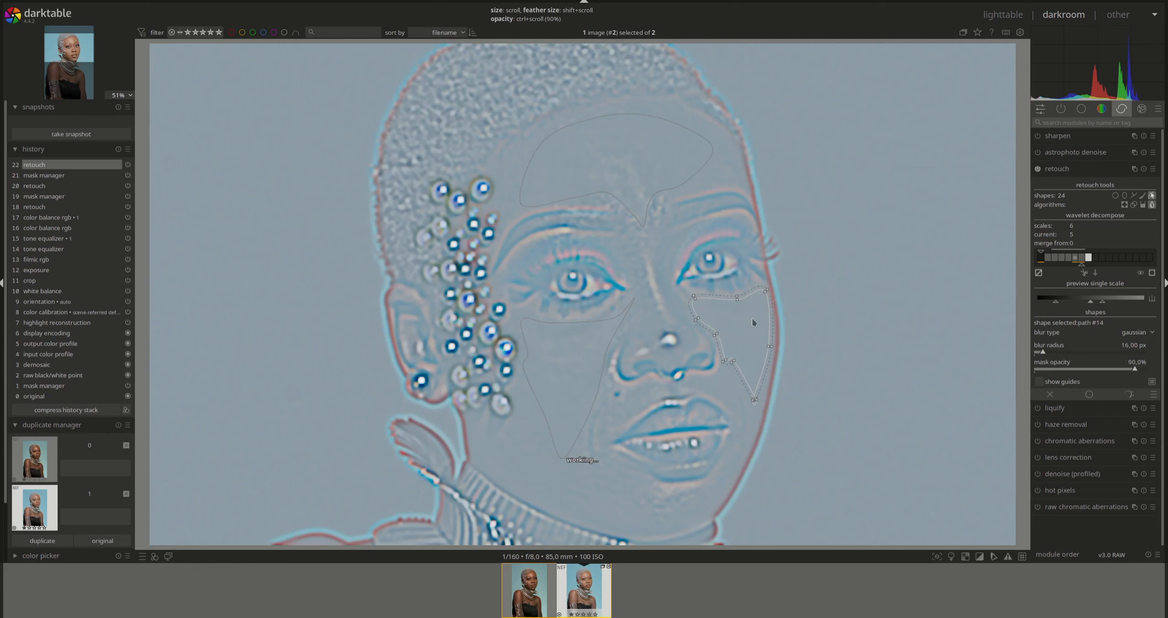
{"action": "scroll", "coordinate": [755, 323], "scroll_direction": "down", "scroll_amount": 1, "text": "ctrl"}
- Outline a new blur path along the nose bridge
{"action": "left_click", "coordinate": [1133, 195]}
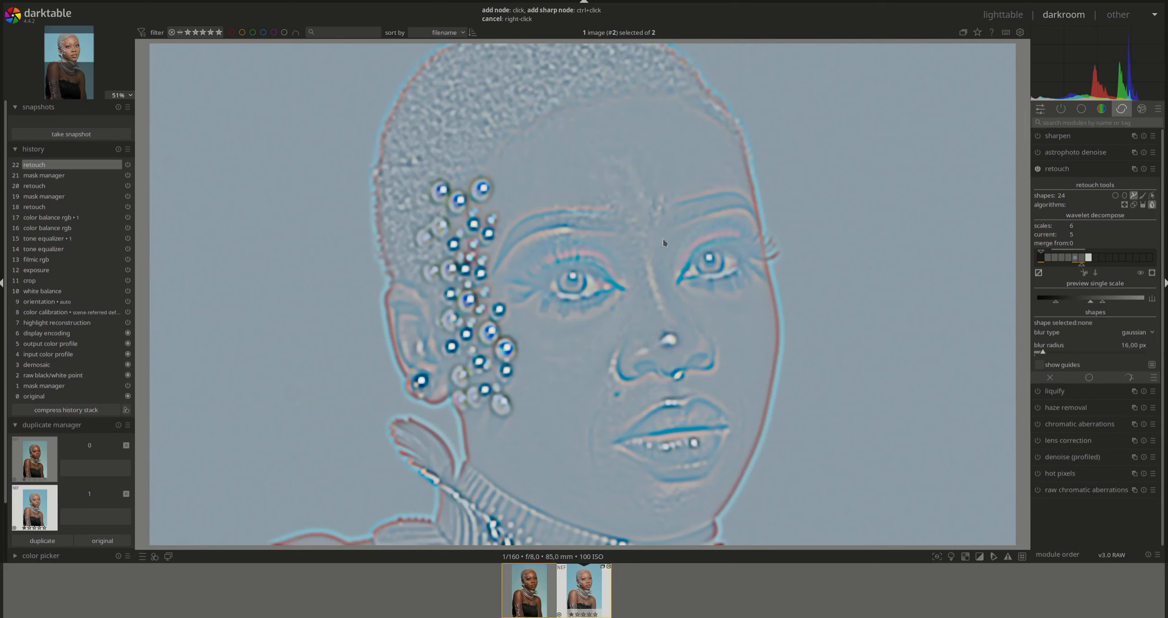
{"action": "left_click", "coordinate": [658, 276]}
{"action": "right_click", "coordinate": [654, 220]}
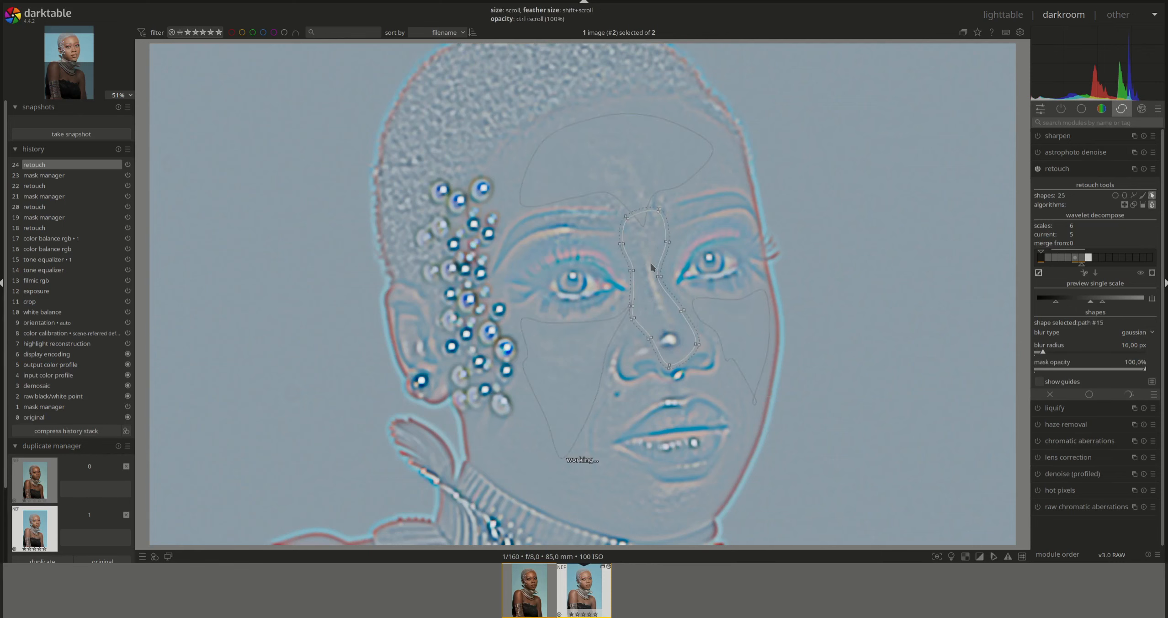
- Refine the nose-bridge path's points and lower its opacity
{"action": "left_click_drag", "start_coordinate": [645, 212], "coordinate": [643, 229]}
{"action": "scroll", "coordinate": [651, 279], "scroll_direction": "down", "scroll_amount": 1, "text": "ctrl"}
{"action": "scroll", "coordinate": [649, 287], "scroll_direction": "down", "scroll_amount": 2, "text": "ctrl"}
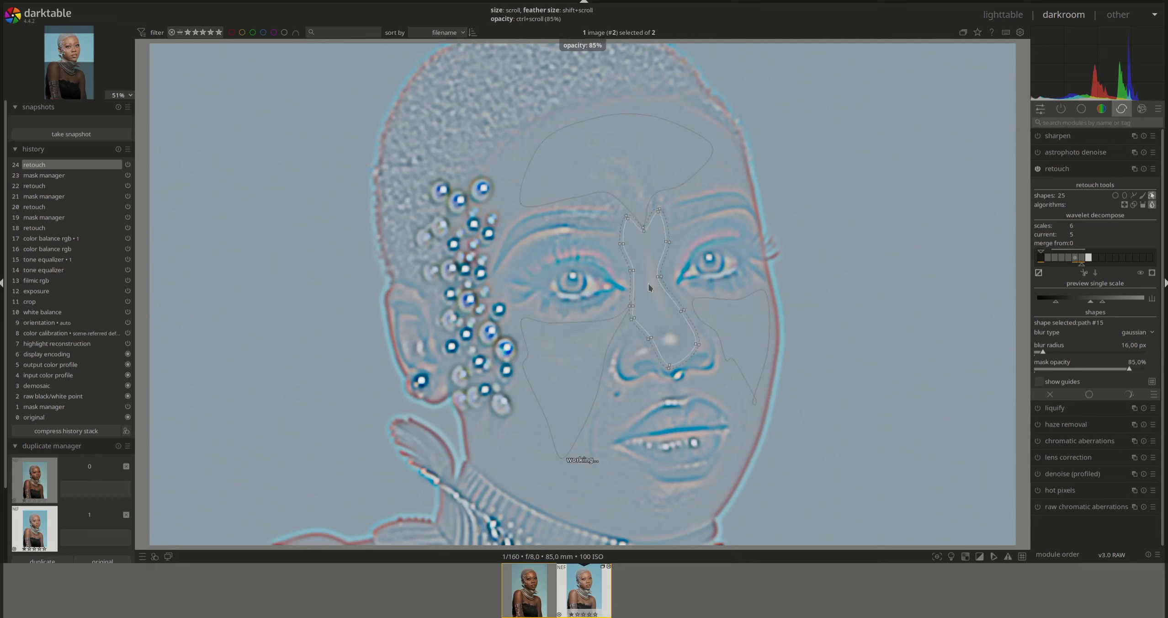
{"action": "scroll", "coordinate": [647, 295], "scroll_direction": "down", "scroll_amount": 1, "text": "ctrl"}
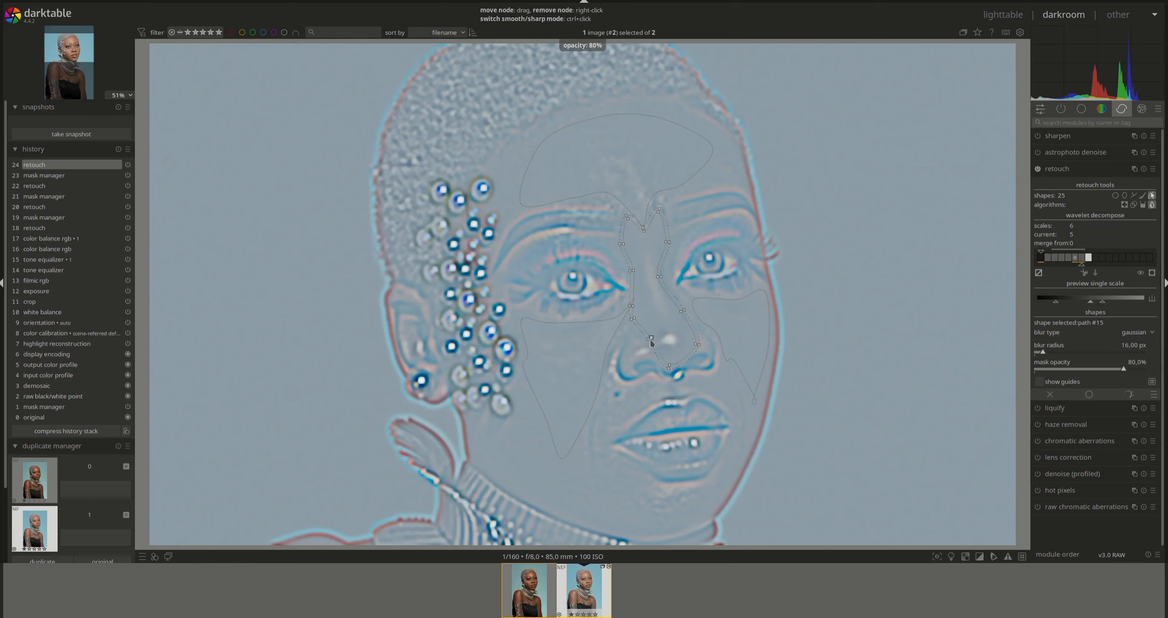
{"action": "left_click_drag", "start_coordinate": [627, 353], "coordinate": [657, 354]}
{"action": "left_click", "coordinate": [646, 362], "text": "ctrl"}
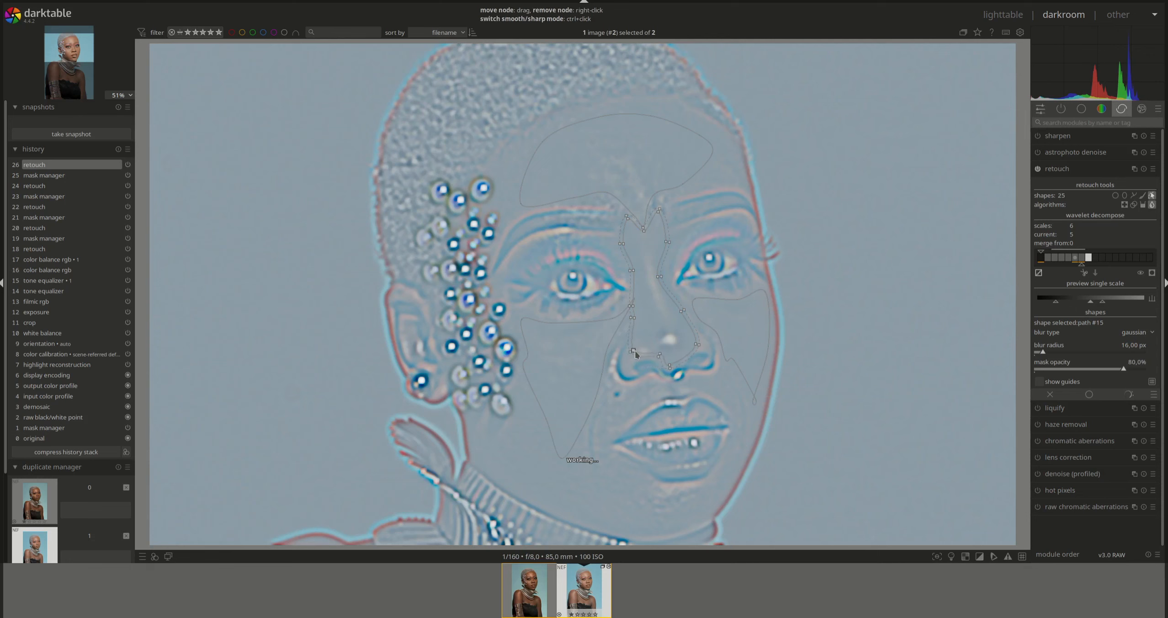
{"action": "left_click_drag", "start_coordinate": [636, 352], "coordinate": [632, 353]}
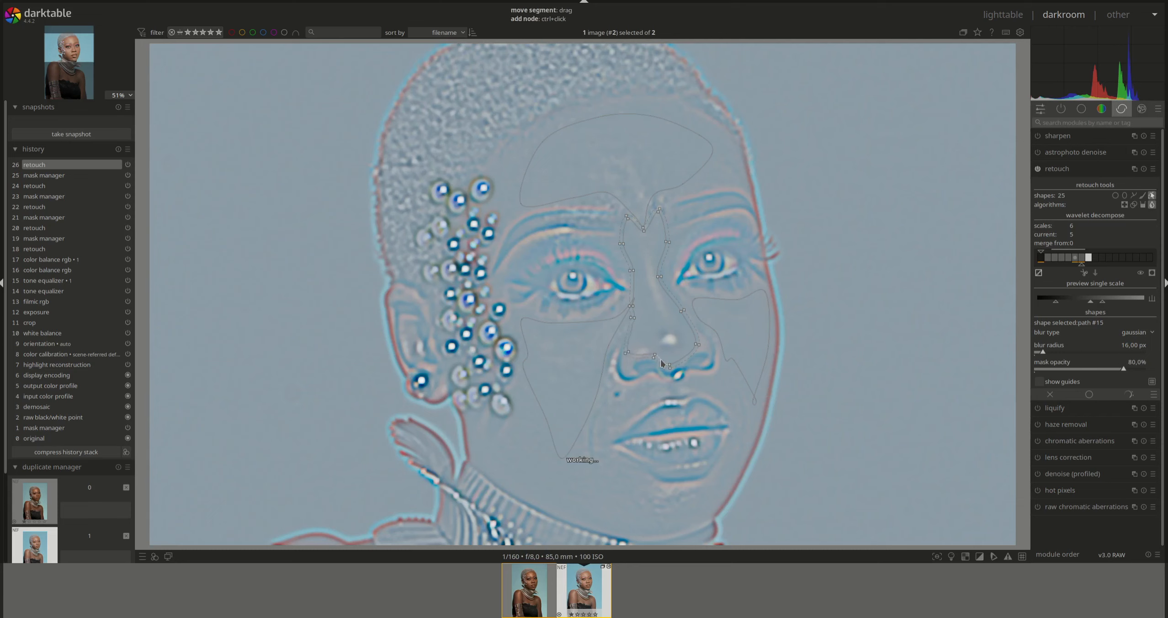
- Draw a chin blur path at 85% opacity, then turn off the wavelet scale display
{"action": "left_click", "coordinate": [1133, 195]}
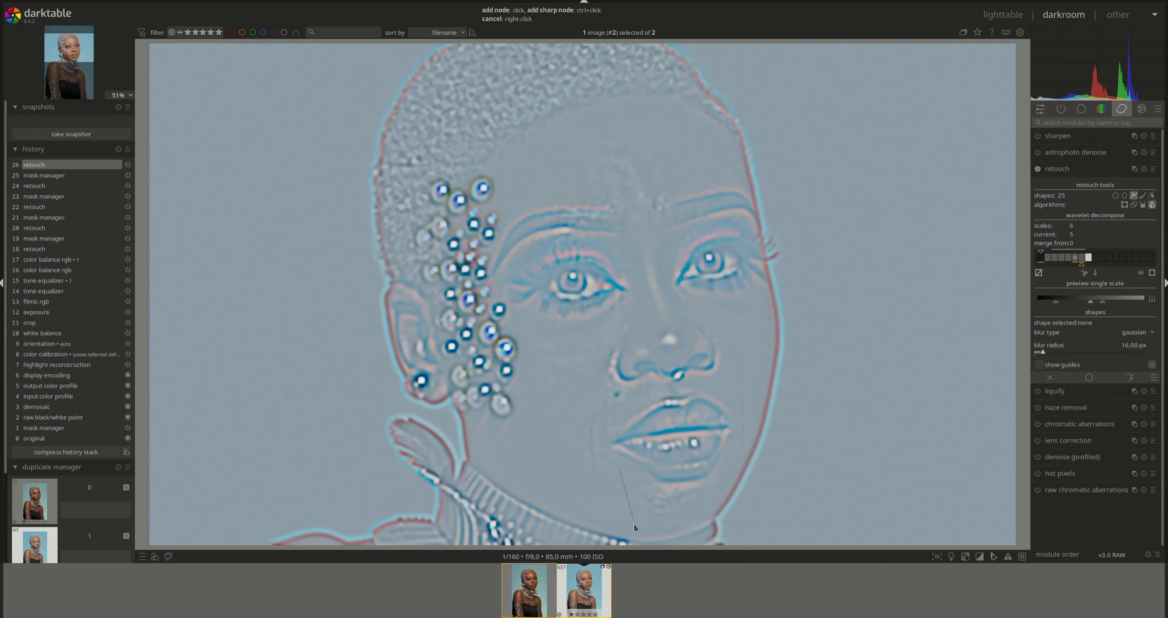
{"action": "left_click", "coordinate": [656, 530]}
{"action": "left_click", "coordinate": [641, 478]}
{"action": "right_click", "coordinate": [640, 478]}
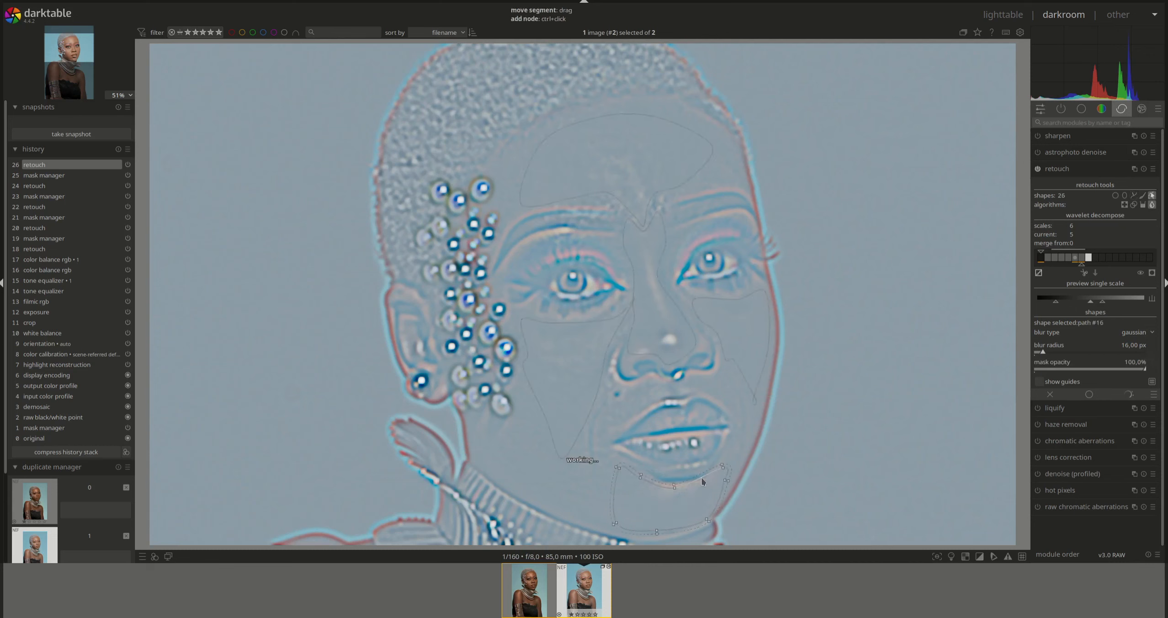
{"action": "left_click_drag", "start_coordinate": [702, 484], "coordinate": [709, 507]}
{"action": "scroll", "coordinate": [666, 505], "scroll_direction": "down", "scroll_amount": 3, "text": "ctrl"}
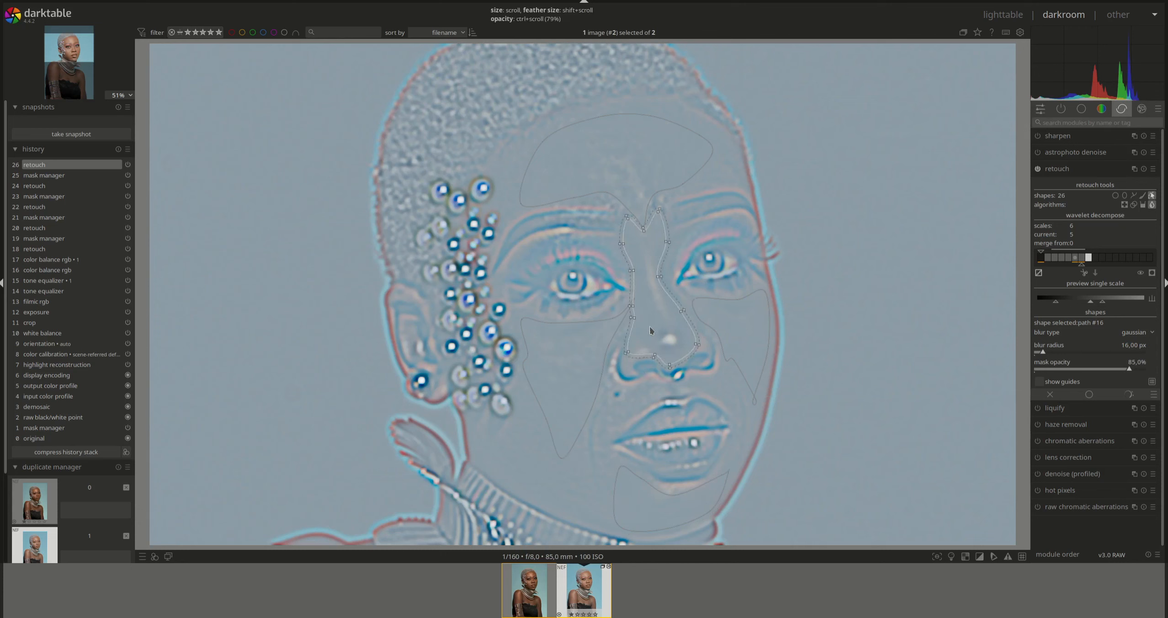
{"action": "scroll", "coordinate": [650, 326], "scroll_direction": "up", "scroll_amount": 2, "text": "ctrl"}
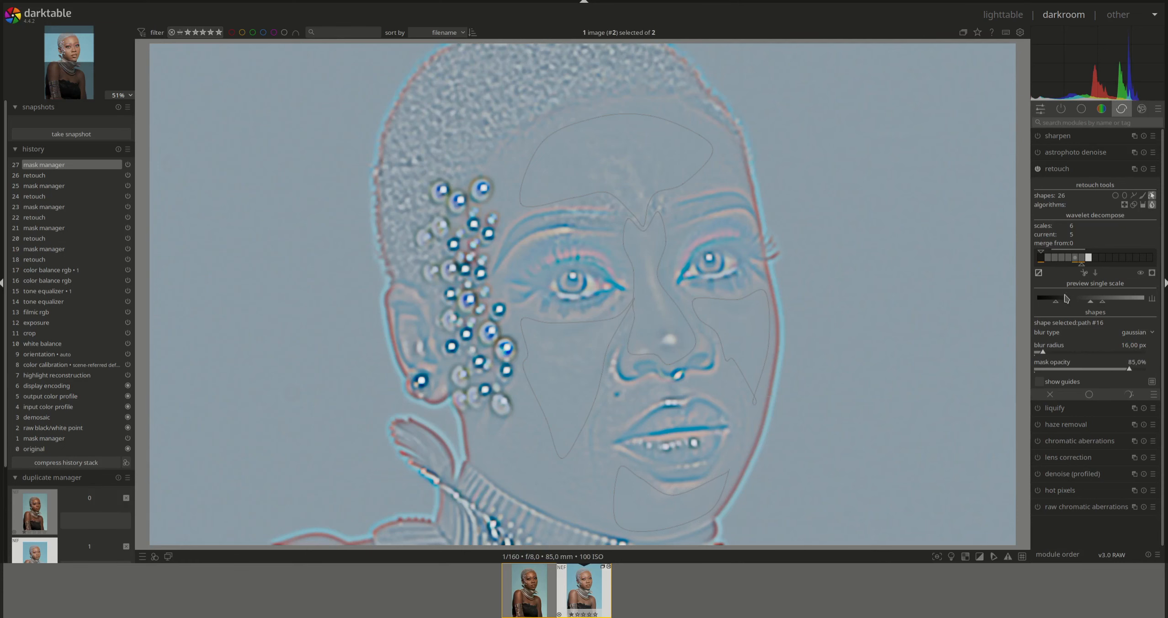
{"action": "left_click", "coordinate": [1038, 272]}
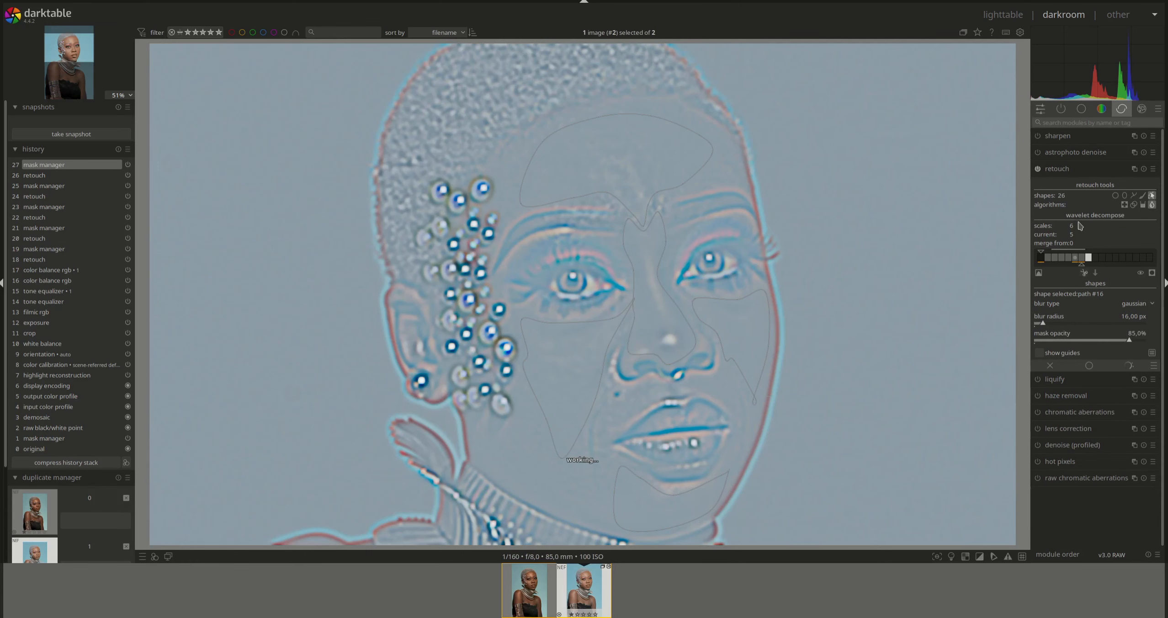
- Disable the retouch module to compare the zoomed face without it, then re-expand its settings
{"action": "left_click", "coordinate": [1057, 170]}
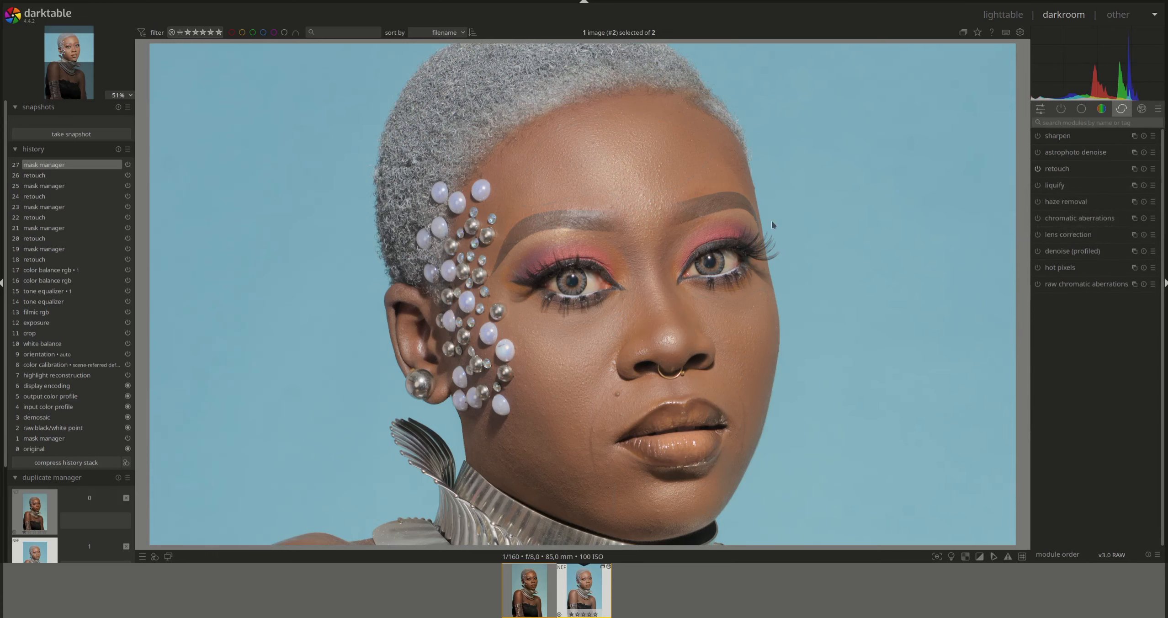
{"action": "scroll", "coordinate": [753, 221], "scroll_direction": "down", "scroll_amount": 3}
{"action": "scroll", "coordinate": [754, 224], "scroll_direction": "down", "scroll_amount": 1}
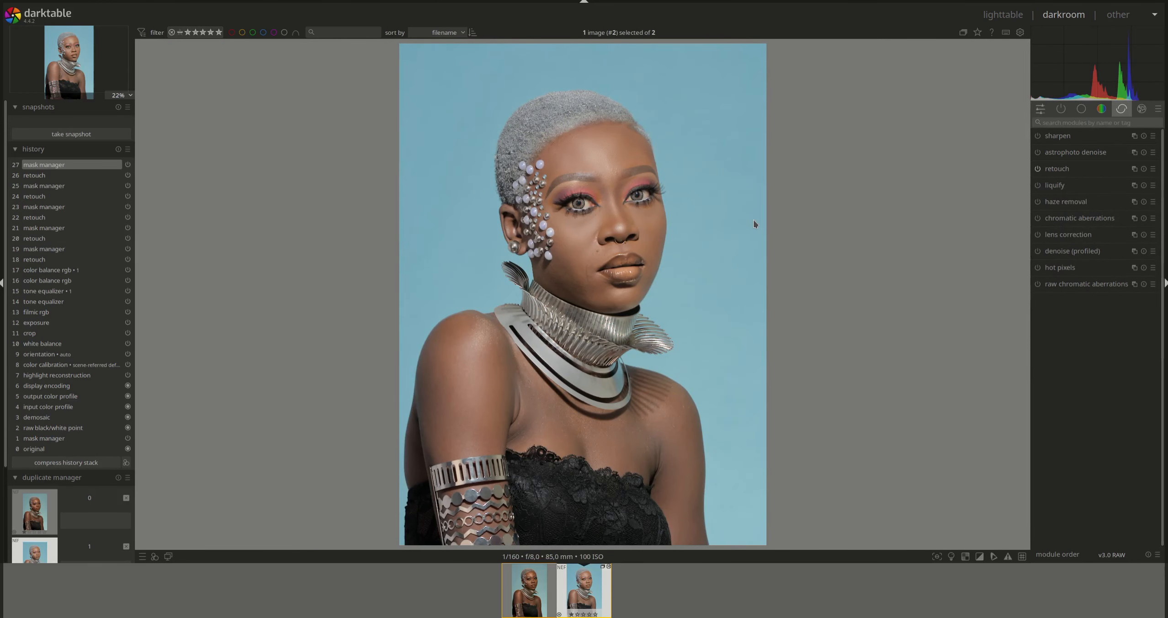
{"action": "scroll", "coordinate": [754, 224], "scroll_direction": "down", "scroll_amount": 1}
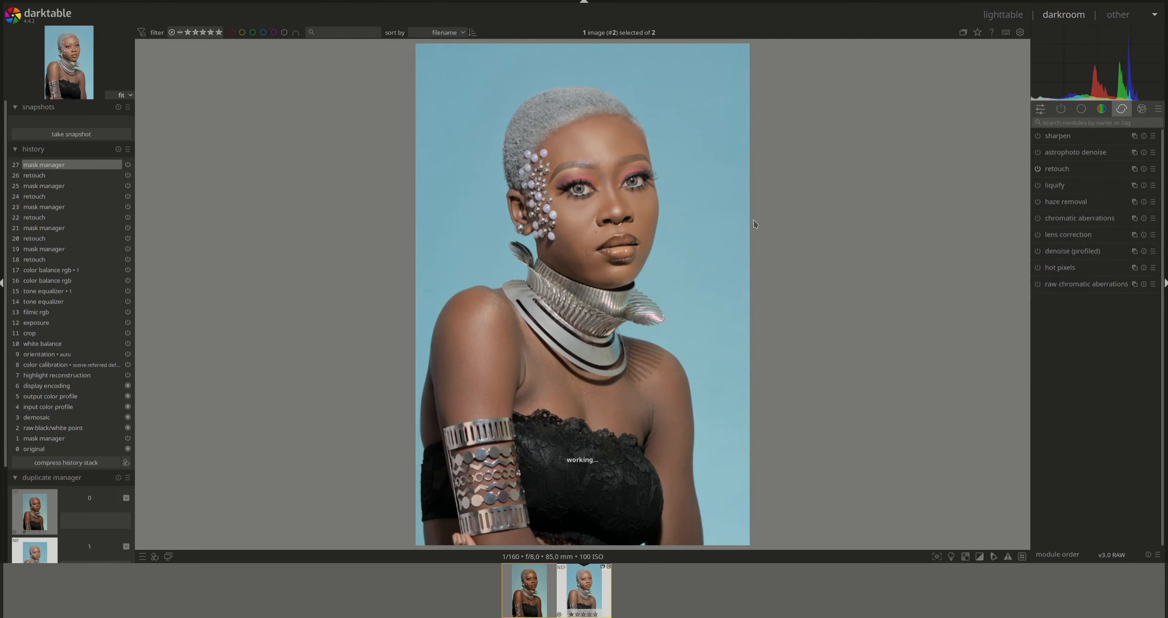
{"action": "left_click", "coordinate": [1037, 169]}
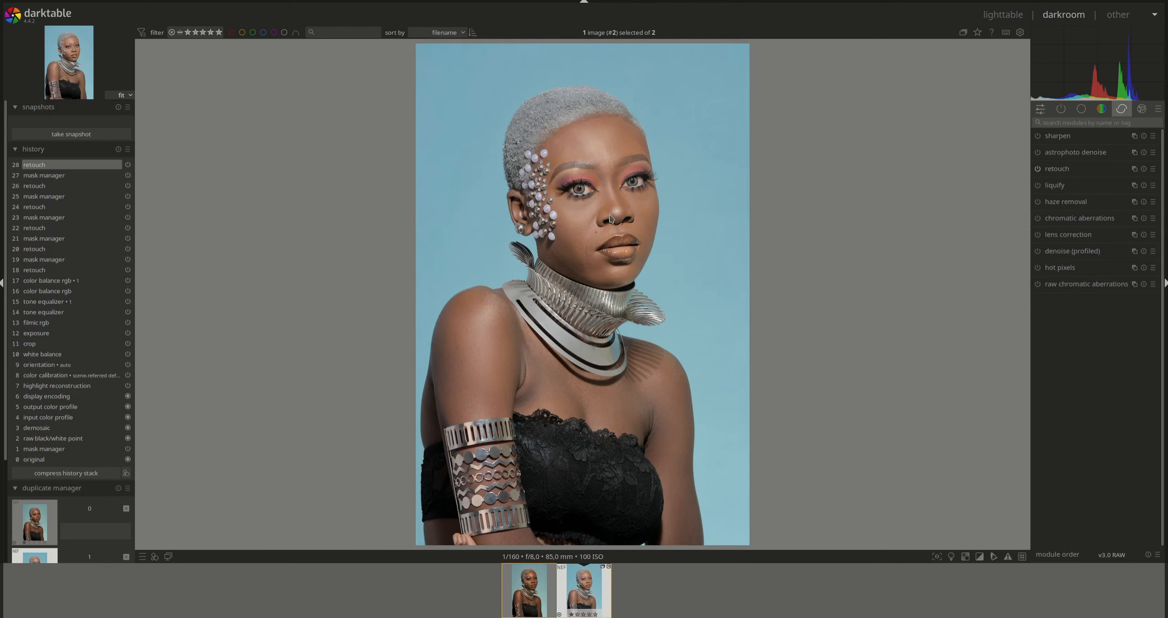
{"action": "scroll", "coordinate": [616, 213], "scroll_direction": "up", "scroll_amount": 4}
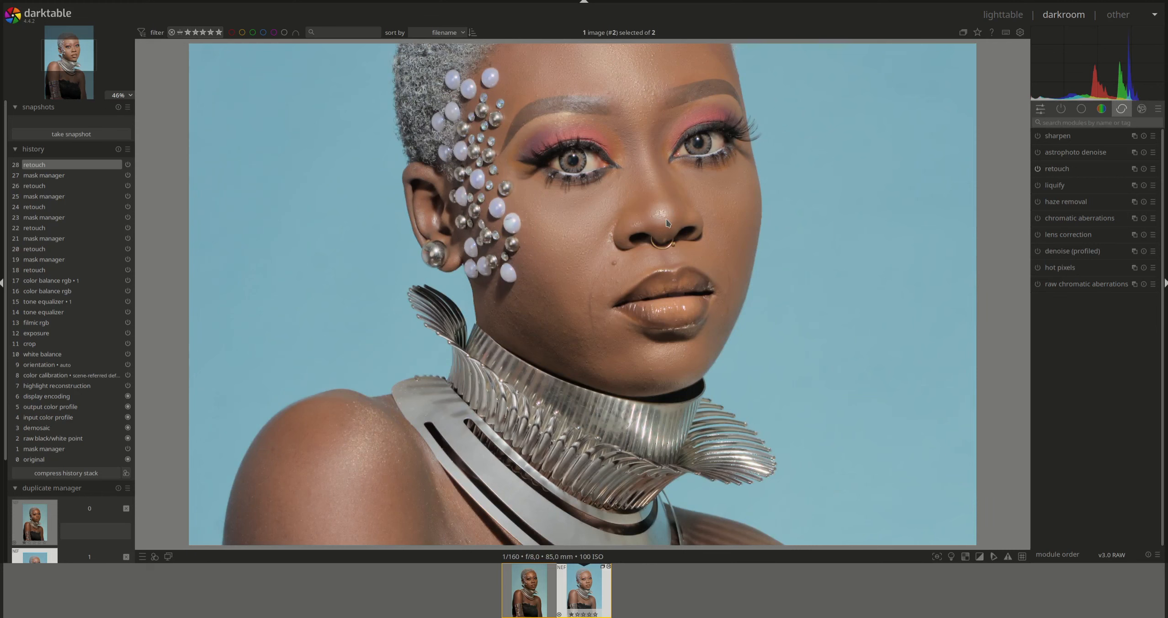
{"action": "scroll", "coordinate": [666, 219], "scroll_direction": "up", "scroll_amount": 1}
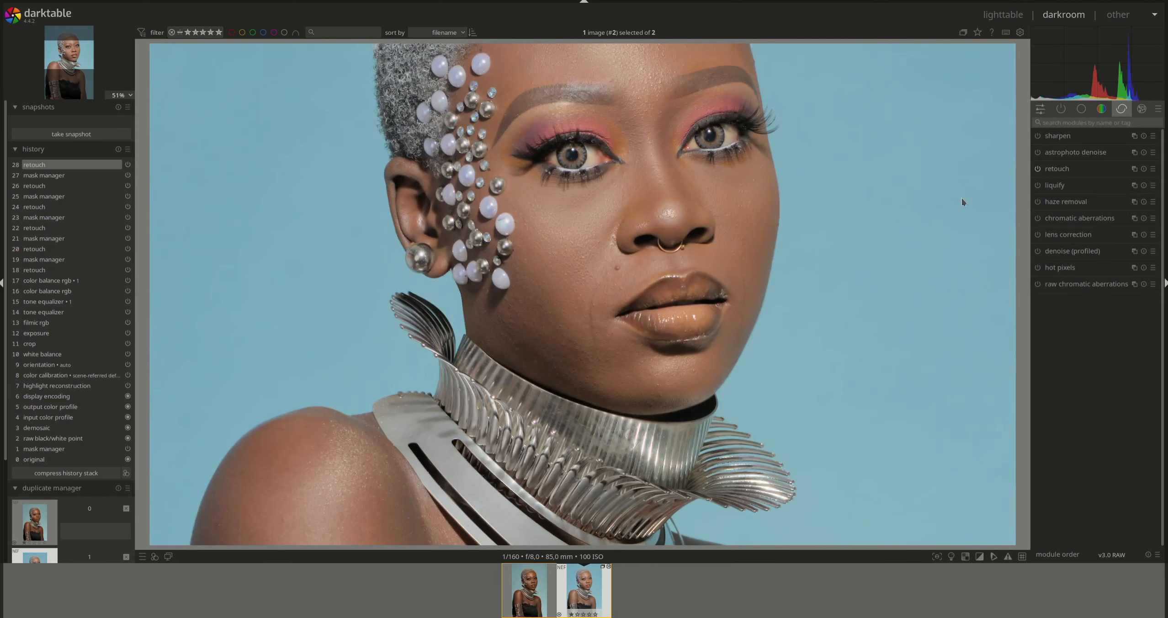
{"action": "left_click", "coordinate": [1060, 170]}
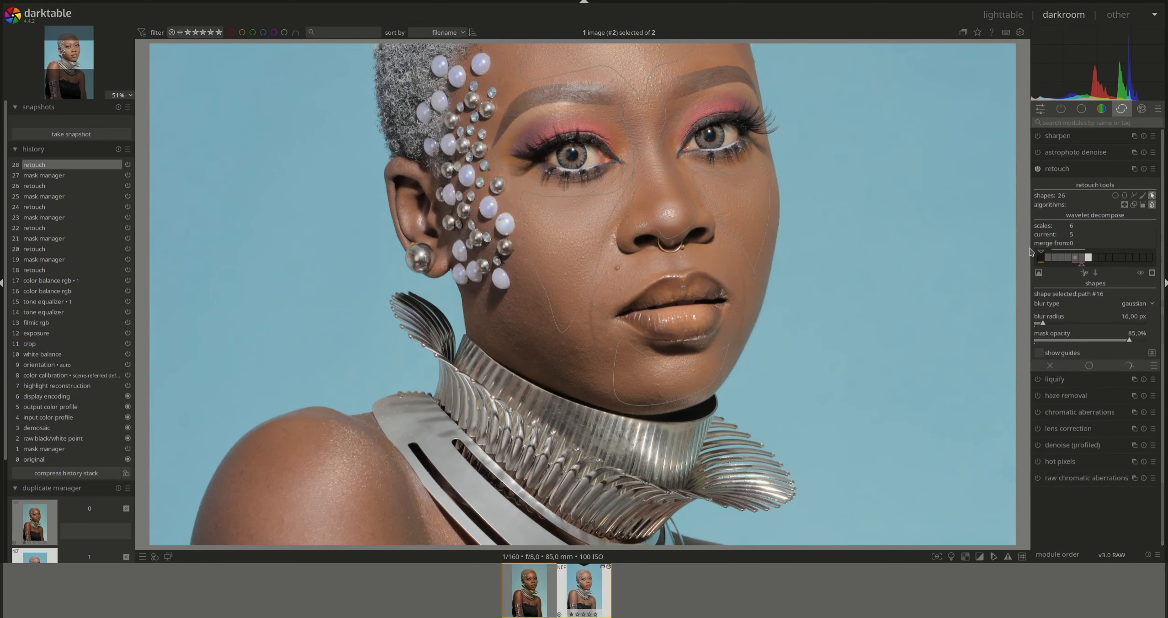
- Switch retouch to wavelet scale 0, pick a method, and try a nose path, then delete it
{"action": "left_click", "coordinate": [1041, 259]}
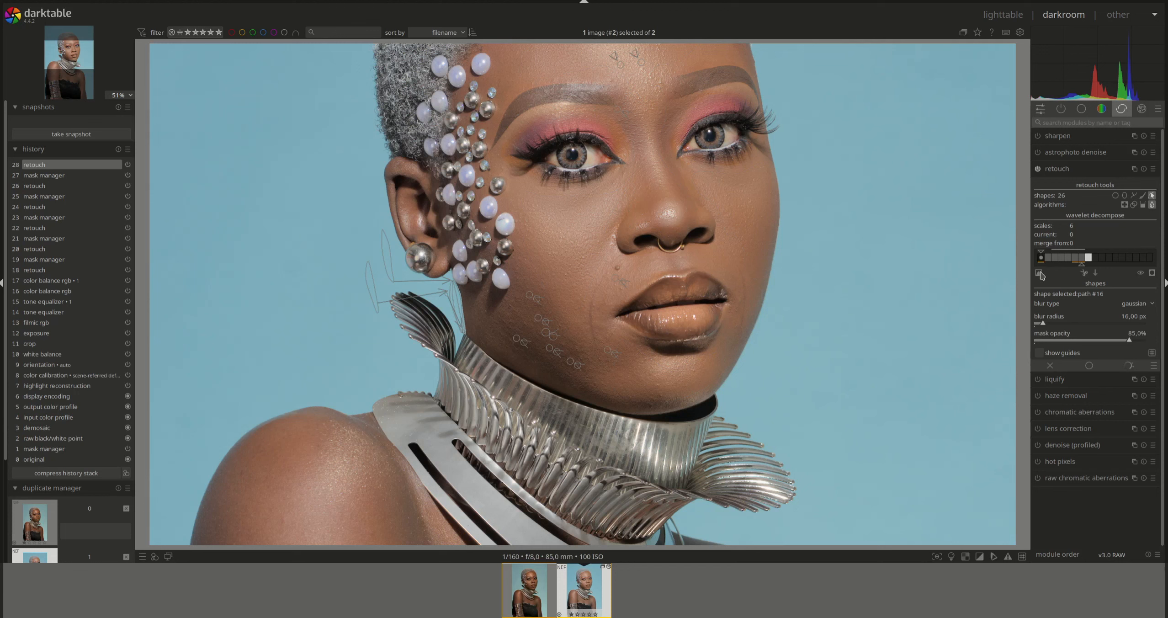
{"action": "left_click", "coordinate": [1124, 205]}
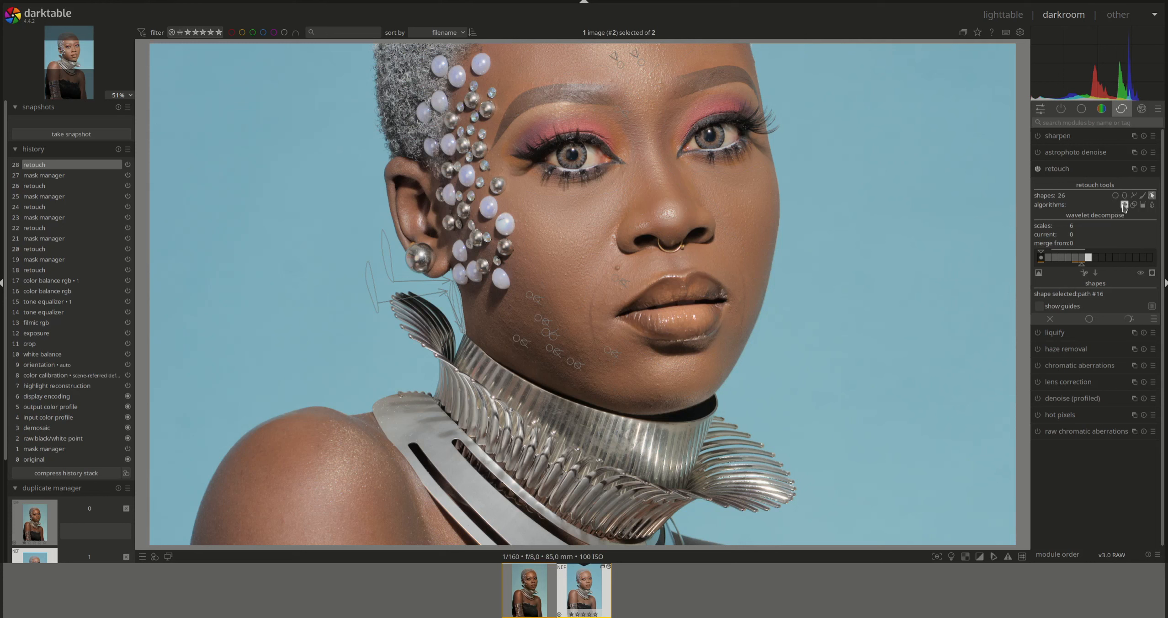
{"action": "left_click", "coordinate": [1134, 195]}
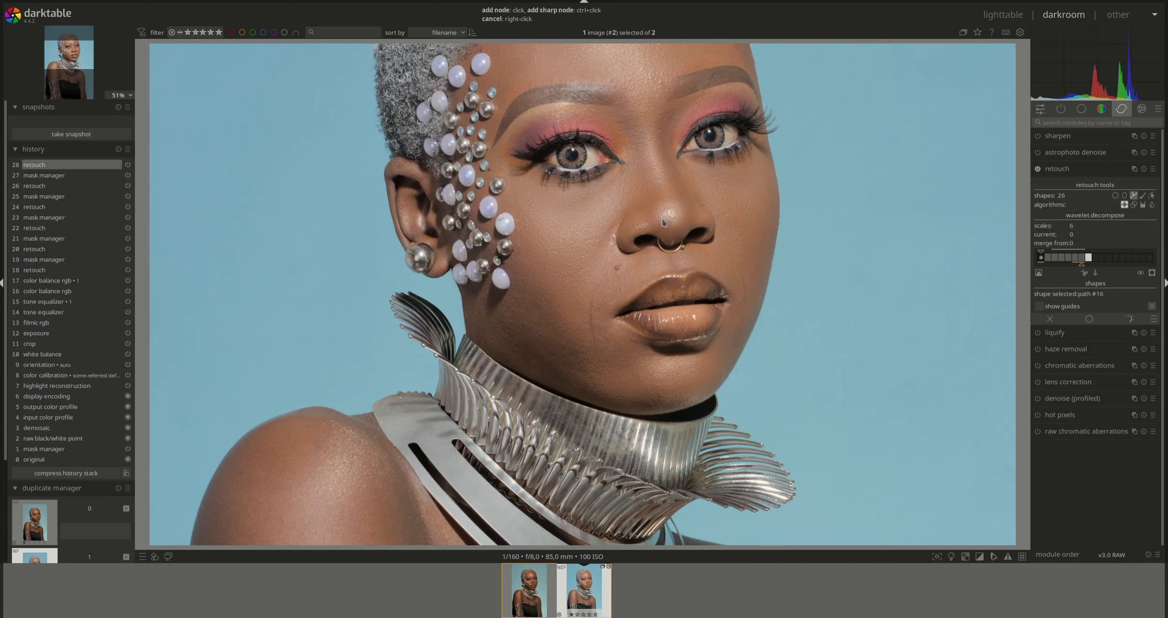
{"action": "left_click", "coordinate": [672, 206]}
{"action": "right_click", "coordinate": [658, 214]}
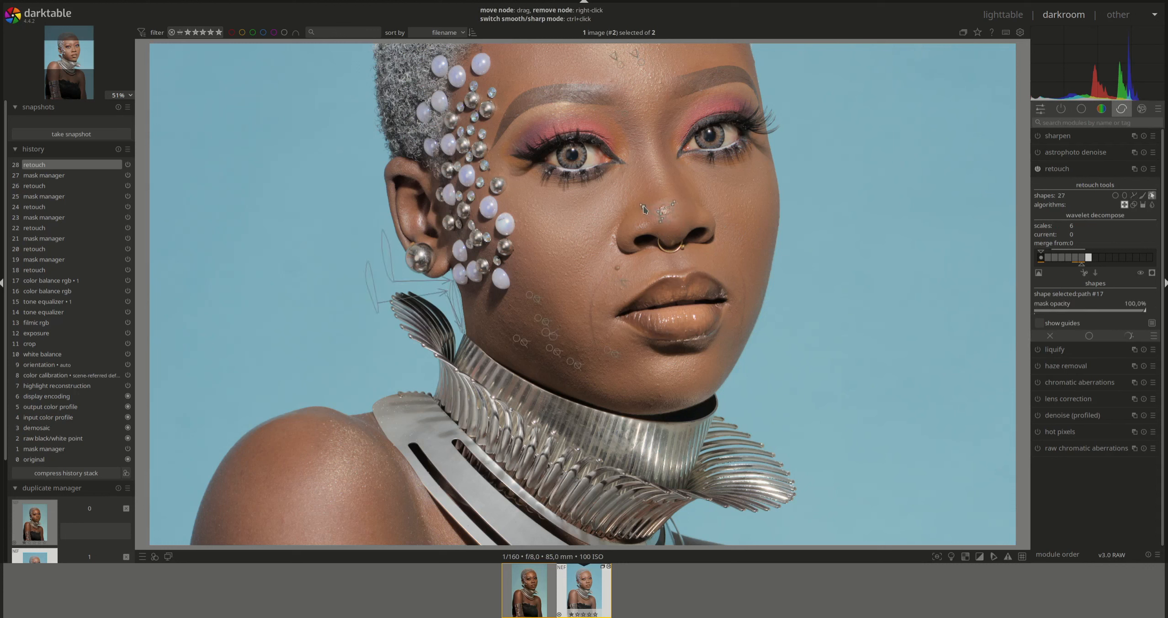
{"action": "left_click_drag", "start_coordinate": [643, 207], "coordinate": [653, 211]}
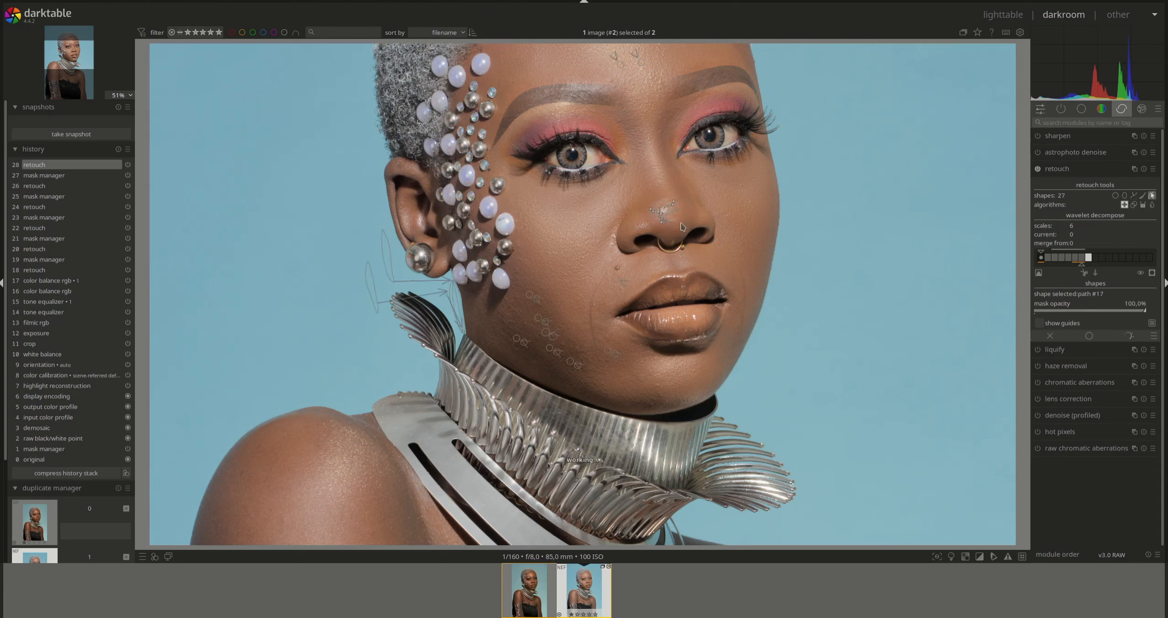
{"action": "right_click", "coordinate": [681, 226]}
- Redraw the nose spot path, move its source, set feather, size and 75% opacity, and re-enable retouch
{"action": "left_click", "coordinate": [1134, 195]}
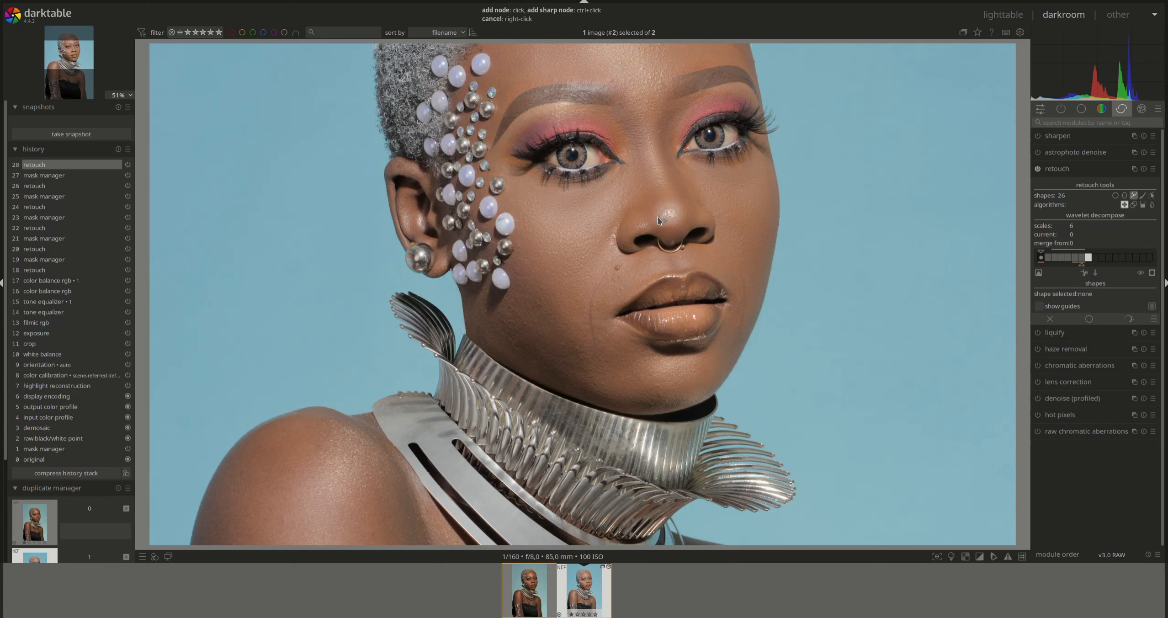
{"action": "left_click", "coordinate": [674, 208]}
{"action": "right_click", "coordinate": [663, 208]}
{"action": "left_click_drag", "start_coordinate": [654, 195], "coordinate": [635, 211]}
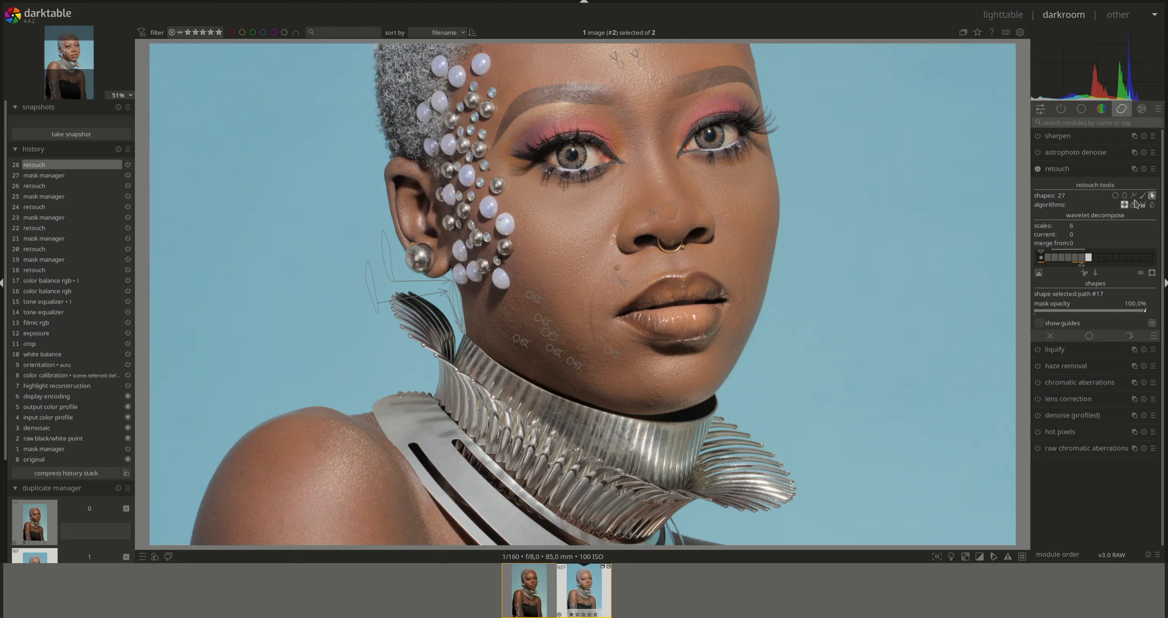
{"action": "left_click", "coordinate": [1151, 196]}
{"action": "left_click", "coordinate": [1151, 196]}
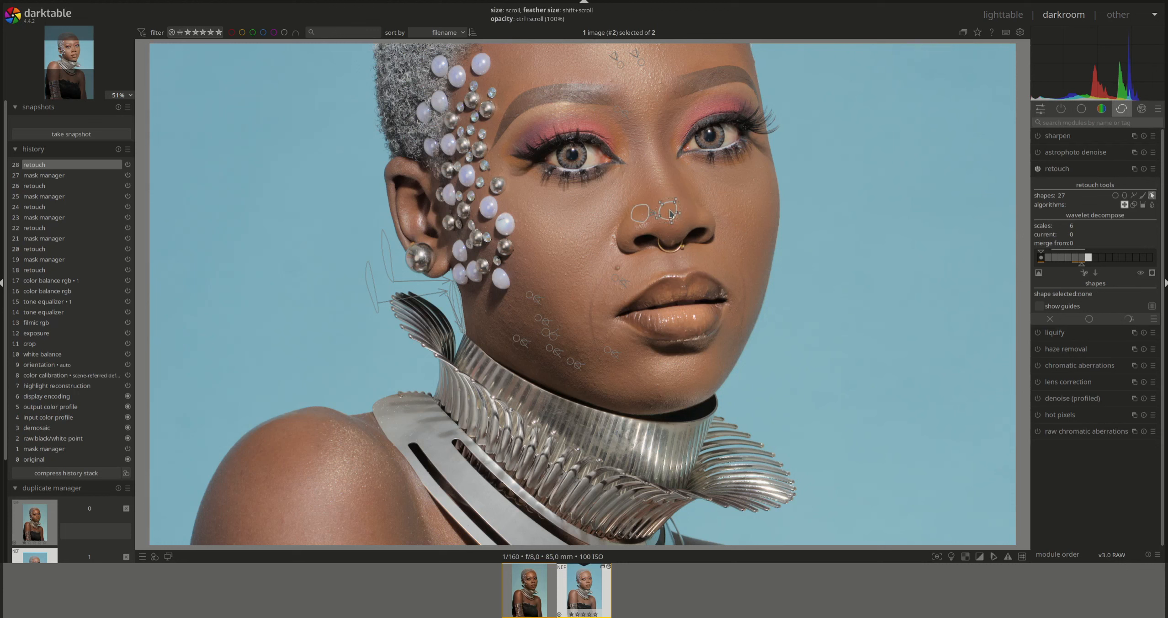
{"action": "scroll", "coordinate": [666, 213], "scroll_direction": "down", "scroll_amount": 4}
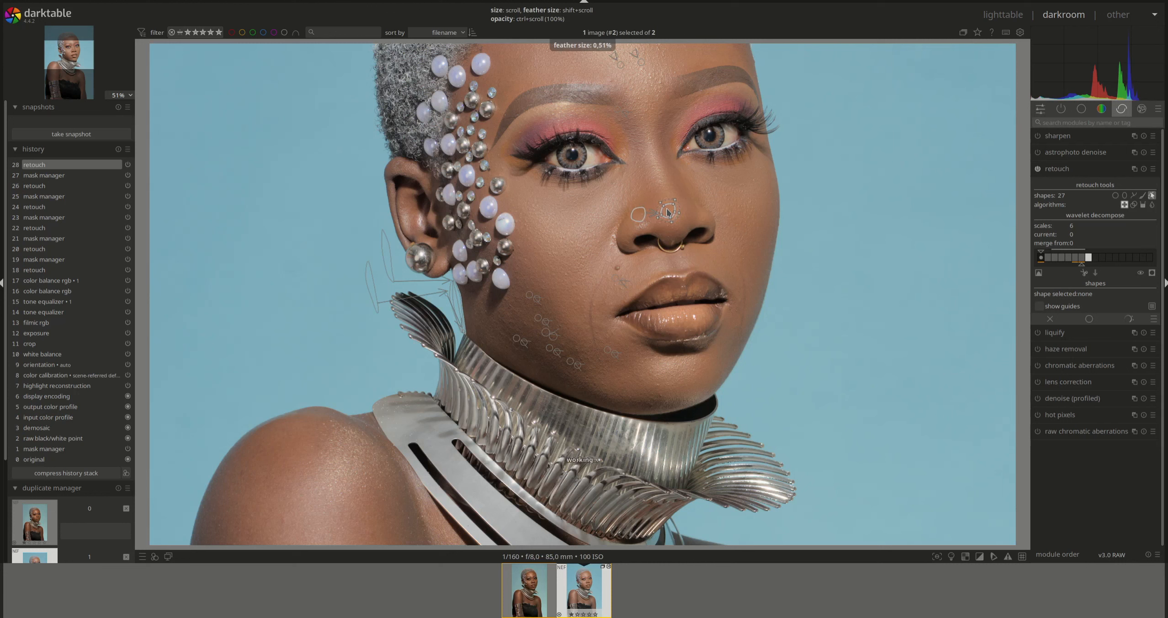
{"action": "scroll", "coordinate": [667, 213], "scroll_direction": "up", "scroll_amount": 2}
{"action": "scroll", "coordinate": [668, 212], "scroll_direction": "down", "scroll_amount": 1, "text": "ctrl"}
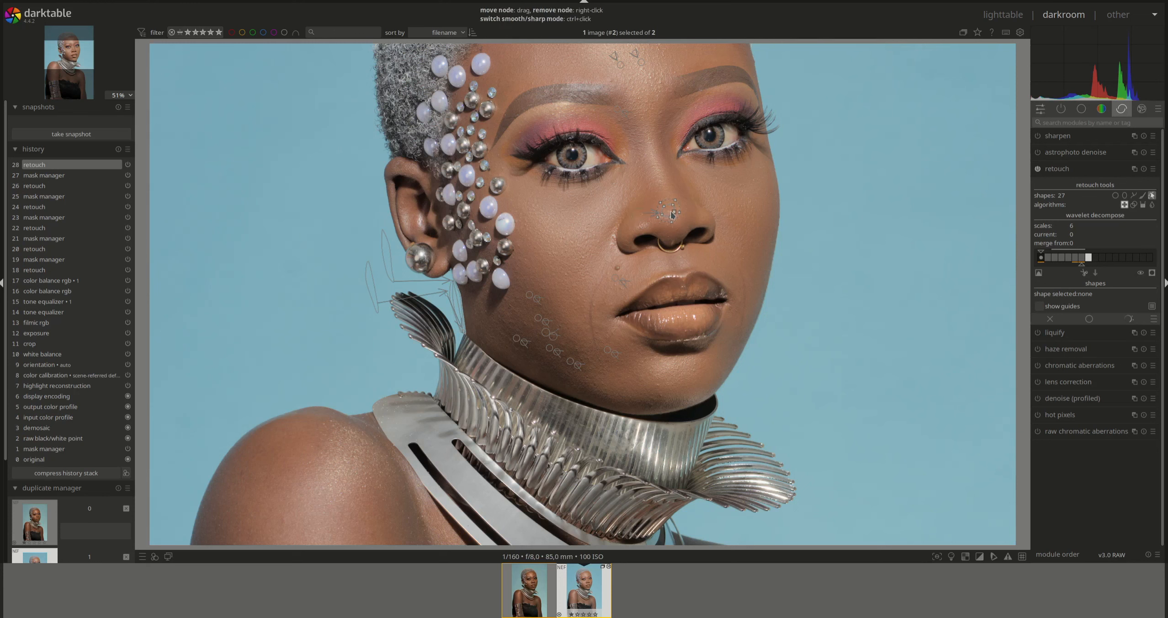
{"action": "scroll", "coordinate": [670, 213], "scroll_direction": "down", "scroll_amount": 2, "text": "ctrl"}
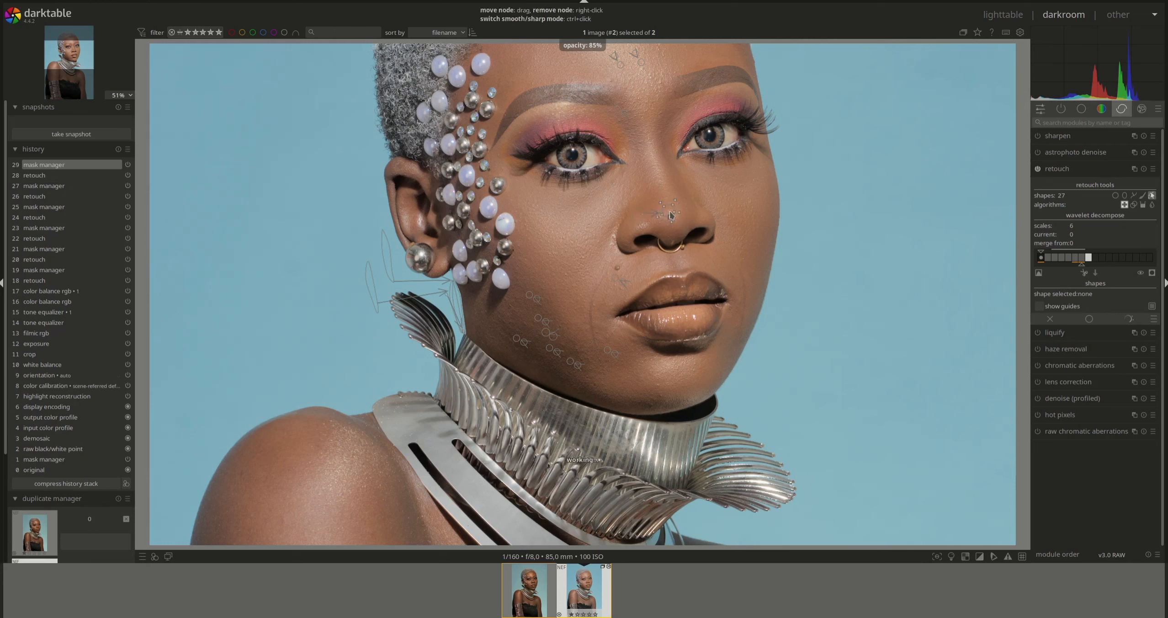
{"action": "scroll", "coordinate": [669, 212], "scroll_direction": "down", "scroll_amount": 2, "text": "ctrl"}
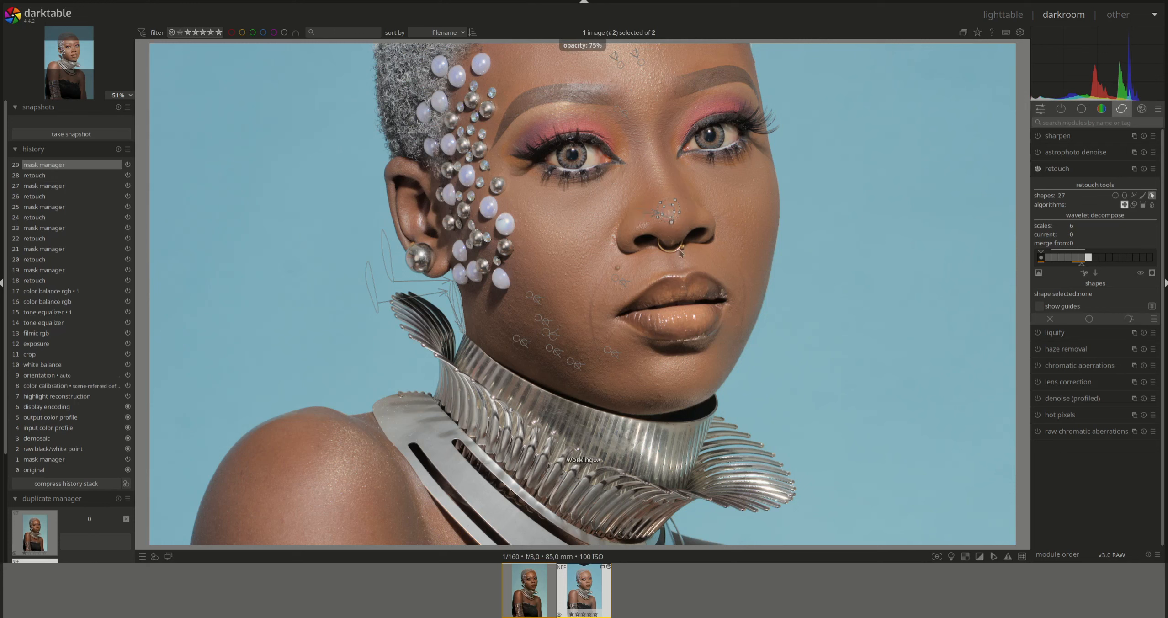
{"action": "left_click", "coordinate": [1056, 169]}
{"action": "left_click", "coordinate": [1037, 169]}
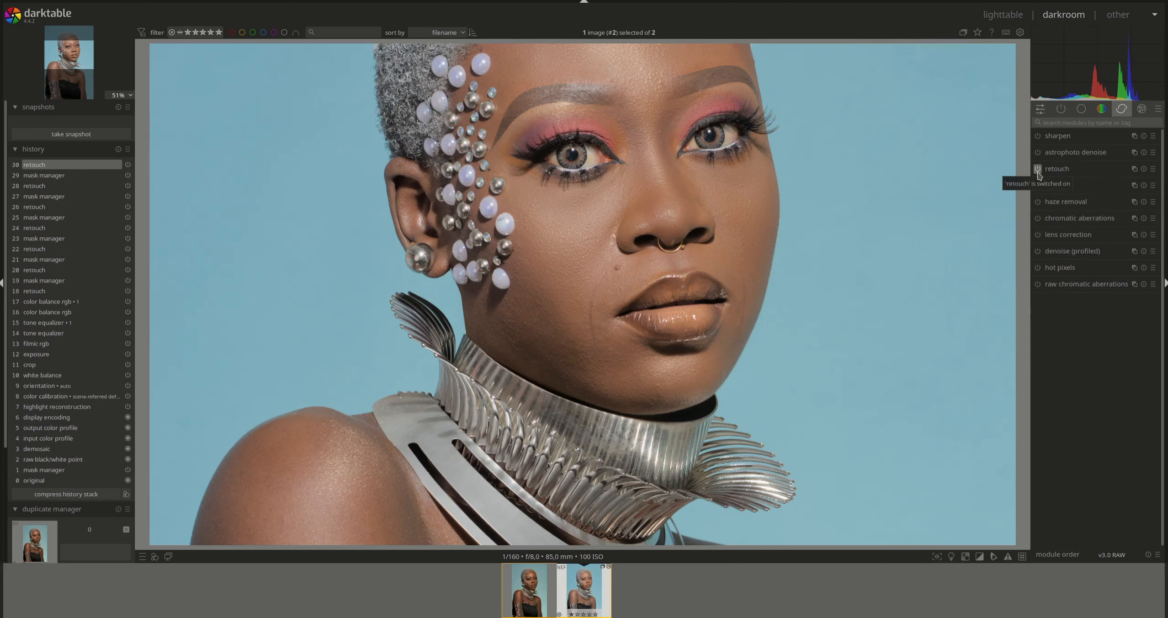
- Zoom the image back to fit and compress the history stack to 18 entries
{"action": "scroll", "coordinate": [622, 238], "scroll_direction": "down", "scroll_amount": 3}
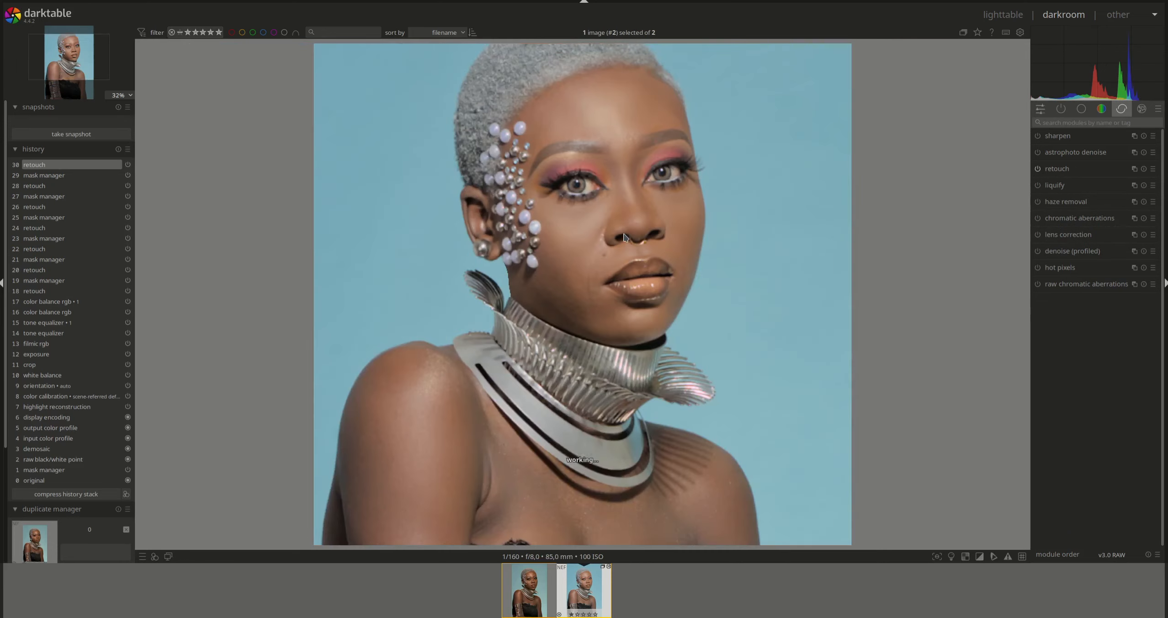
{"action": "left_click", "coordinate": [80, 494]}
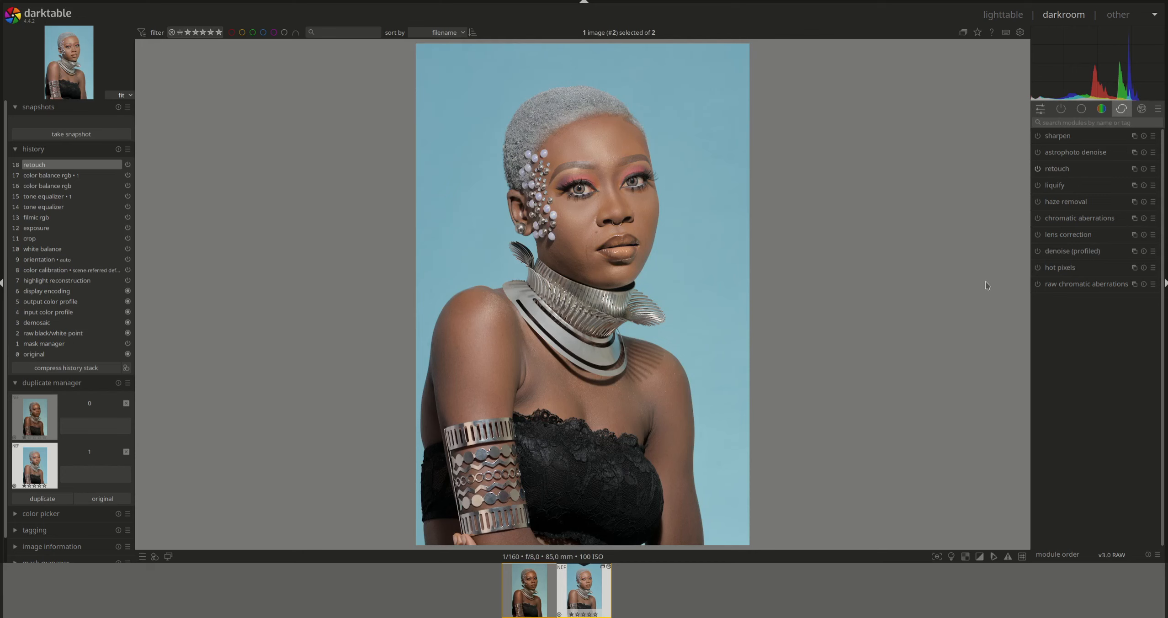
{"action": "left_click", "coordinate": [1084, 123]}
- Find diffuse or sharpen via the 'di' search and apply its 'denoise: fine' preset
{"action": "type", "text": "di"}
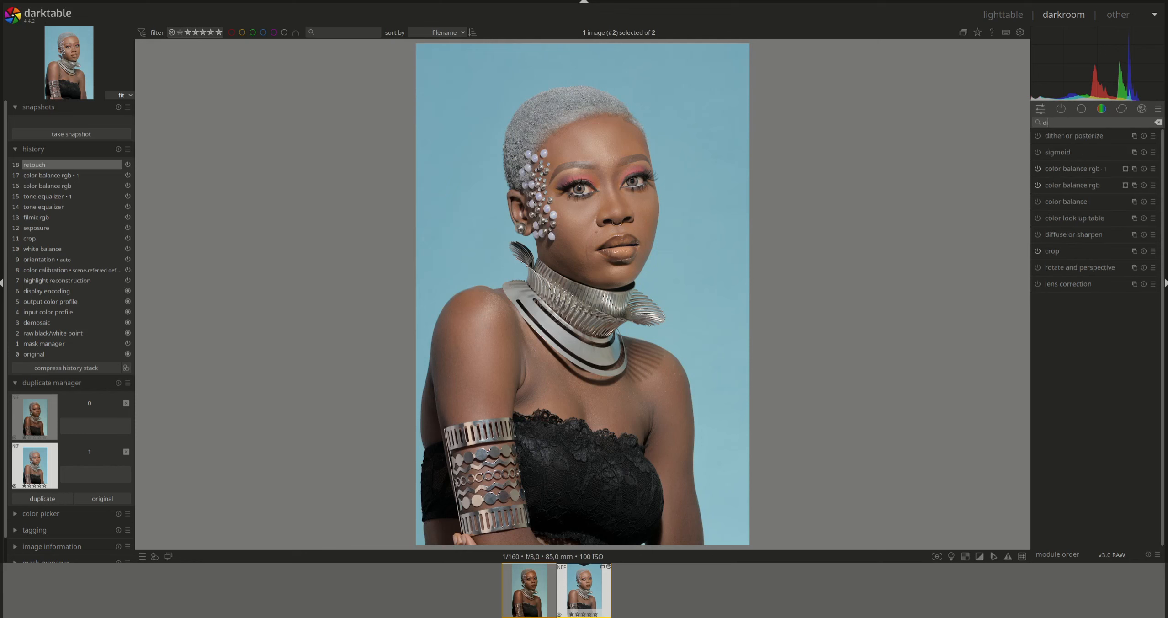
{"action": "left_click", "coordinate": [1086, 236]}
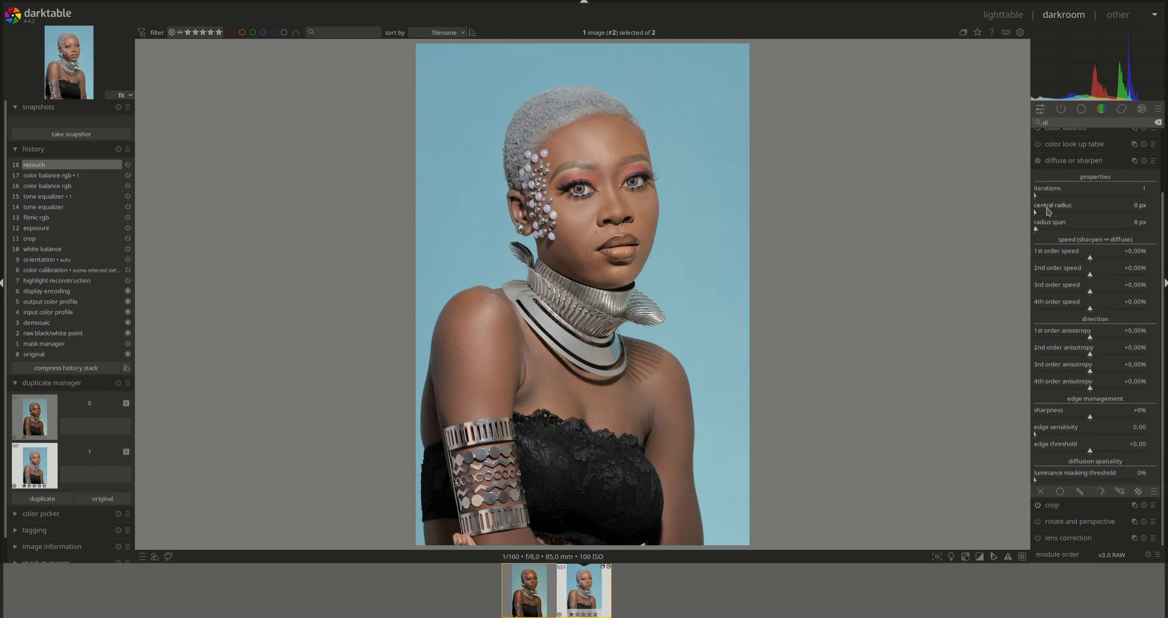
{"action": "right_click", "coordinate": [1061, 167]}
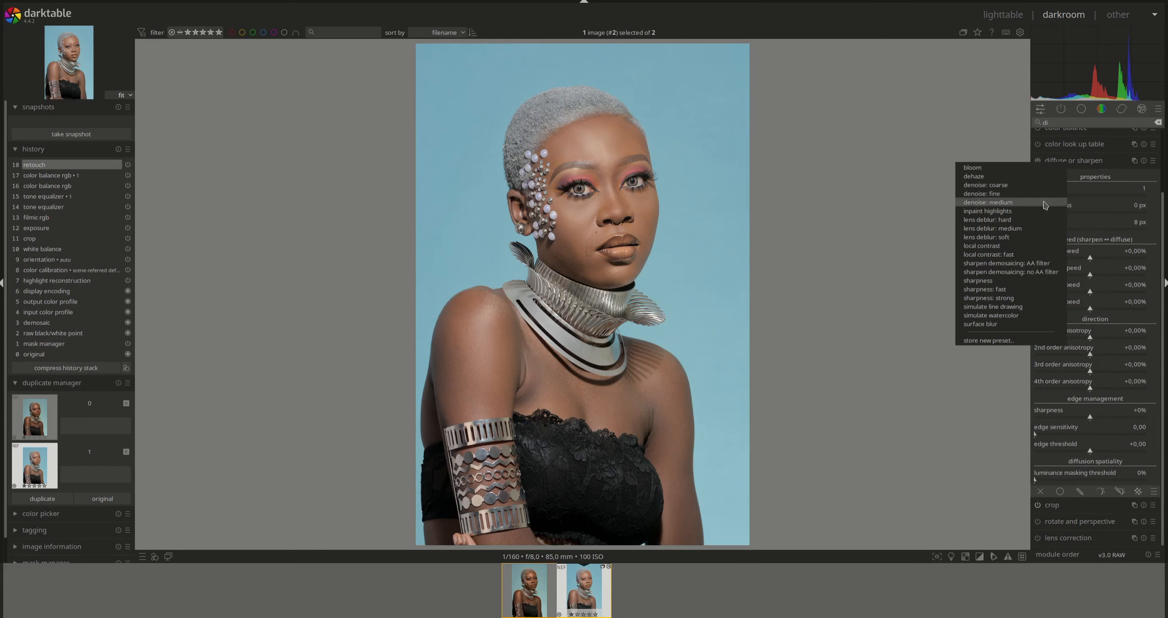
{"action": "left_click", "coordinate": [1010, 195]}
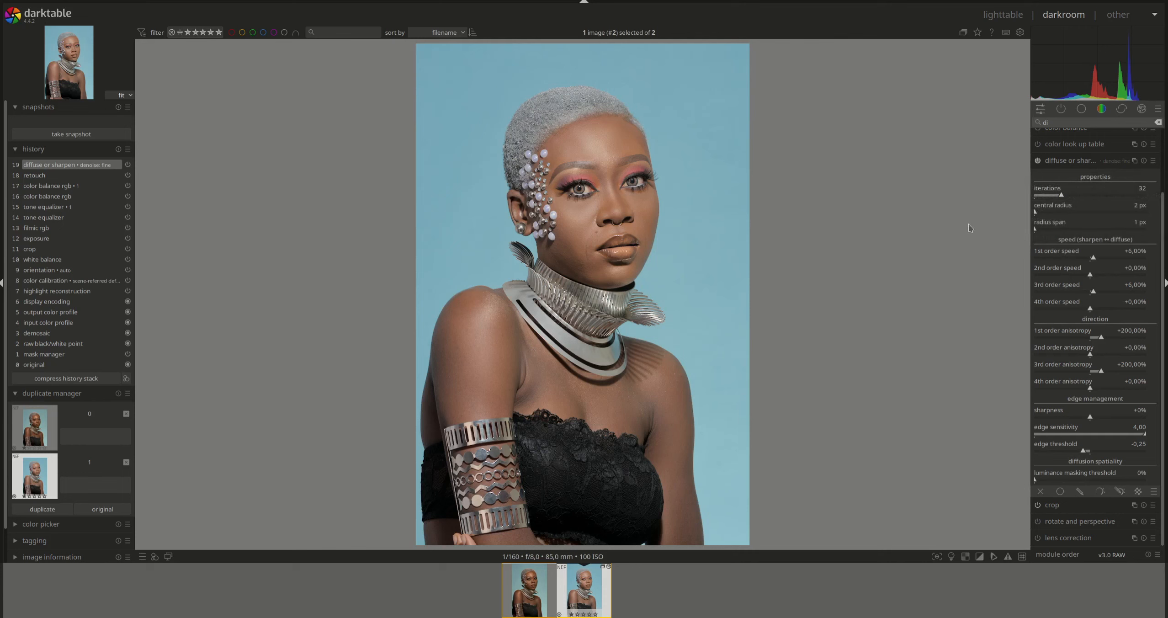
{"action": "left_click", "coordinate": [1066, 160]}
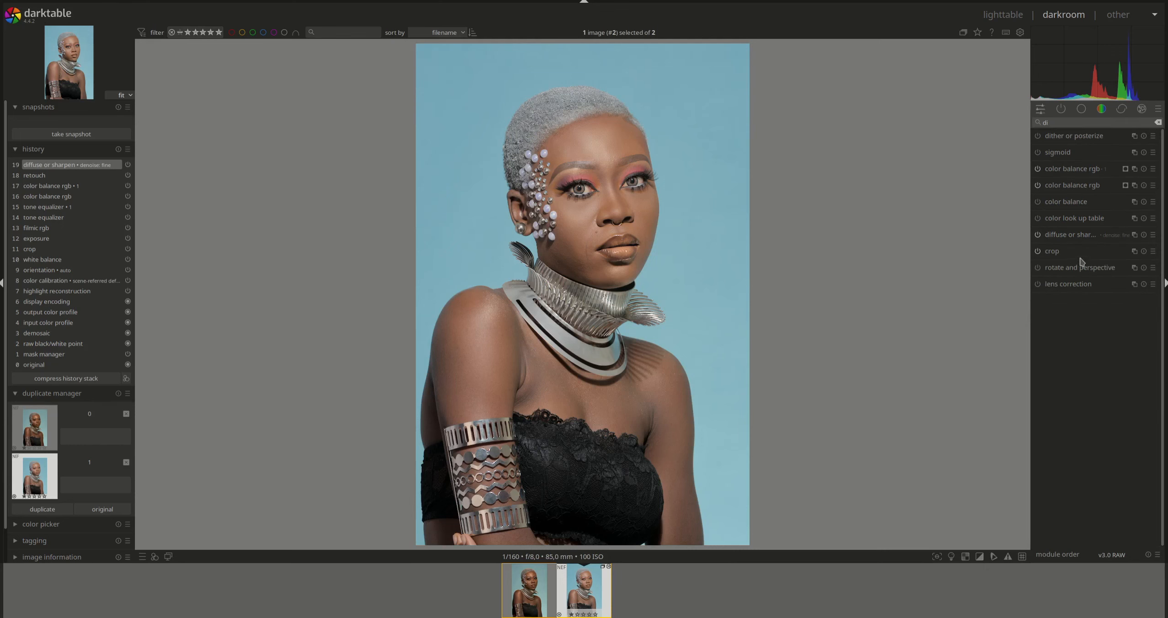
- Create a new diffuse or sharpen instance with the local contrast preset and 5 iterations
{"action": "right_click", "coordinate": [1134, 236]}
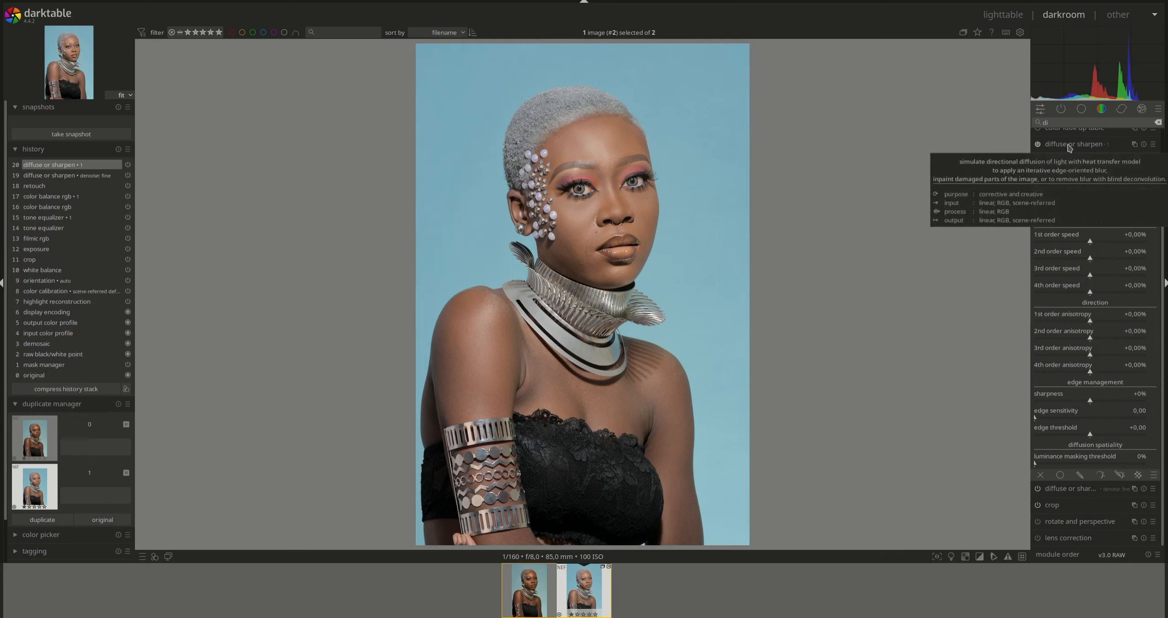
{"action": "right_click", "coordinate": [1067, 144]}
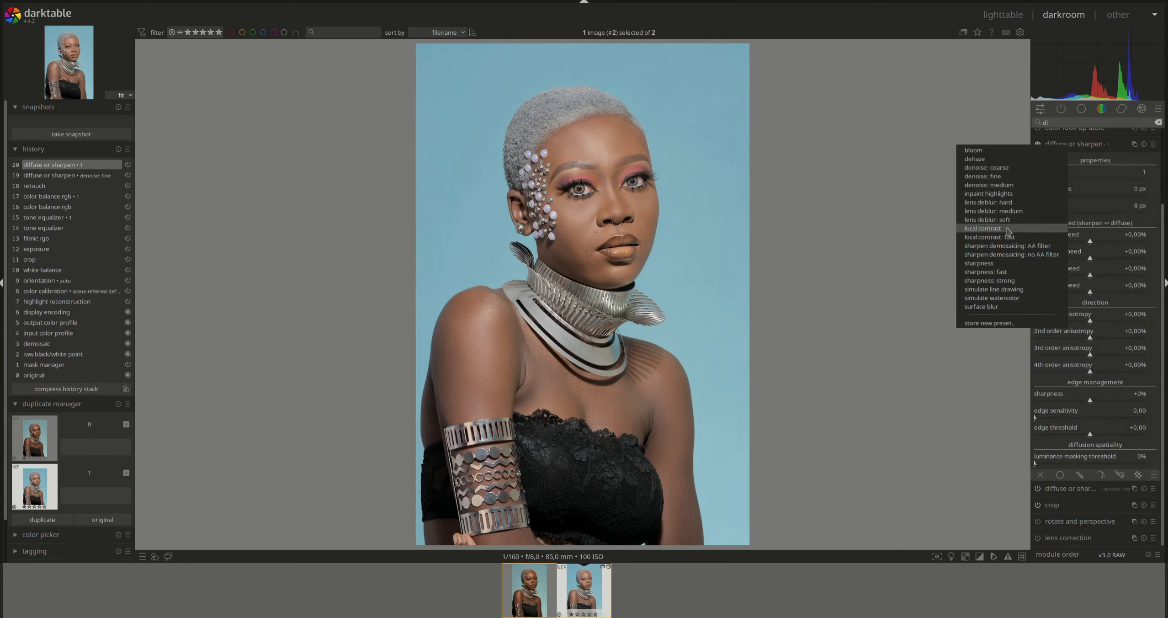
{"action": "left_click", "coordinate": [1041, 228]}
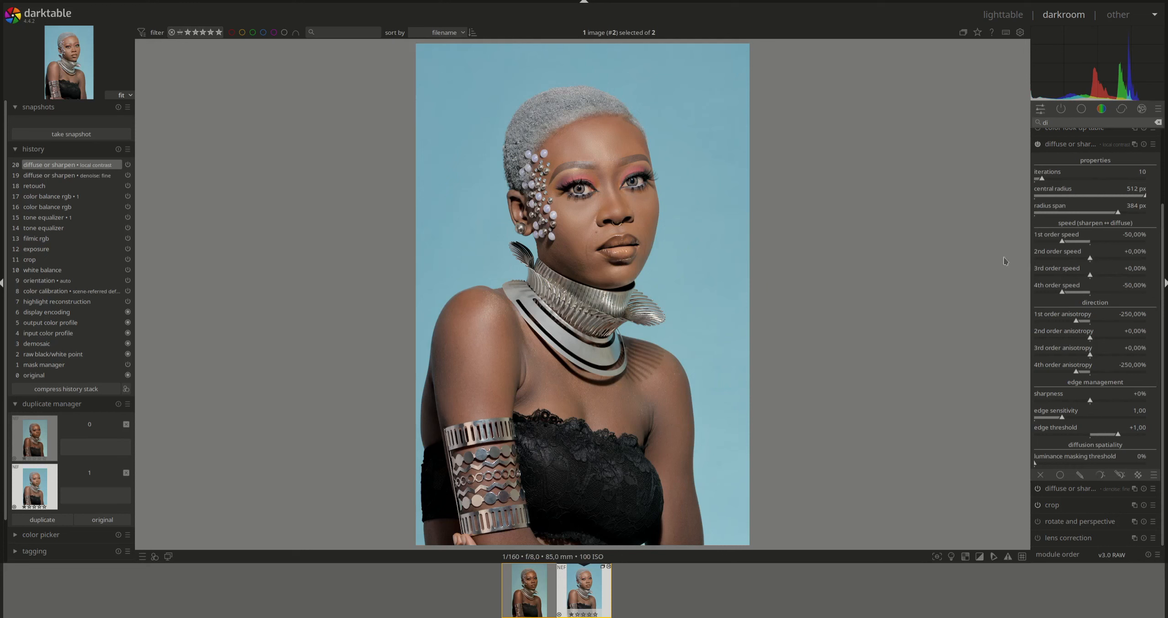
{"action": "right_click", "coordinate": [1143, 177]}
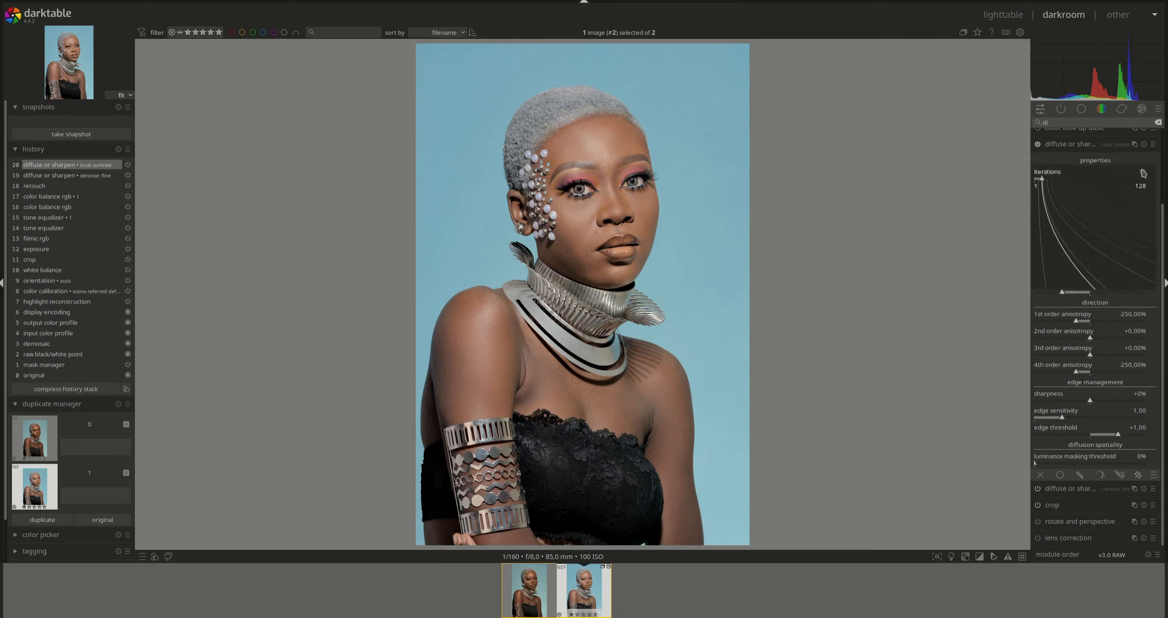
{"action": "type", "text": "5"}
{"action": "key", "text": "Return"}
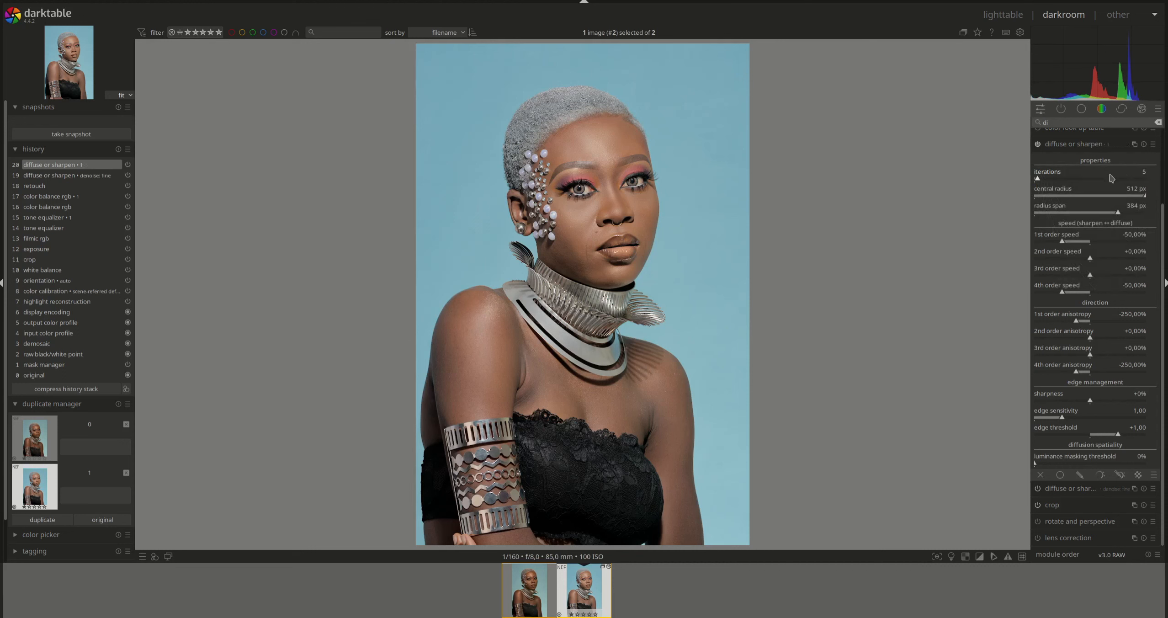
{"action": "left_click", "coordinate": [1042, 145]}
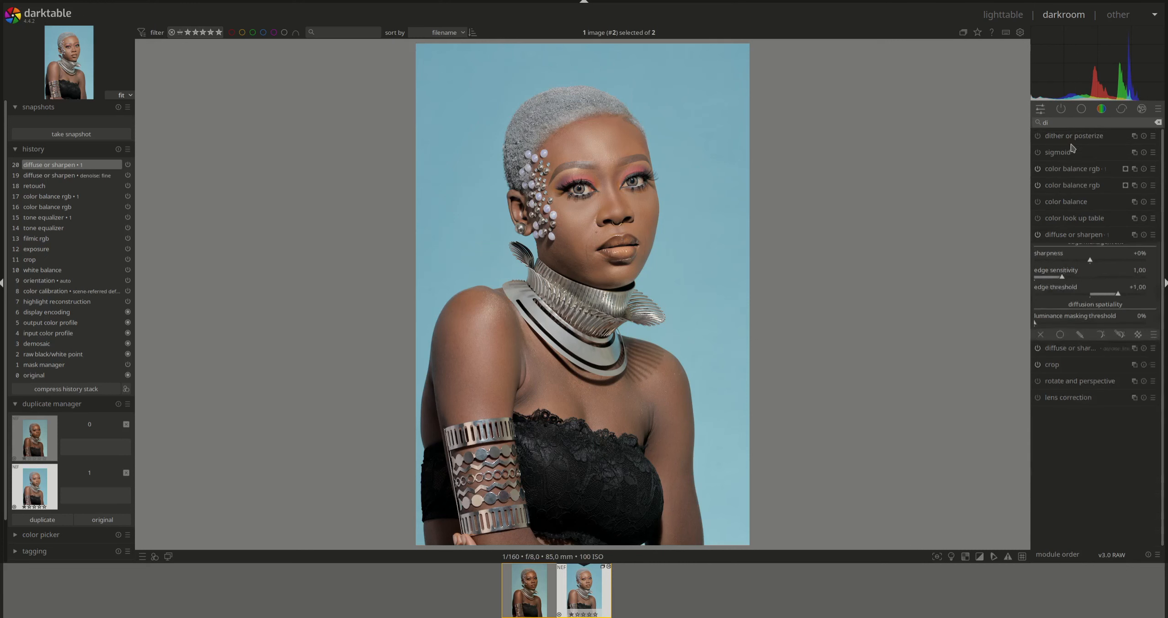
- Add a second colour balance rgb instance, step history back one entry, and compress the history
{"action": "right_click", "coordinate": [1134, 168]}
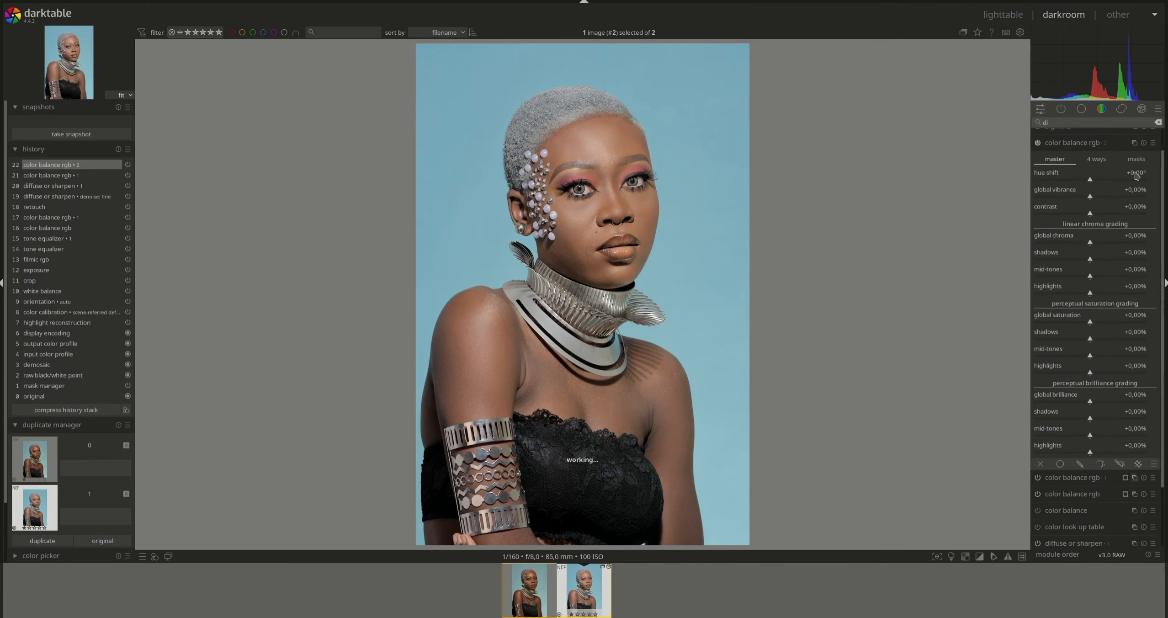
{"action": "right_click", "coordinate": [1088, 138]}
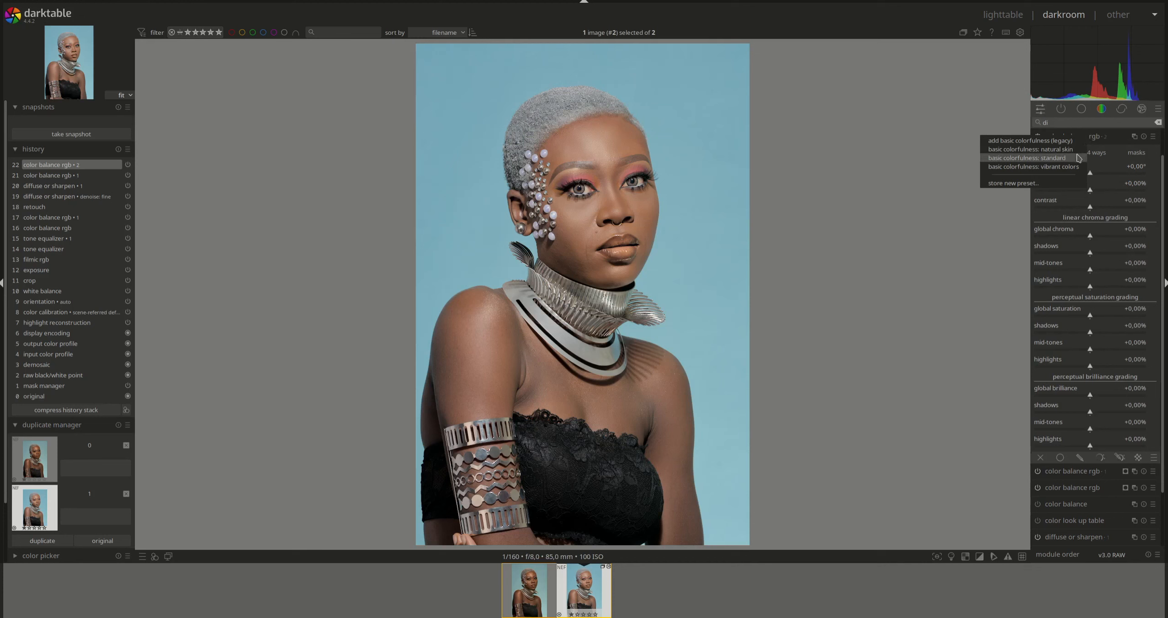
{"action": "left_click", "coordinate": [963, 231]}
{"action": "left_click", "coordinate": [1092, 138]}
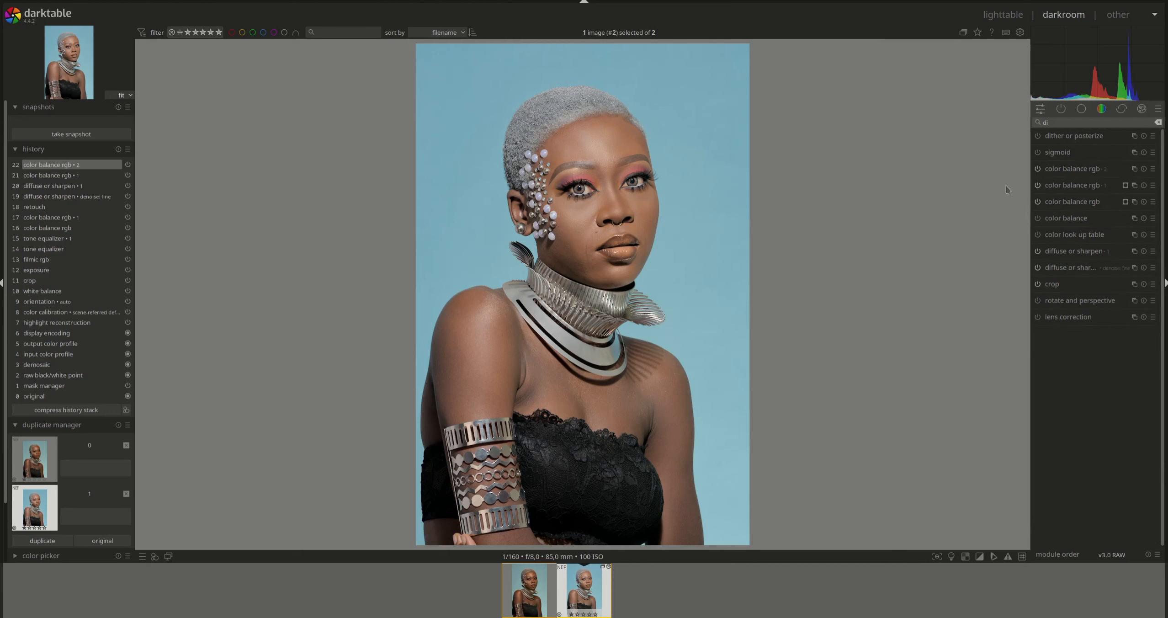
{"action": "left_click", "coordinate": [66, 175]}
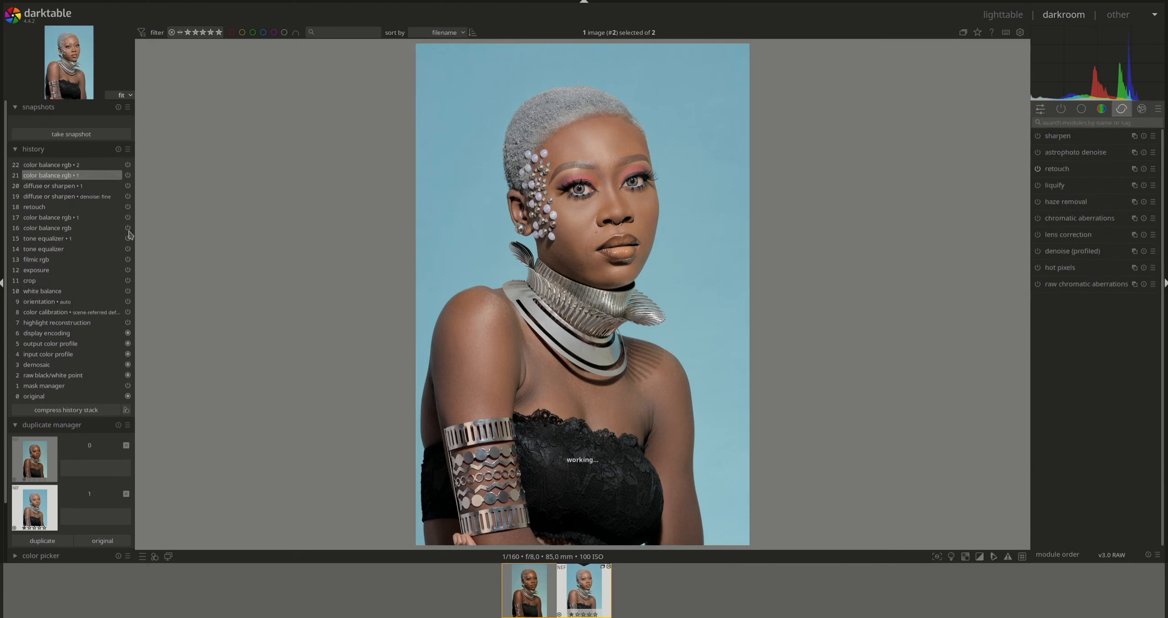
{"action": "left_click", "coordinate": [74, 411]}
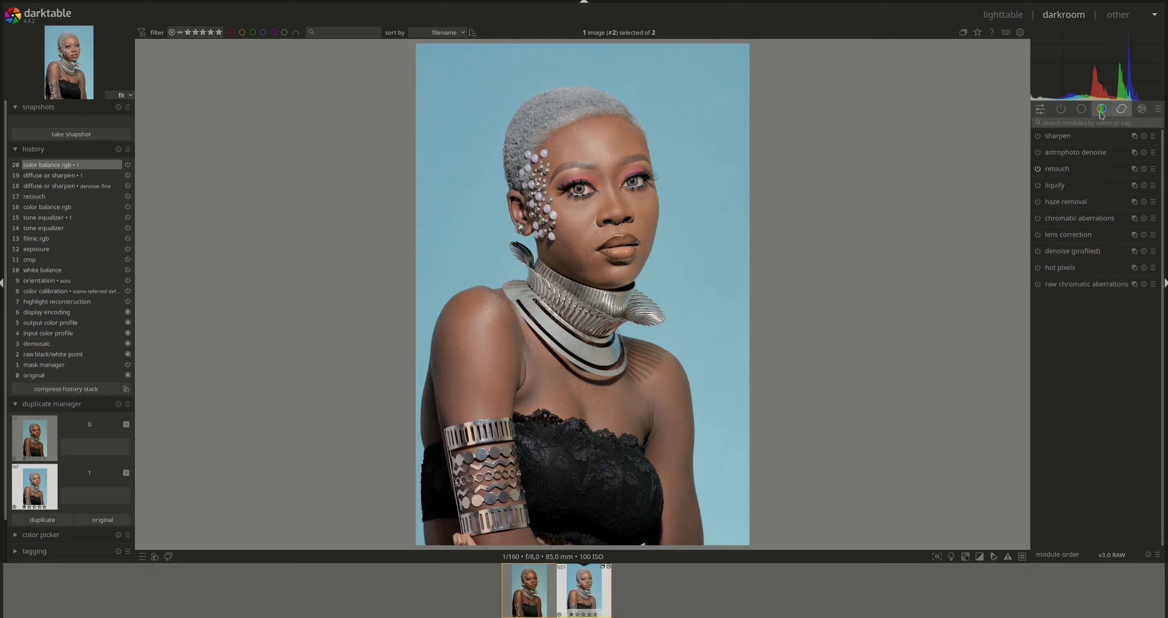
- Add a diffuse or sharpen instance using 'sharpen demosaicing: AA filter' and open its drawn-mask options
{"action": "left_click", "coordinate": [1060, 110]}
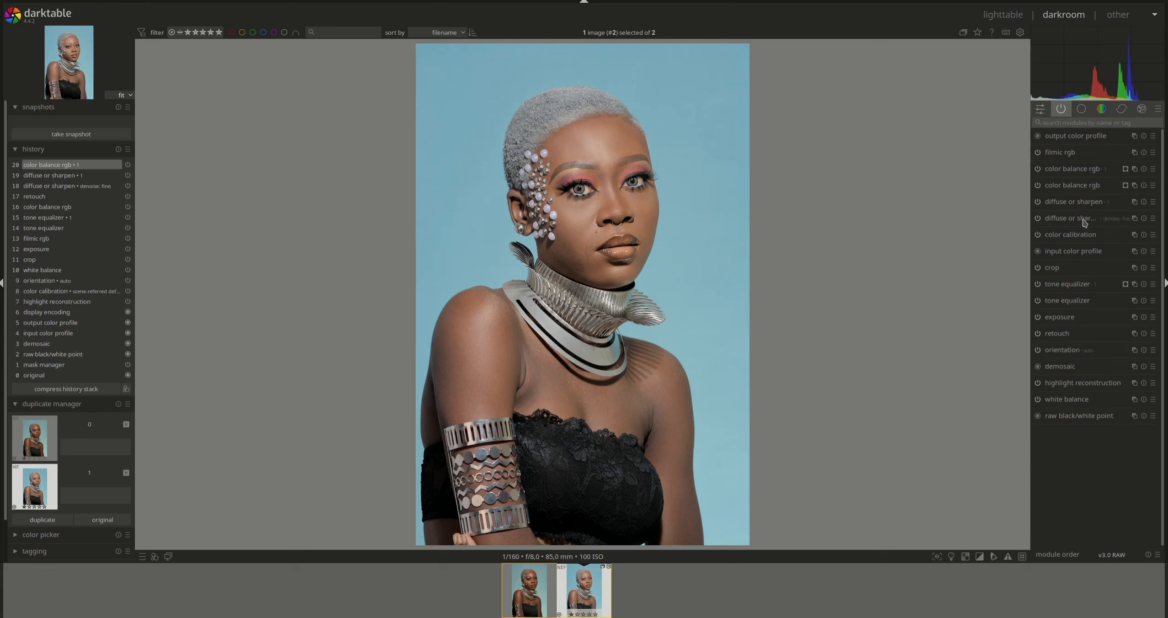
{"action": "left_click", "coordinate": [1134, 201], "text": "ctrl"}
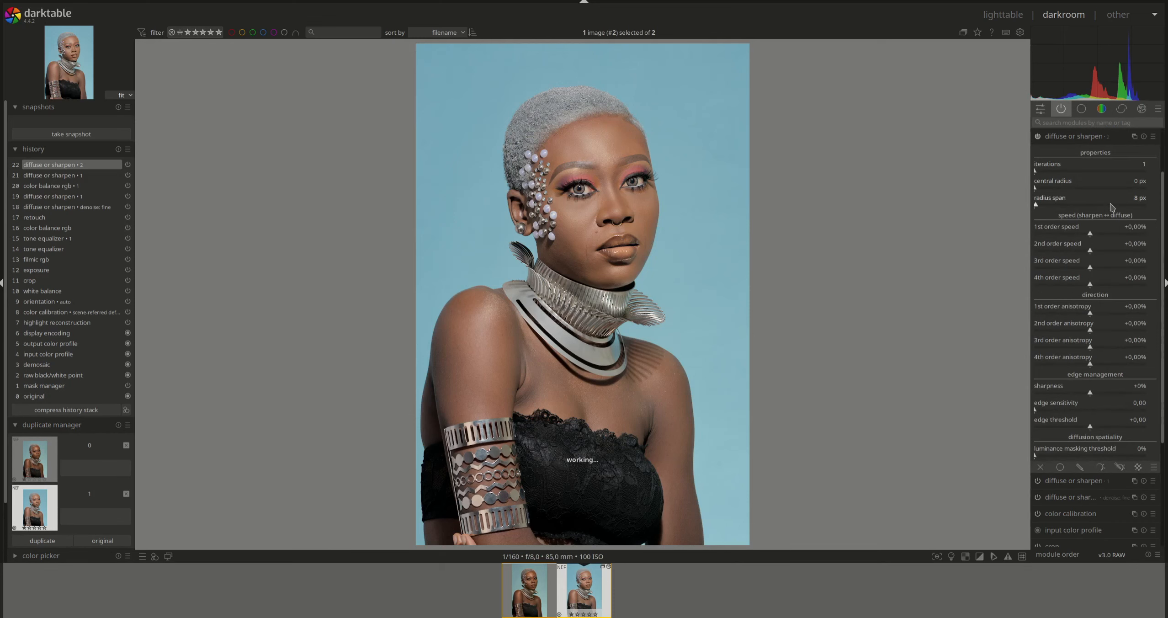
{"action": "right_click", "coordinate": [1078, 137]}
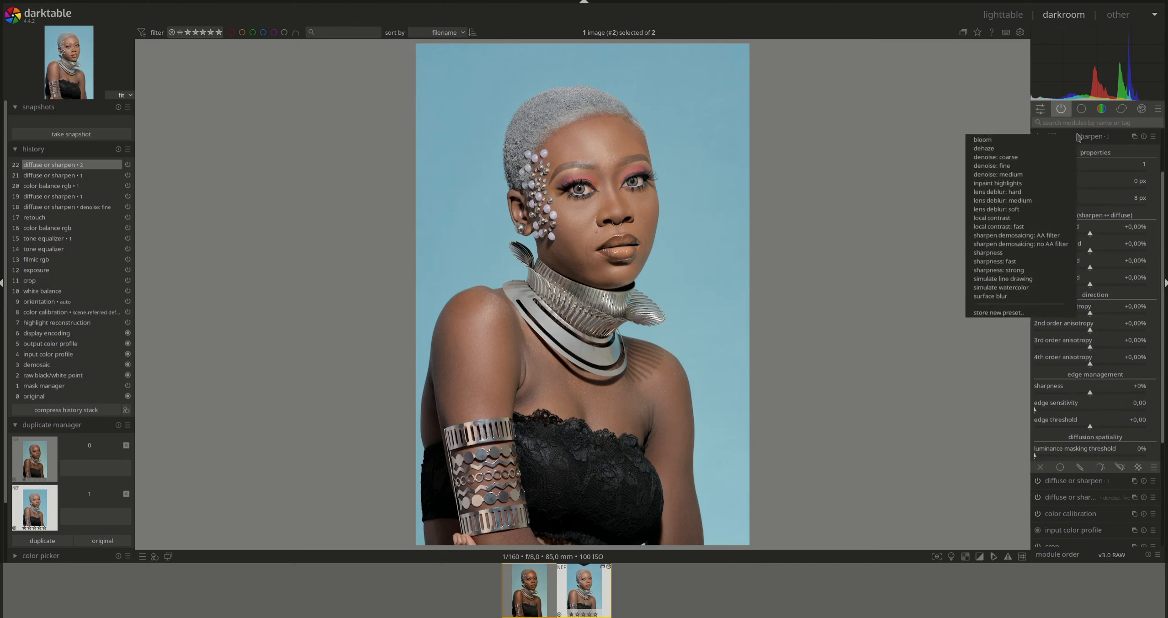
{"action": "left_click", "coordinate": [1008, 236]}
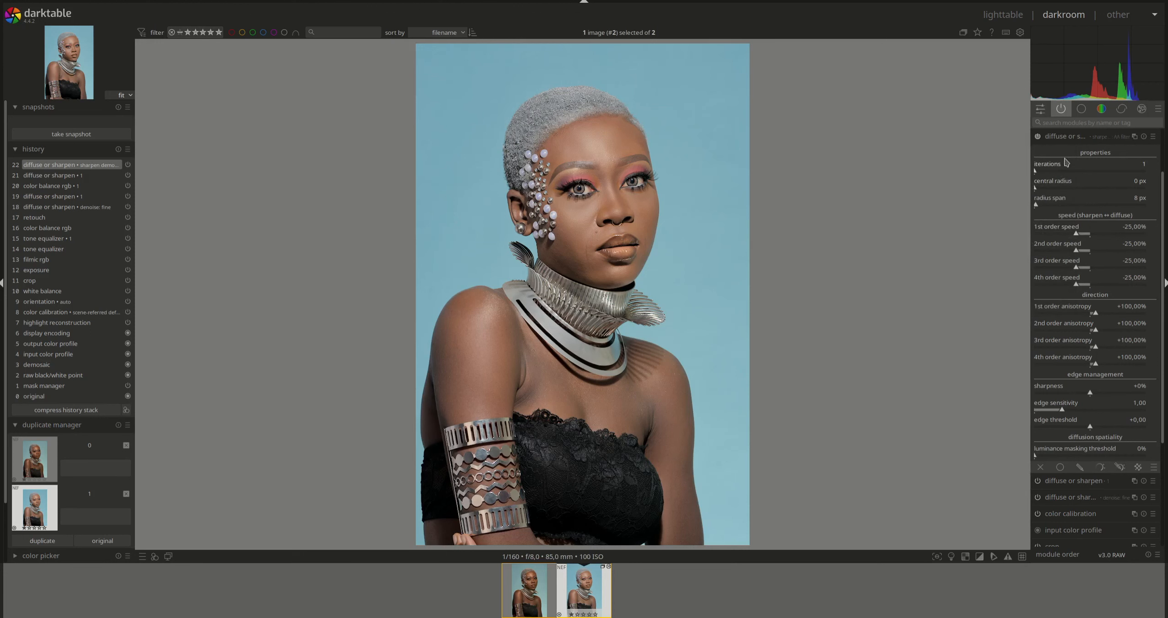
{"action": "left_click", "coordinate": [1079, 466]}
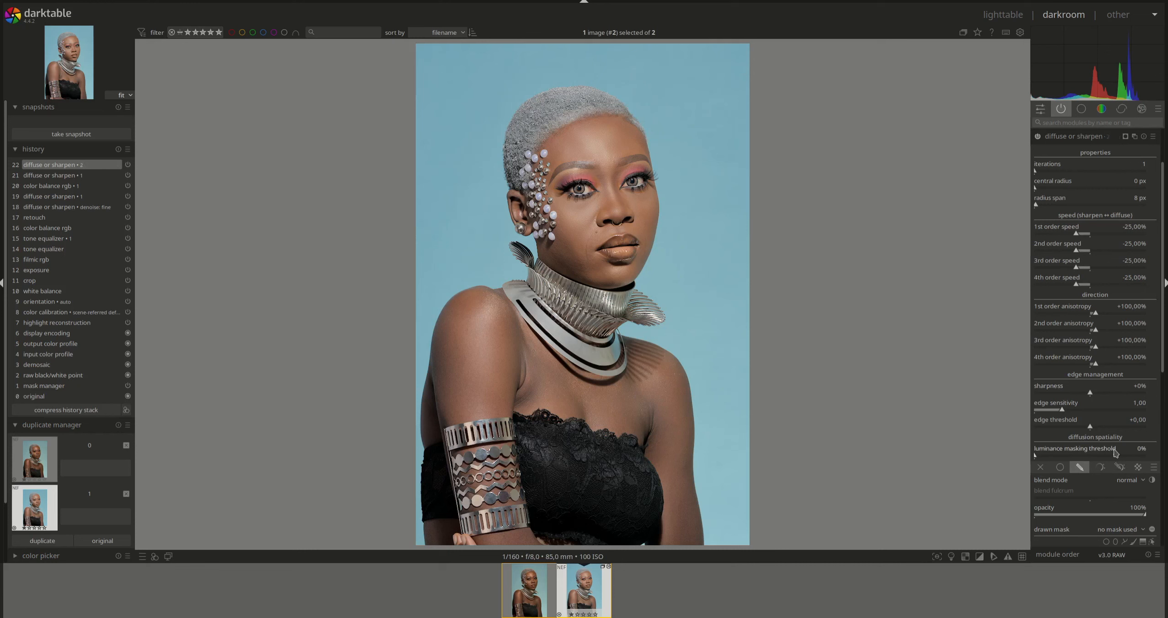
- Outline each eye with a drawn path mask for the sharpening instance
{"action": "scroll", "coordinate": [1164, 387], "scroll_direction": "down", "scroll_amount": 5}
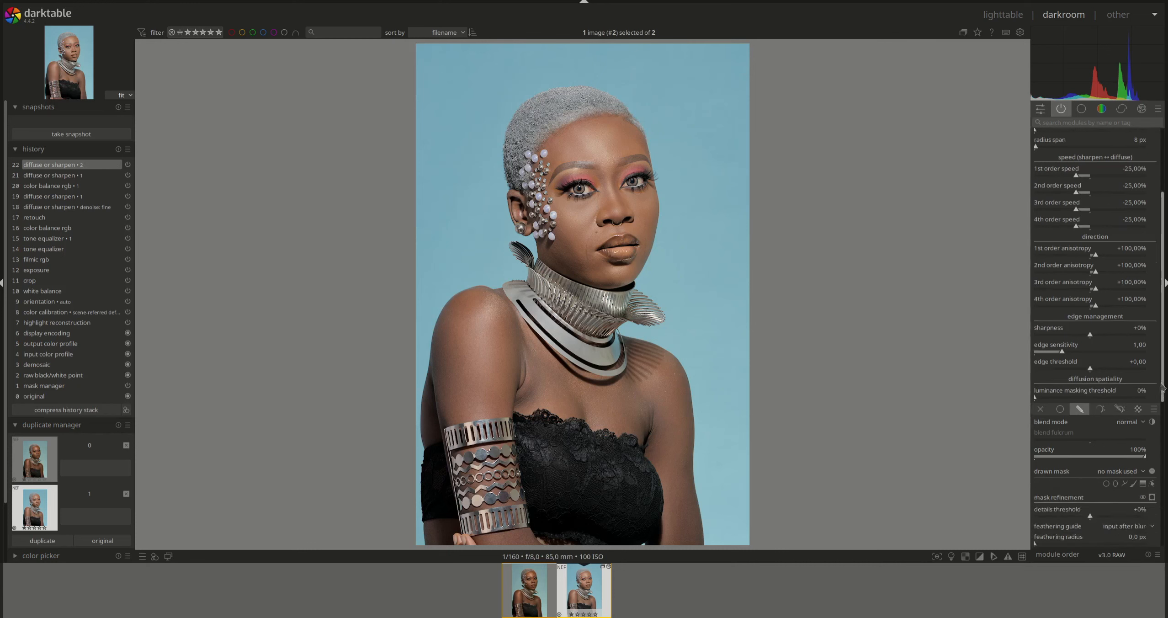
{"action": "left_click", "coordinate": [1124, 349]}
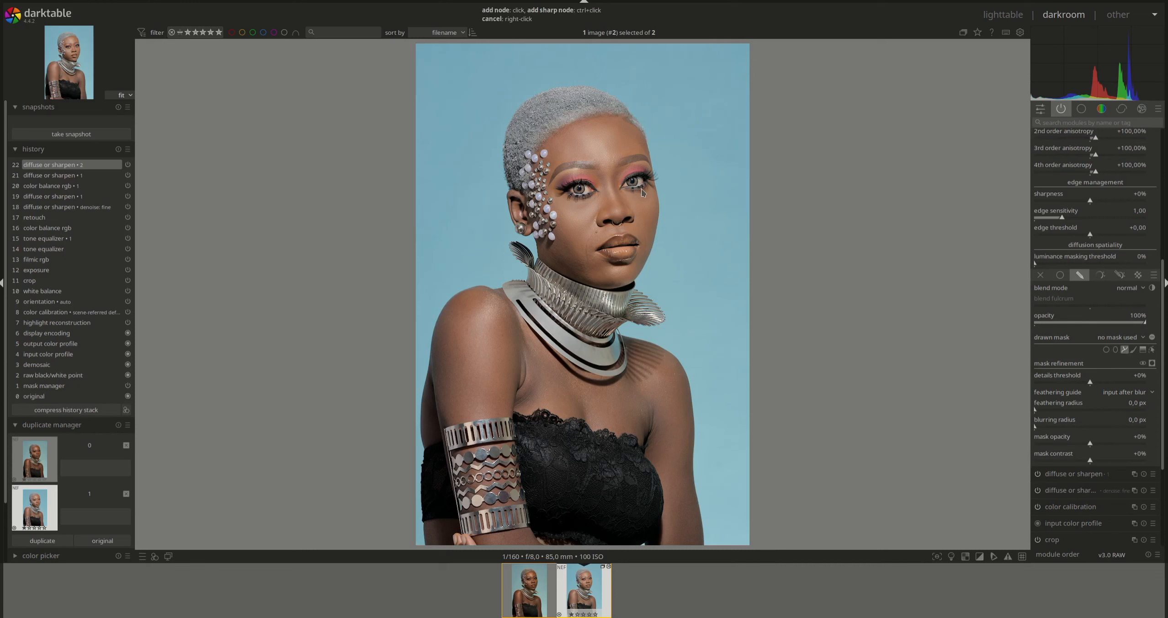
{"action": "left_click", "coordinate": [656, 182]}
{"action": "right_click", "coordinate": [571, 460]}
{"action": "left_click", "coordinate": [1124, 350]}
{"action": "left_click", "coordinate": [600, 195]}
{"action": "right_click", "coordinate": [556, 187]}
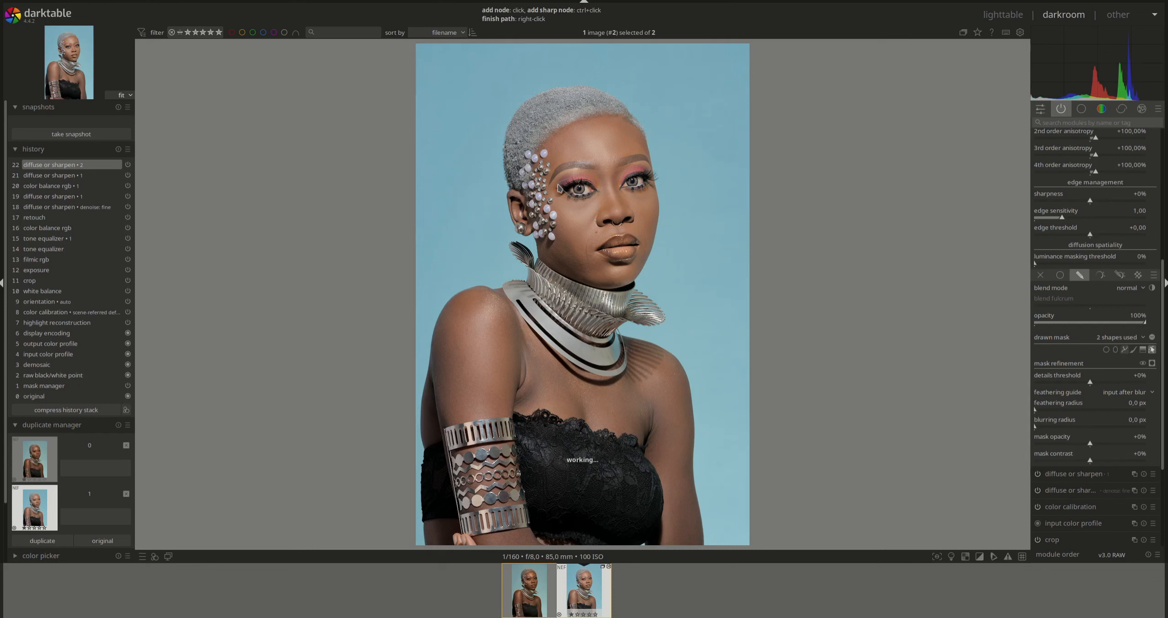
- Draw a path mask around the lips and lower its opacity
{"action": "left_click", "coordinate": [1125, 351]}
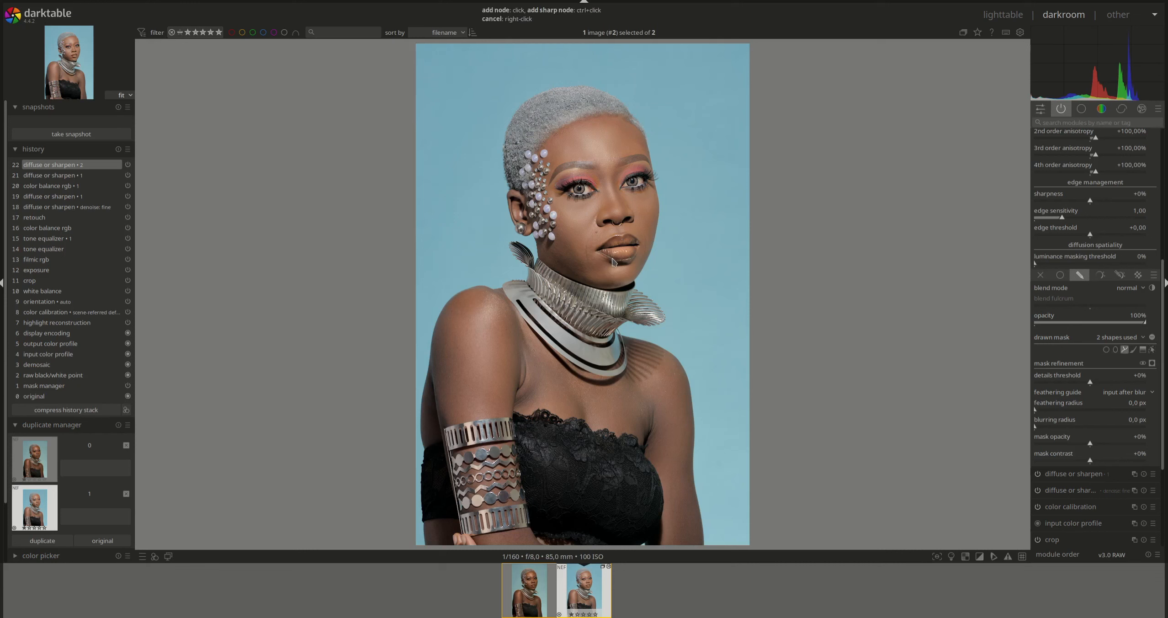
{"action": "left_click", "coordinate": [635, 255]}
{"action": "right_click", "coordinate": [618, 247]}
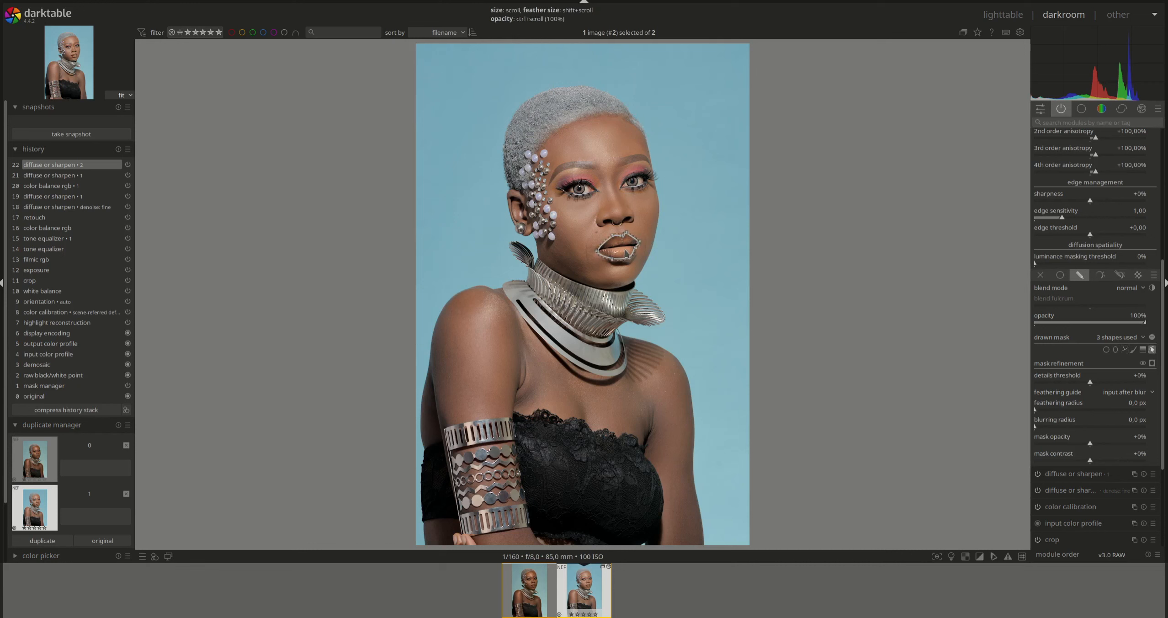
{"action": "scroll", "coordinate": [625, 251], "scroll_direction": "down", "scroll_amount": 4, "text": "ctrl"}
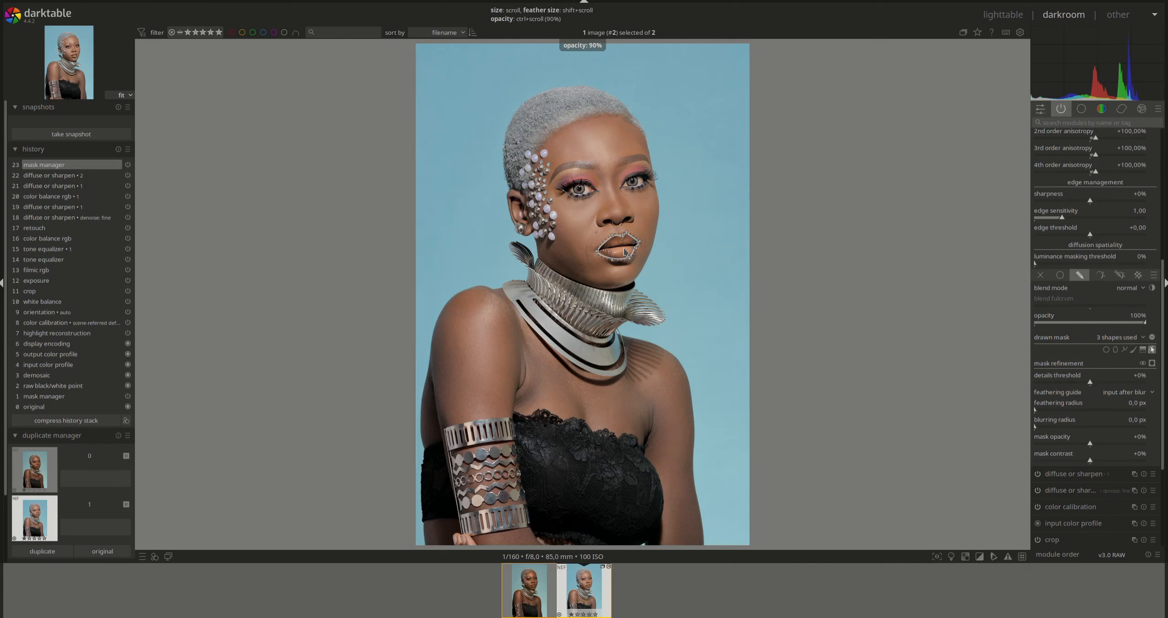
{"action": "scroll", "coordinate": [625, 251], "scroll_direction": "down", "scroll_amount": 2, "text": "ctrl"}
{"action": "scroll", "coordinate": [625, 252], "scroll_direction": "down", "scroll_amount": 1, "text": "ctrl"}
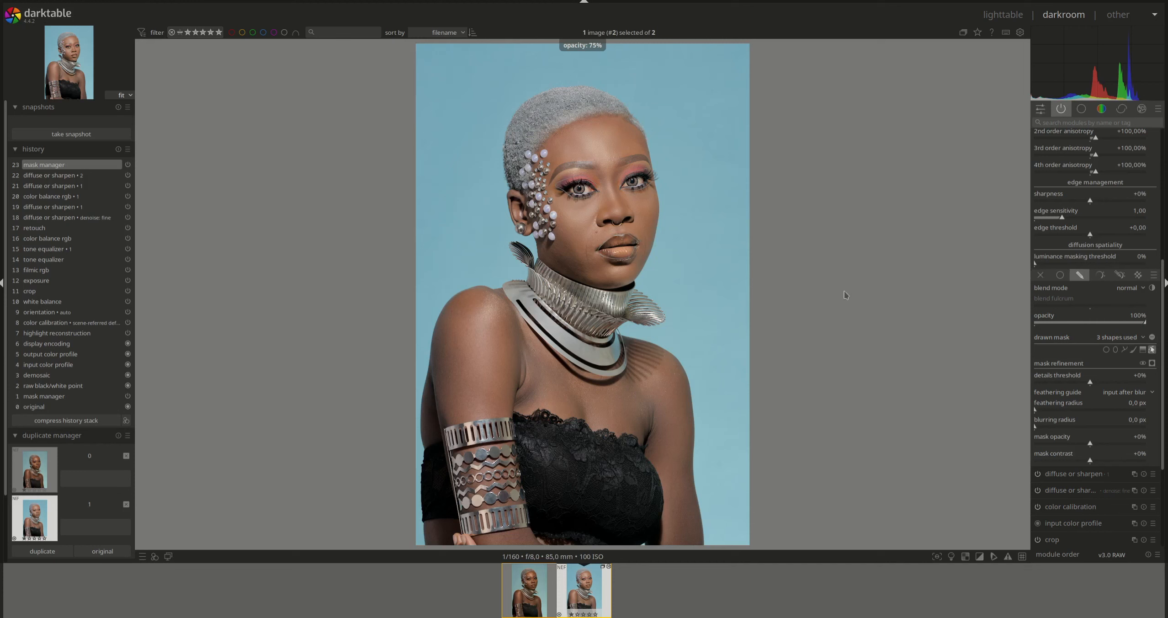
- Paint brush mask strokes over the left and right eyebrows
{"action": "left_click", "coordinate": [1132, 350]}
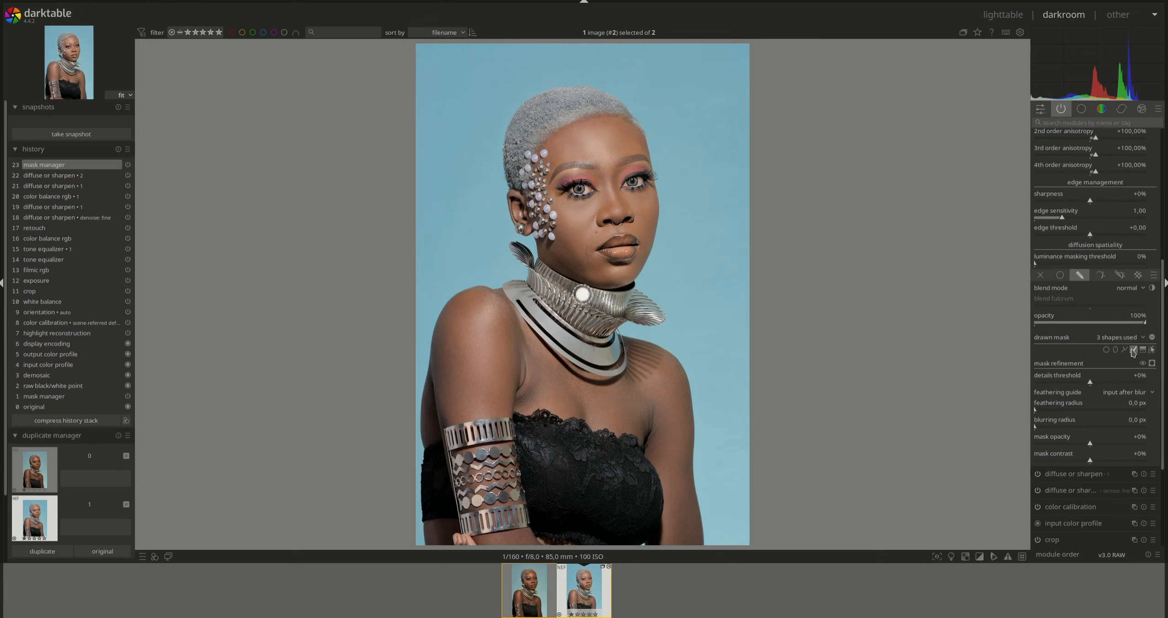
{"action": "scroll", "coordinate": [591, 165], "scroll_direction": "down", "scroll_amount": 2}
{"action": "scroll", "coordinate": [592, 168], "scroll_direction": "down", "scroll_amount": 1}
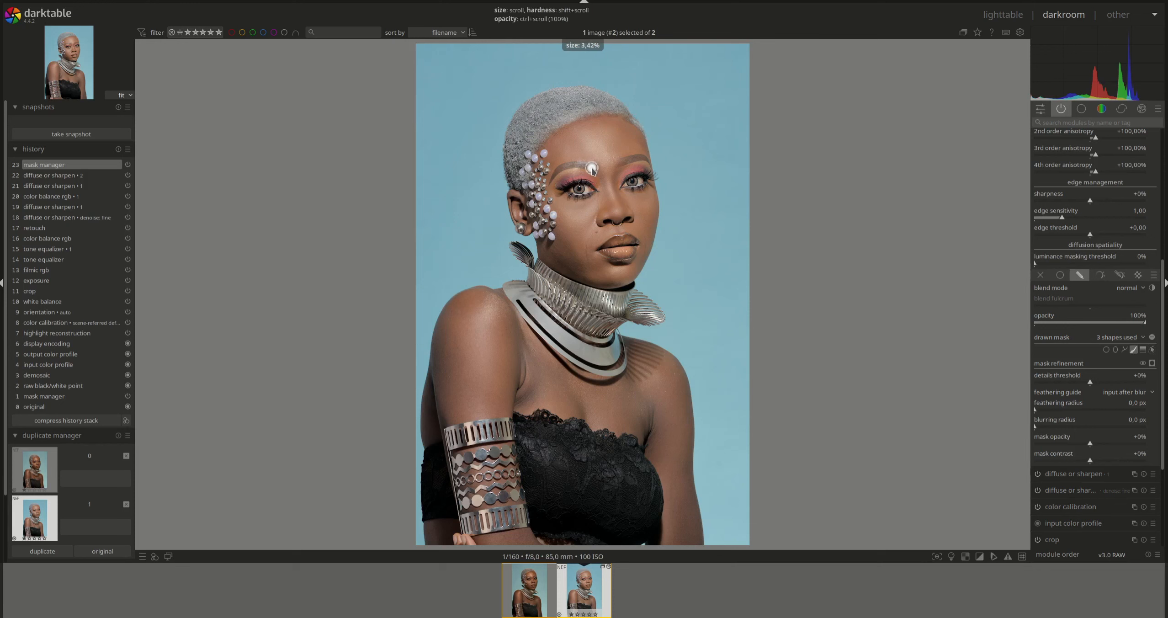
{"action": "mouse_move", "coordinate": [592, 170]}
{"action": "left_mouse_down"}
{"action": "mouse_move", "coordinate": [569, 167]}
{"action": "mouse_move", "coordinate": [550, 187]}
{"action": "left_mouse_up"}
{"action": "left_click", "coordinate": [1133, 350]}
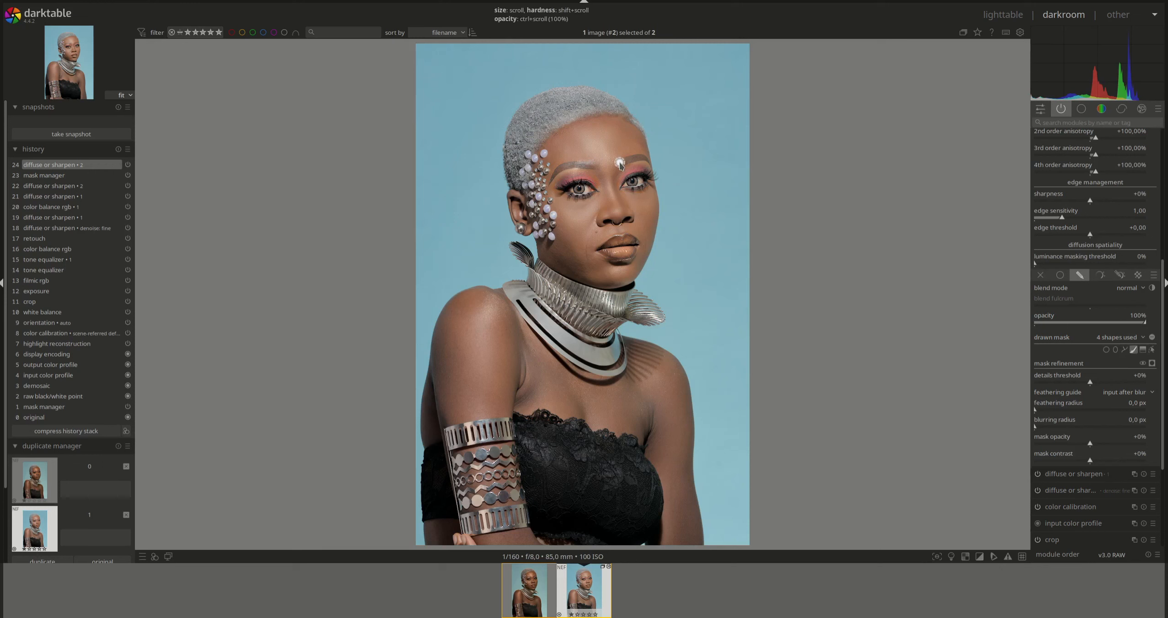
{"action": "left_click_drag", "start_coordinate": [618, 159], "coordinate": [646, 161]}
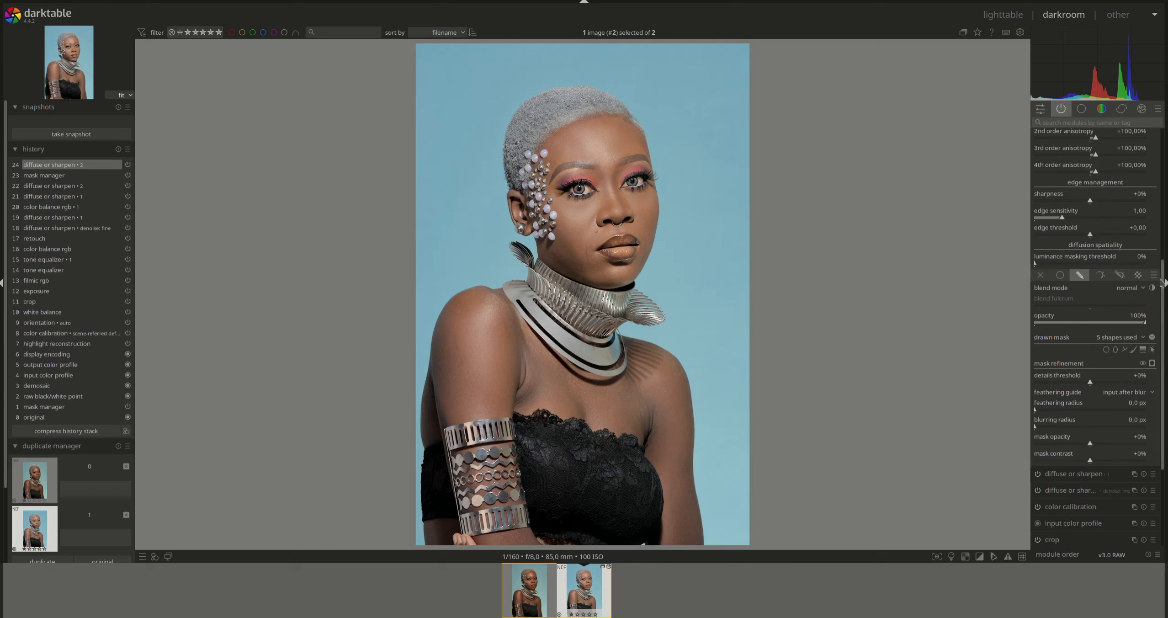
{"action": "left_click_drag", "start_coordinate": [1161, 283], "coordinate": [1165, 157]}
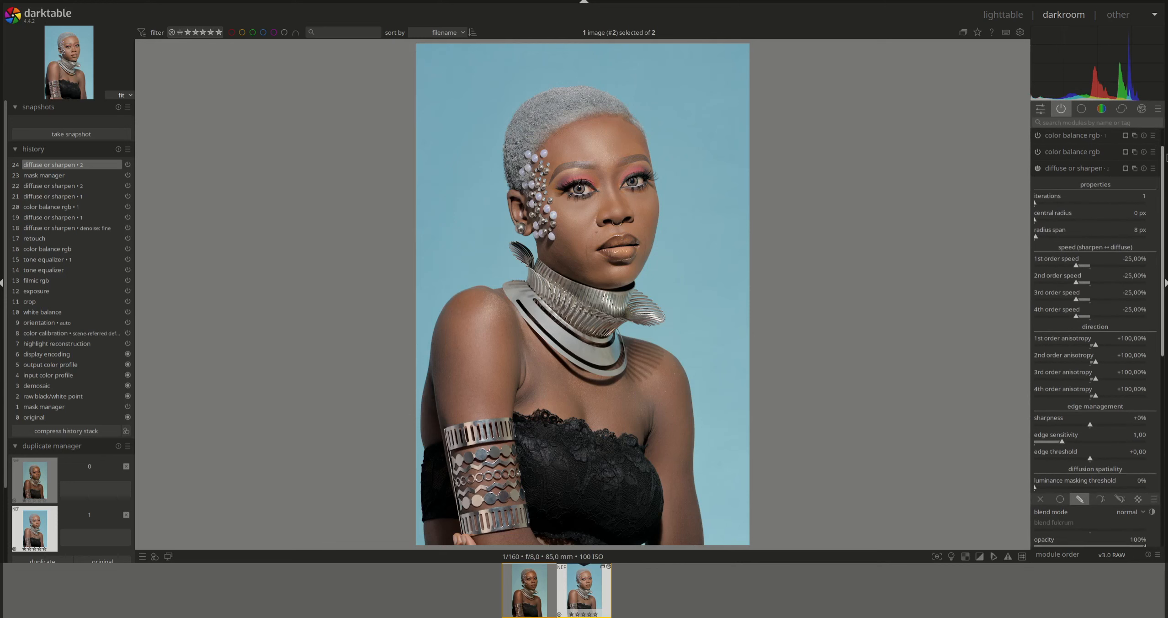
- Collapse diffuse or sharpen, zoom into the face, toggle the masked sharpening to compare, then zoom back
{"action": "left_click", "coordinate": [1070, 169]}
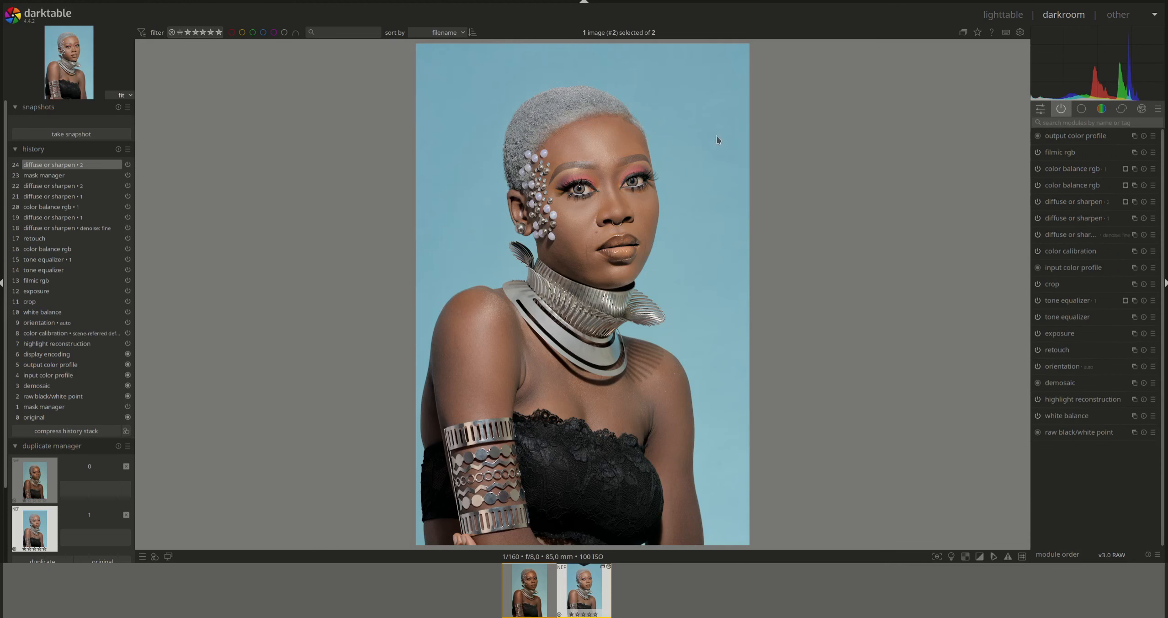
{"action": "scroll", "coordinate": [596, 171], "scroll_direction": "up", "scroll_amount": 2}
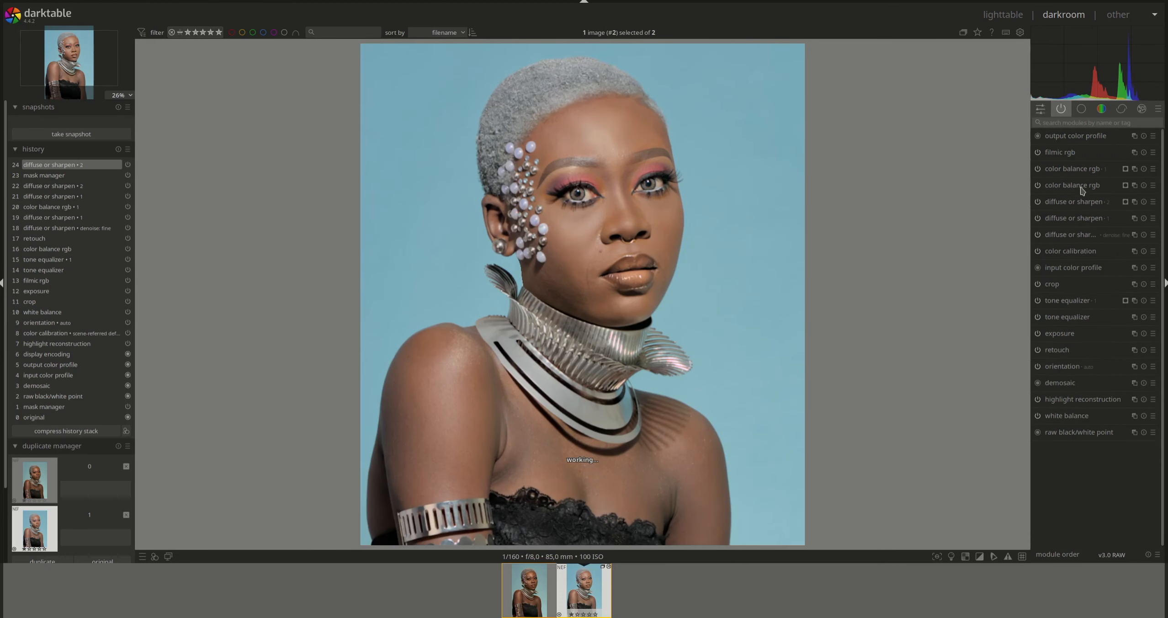
{"action": "left_click", "coordinate": [1037, 202]}
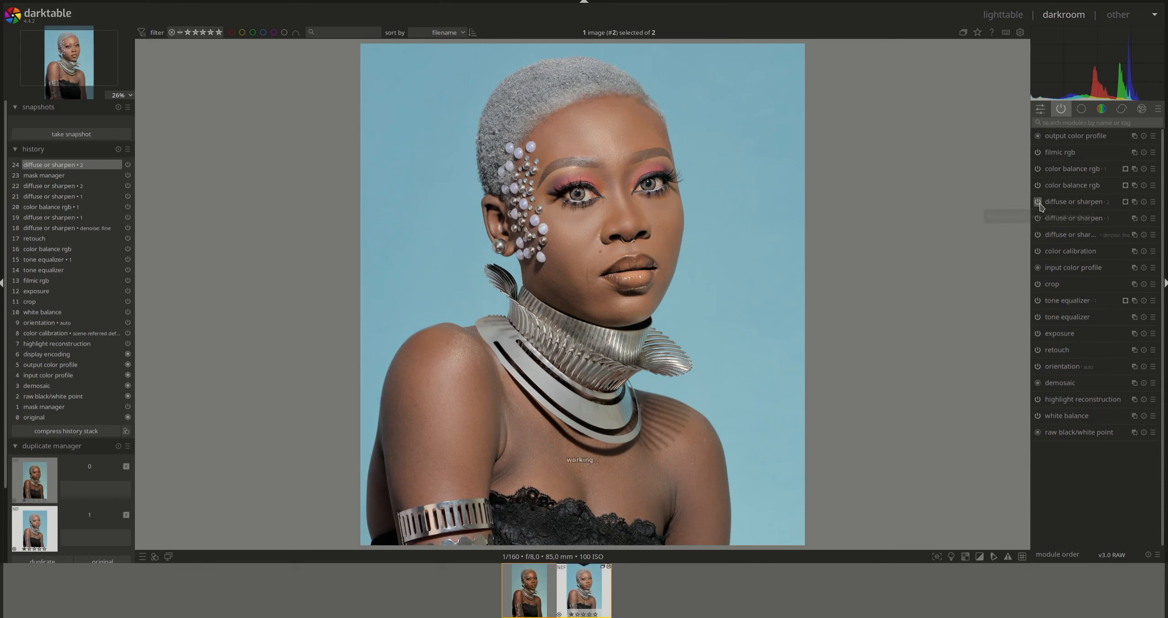
{"action": "scroll", "coordinate": [749, 211], "scroll_direction": "down", "scroll_amount": 2}
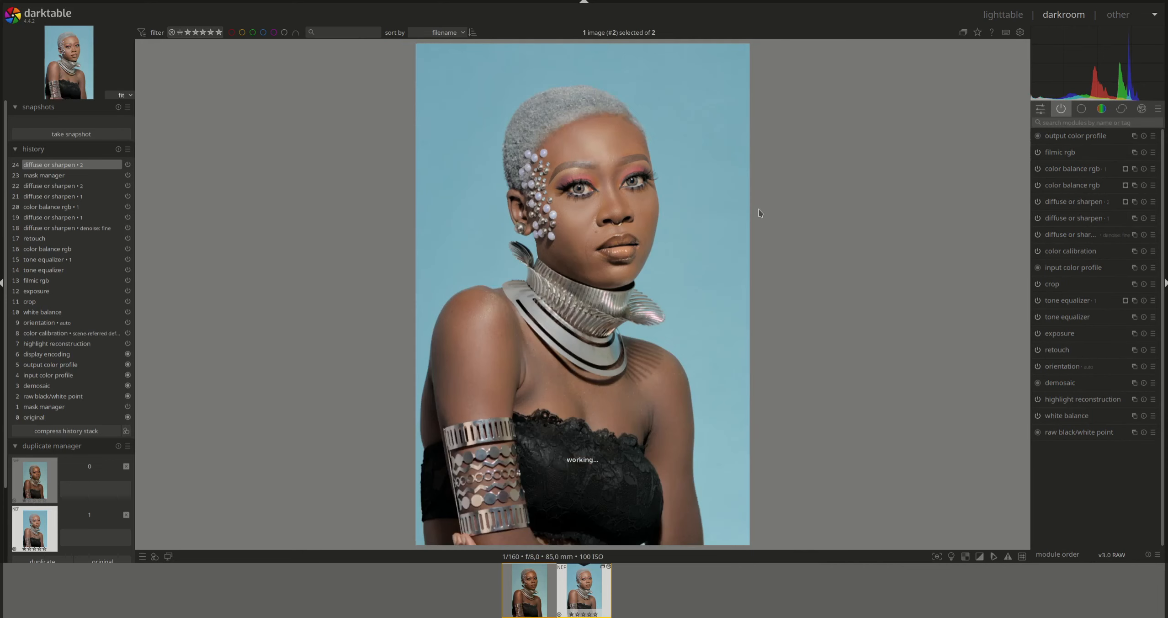
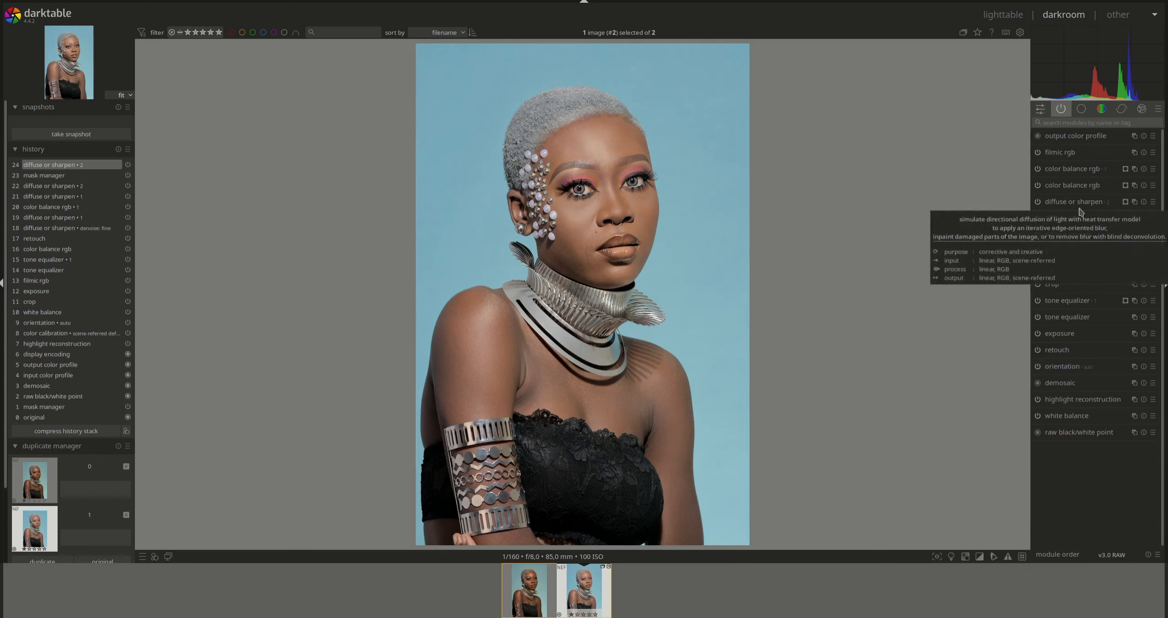
- Preview the diffuse or sharpen mask and the lips mask, then return to normal colour view
{"action": "left_click", "coordinate": [1125, 203]}
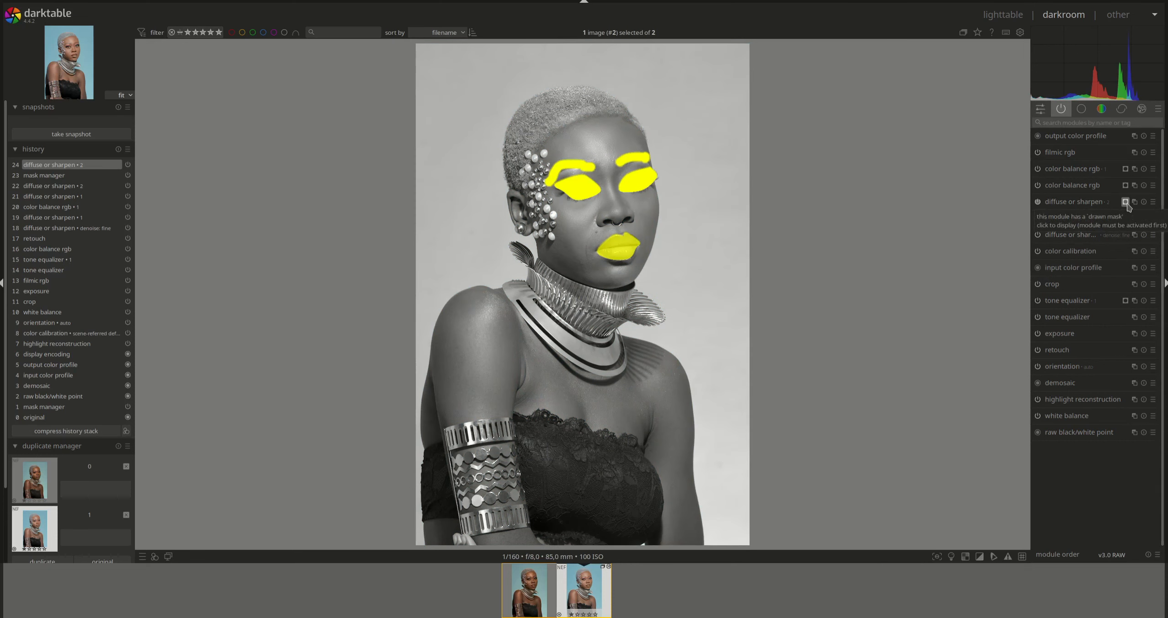
{"action": "left_click", "coordinate": [1125, 203]}
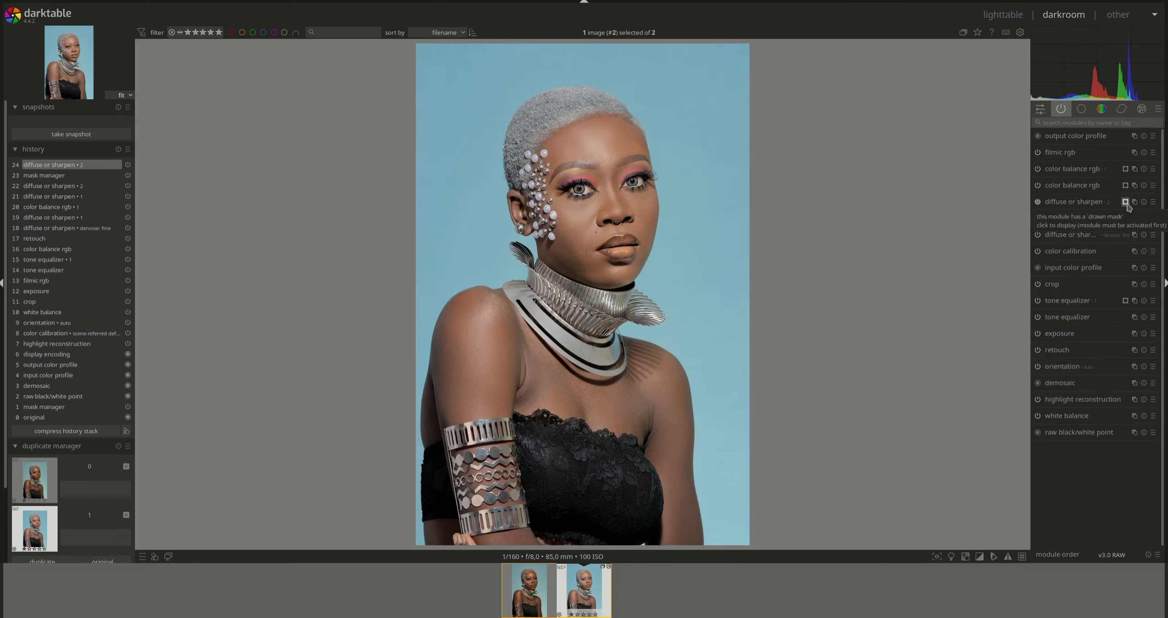
{"action": "left_click", "coordinate": [1126, 202]}
{"action": "left_click", "coordinate": [1126, 203]}
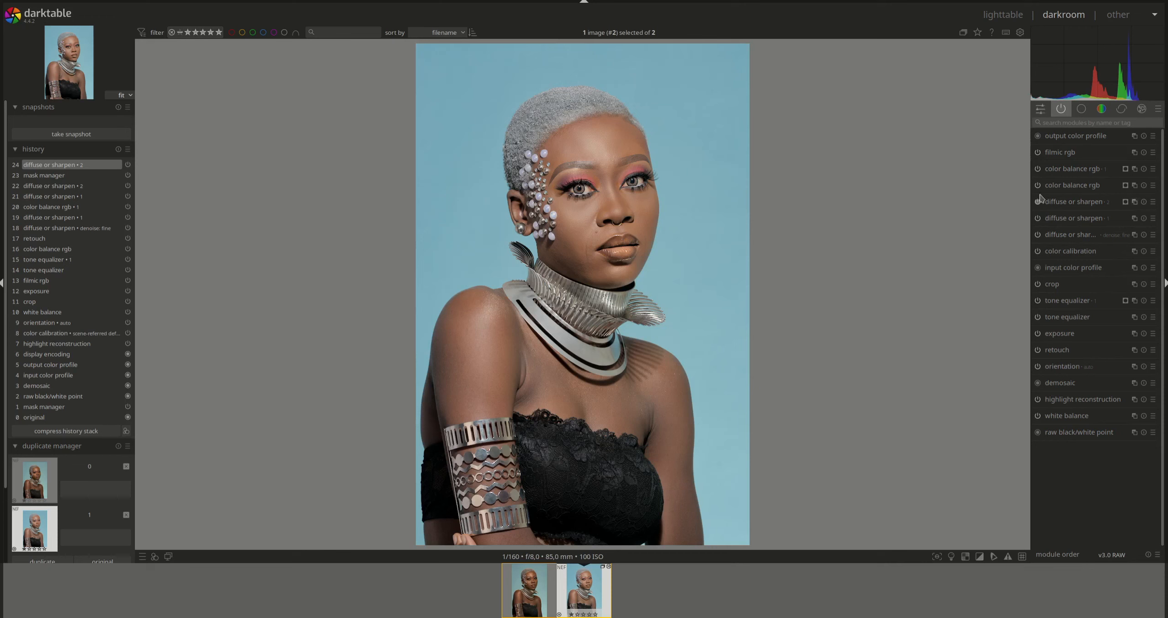
{"action": "left_click", "coordinate": [1125, 169]}
{"action": "left_click", "coordinate": [1126, 170]}
- Add a new exposure instance below filmic rgb and draw path masks around both eyes
{"action": "left_click", "coordinate": [1134, 333]}
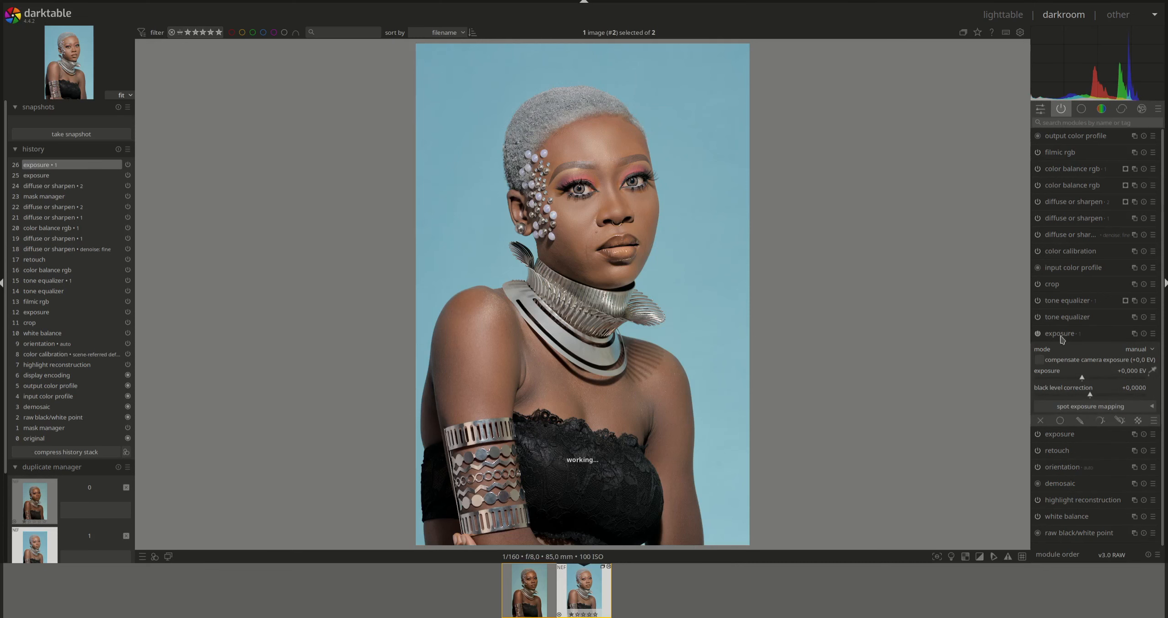
{"action": "mouse_move", "coordinate": [1061, 339]}
{"action": "left_mouse_down"}
{"action": "mouse_move", "coordinate": [1101, 239]}
{"action": "mouse_move", "coordinate": [1101, 171]}
{"action": "left_mouse_up"}
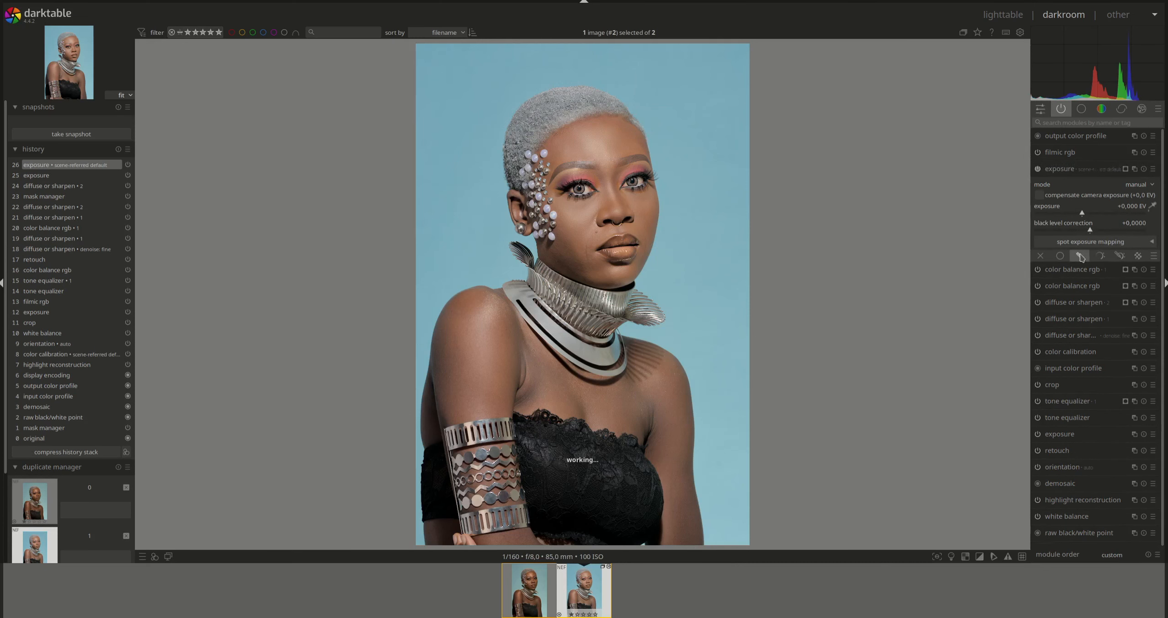
{"action": "left_click", "coordinate": [1079, 223]}
{"action": "left_click", "coordinate": [1124, 297]}
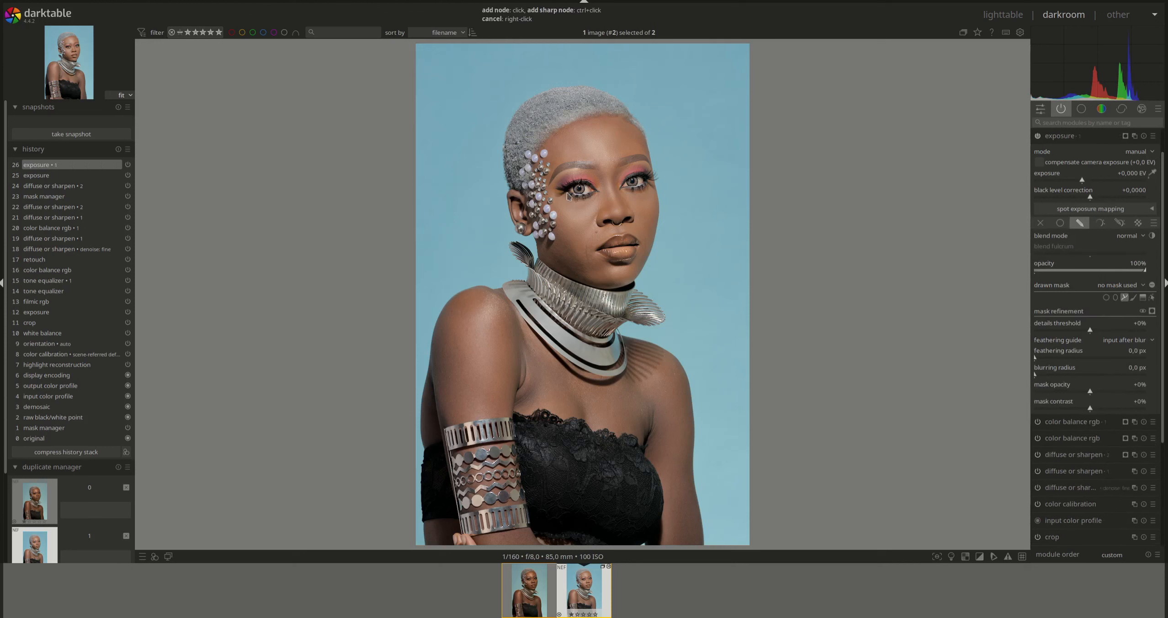
{"action": "left_click", "coordinate": [593, 192]}
{"action": "right_click", "coordinate": [578, 188]}
{"action": "left_click", "coordinate": [1123, 298]}
{"action": "left_click", "coordinate": [644, 183]}
{"action": "right_click", "coordinate": [631, 181]}
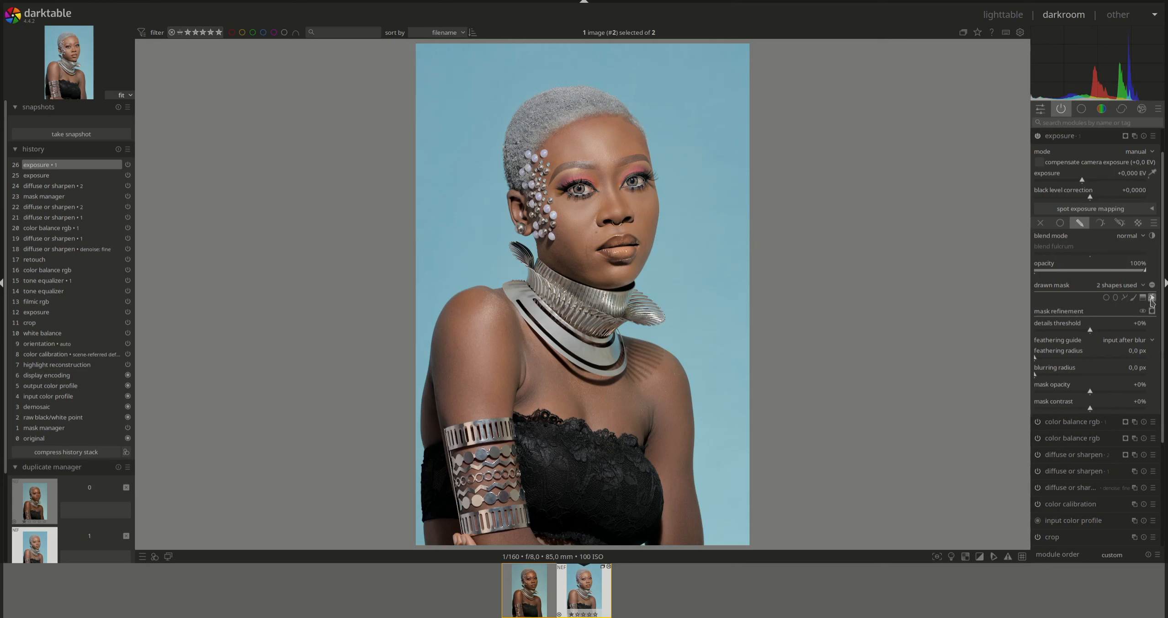
- Set mask feathering to 10 px and exposure to +0.4 EV, then toggle it to compare
{"action": "right_click", "coordinate": [1138, 355]}
{"action": "type", "text": "10"}
{"action": "key", "text": "Return"}
{"action": "right_click", "coordinate": [1138, 176]}
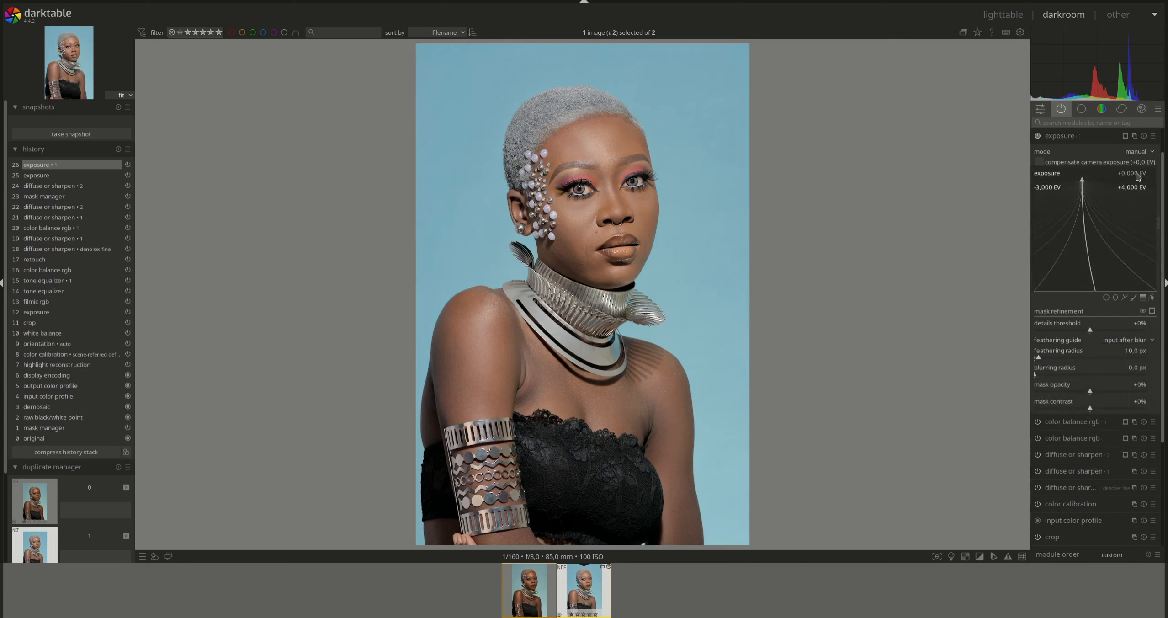
{"action": "key", "text": "Return"}
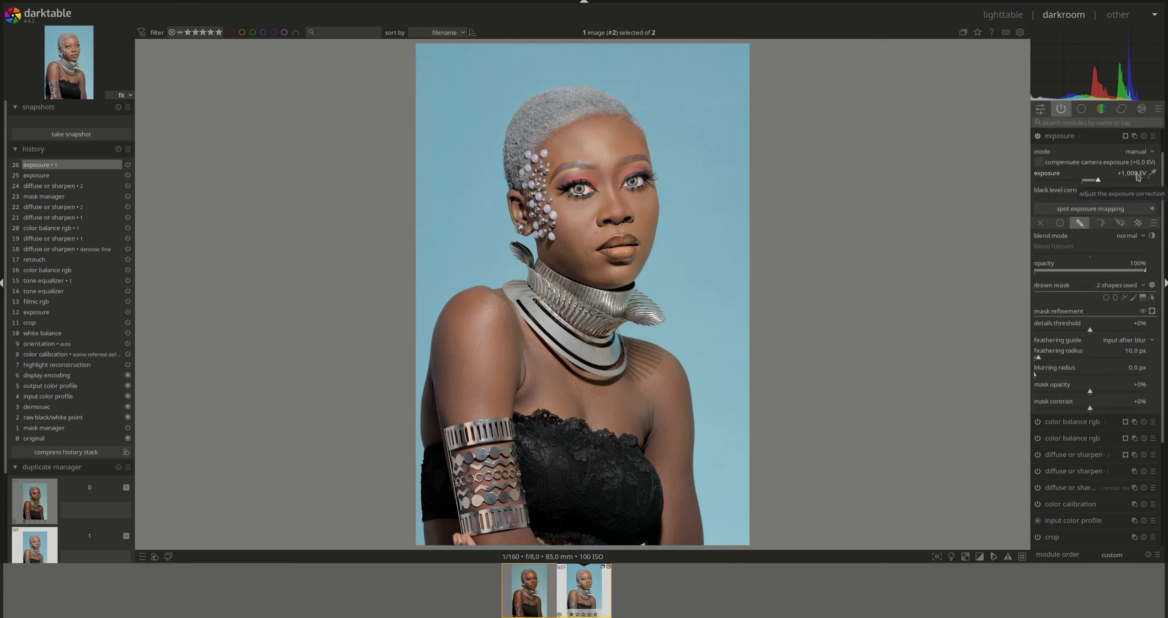
{"action": "right_click", "coordinate": [1140, 176]}
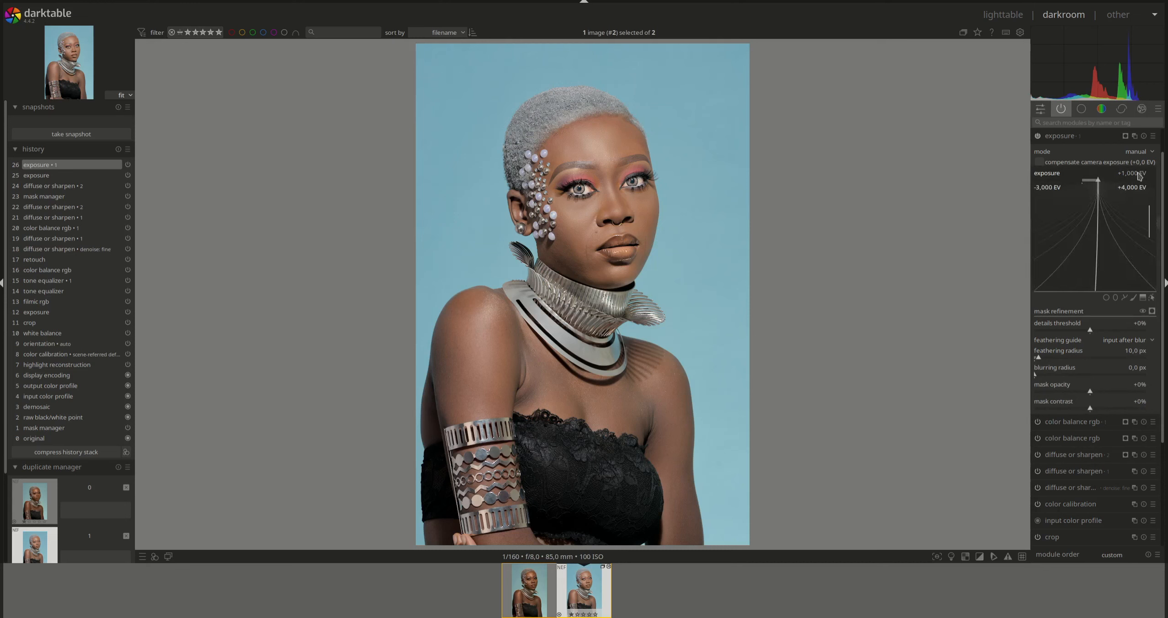
{"action": "type", "text": "0.5"}
{"action": "key", "text": "Return"}
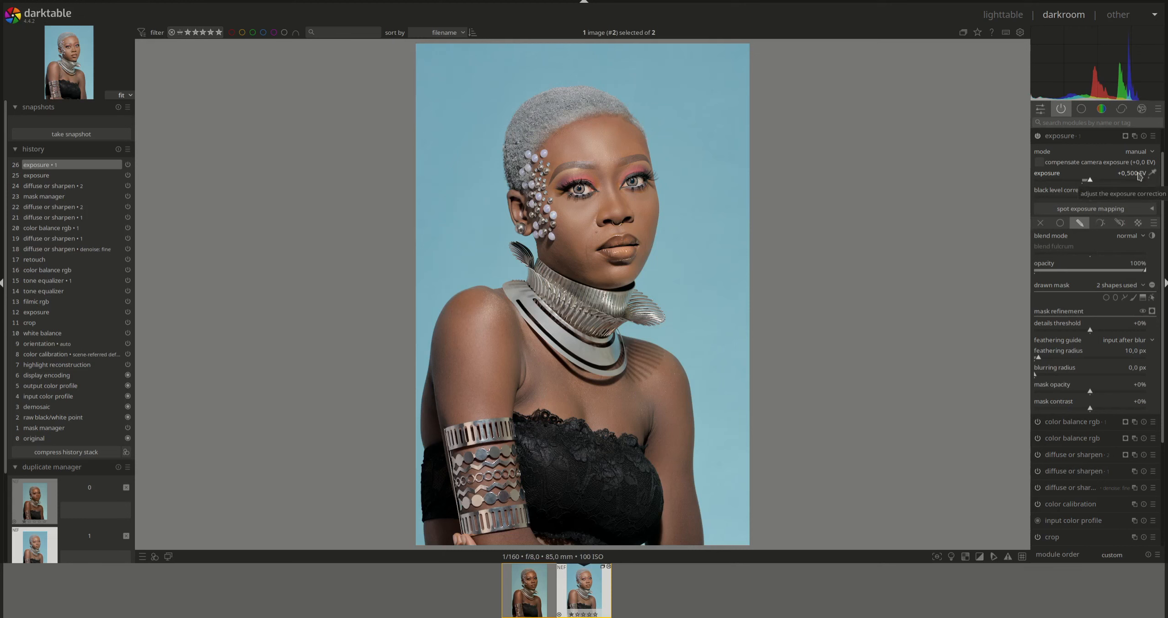
{"action": "right_click", "coordinate": [1139, 176]}
{"action": "type", "text": "0.4"}
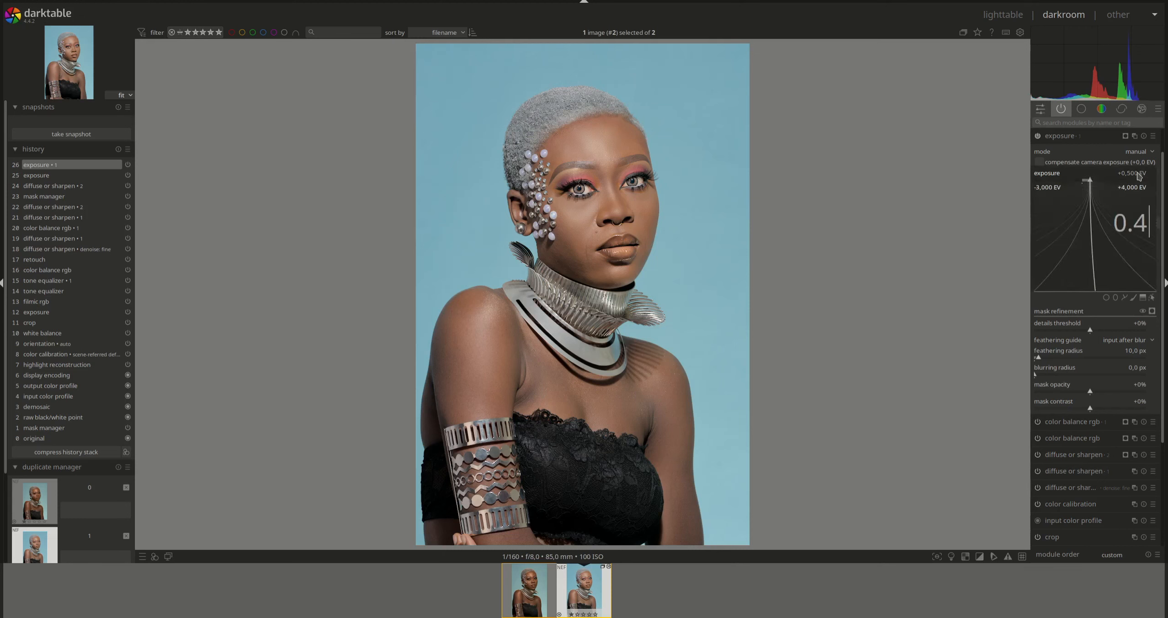
{"action": "key", "text": "Return"}
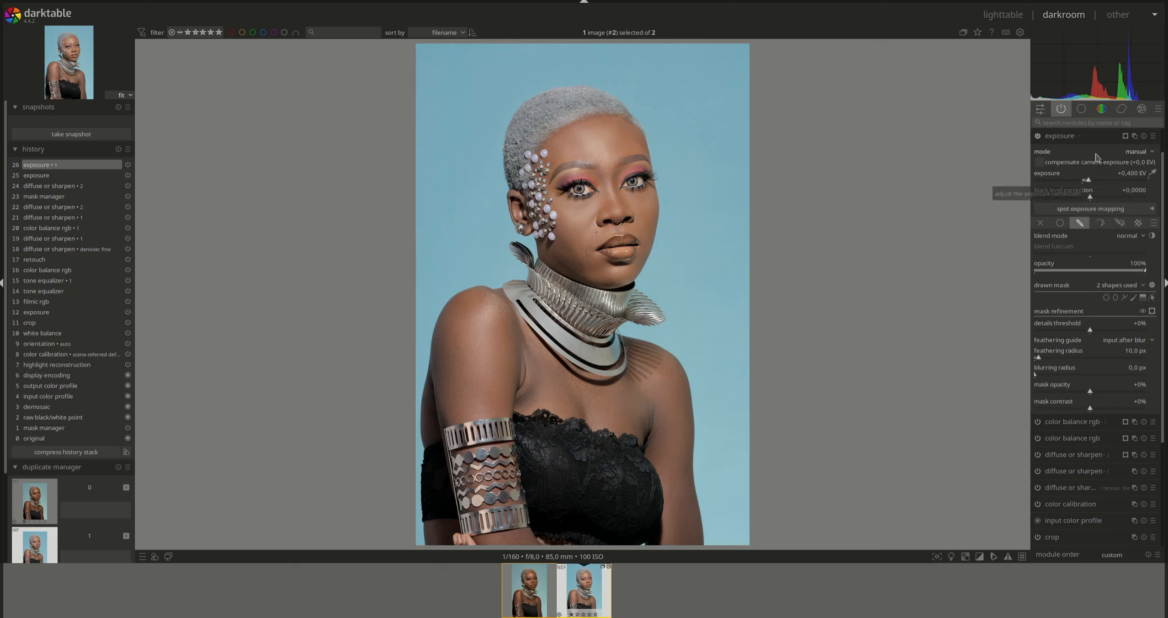
{"action": "left_click", "coordinate": [1062, 139]}
{"action": "left_click", "coordinate": [1037, 169]}
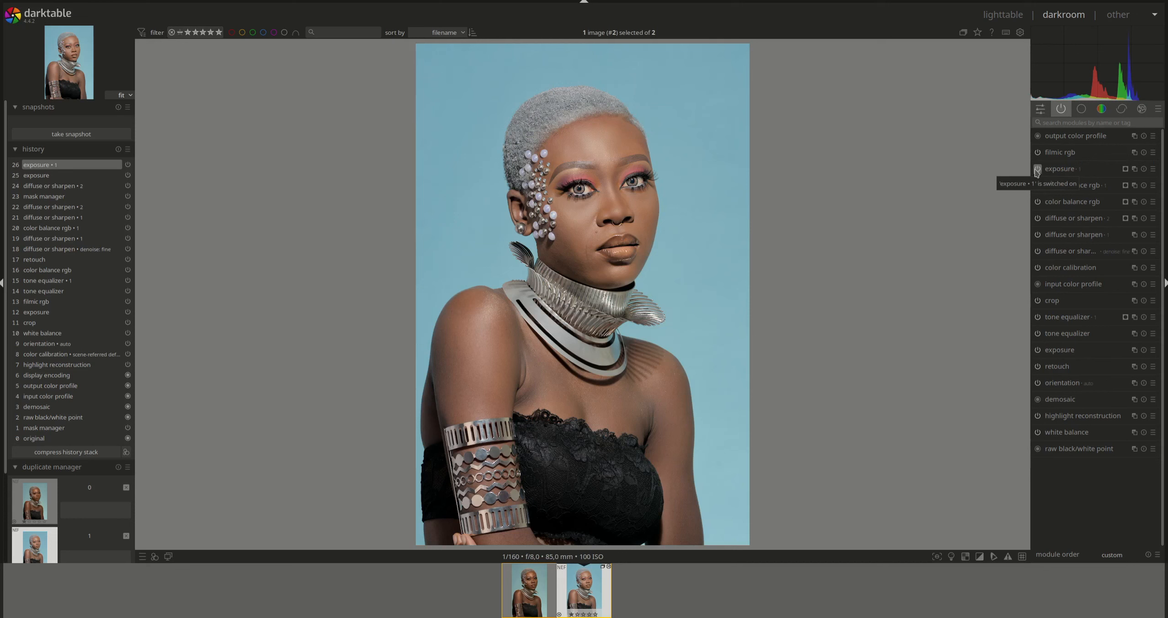
- Add another exposure instance with a tall, narrow, slightly rotated ellipse mask around the figure
{"action": "left_click", "coordinate": [1134, 168], "text": "ctrl"}
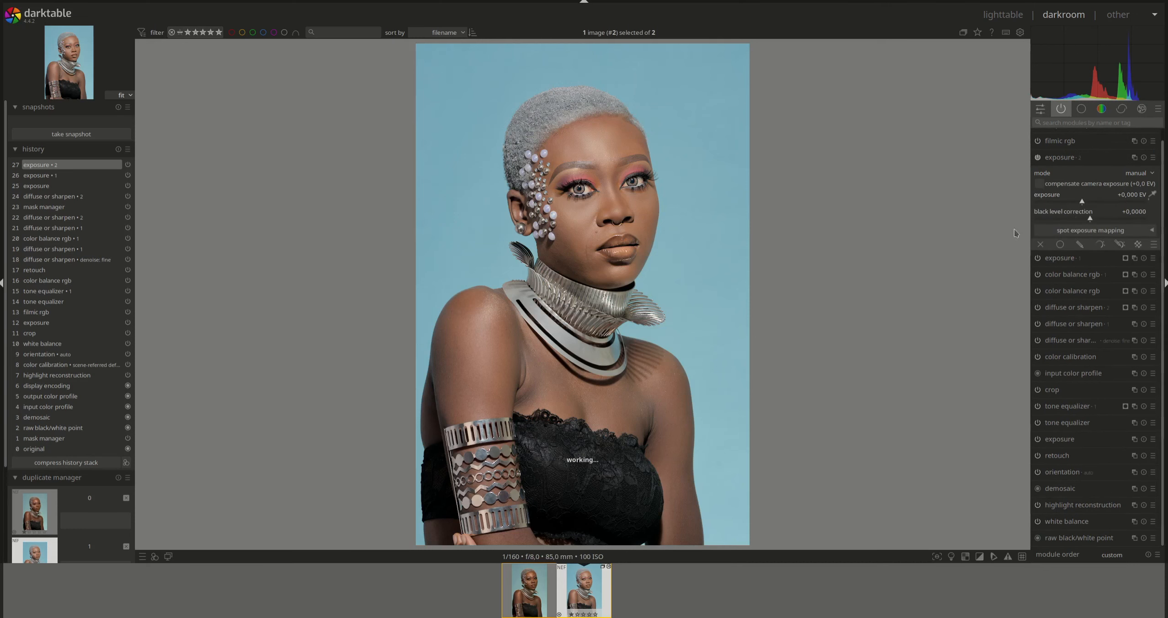
{"action": "left_click", "coordinate": [1080, 244]}
{"action": "left_click", "coordinate": [1115, 300]}
{"action": "left_click", "coordinate": [599, 197]}
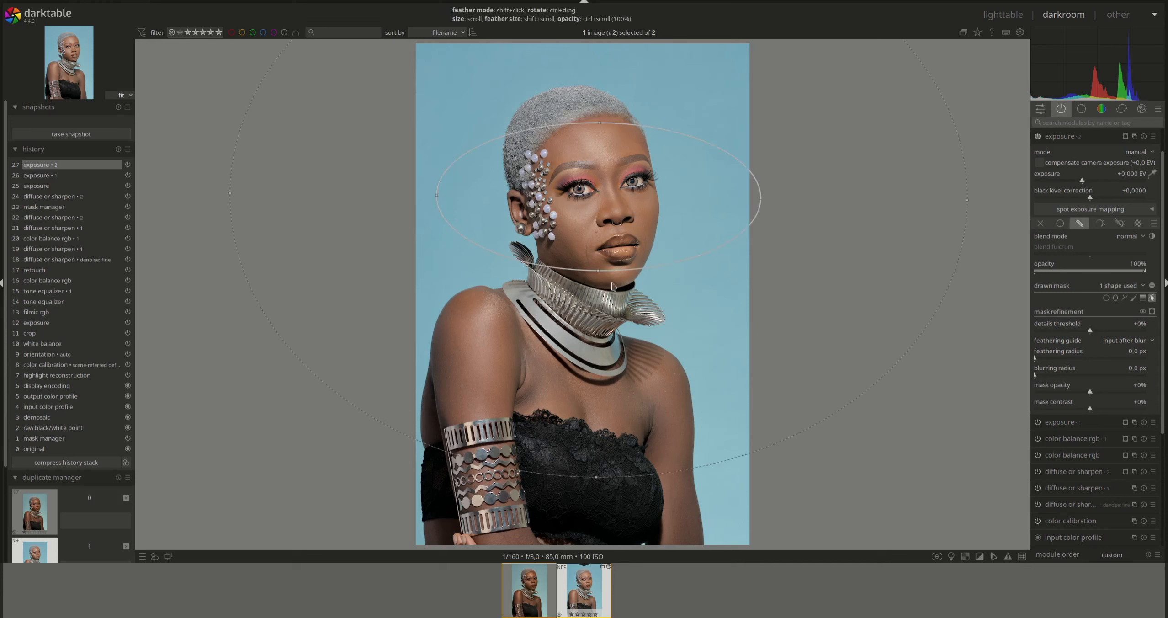
{"action": "left_click_drag", "start_coordinate": [598, 270], "coordinate": [596, 466]}
{"action": "left_click_drag", "start_coordinate": [605, 313], "coordinate": [570, 429]}
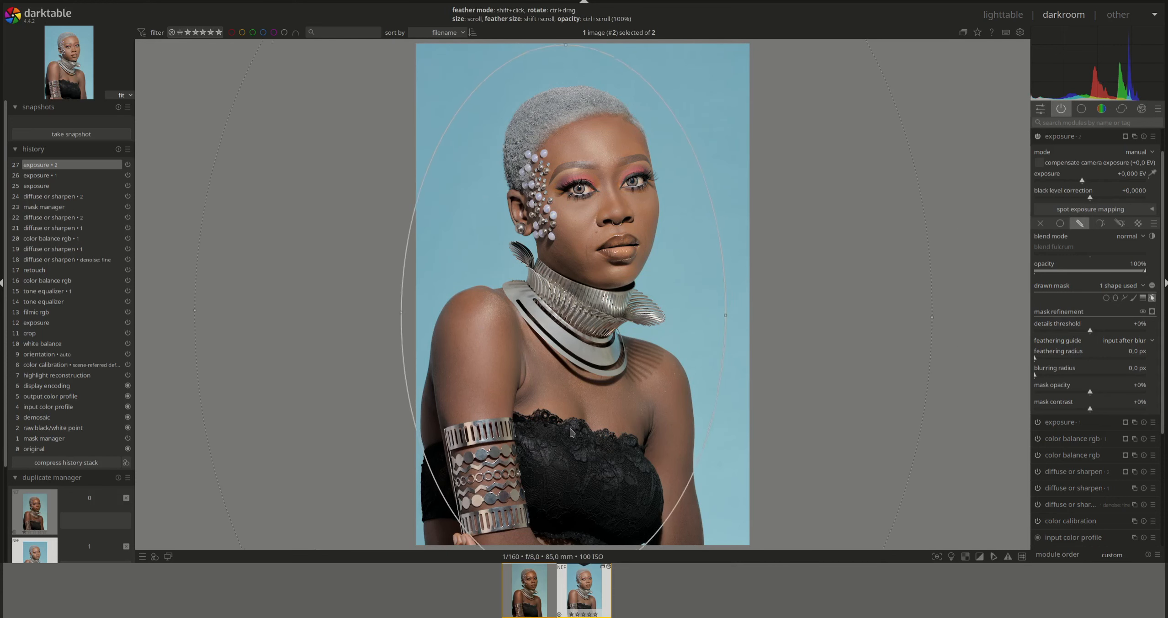
{"action": "scroll", "coordinate": [564, 360], "scroll_direction": "down", "scroll_amount": 10}
{"action": "left_click_drag", "start_coordinate": [574, 130], "coordinate": [582, 107]}
{"action": "left_click_drag", "start_coordinate": [689, 322], "coordinate": [662, 322]}
{"action": "left_click_drag", "start_coordinate": [594, 282], "coordinate": [613, 279]}
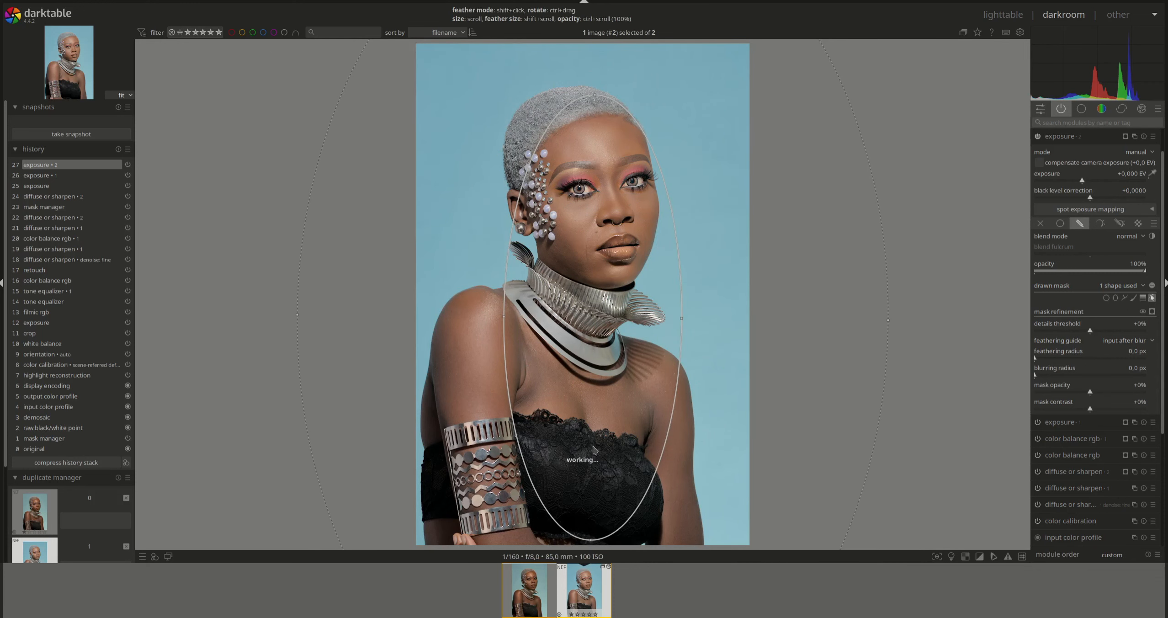
{"action": "left_click_drag", "start_coordinate": [591, 540], "coordinate": [585, 541]}
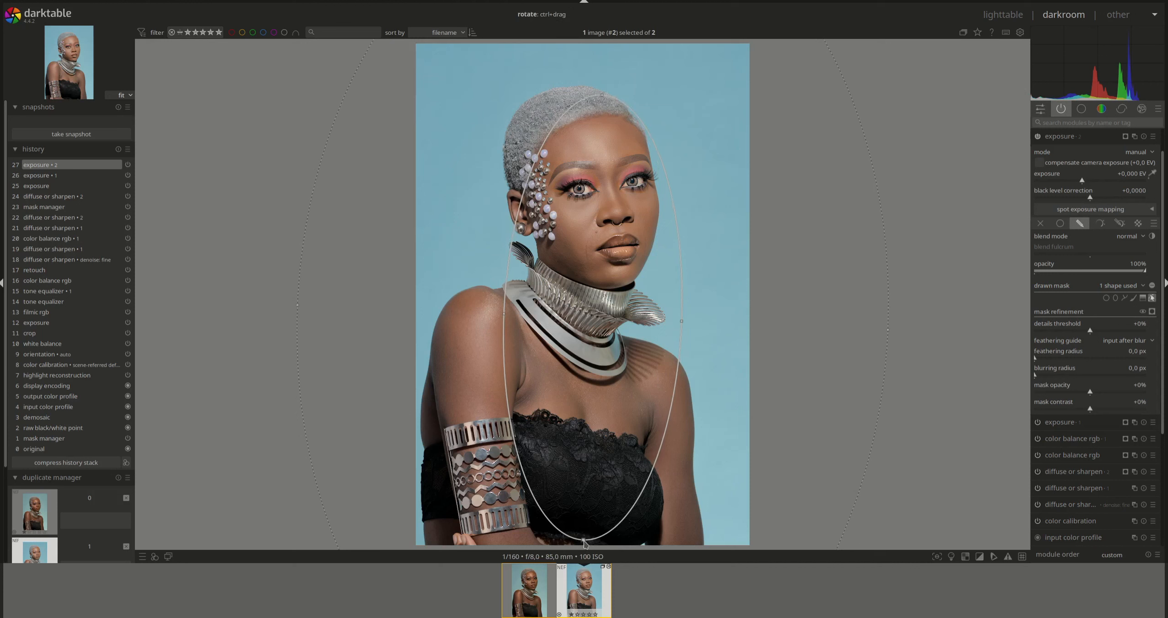
{"action": "left_click_drag", "start_coordinate": [597, 287], "coordinate": [589, 284]}
{"action": "scroll", "coordinate": [600, 310], "scroll_direction": "down", "scroll_amount": 2, "text": "shift"}
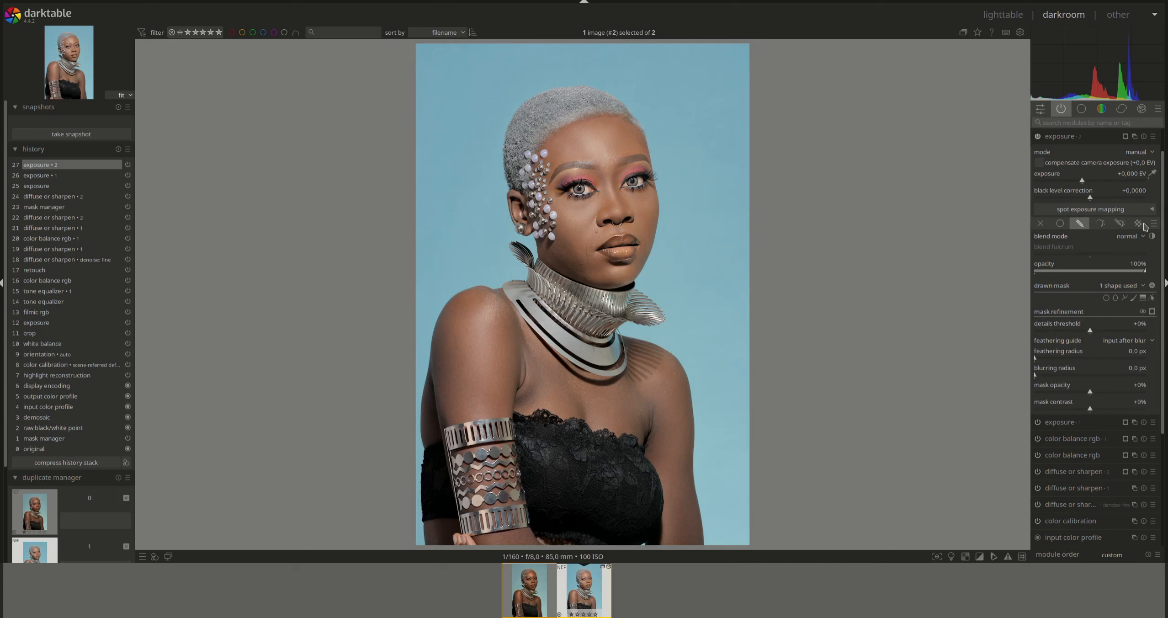
- Set this exposure instance to -1 EV and collapse its settings
{"action": "right_click", "coordinate": [1136, 176]}
{"action": "type", "text": "-1"}
{"action": "key", "text": "Return"}
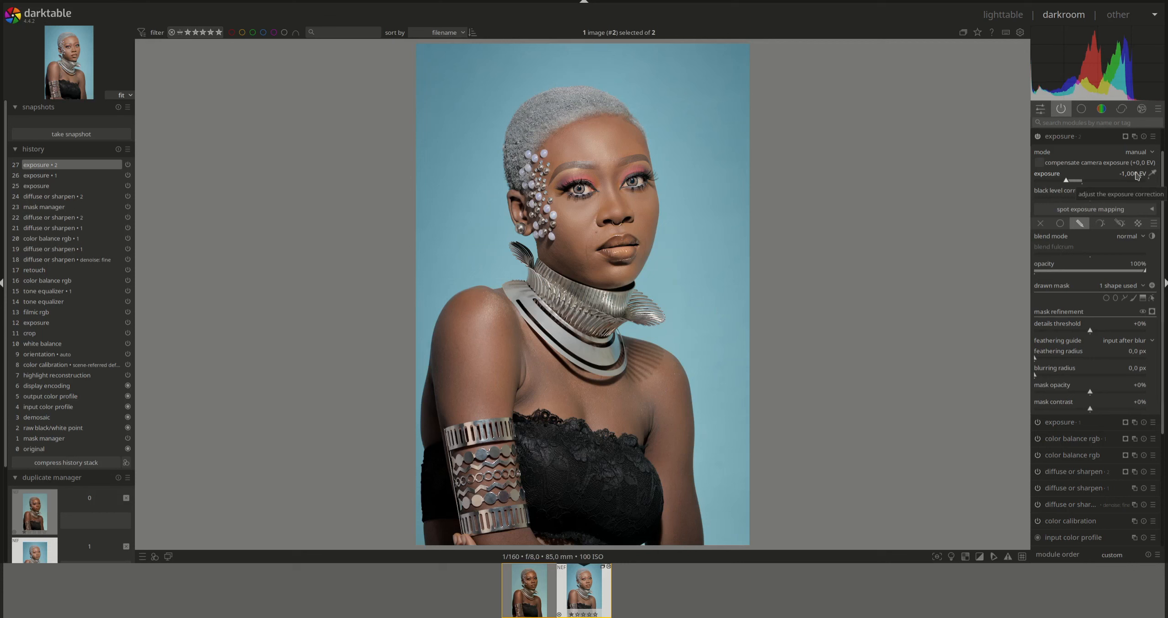
{"action": "left_click", "coordinate": [1059, 138]}
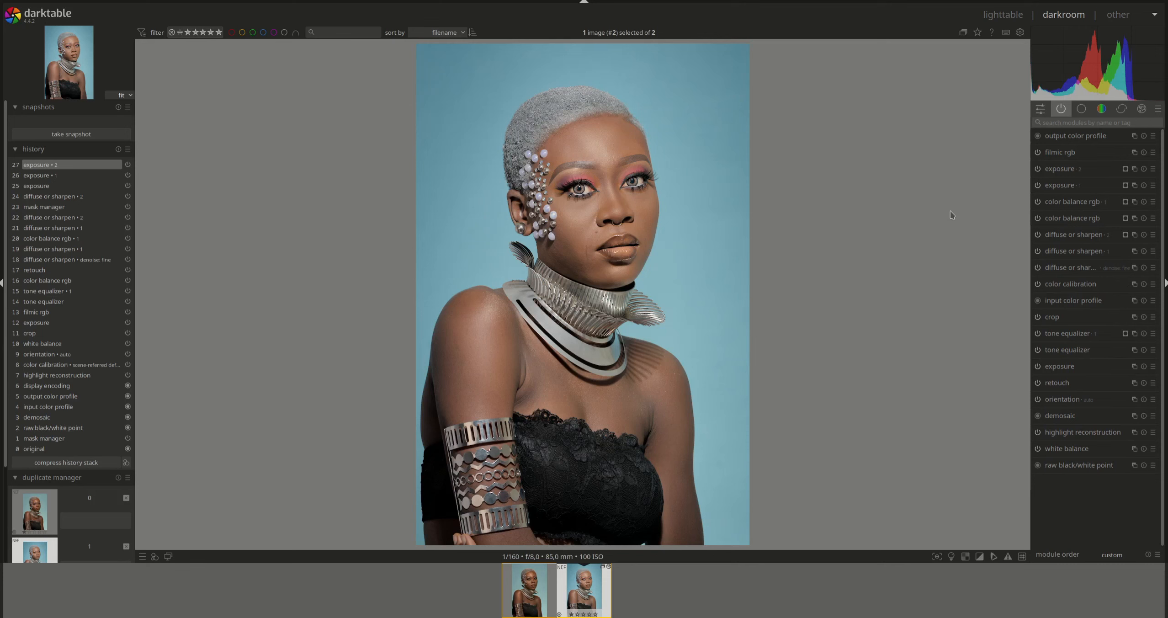
- Compress the history stack, take a snapshot, and open the portrait's other version
{"action": "left_click", "coordinate": [66, 462]}
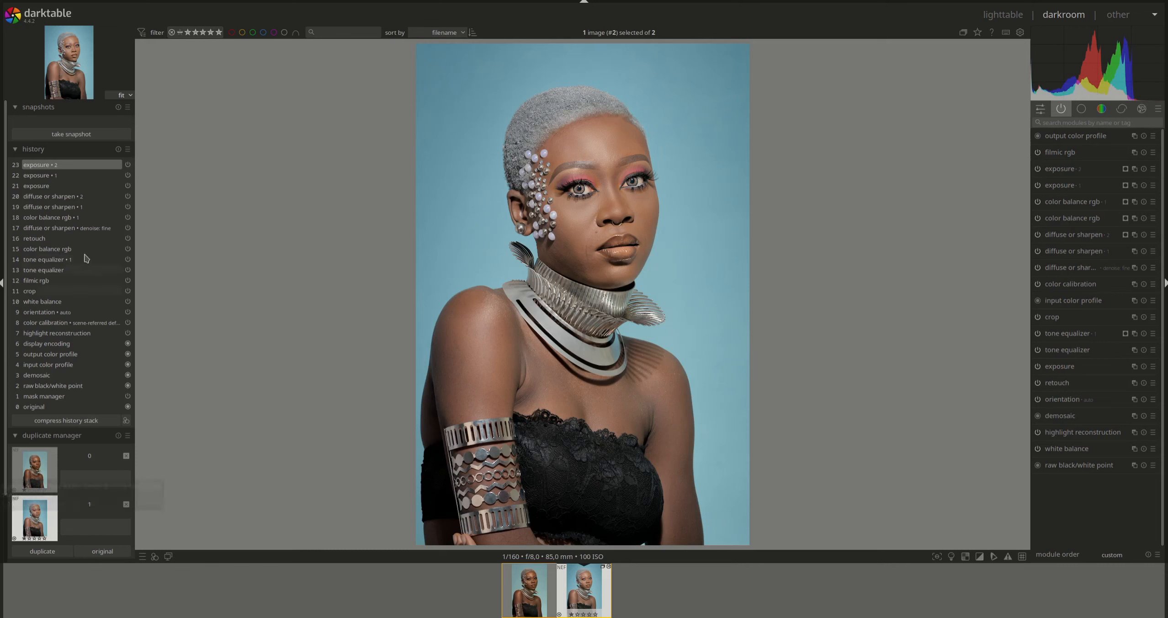
{"action": "left_click", "coordinate": [93, 134]}
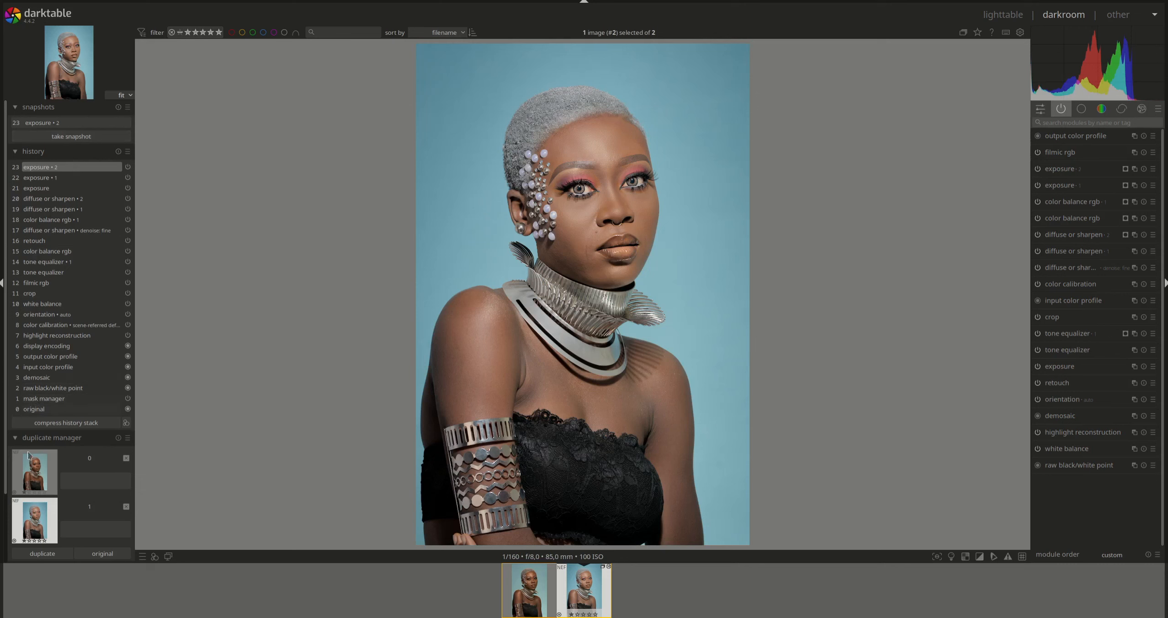
{"action": "left_click", "coordinate": [31, 463]}
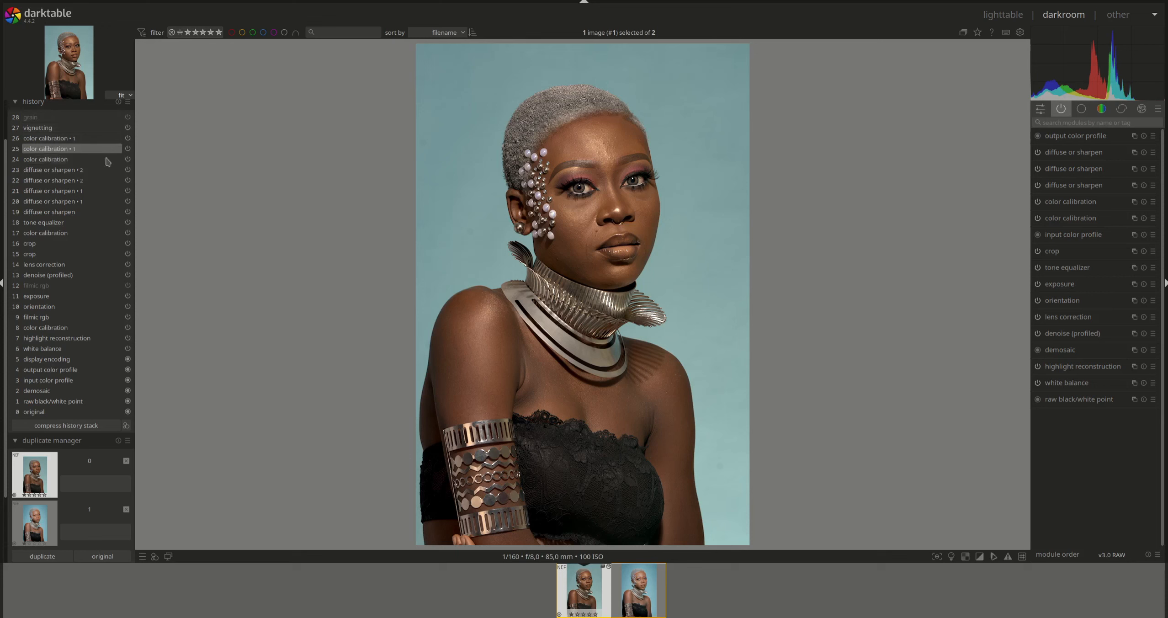
- Show the saved snapshot in split view and drag the divider across the portrait
{"action": "scroll", "coordinate": [5, 264], "scroll_direction": "up", "scroll_amount": 2}
{"action": "left_click", "coordinate": [53, 137]}
{"action": "left_click", "coordinate": [55, 123]}
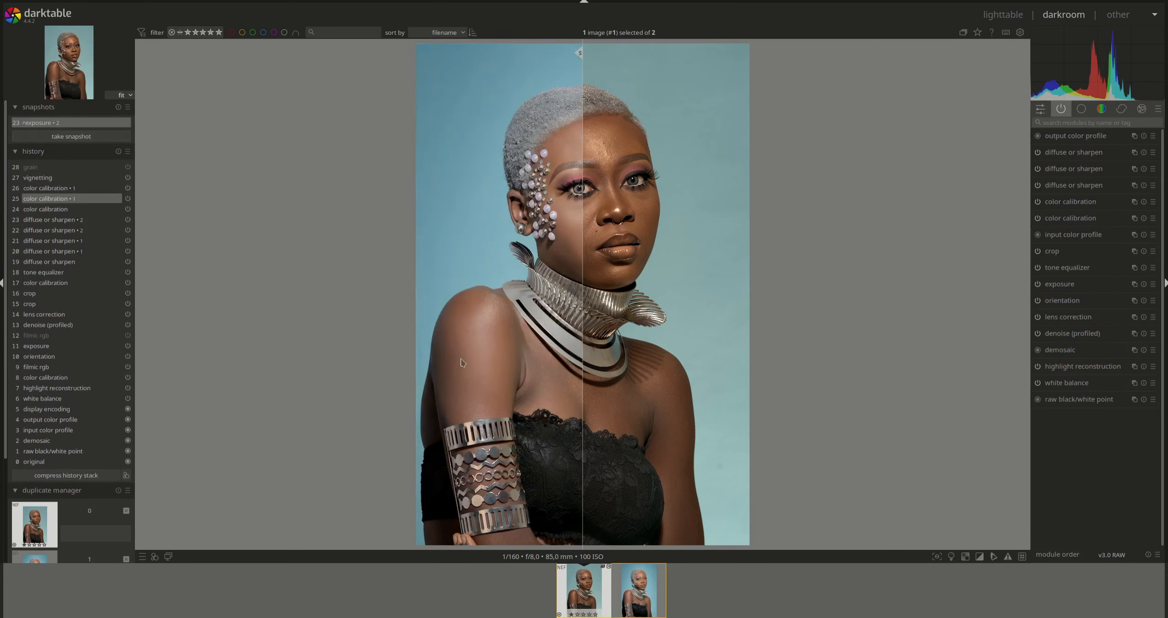
{"action": "left_click_drag", "start_coordinate": [583, 475], "coordinate": [390, 476]}
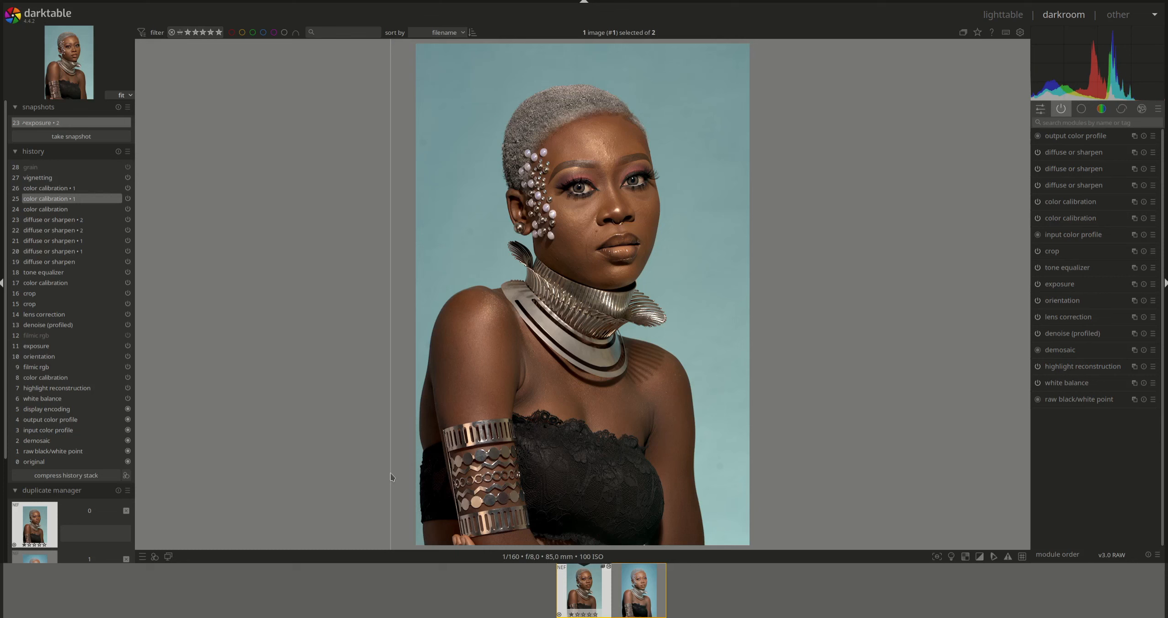
{"action": "left_click_drag", "start_coordinate": [392, 477], "coordinate": [858, 567]}
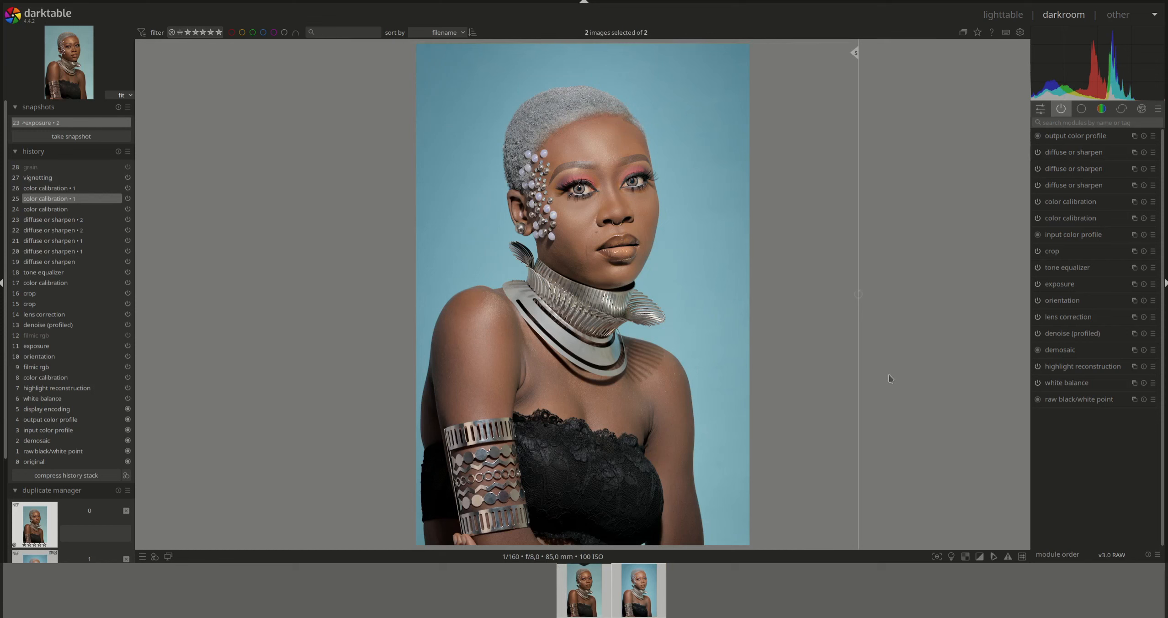
- Select both portrait versions in lighttable and display them in the culling layout
{"action": "key", "text": "l"}
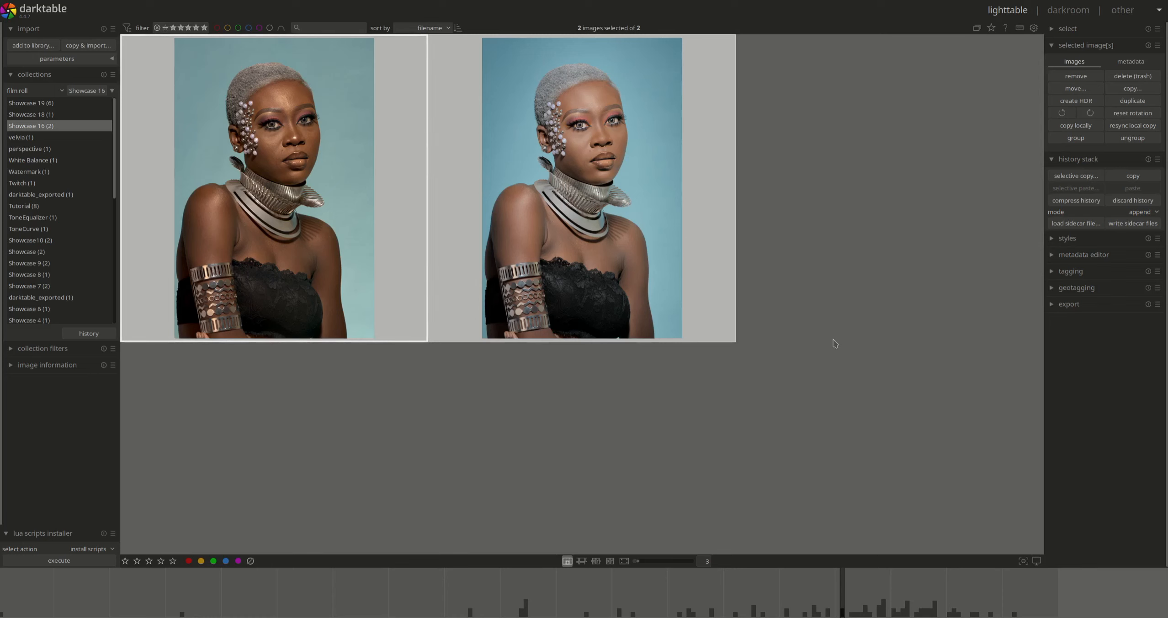
{"action": "left_click", "coordinate": [624, 241]}
{"action": "left_click", "coordinate": [354, 203], "text": "ctrl"}
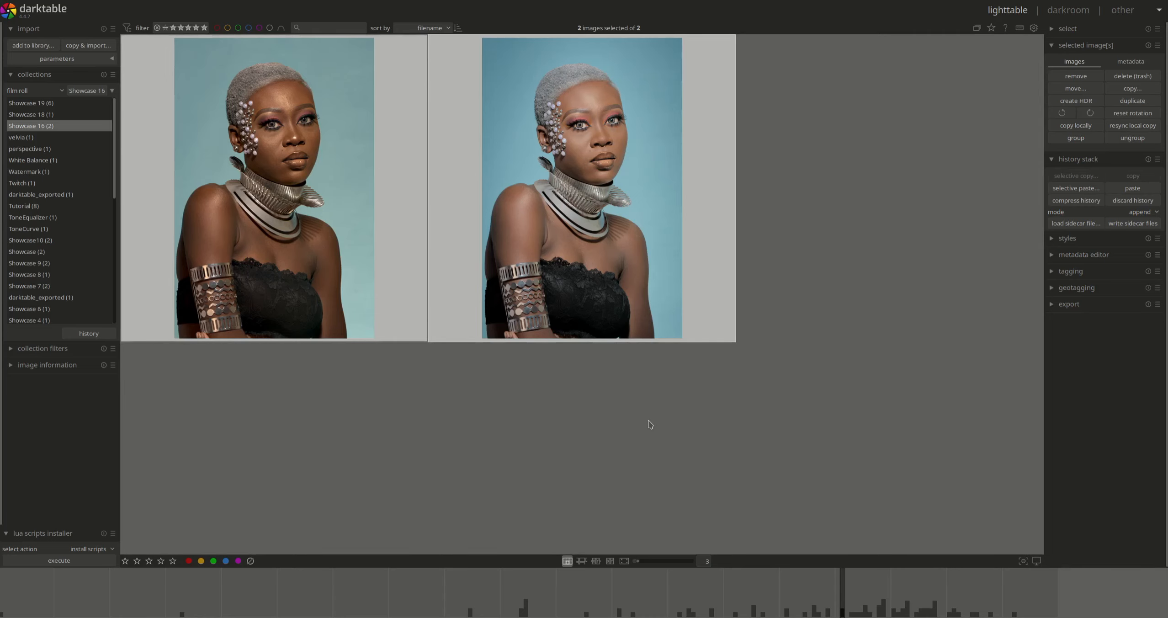
{"action": "key", "text": "x"}
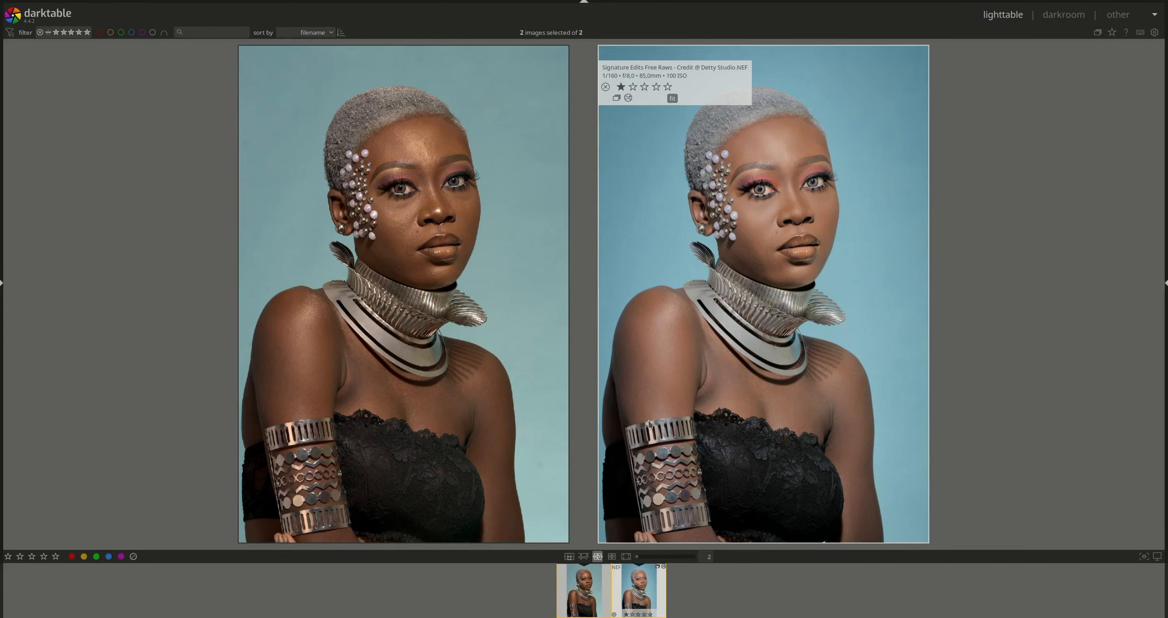